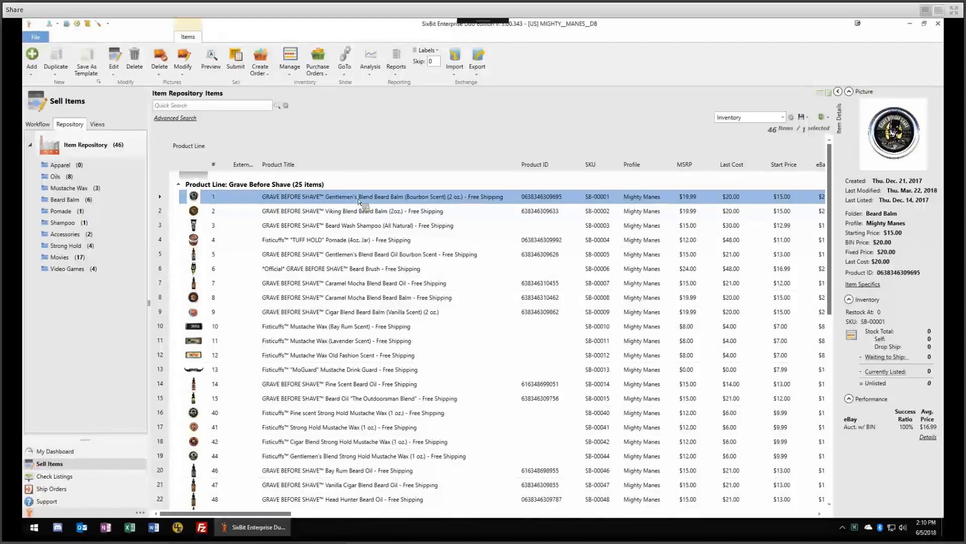
Browse the repository items in the Grave Before Shave and Personal Collection product lines, returning to the first item
left_click(456, 225)
left_click(509, 197)
left_click_drag(525, 169, 622, 190)
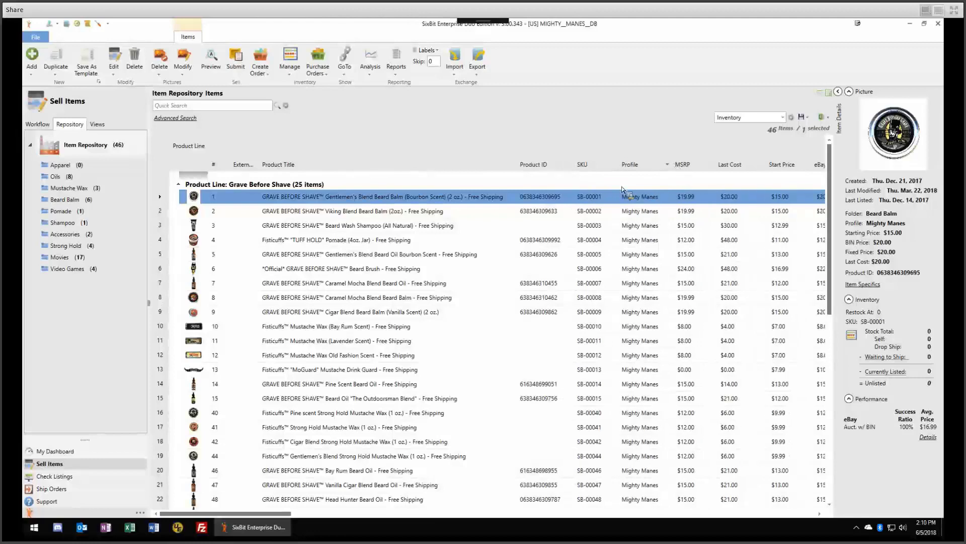
left_click(408, 258)
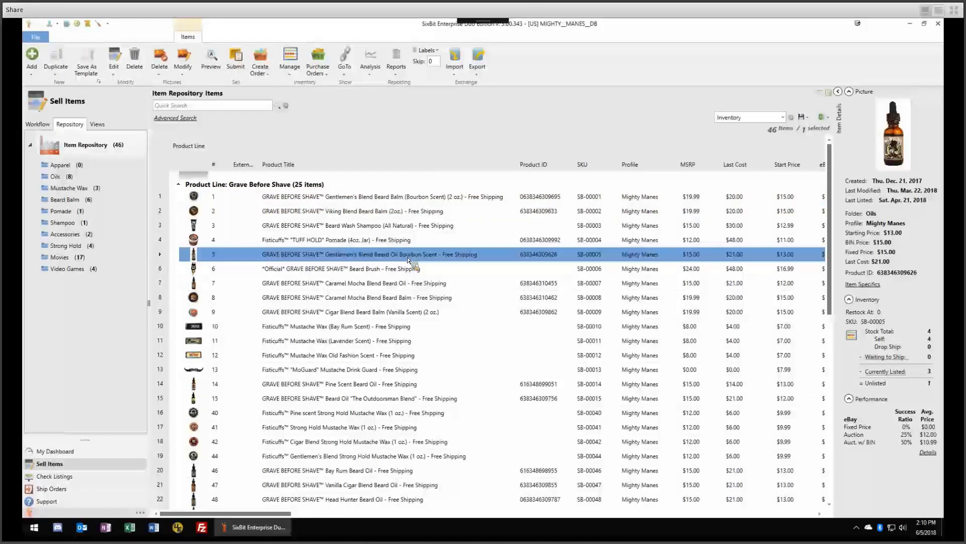
scroll(375, 340, "down", 8)
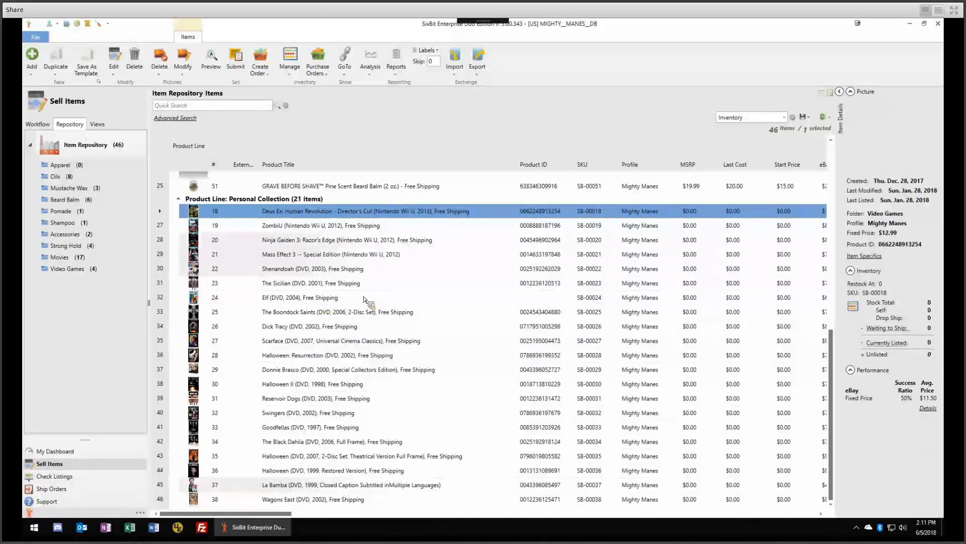
scroll(365, 229, "up", 5)
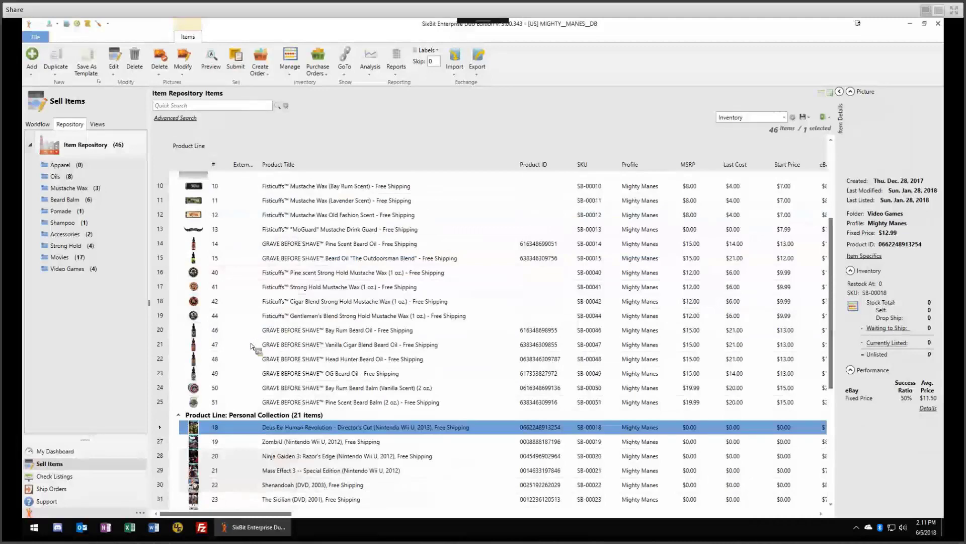
key("ctrl+Home")
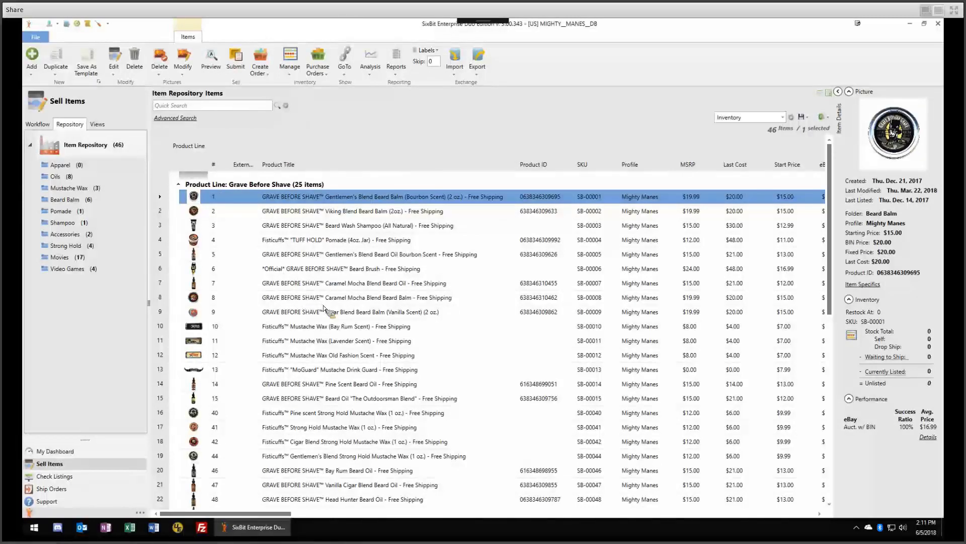
Open the Gentlemen's Blend Beard Balm (Bourbon Scent) item and review its identifiers and specs
key("Return")
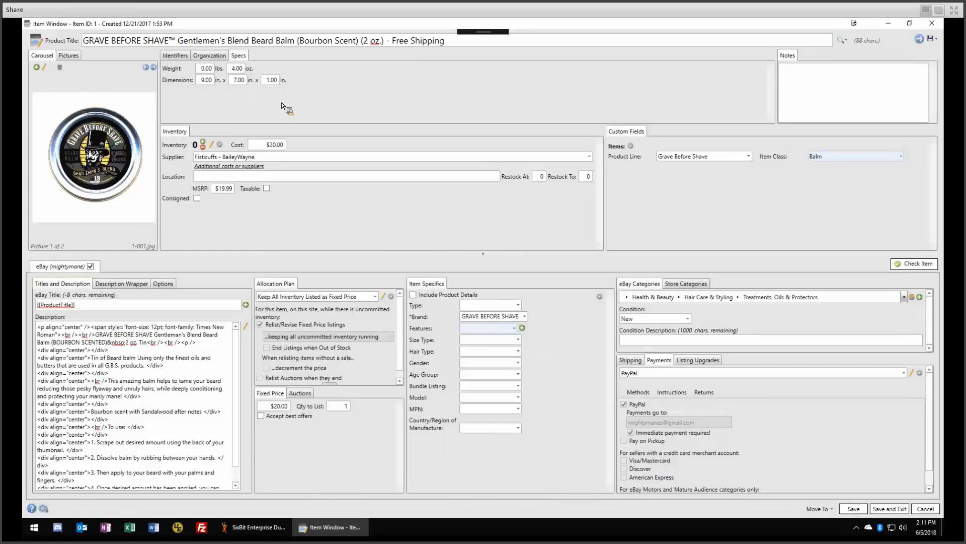
left_click(174, 56)
left_click(238, 55)
Try resizing the specs, Custom Fields and eBay areas of the item window and relocating the Item Specifics pane
left_click_drag(475, 255, 471, 291)
left_click_drag(473, 210, 563, 162)
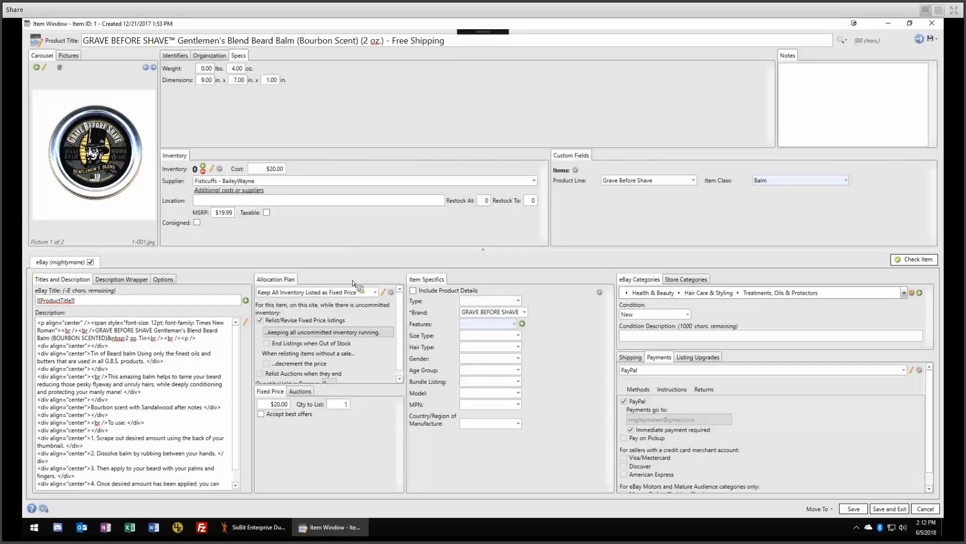
left_click_drag(77, 250, 78, 222)
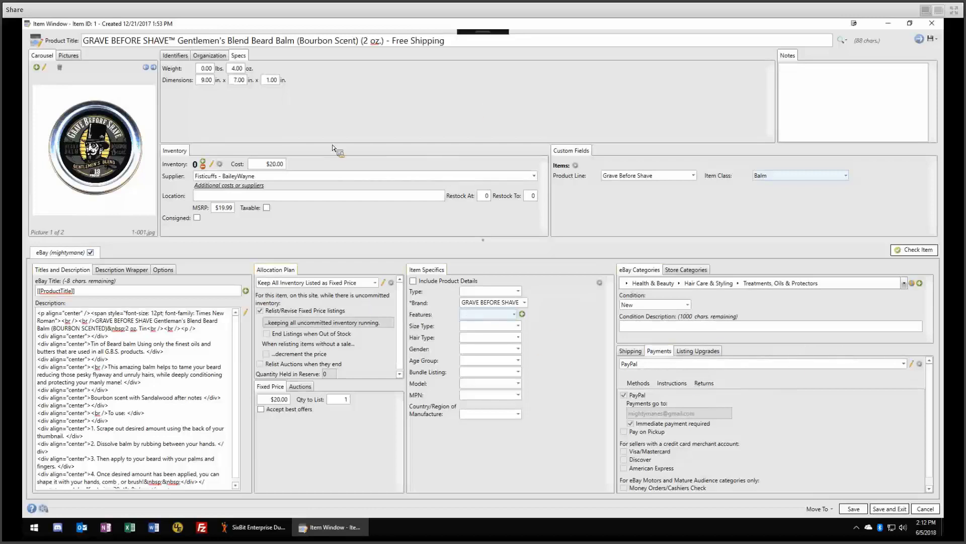
left_click(204, 56)
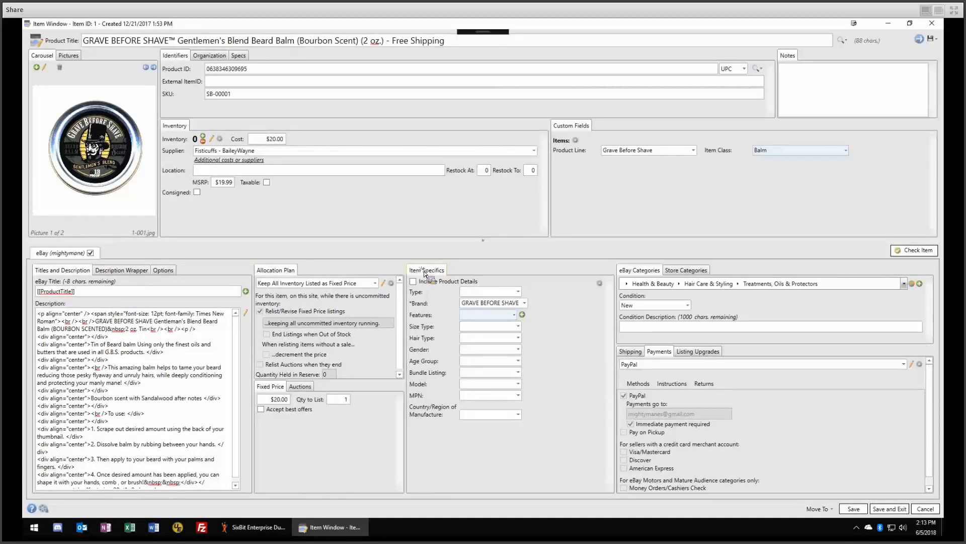
left_click_drag(425, 273, 668, 322)
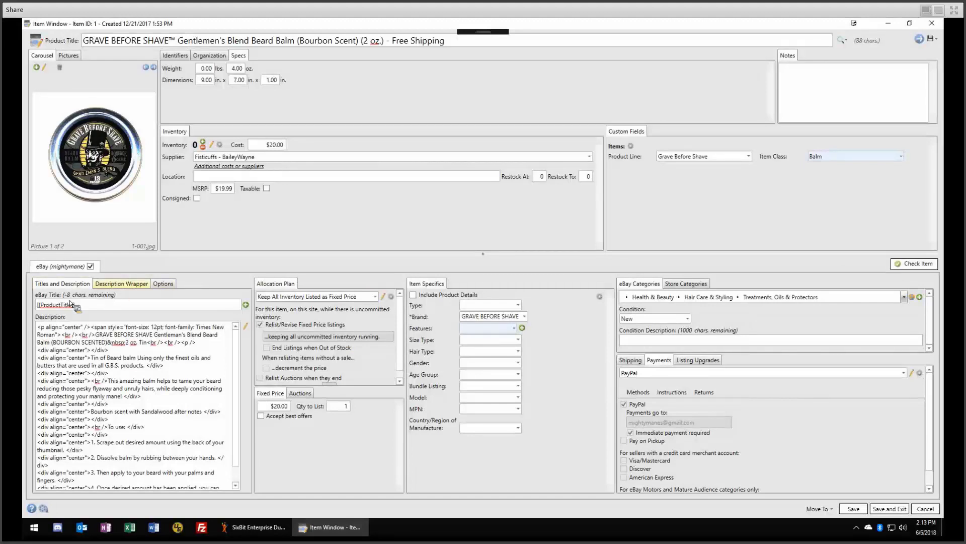
Review the eBay description wrapper and listing options, including the available themes, and return to the titles and description
left_click(99, 284)
left_click(76, 284)
left_click(103, 285)
left_click(162, 284)
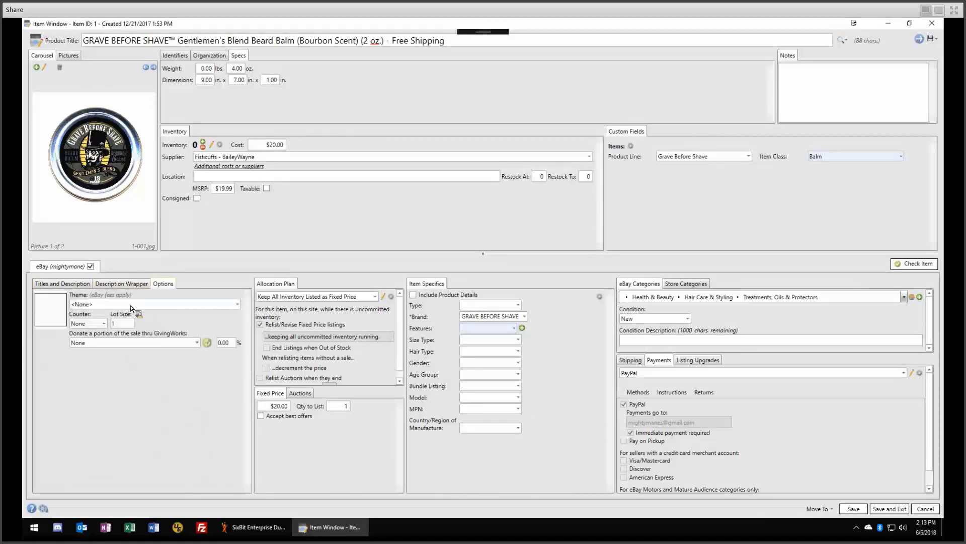
left_click(131, 305)
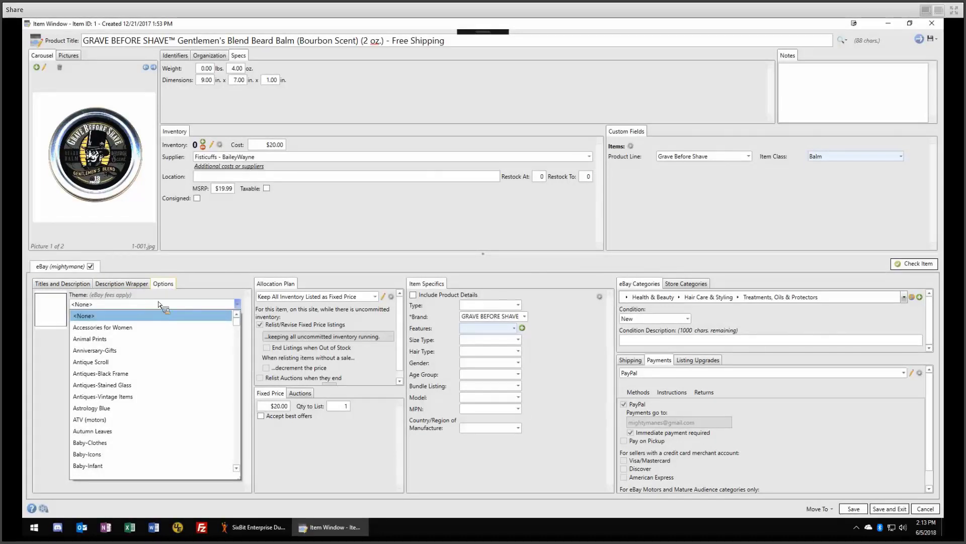
left_click(129, 288)
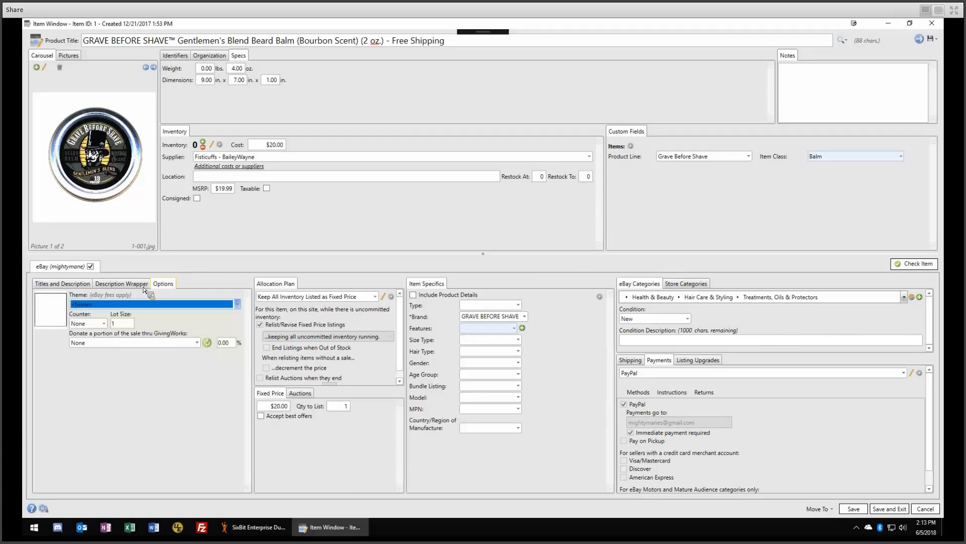
left_click(63, 285)
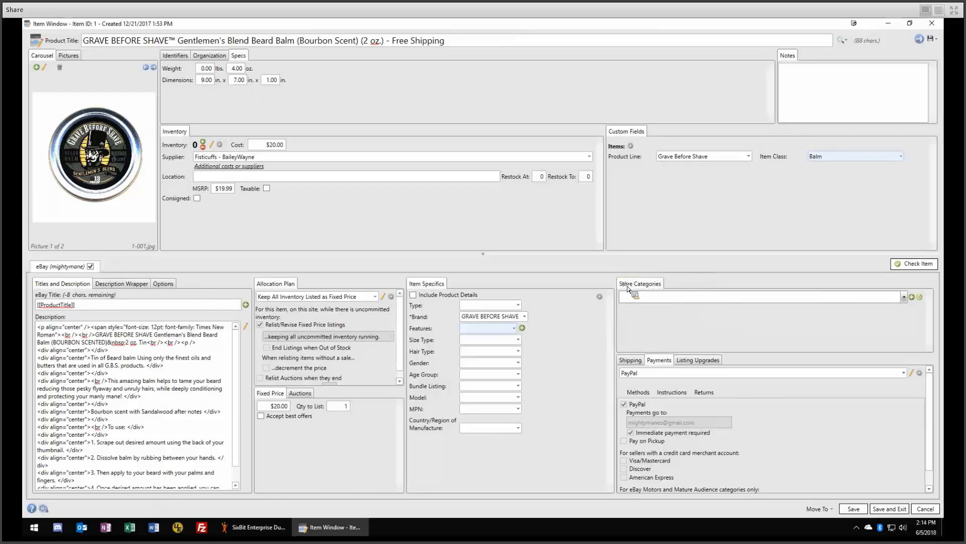
Dock eBay Categories, Store Categories and the Shipping/Payments group as separate side-by-side columns and adjust the widths of the eBay columns
left_click_drag(628, 288, 492, 291)
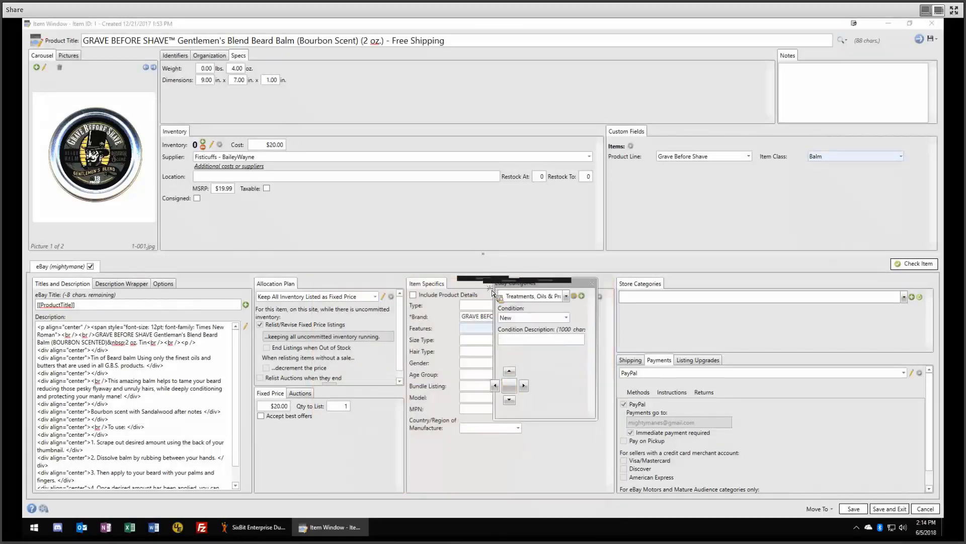
left_click_drag(525, 356, 632, 315)
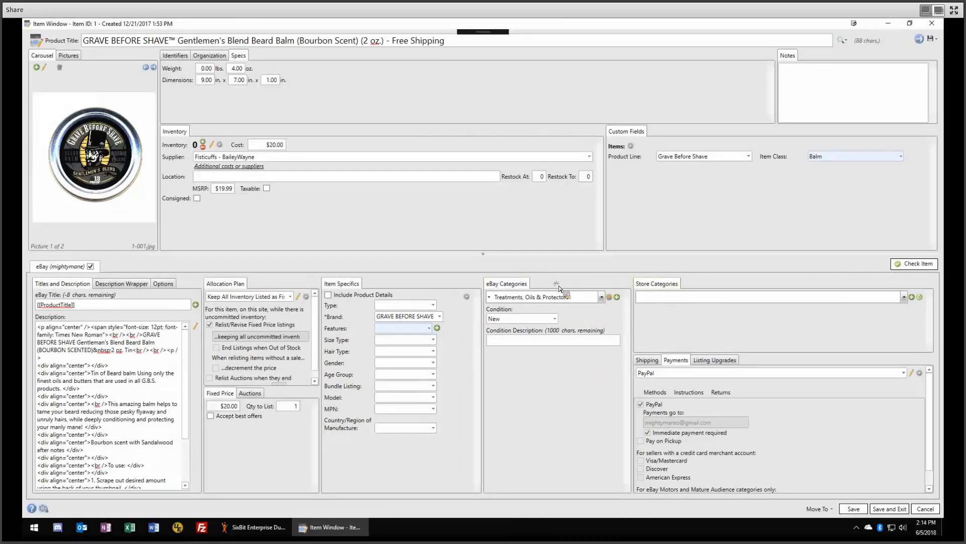
left_click_drag(559, 288, 556, 334)
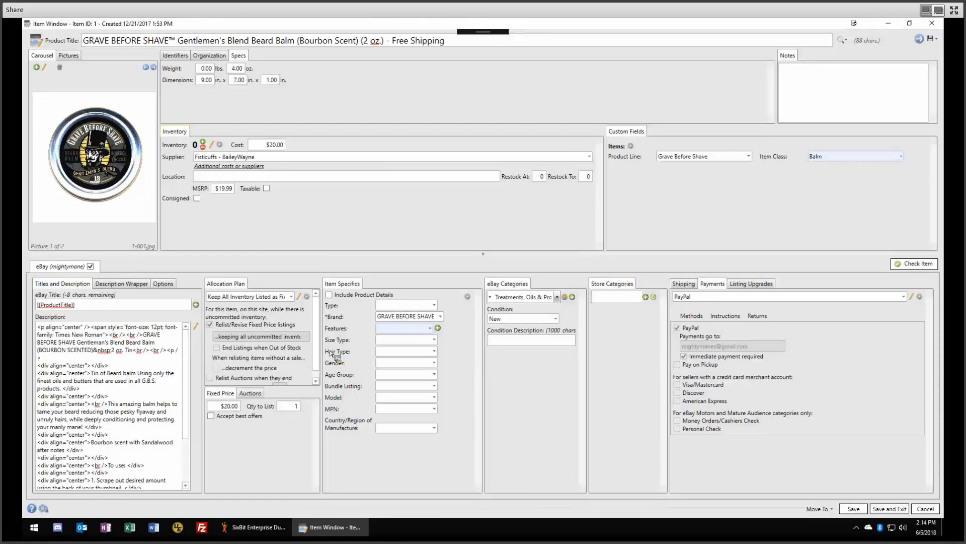
left_click_drag(322, 345, 384, 406)
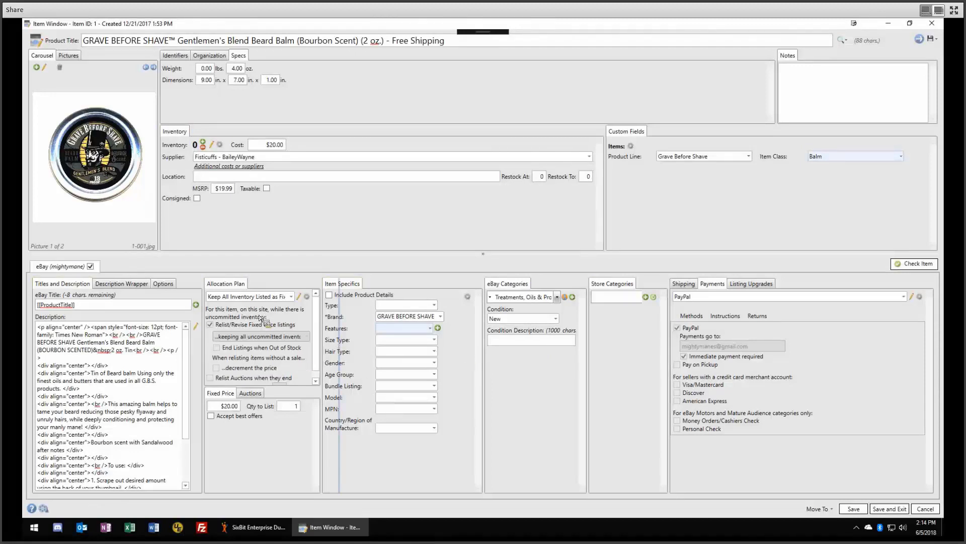
left_click_drag(260, 318, 228, 313)
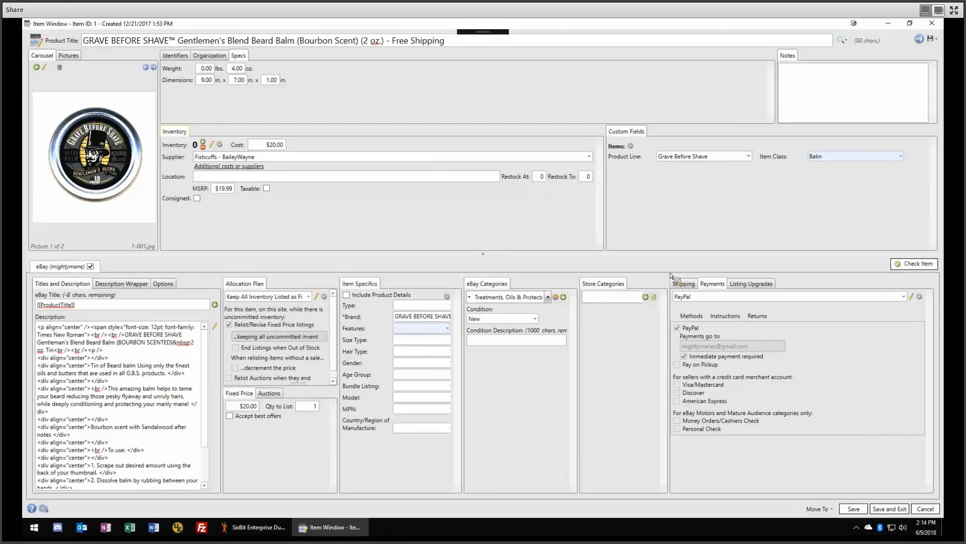
Check the shipping and payment settings in their new column and save the current item window layout as the default
left_click(683, 283)
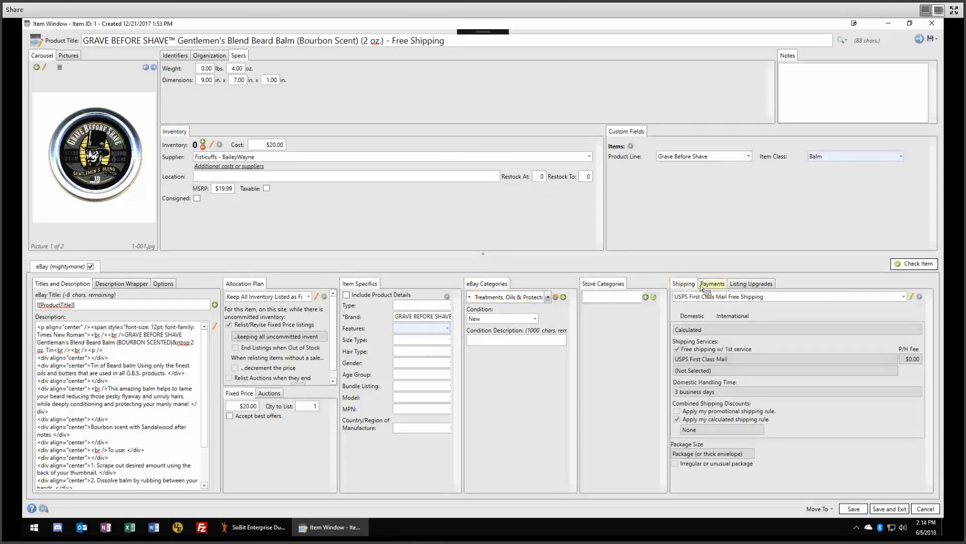
left_click(711, 283)
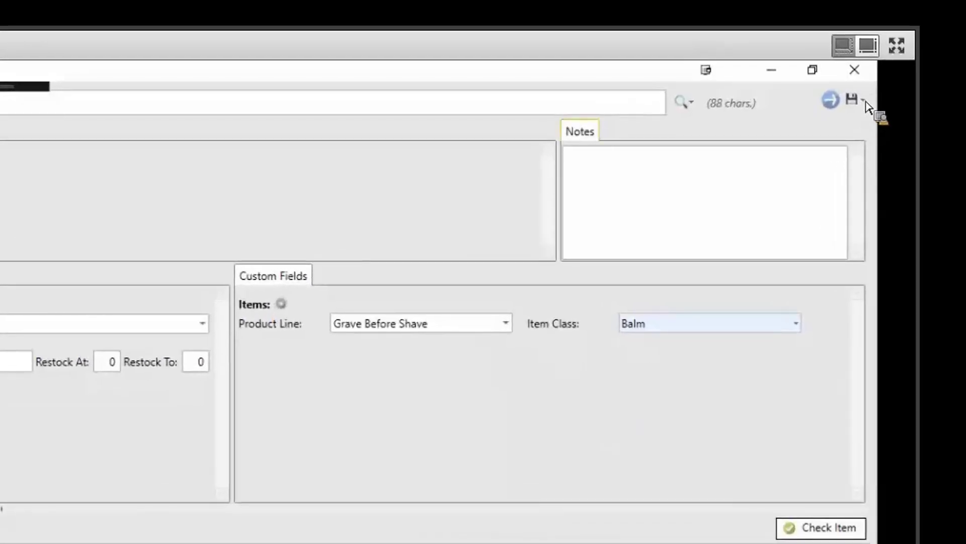
left_click(865, 103)
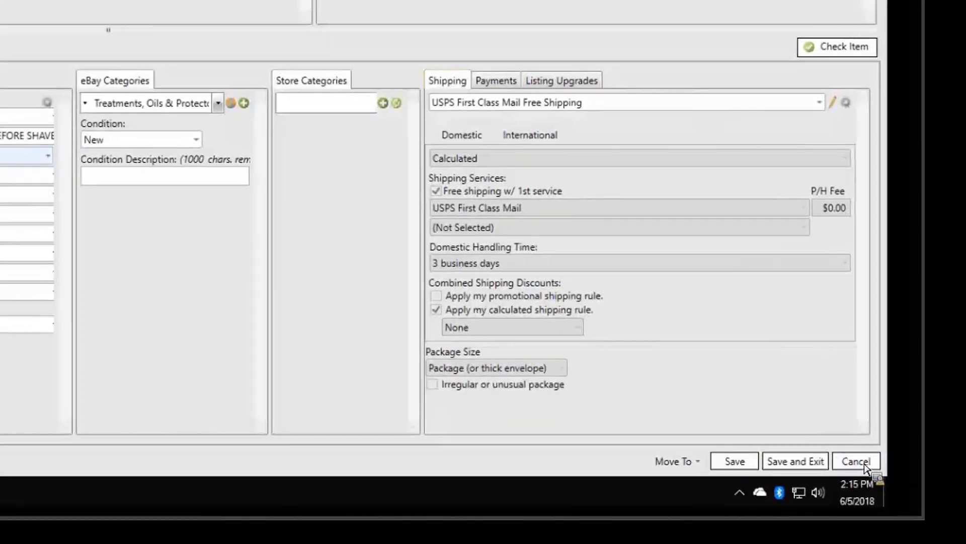
left_click(856, 461)
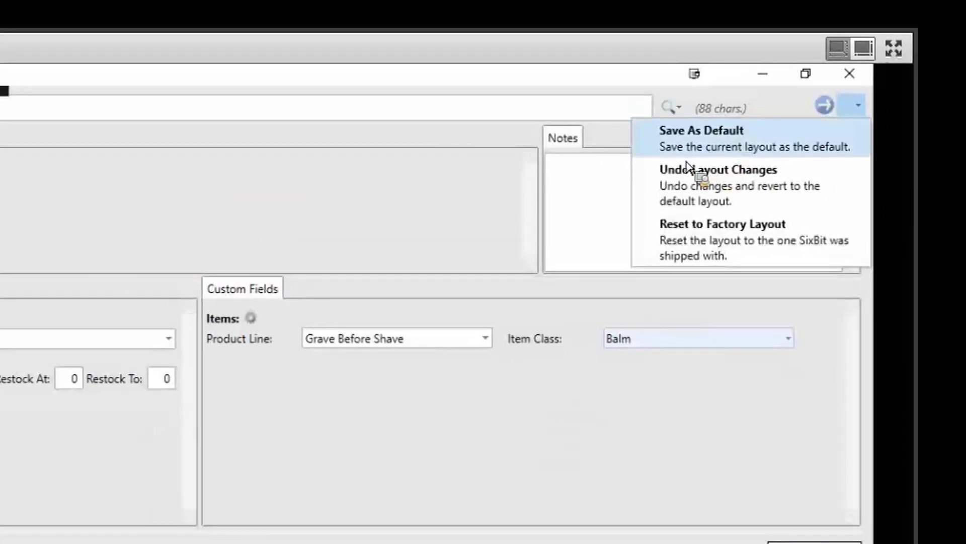
left_click(687, 160)
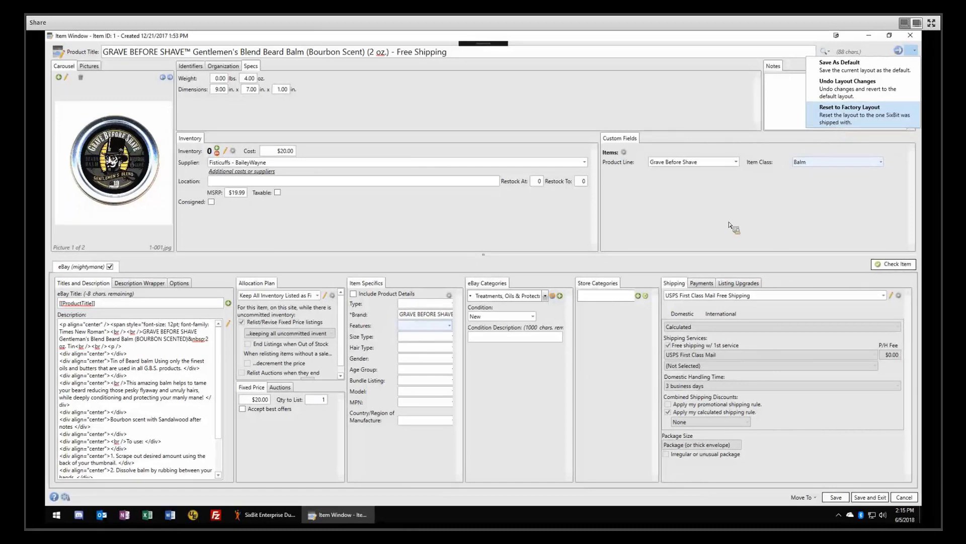
left_click(599, 196)
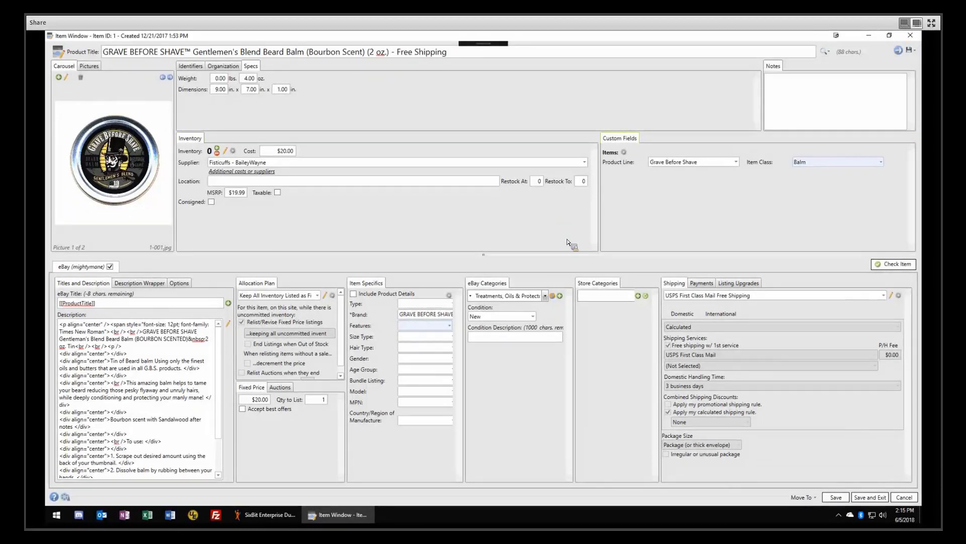
Try widening the Custom Fields pane at the expense of Inventory and switch to the item's pictures
left_click_drag(599, 220, 481, 220)
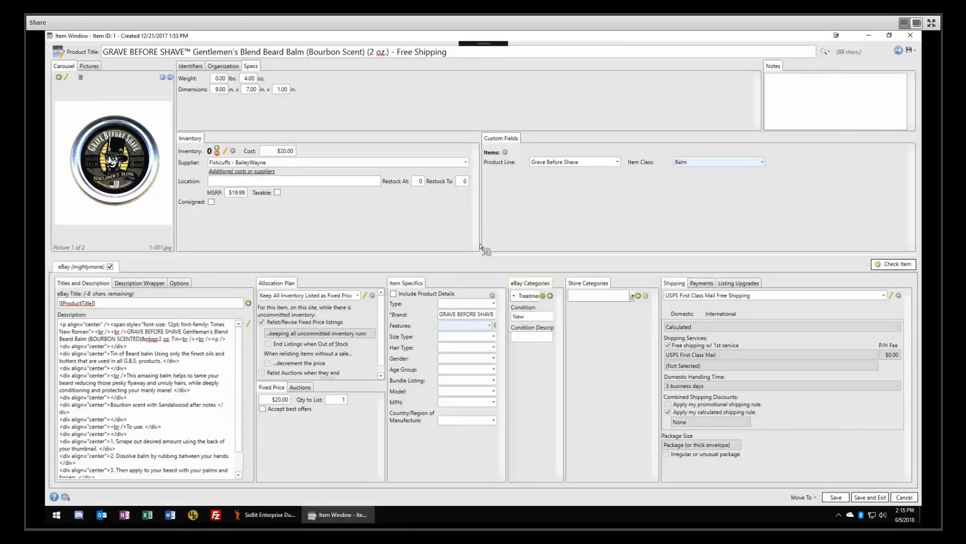
left_click(89, 66)
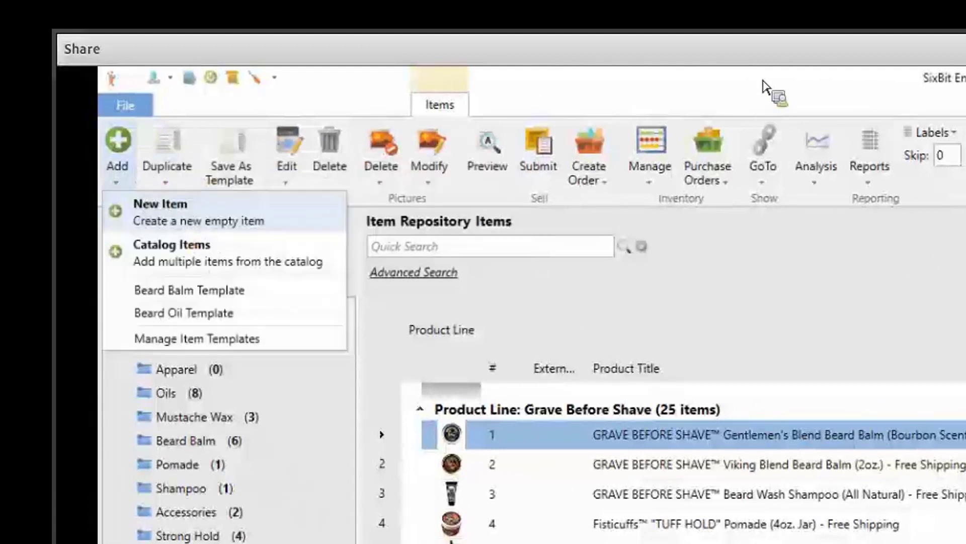
Create a new empty item and look through its identifiers, organization and specs, ending on the identifiers
left_click(860, 428)
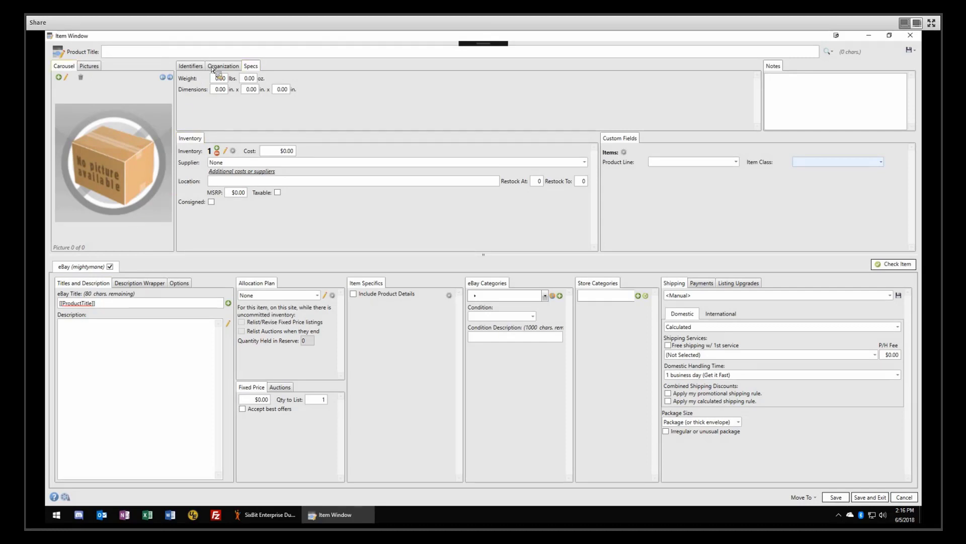
left_click(191, 66)
left_click(223, 66)
left_click(251, 65)
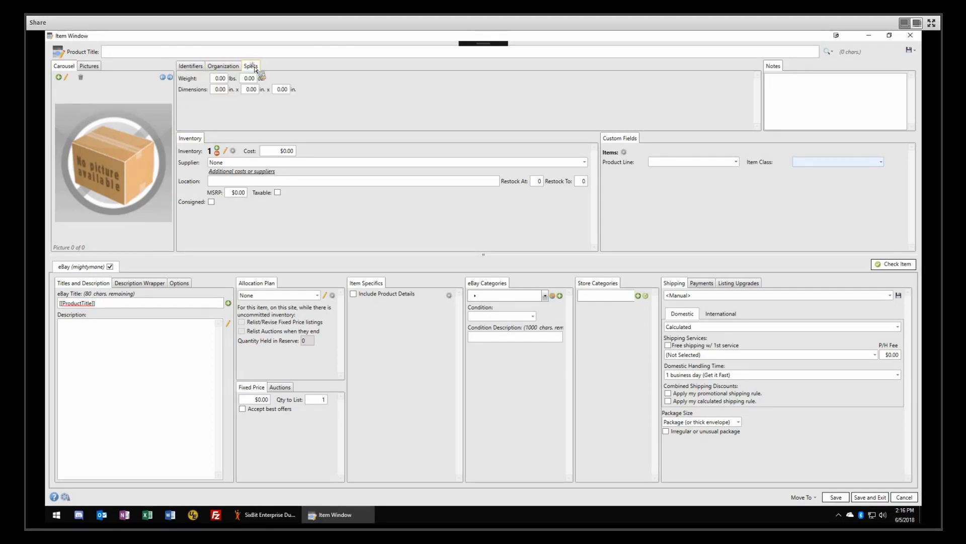
left_click(200, 67)
left_click(250, 66)
left_click(193, 66)
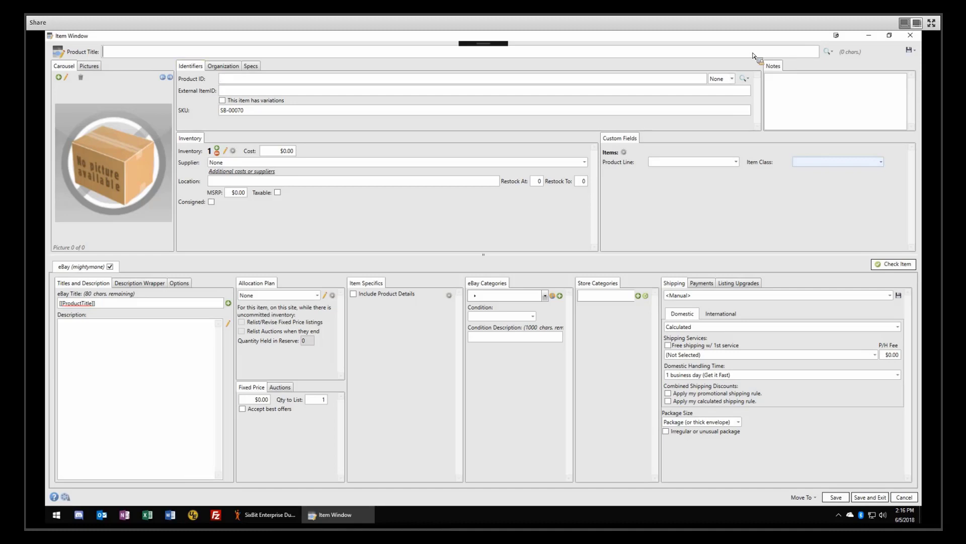
Title the new item DVD and search the catalog for it with preview, closing the research results without picking a product
type("DVD")
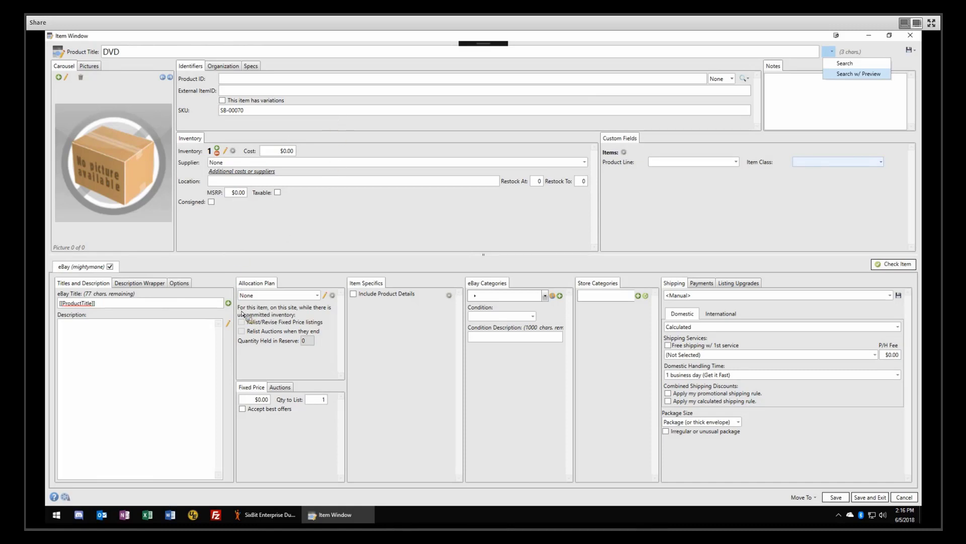
key("Return")
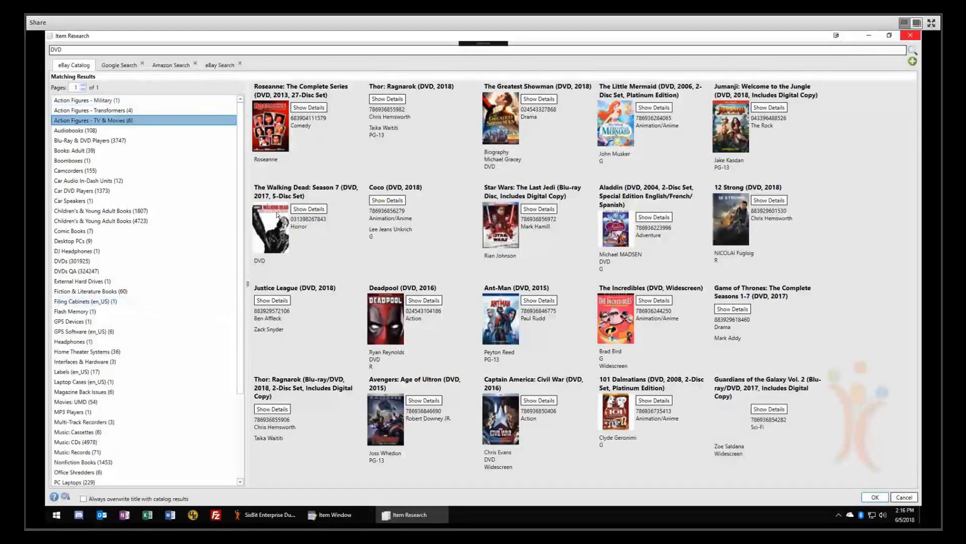
left_click(910, 35)
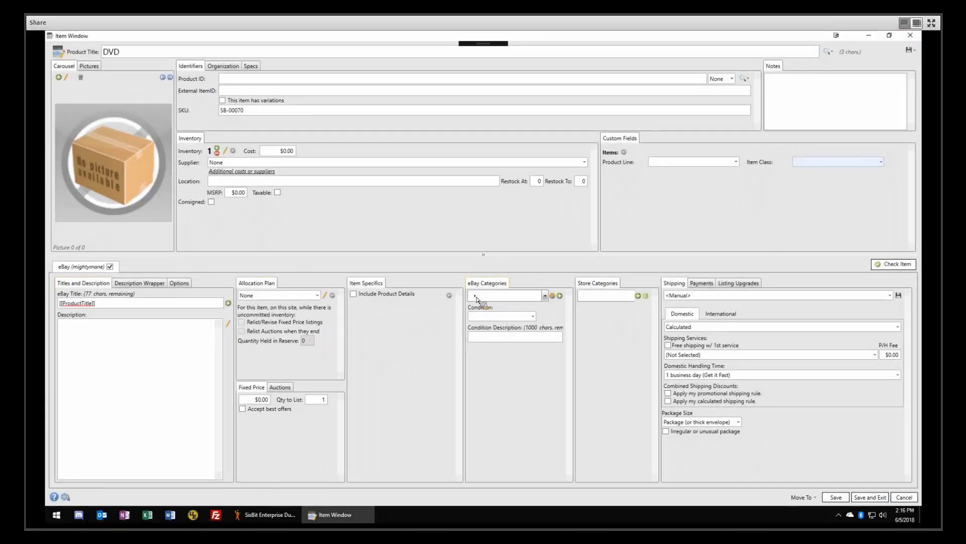
Choose Books as the new item's top-level eBay category
left_click(476, 297)
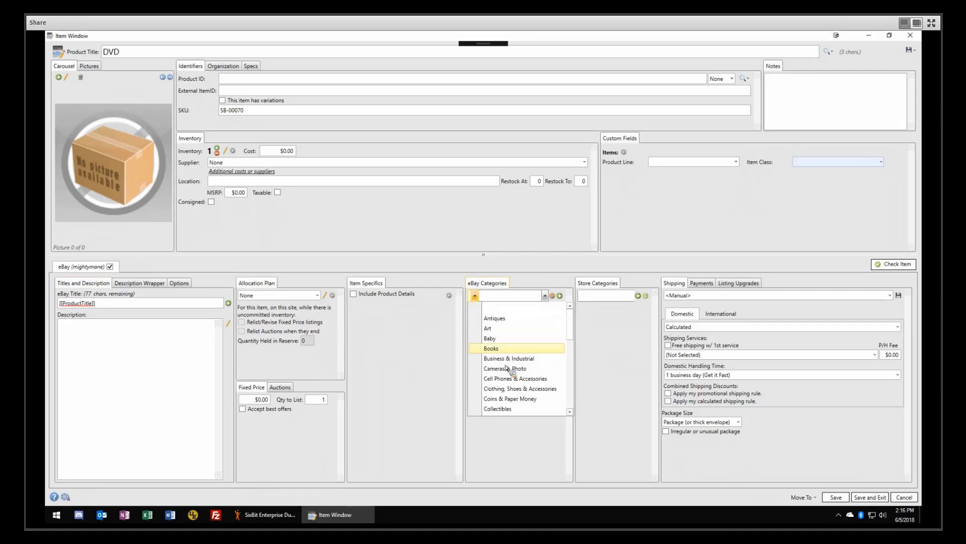
left_click(484, 348)
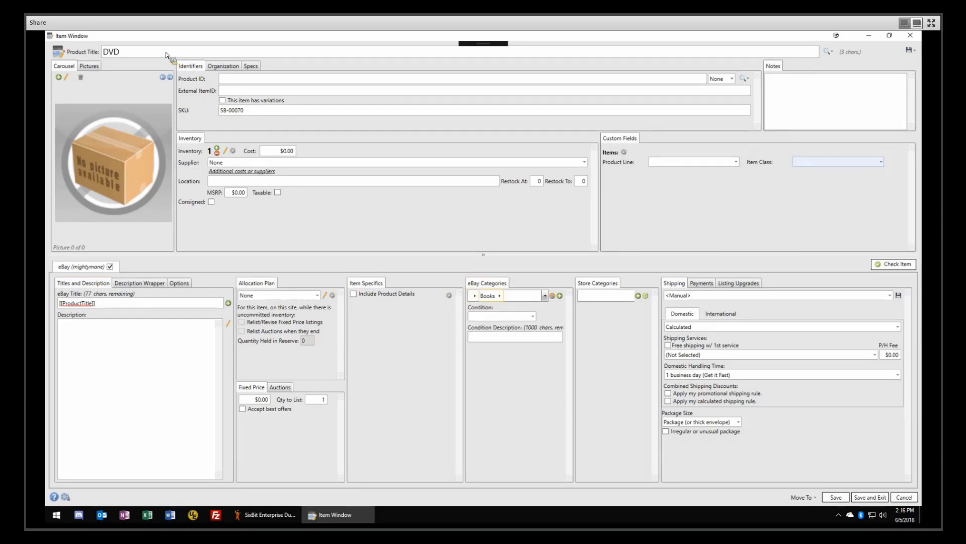
Change the product title to Beard Oil New and enter TEST as the eBay description
left_click_drag(121, 52, 56, 60)
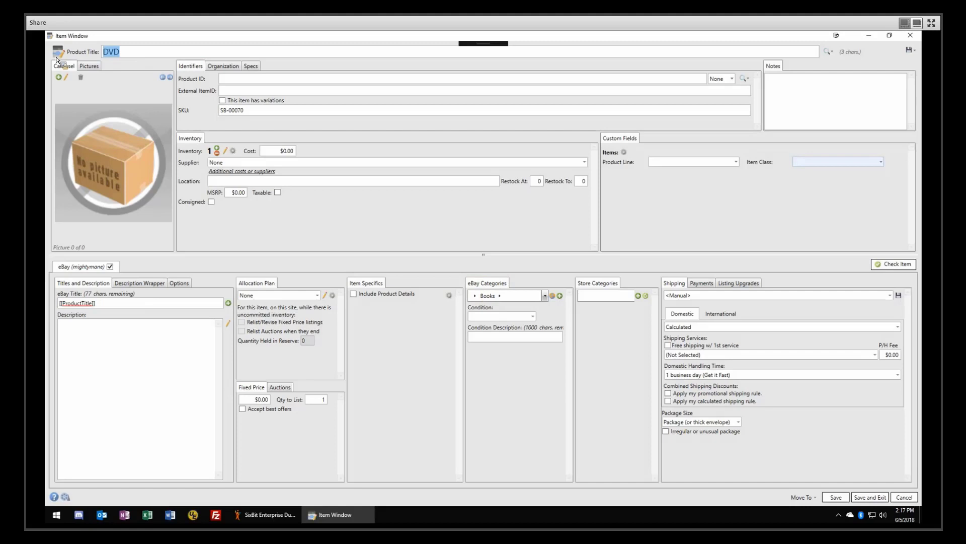
type("B")
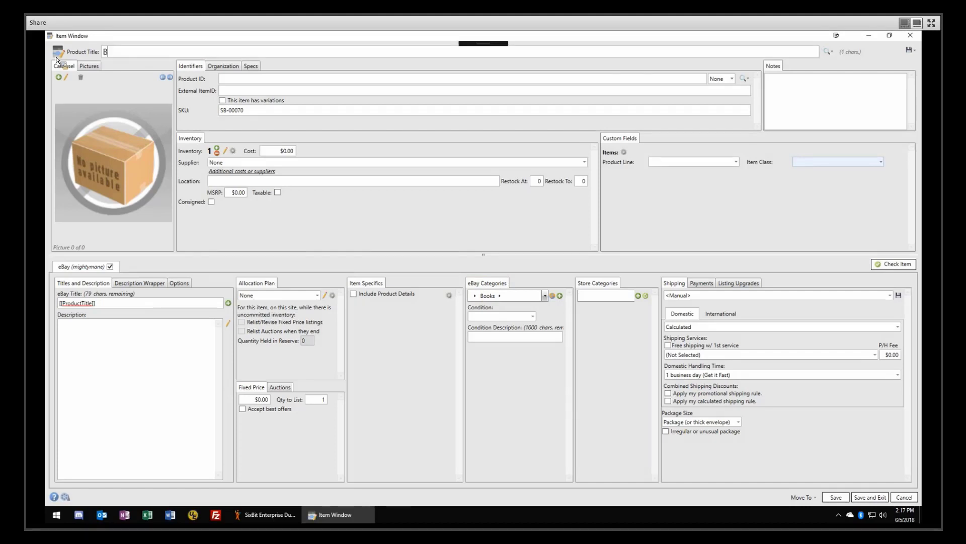
type("eard Oil ")
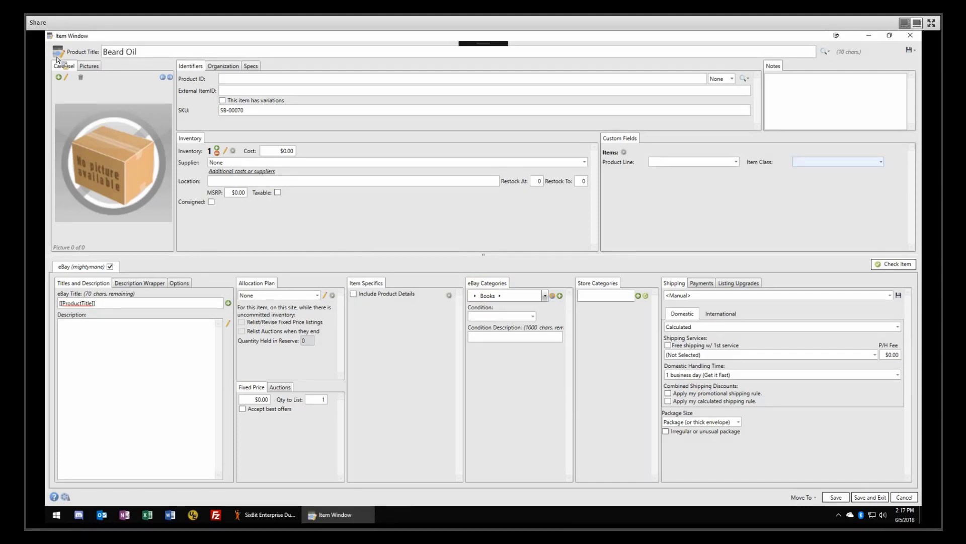
type("NST")
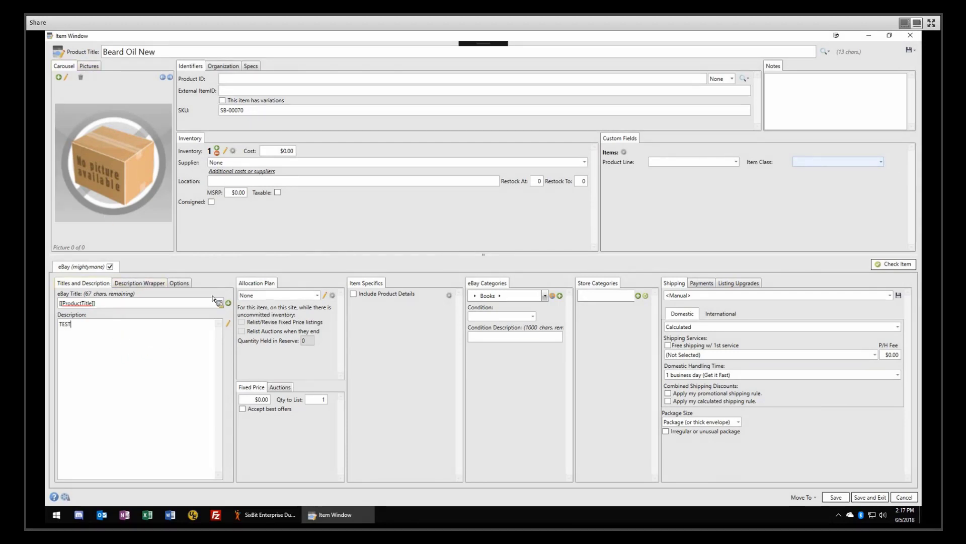
Apply the Basic description wrapper to the item's eBay listing
left_click(140, 283)
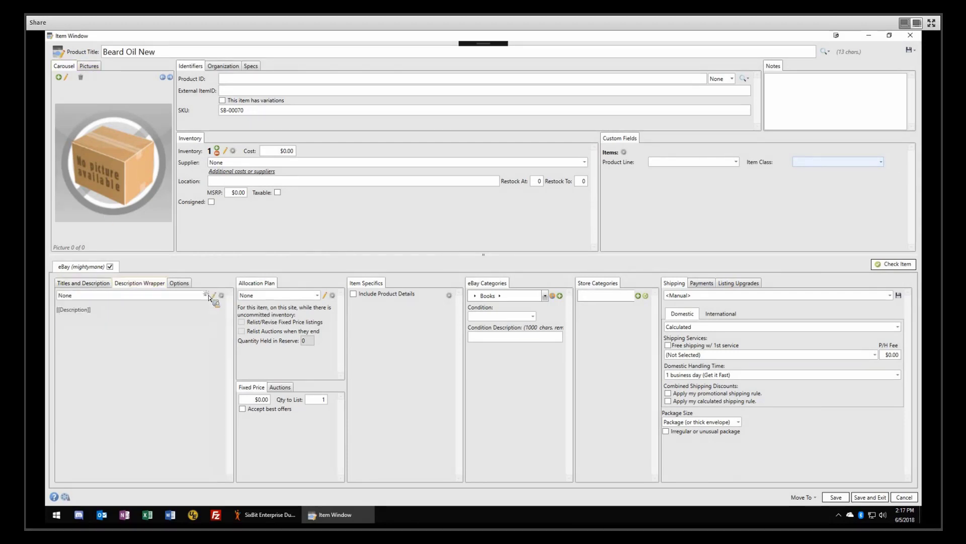
left_click(143, 295)
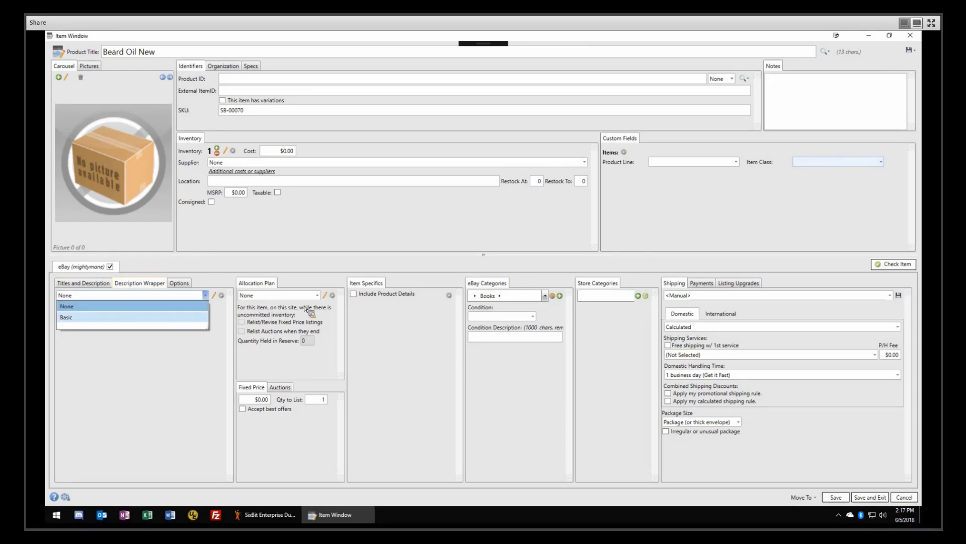
left_click(144, 318)
Set the allocation plan to Keep All Inventory Listed as Fixed Price with a fixed price of $9.99
left_click(317, 294)
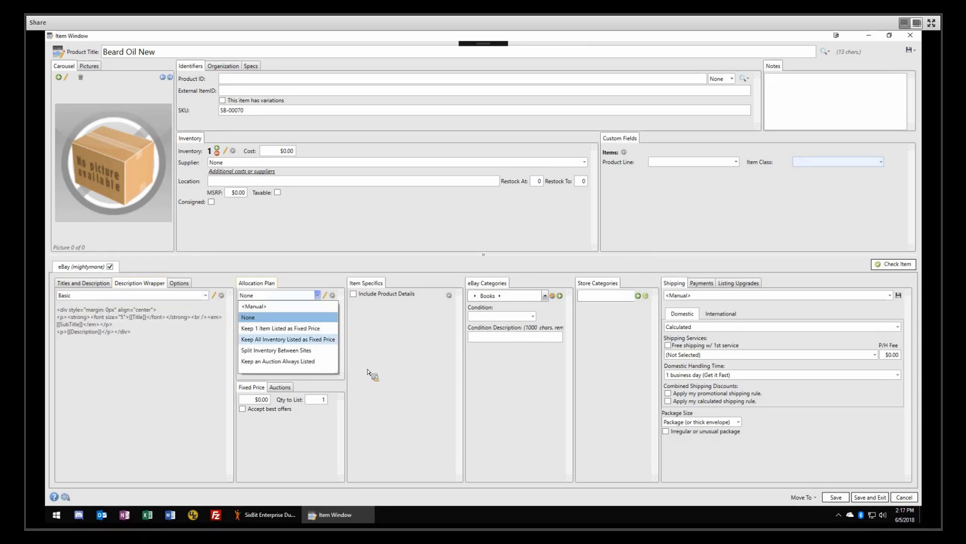
left_click(288, 339)
left_click(265, 399)
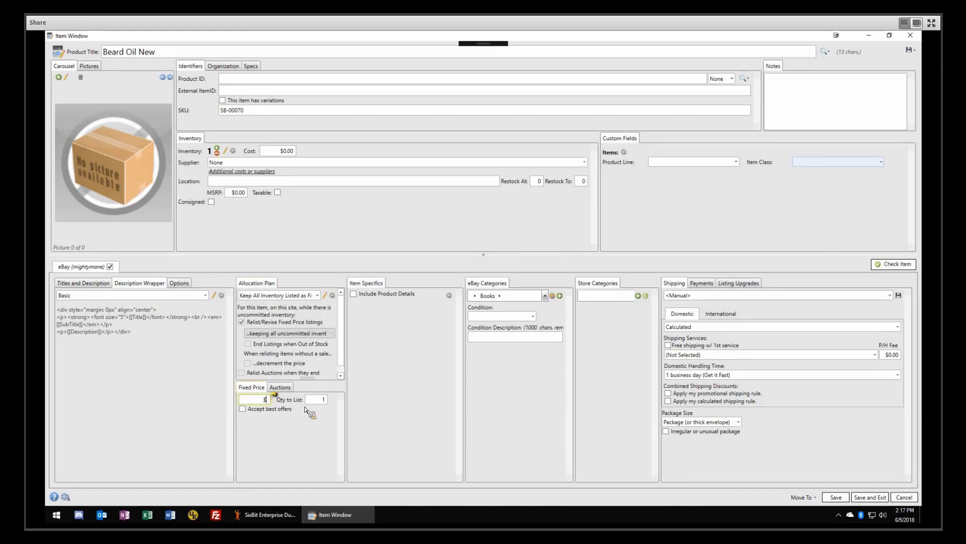
type("9.99")
Dock the Store Categories pane together with the eBay Categories pane so they share one wider tabbed area
left_click(545, 296)
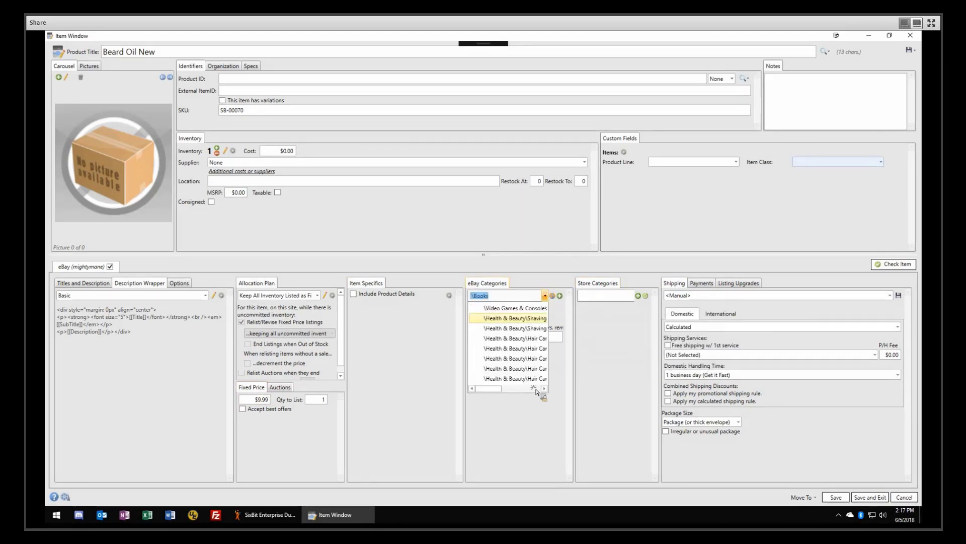
left_click_drag(599, 284, 555, 284)
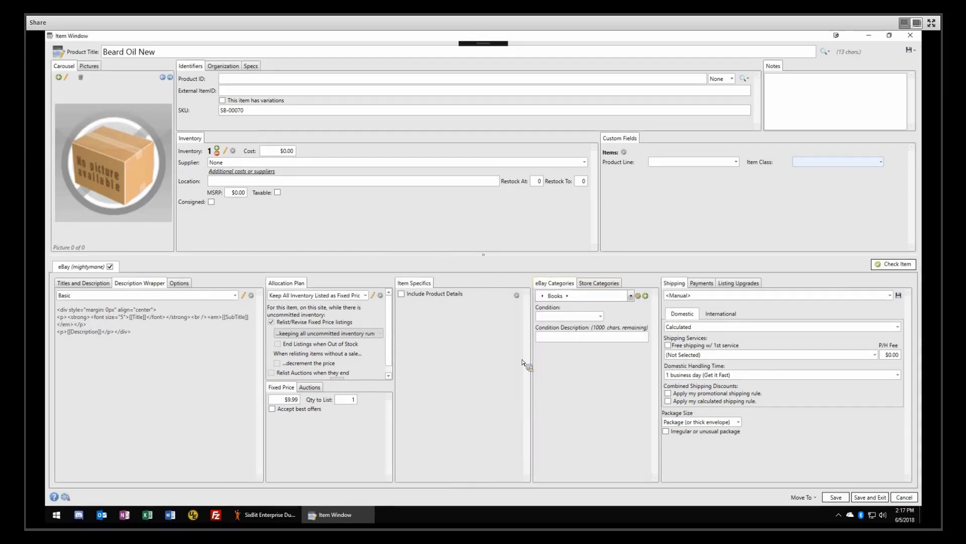
Choose Treatments, Oils & Protectors from the suggested eBay categories and set the condition to New
left_click(567, 296)
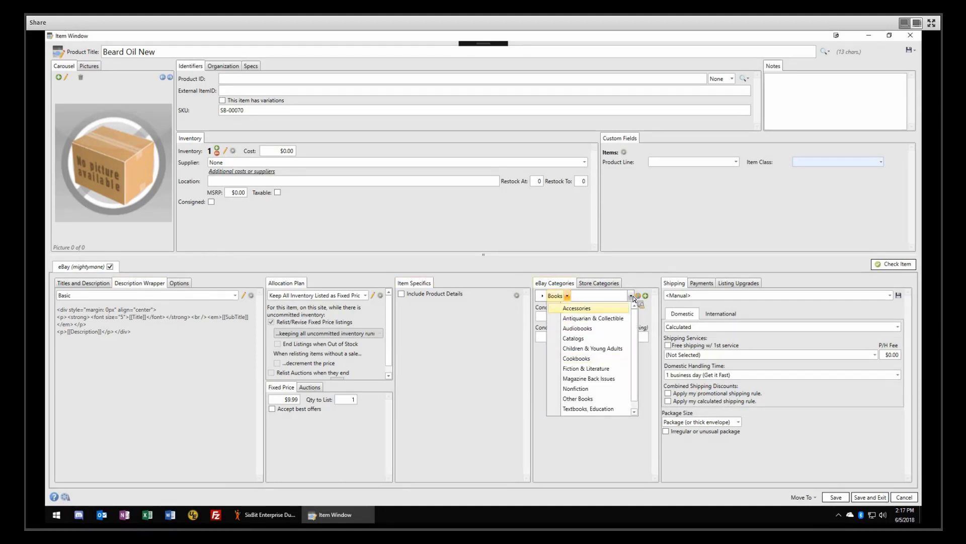
left_click(631, 296)
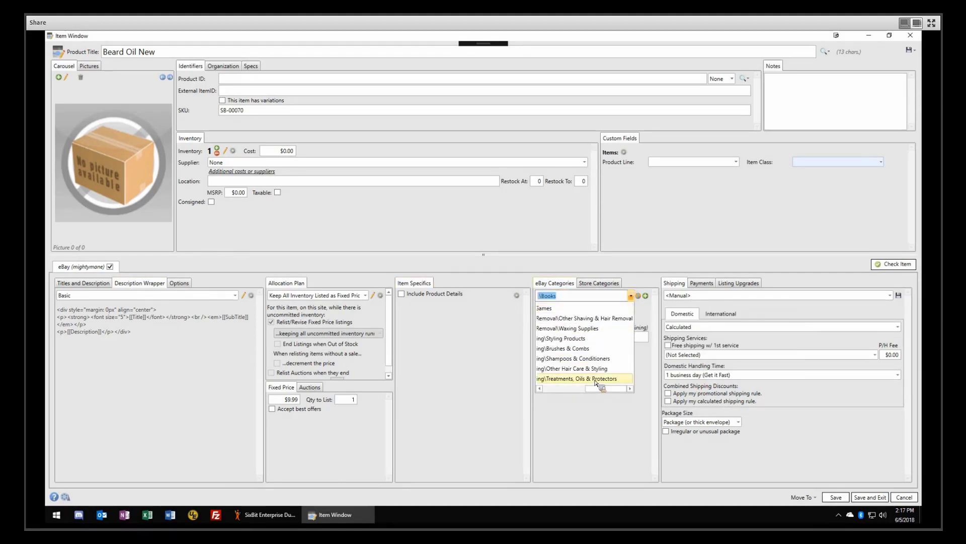
key("Return")
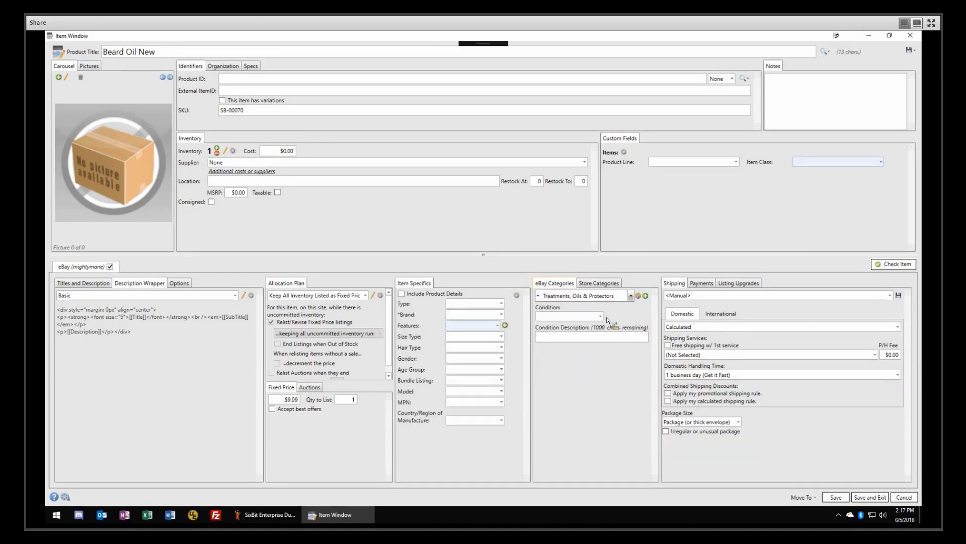
left_click(599, 316)
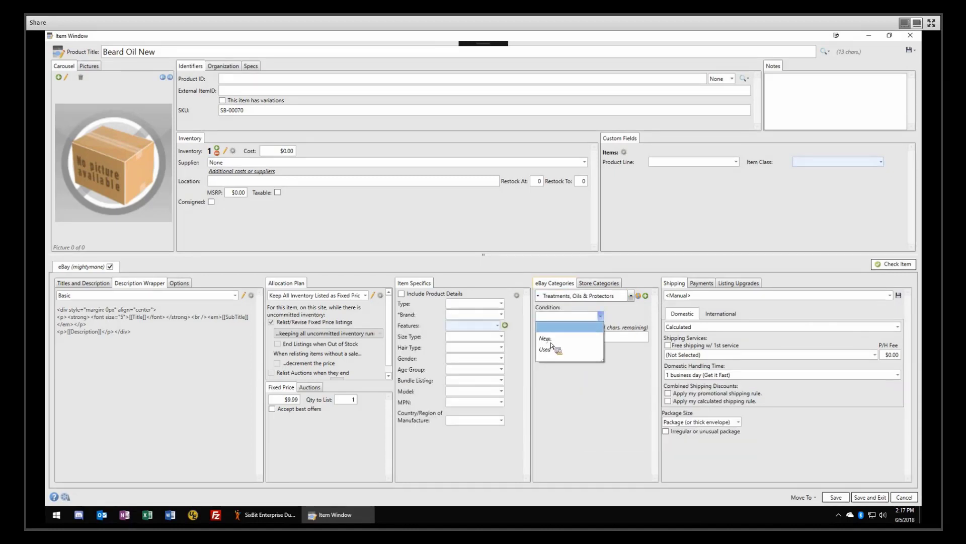
key("Return")
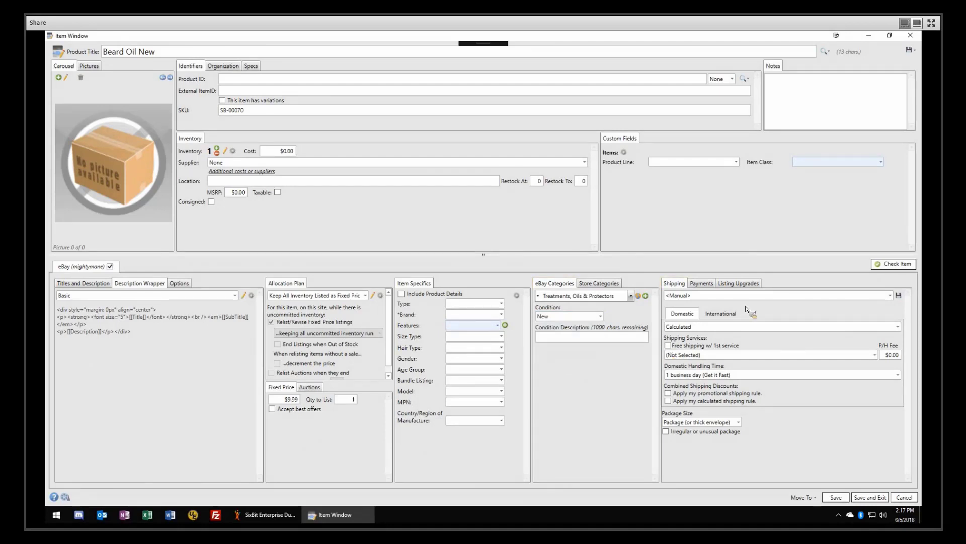
Apply the USPS First Class Mail Free Shipping preset and look at the payment presets, ending on the shipping settings
left_click(714, 296)
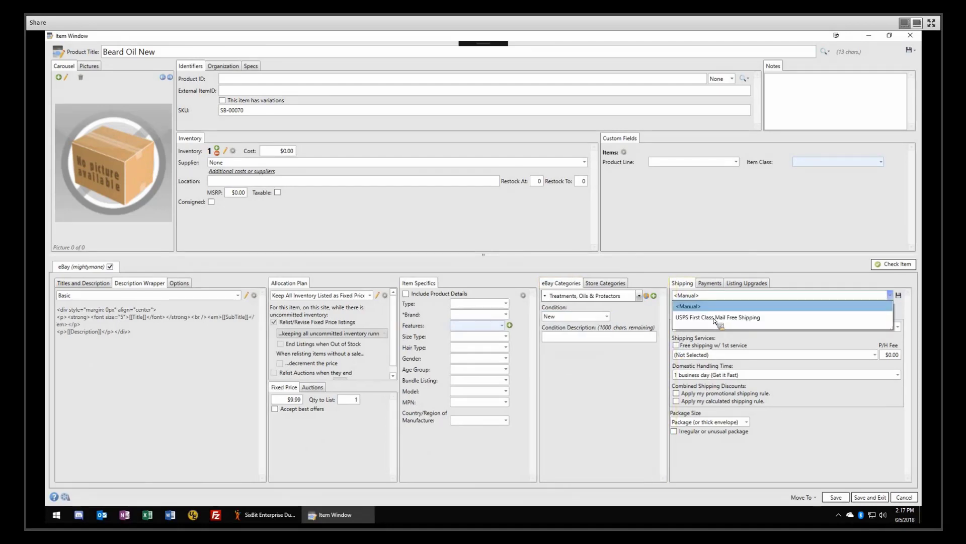
left_click(715, 321)
left_click(709, 284)
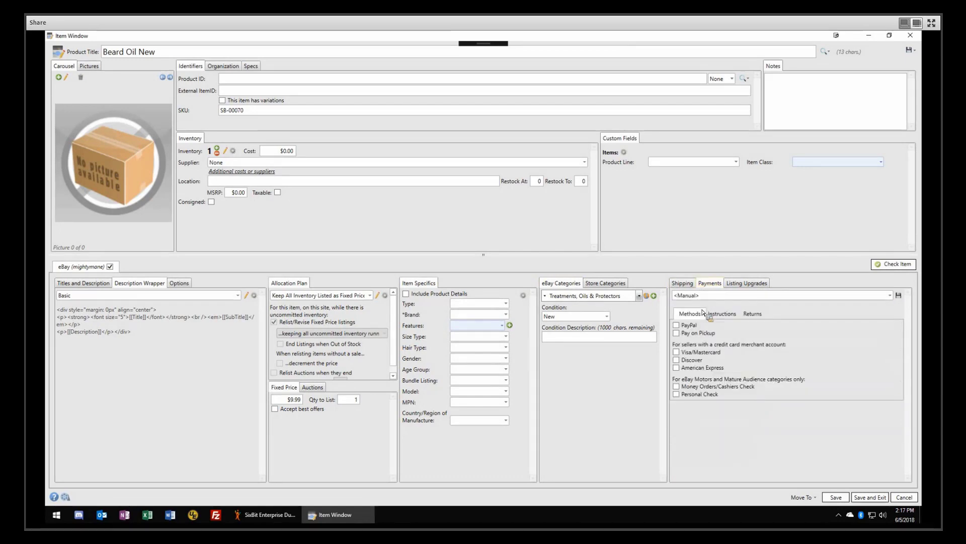
left_click(687, 295)
left_click(683, 284)
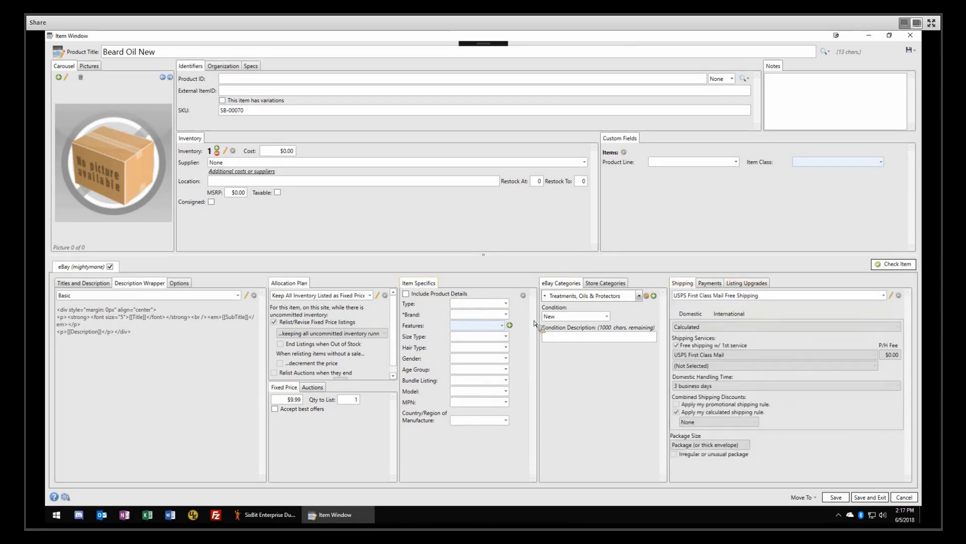
Enter GRAVE BEFORE SHAVE as the brand in the item specifics
left_click(505, 304)
left_click(422, 352)
type("GRAVE BEFORE SHAVE")
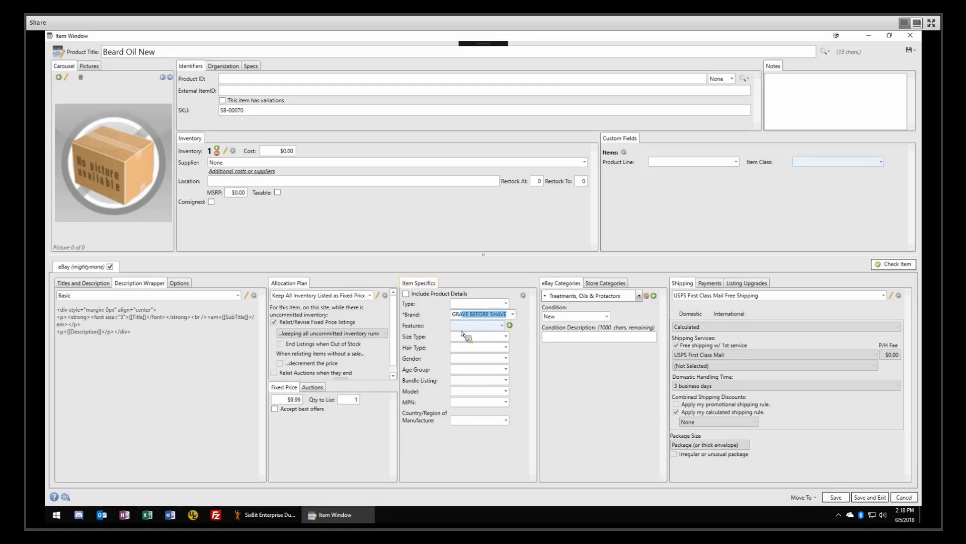
key("Tab")
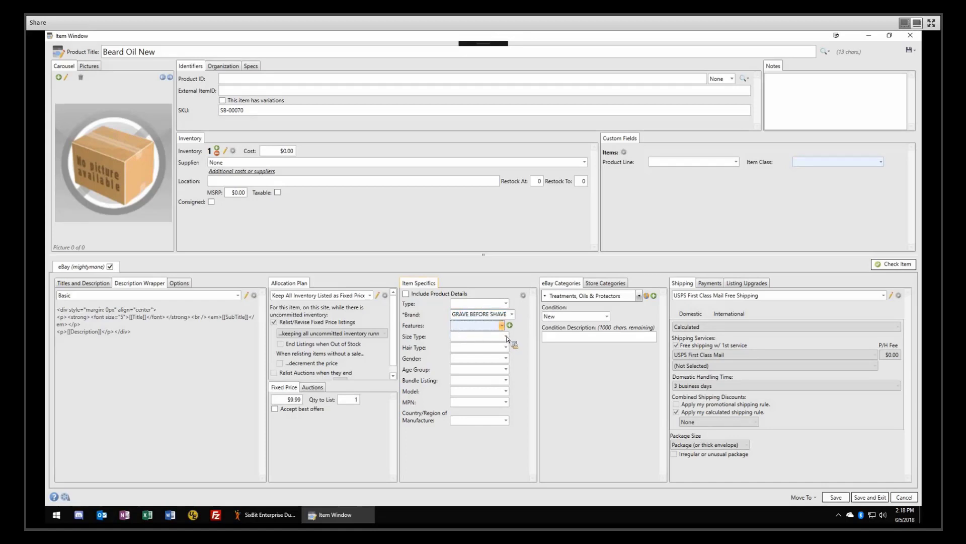
Set the gender to Men and the hair type to All Hair Types in the item specifics, leaving the size type blank
left_click(506, 336)
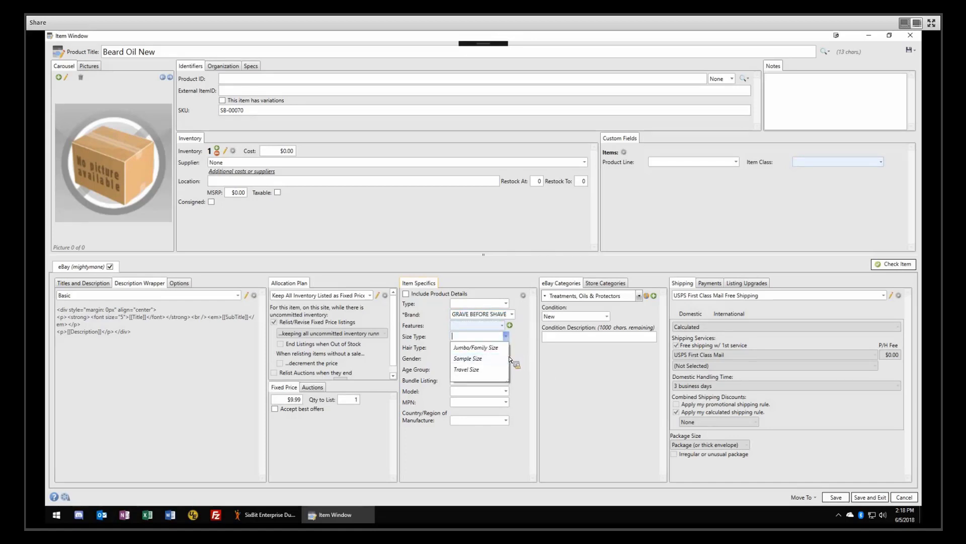
key("Tab")
key("Tab")
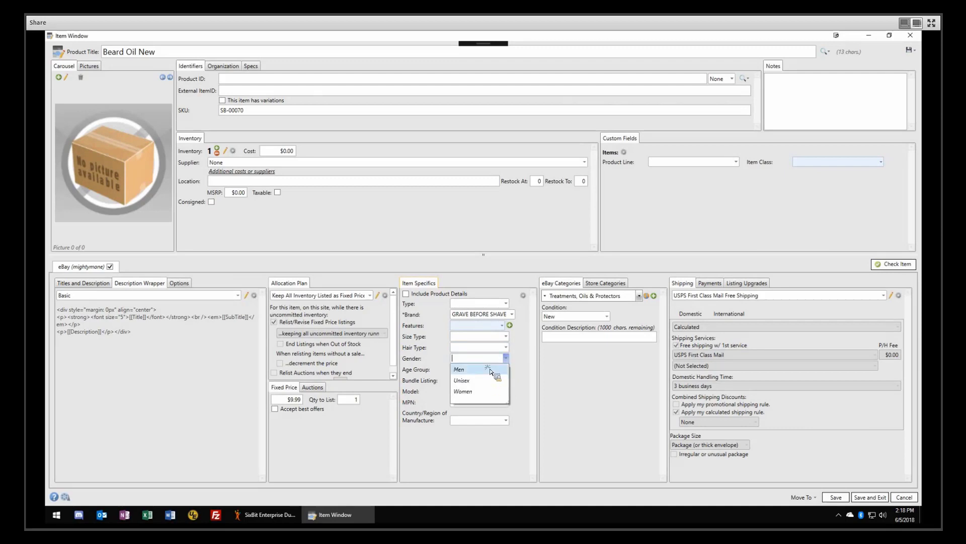
left_click(495, 370)
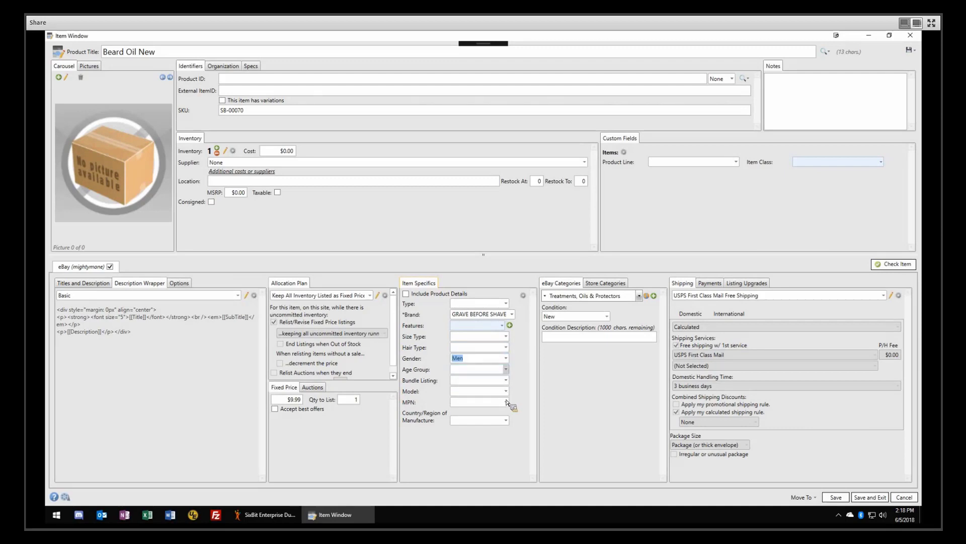
left_click(506, 370)
left_click(505, 421)
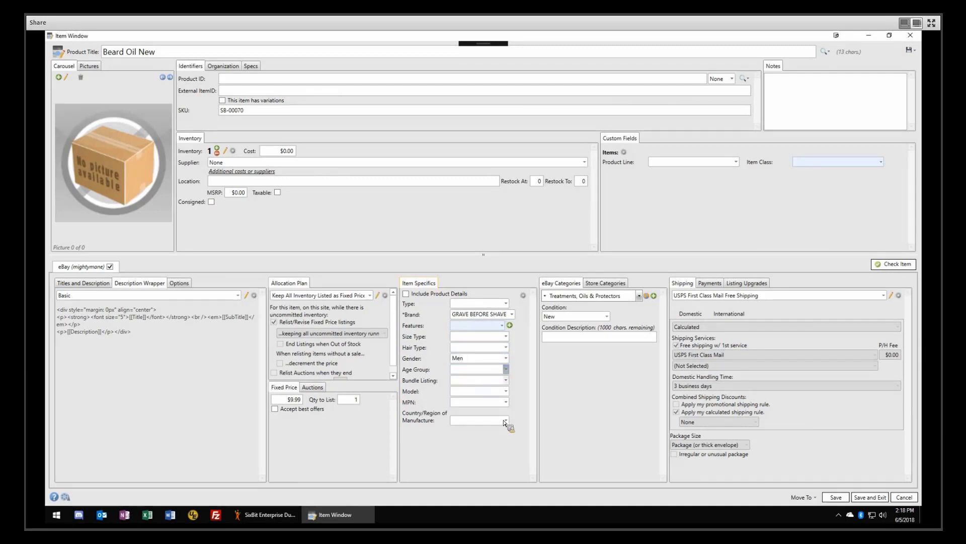
left_click(505, 347)
key("Down")
key("Return")
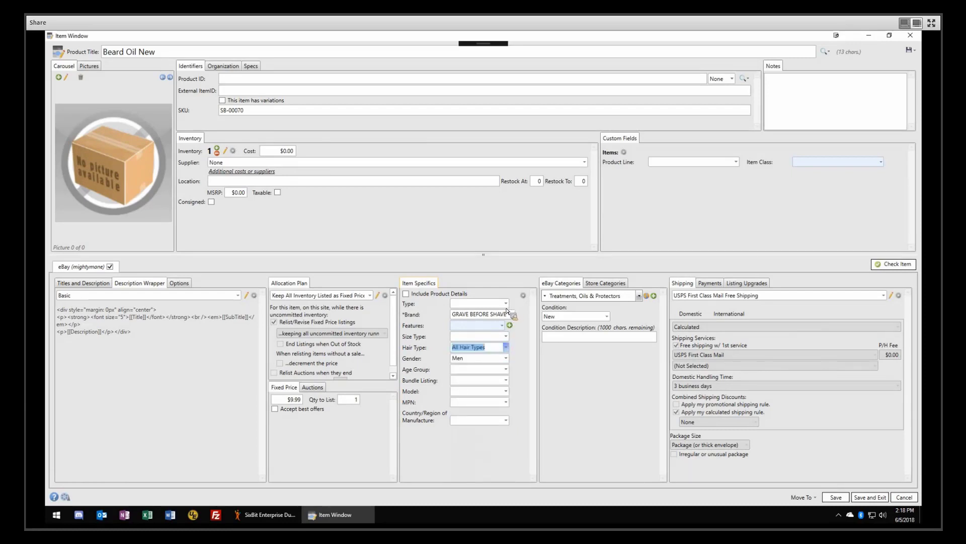
Set the item's type to Argan Oil in the item specifics
left_click(506, 303)
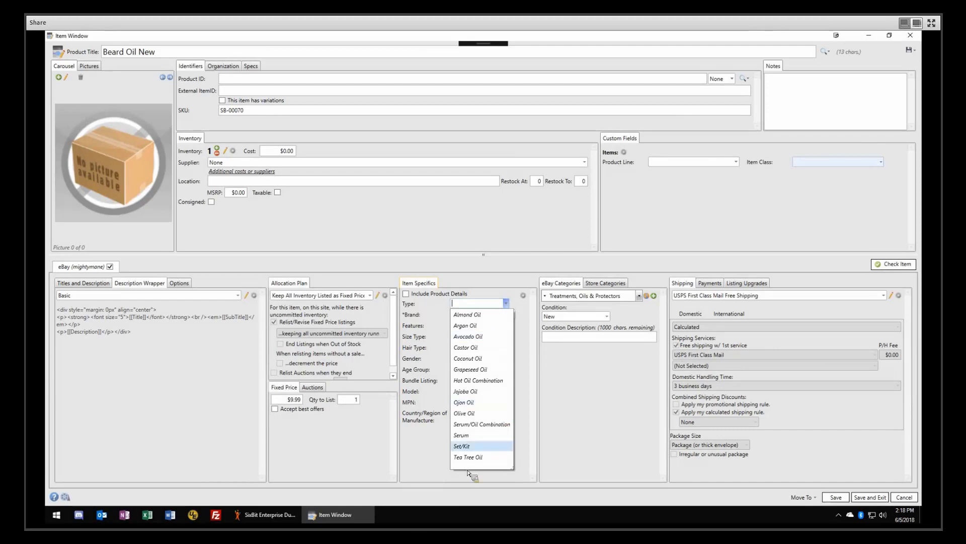
key("Up")
key("Up")
key("Up")
key("Up")
key("Up")
key("Up")
key("Up")
key("Up")
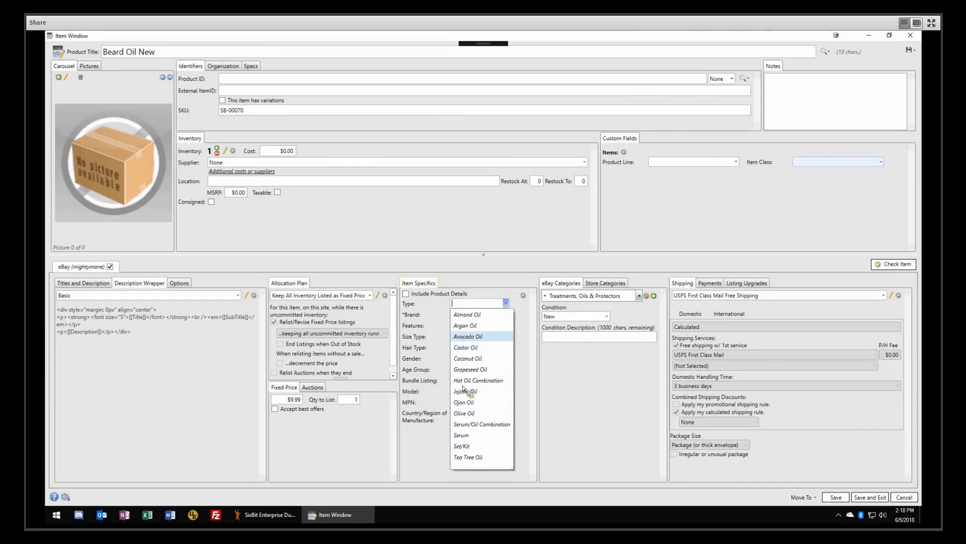
key("Return")
key("Tab")
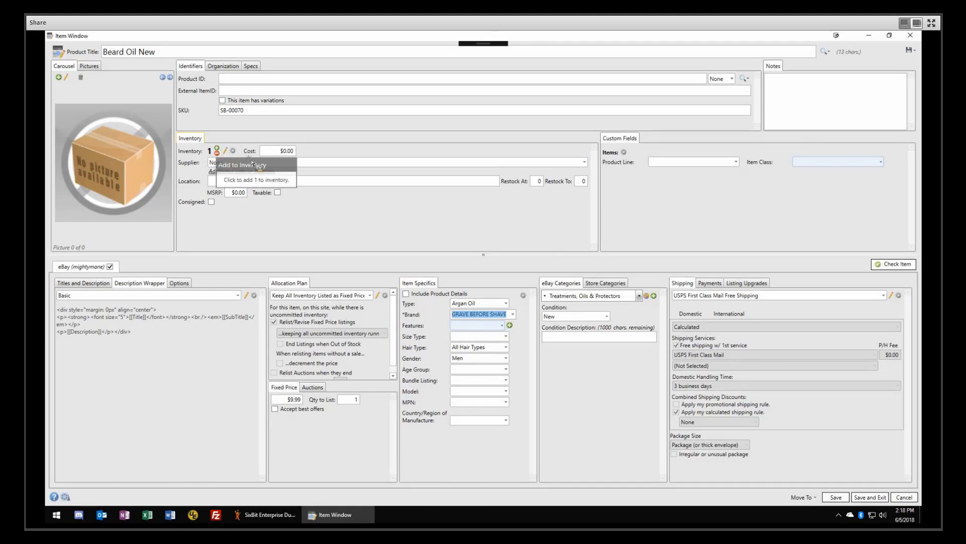
Raise the item's inventory to 5 and select the Fisticuffs supplier
left_click(218, 149)
left_click(217, 149)
left_click(218, 149)
left_click(322, 162)
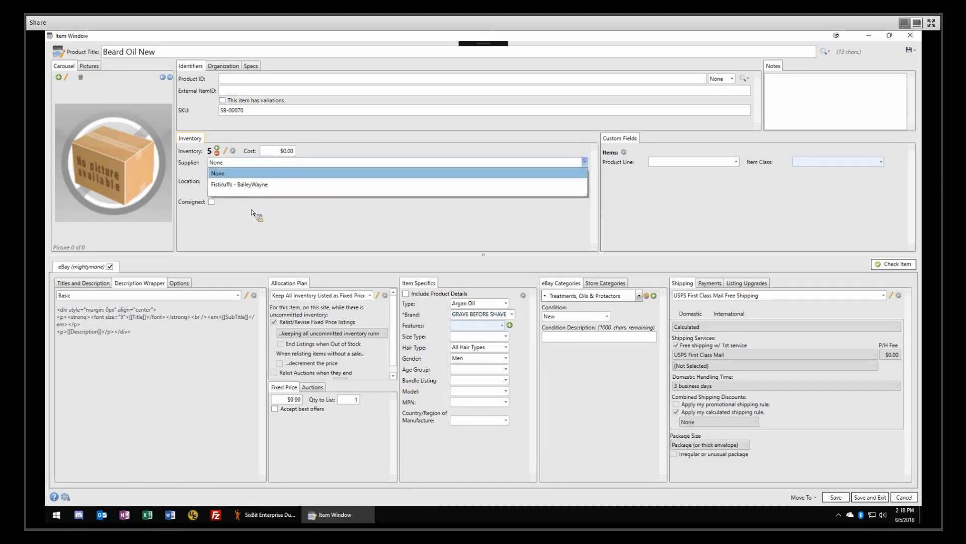
left_click(251, 185)
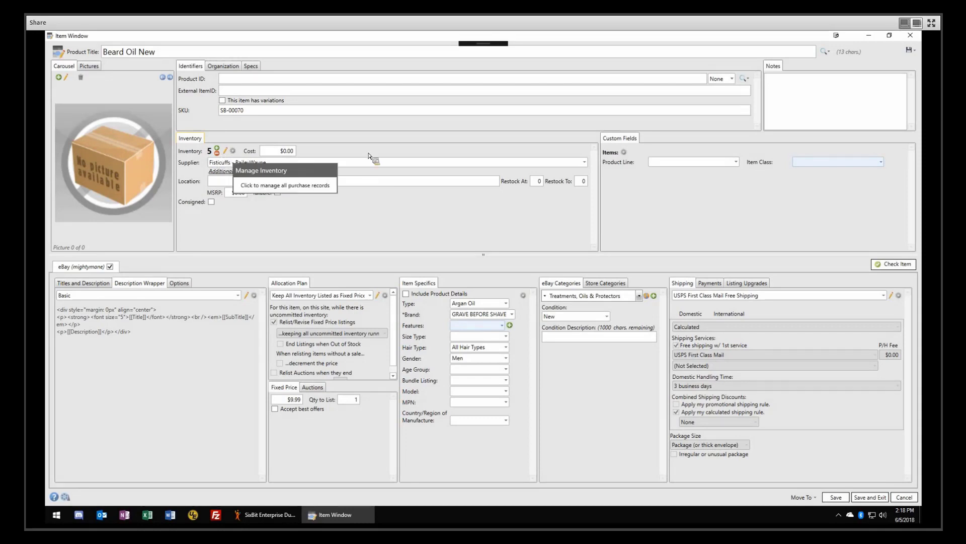
Add a second purchase of 5 units from the Fisticuffs supplier to the item's purchase history and return to the item
left_click(216, 151)
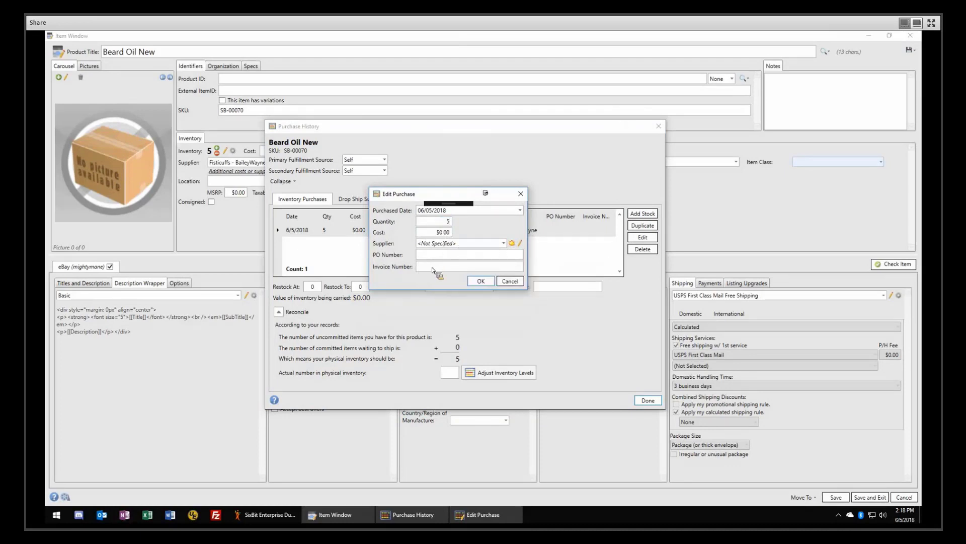
left_click(503, 243)
left_click(433, 270)
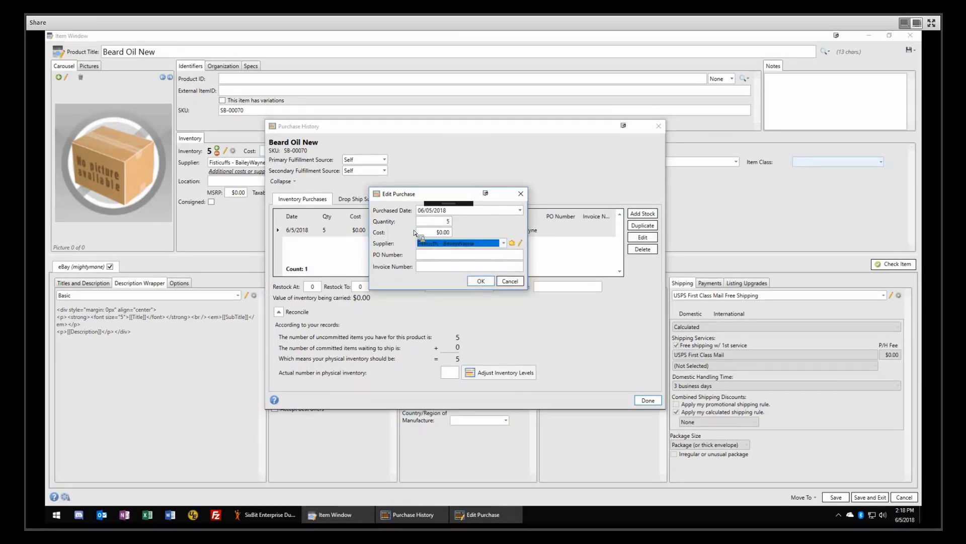
key("Return")
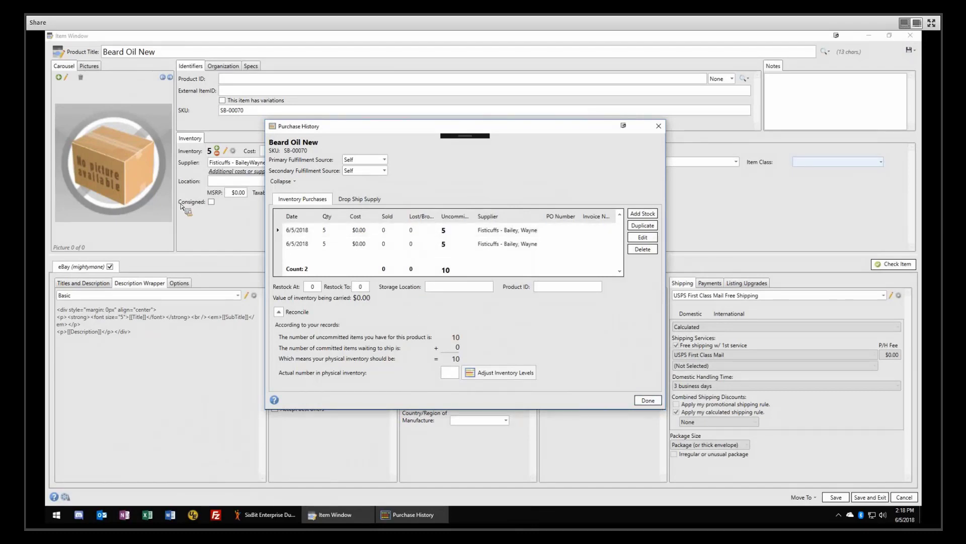
key("Return")
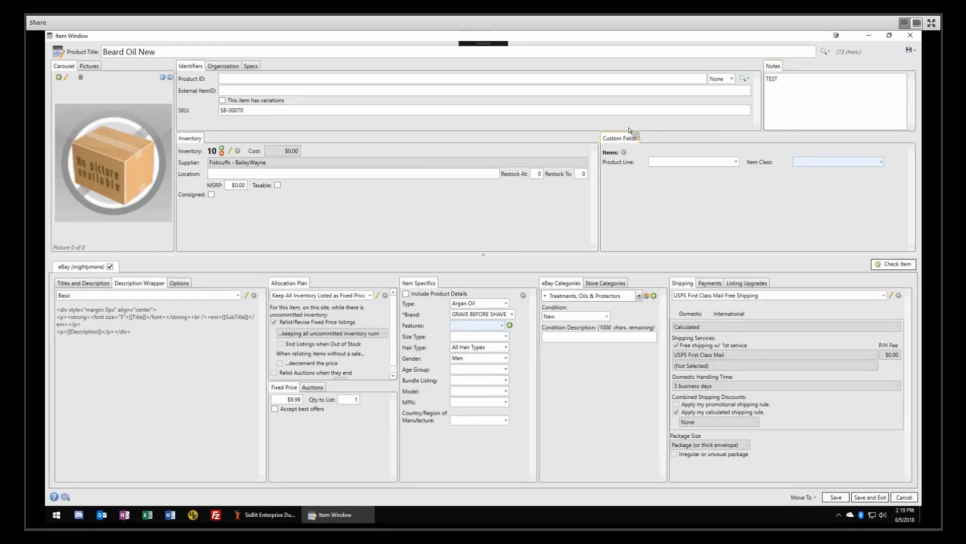
Widen the Custom Fields pane by shifting its border into the Inventory pane
left_click_drag(596, 153, 544, 151)
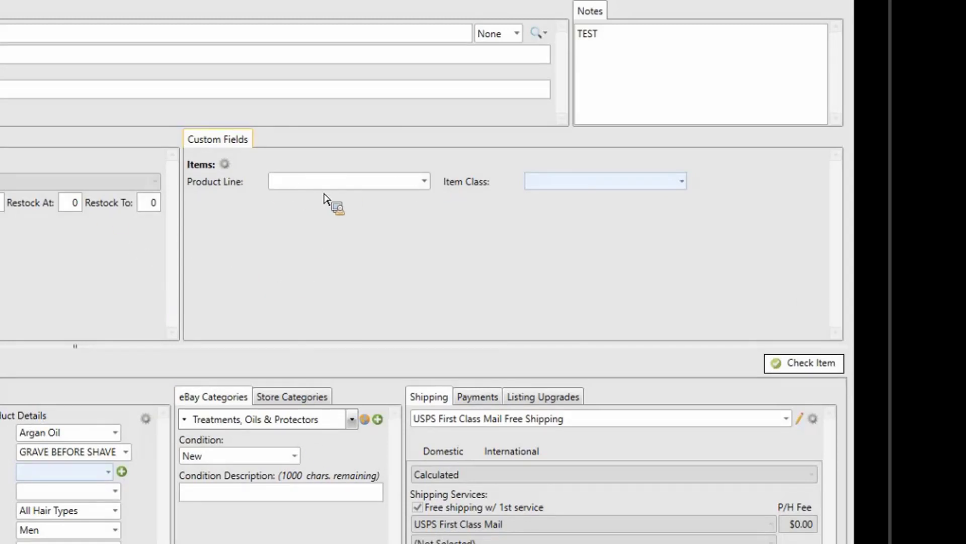
Set the item's custom fields to Item Class Oil and Product Line Grave Before Shave, and save and close the item
left_click(684, 183)
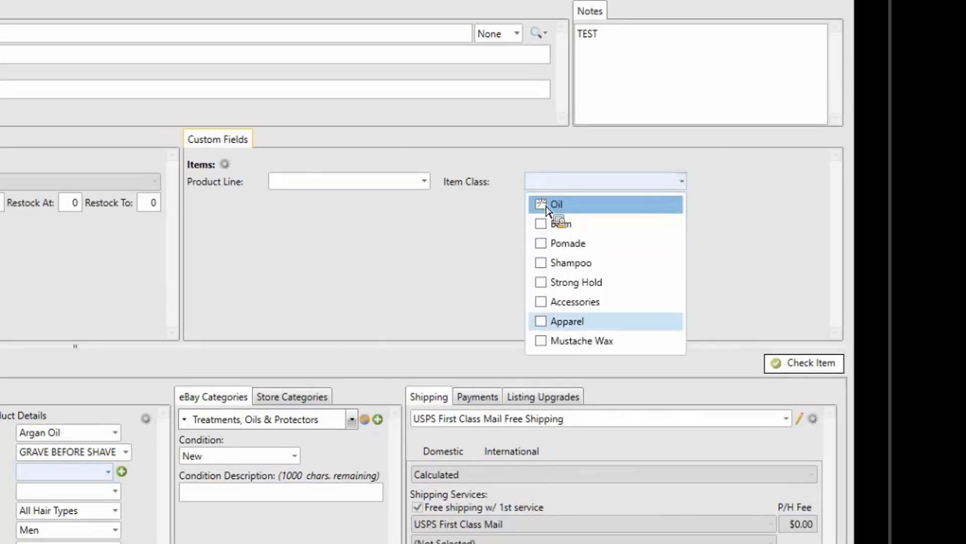
left_click(543, 205)
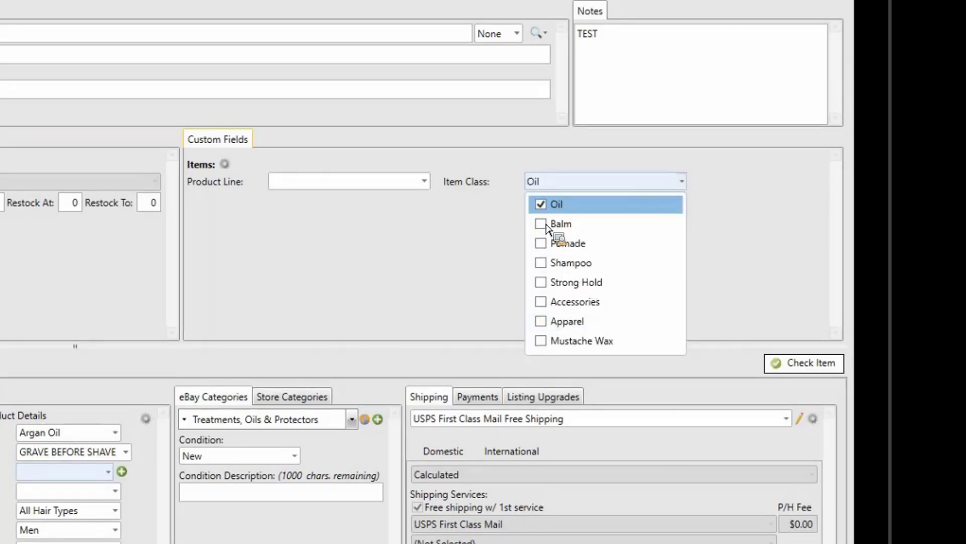
left_click(509, 201)
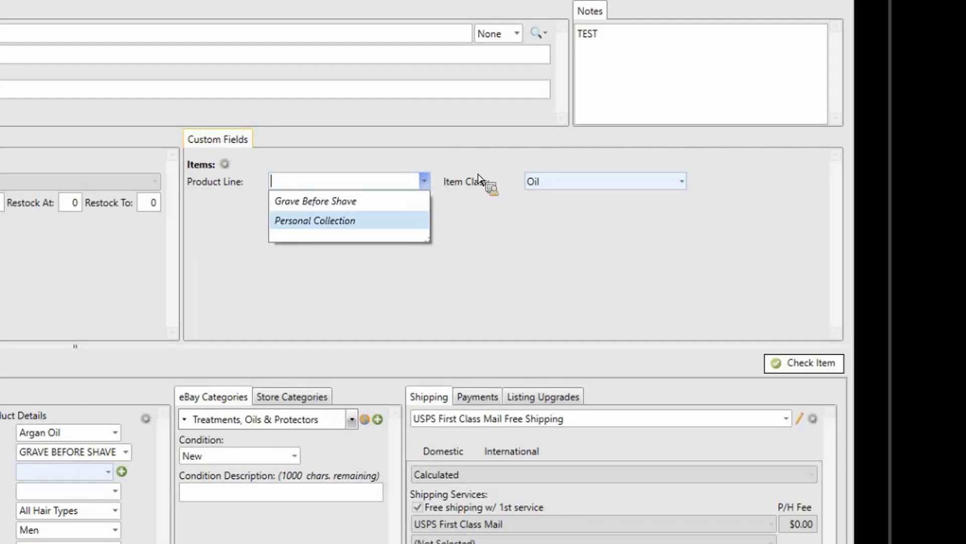
left_click(406, 226)
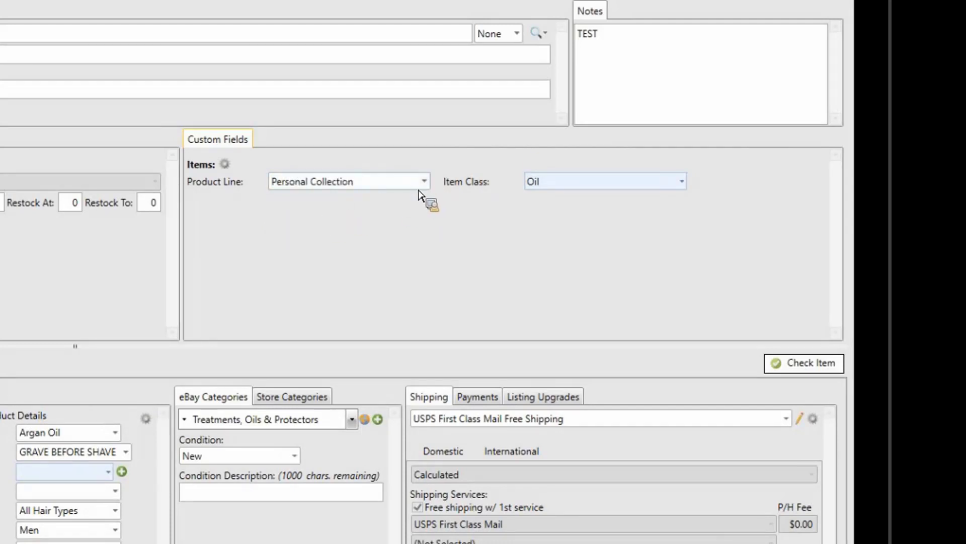
left_click(322, 200)
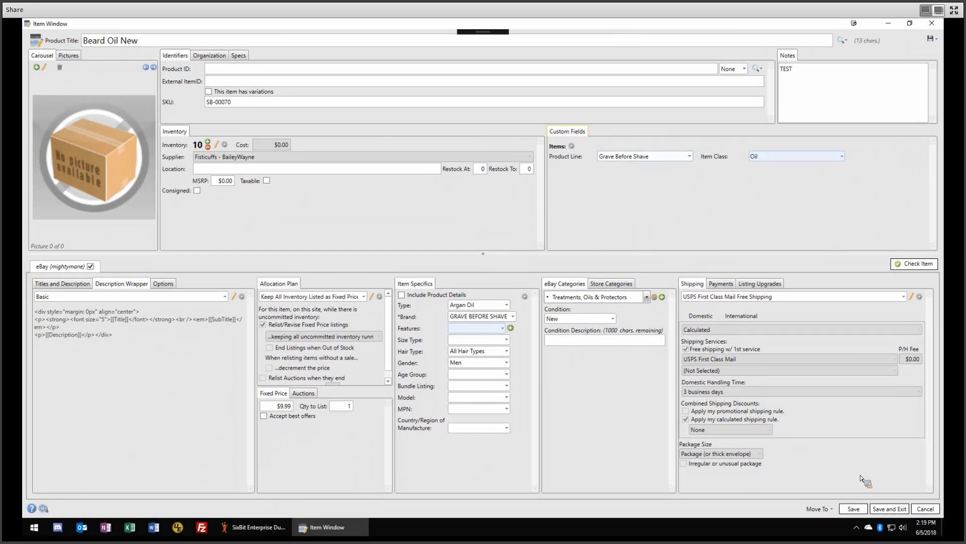
left_click(890, 508)
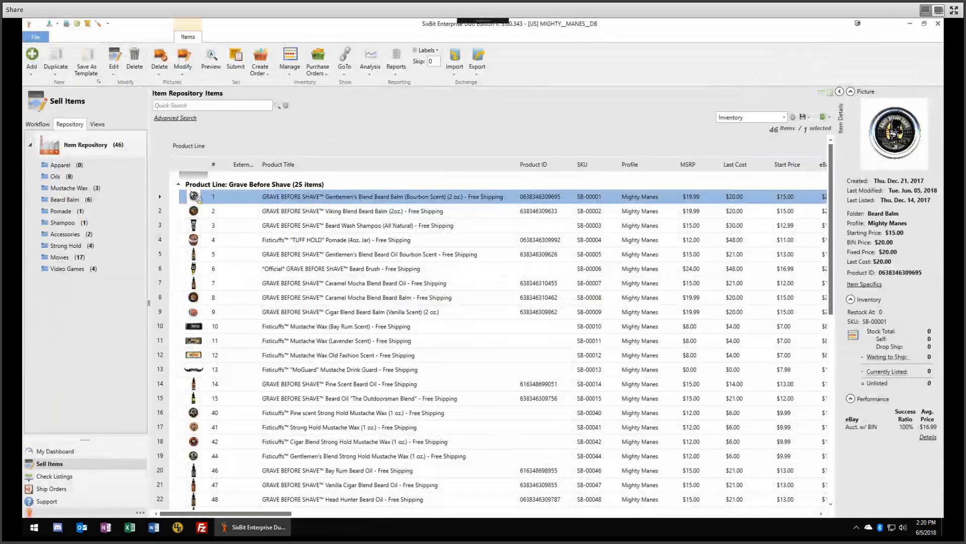
Sort the repository items by item number in descending order and widen the Product Line column to show its full values
left_click(215, 166)
left_click(220, 166)
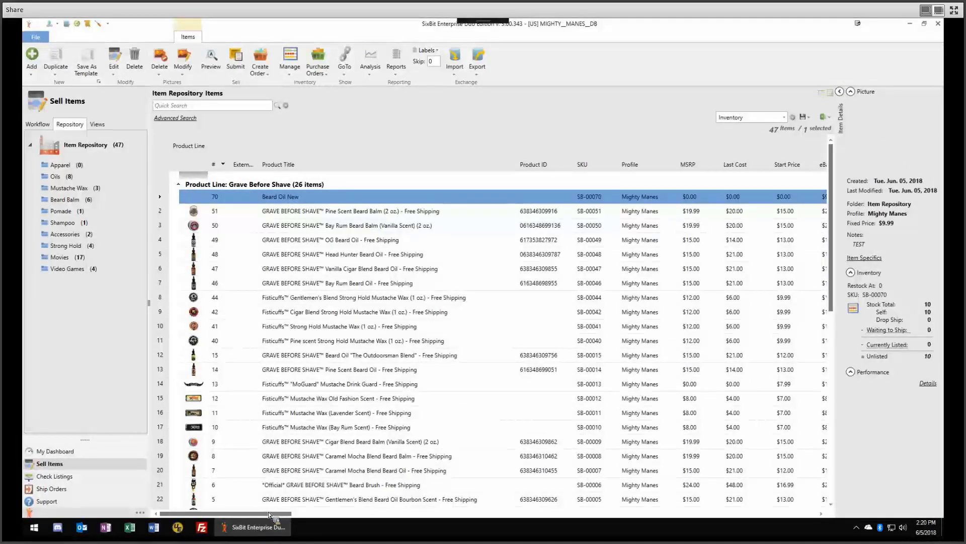
scroll(528, 517, "right", 5)
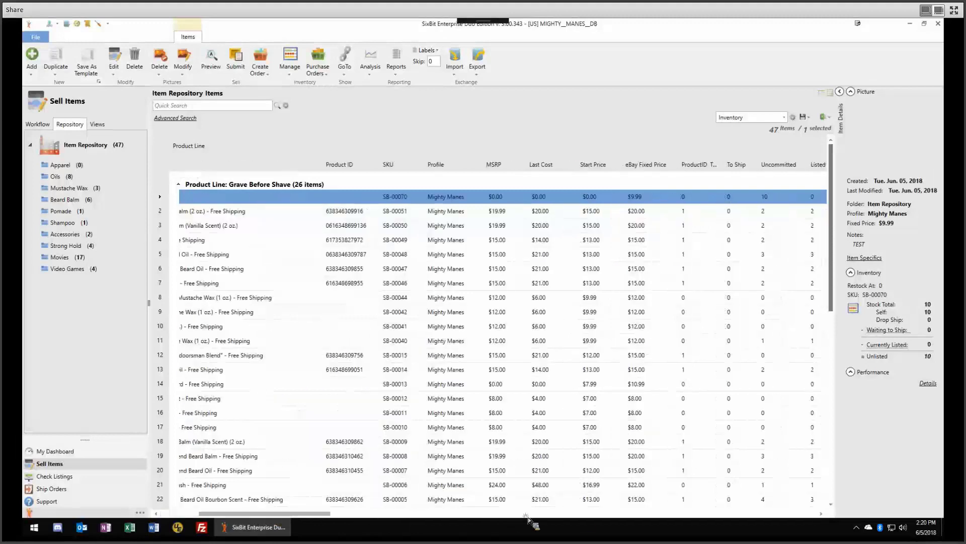
scroll(778, 518, "right", 5)
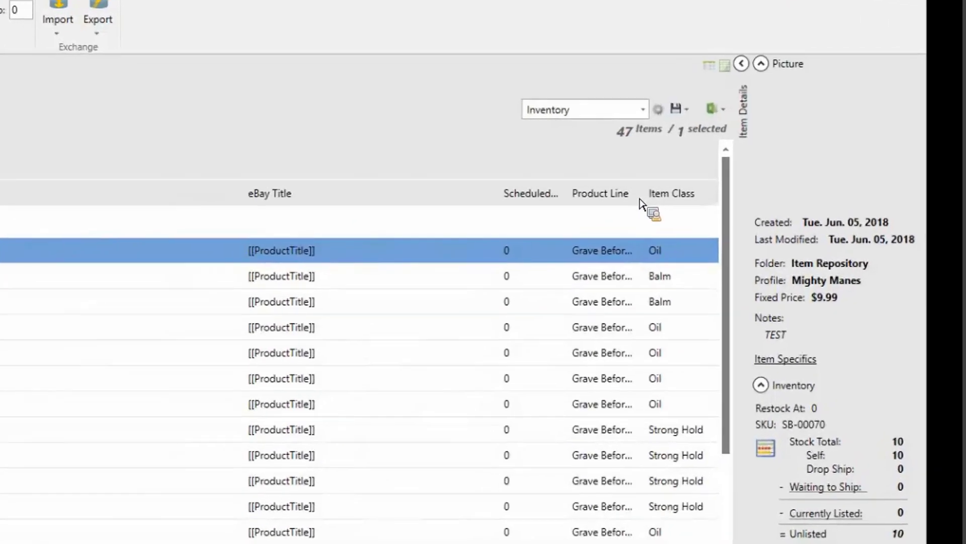
left_click_drag(639, 201, 684, 208)
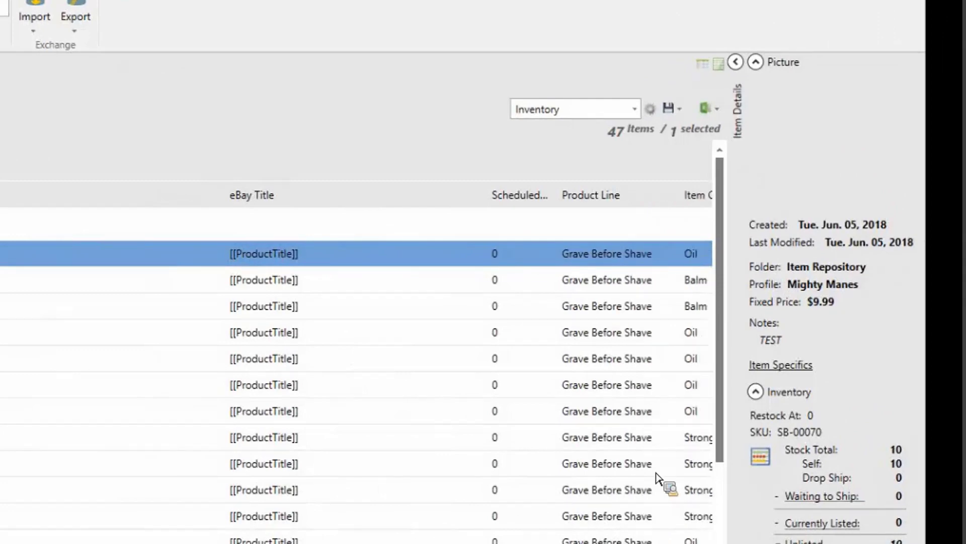
scroll(658, 479, "right", 2)
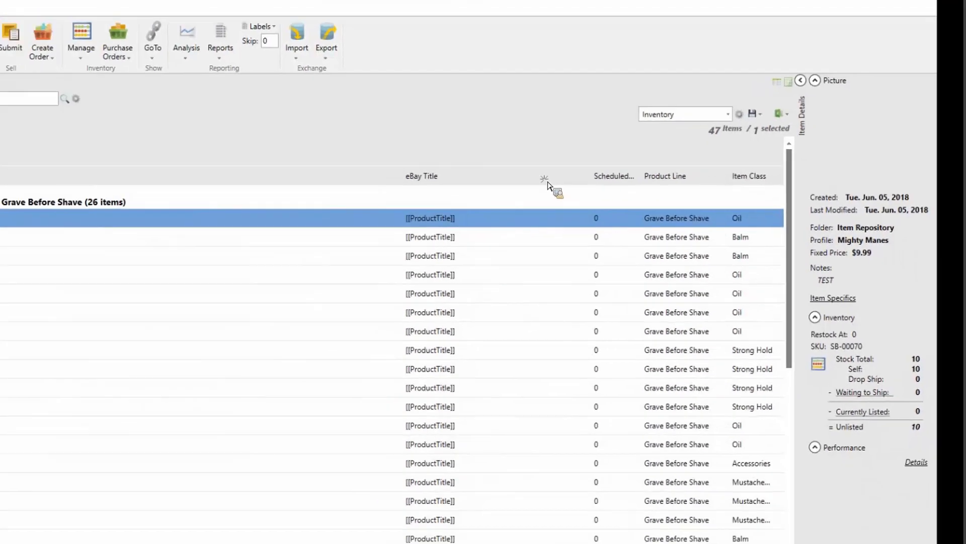
Move the Item Class and Product Line columns ahead of eBay Title and group the items by Item Class within Product Line
left_click_drag(745, 177, 425, 179)
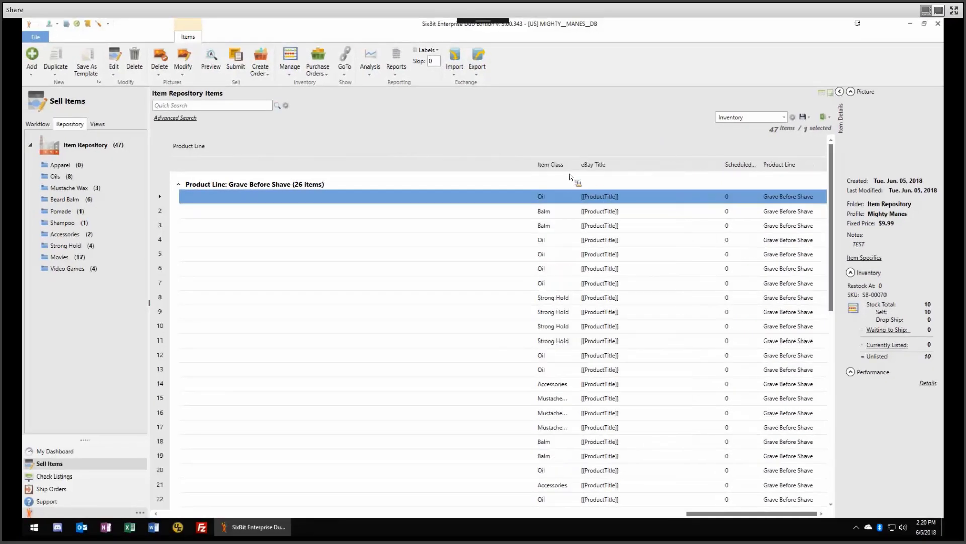
left_click_drag(779, 164, 579, 166)
mouse_move(249, 144)
left_mouse_down()
mouse_move(237, 146)
mouse_move(237, 173)
mouse_move(185, 154)
mouse_move(197, 152)
left_mouse_up()
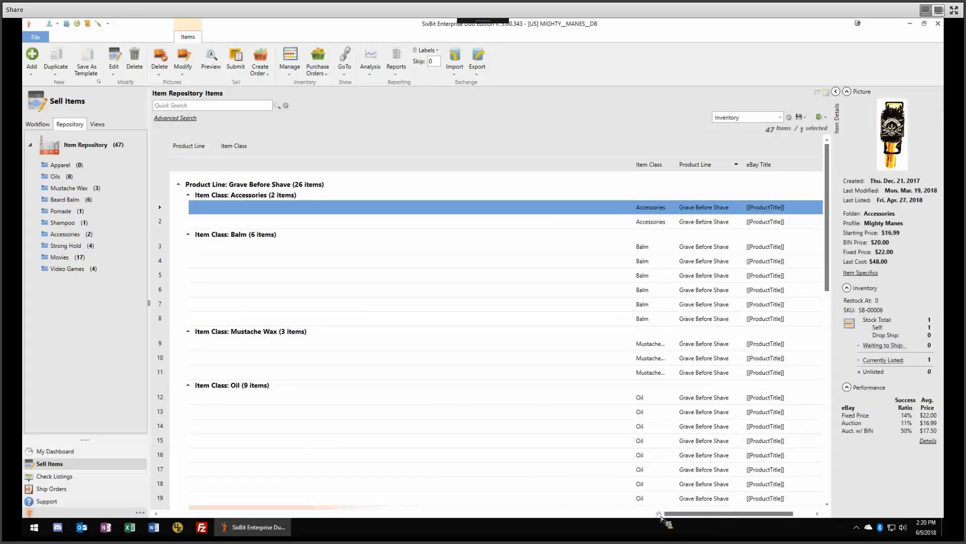
Collapse the Grave Before Shave product line group in the item list and close the Beard Brush item window
left_click(319, 513)
left_click(252, 512)
left_click(202, 513)
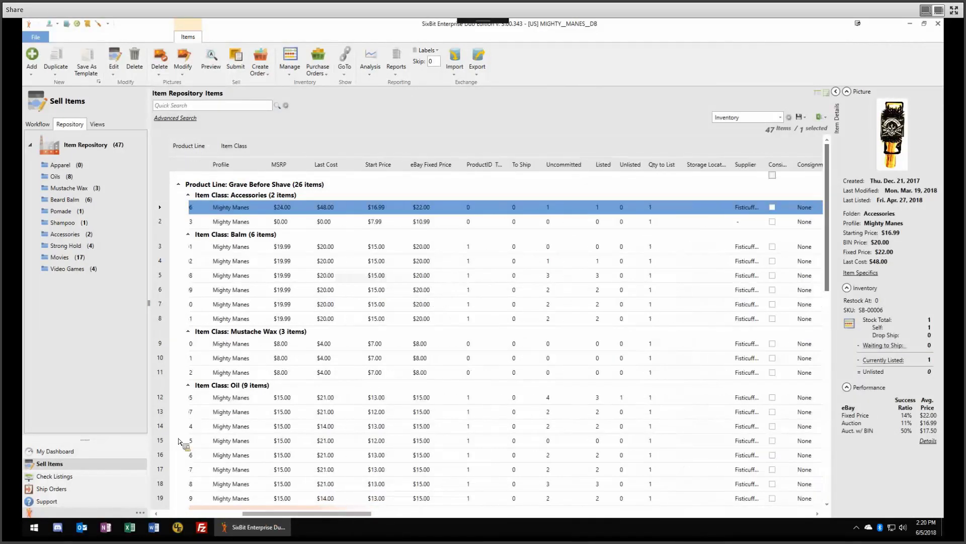
left_click(179, 185)
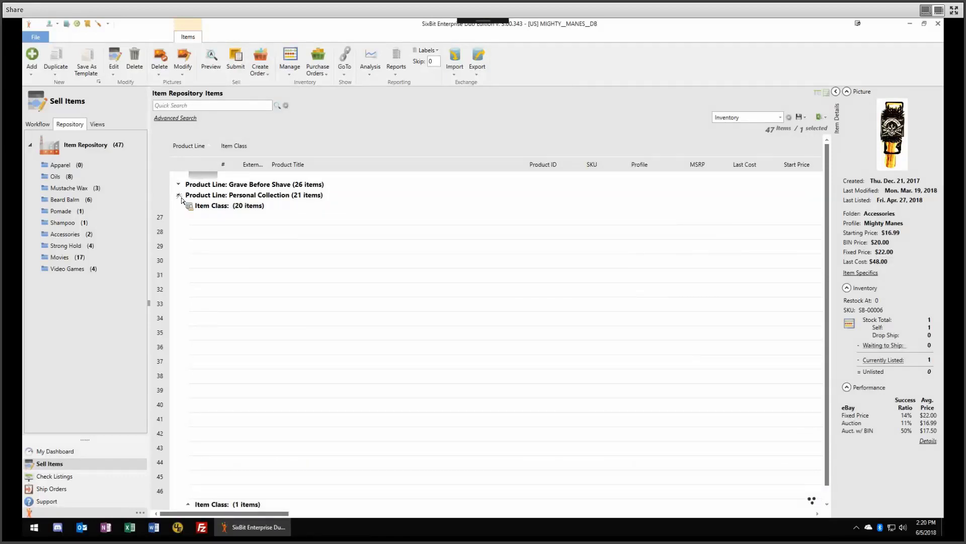
left_click(179, 196)
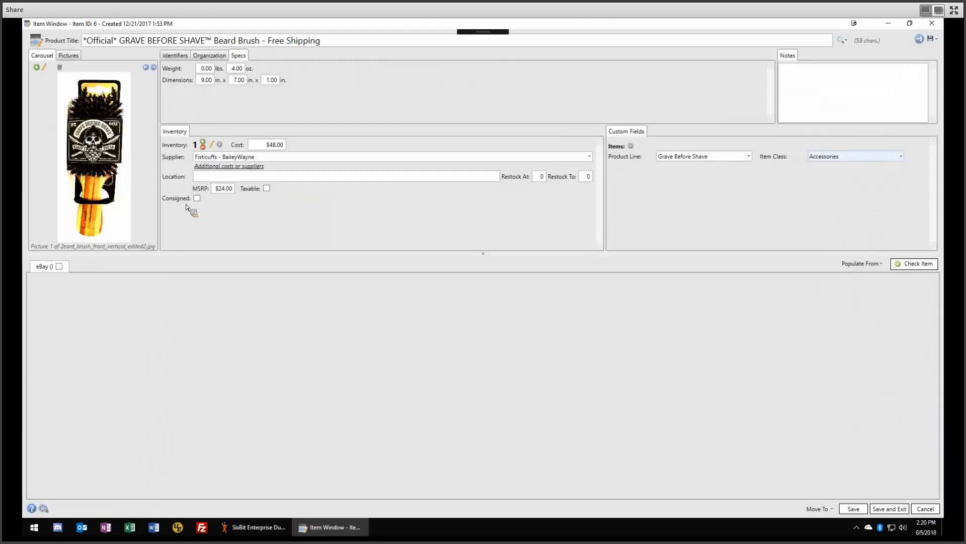
key("Escape")
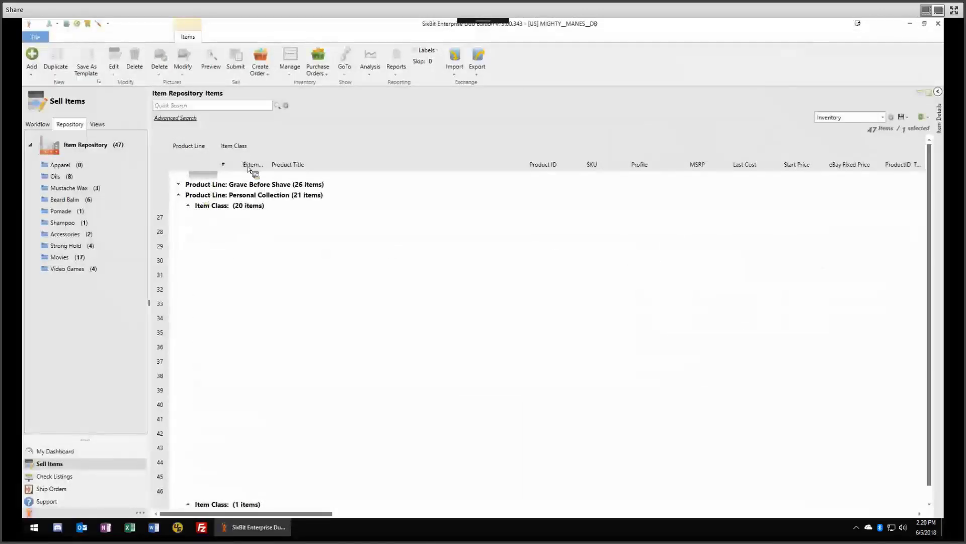
Remove the Item Class and Product Line groupings and sort the items by item number in descending order
left_click_drag(234, 146, 294, 171)
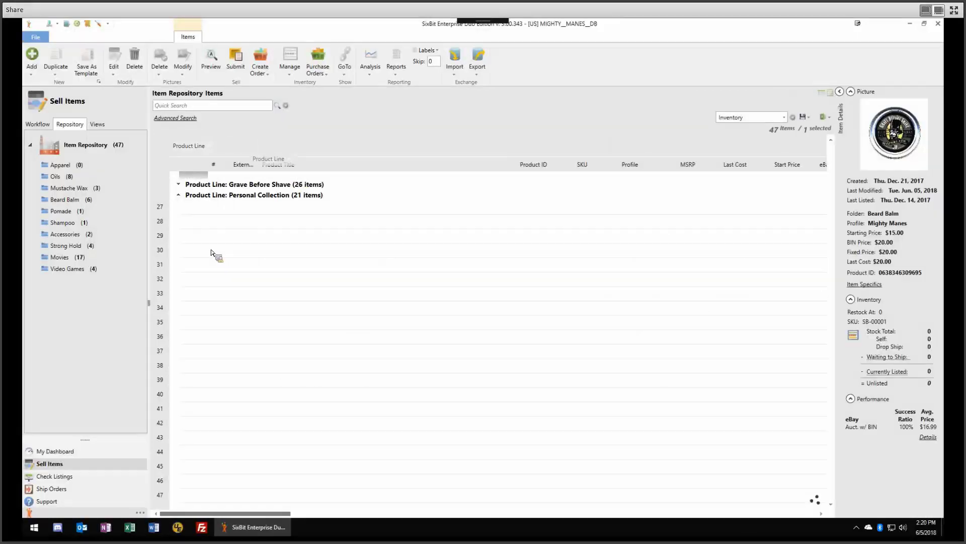
left_click_drag(211, 252, 308, 211)
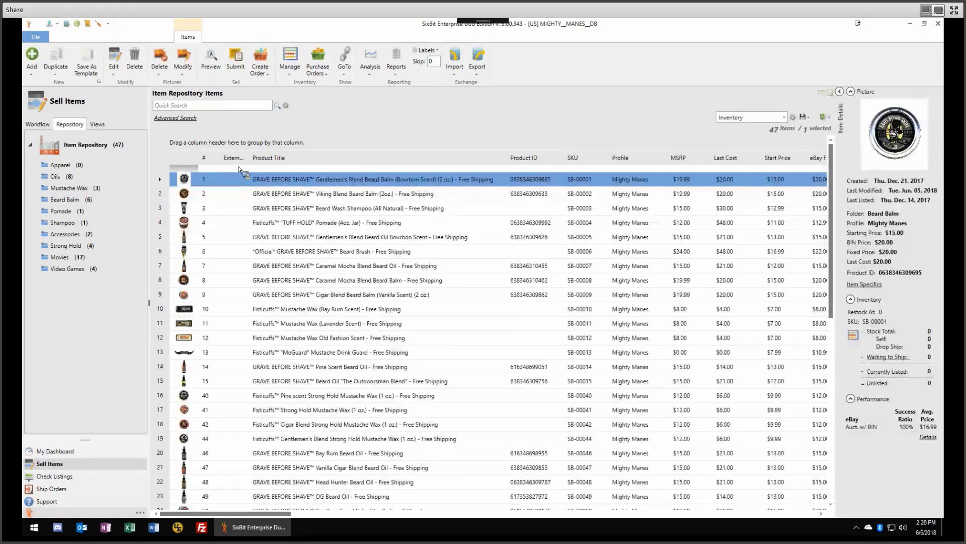
left_click(215, 161)
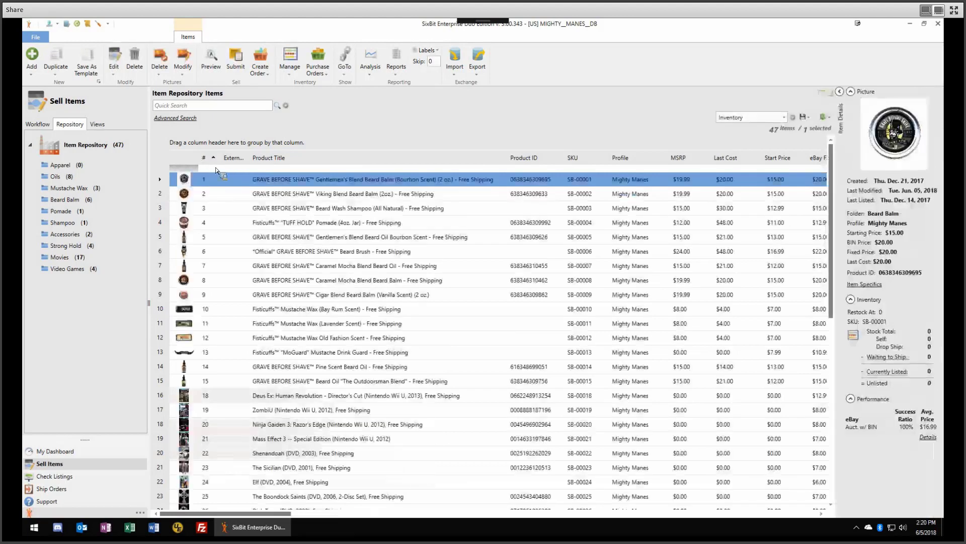
left_click(216, 165)
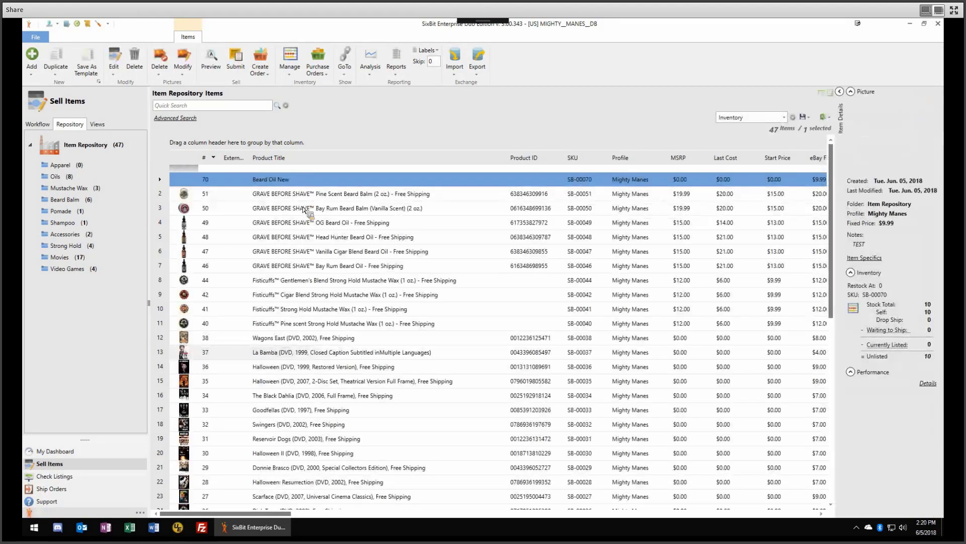
Check the Beard Oil New item for listing issues as Fixed Price with Good 'til Cancelled duration, and return to the item list
left_click_drag(306, 174, 408, 320)
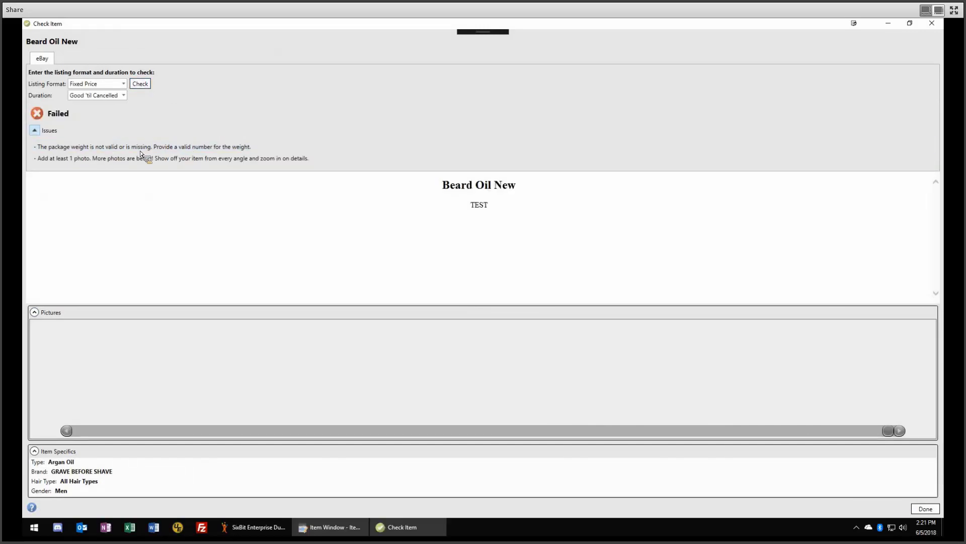
left_click(123, 152)
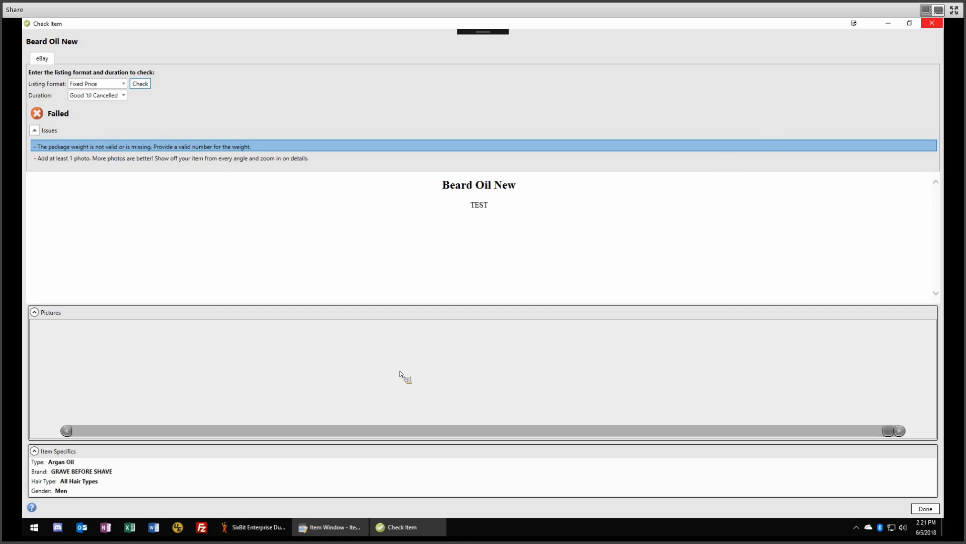
left_click(932, 23)
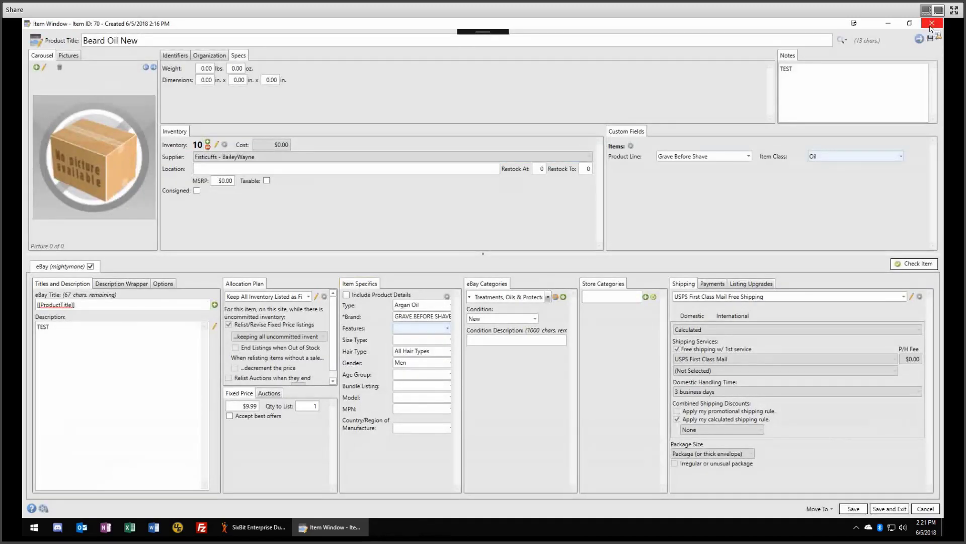
left_click(932, 24)
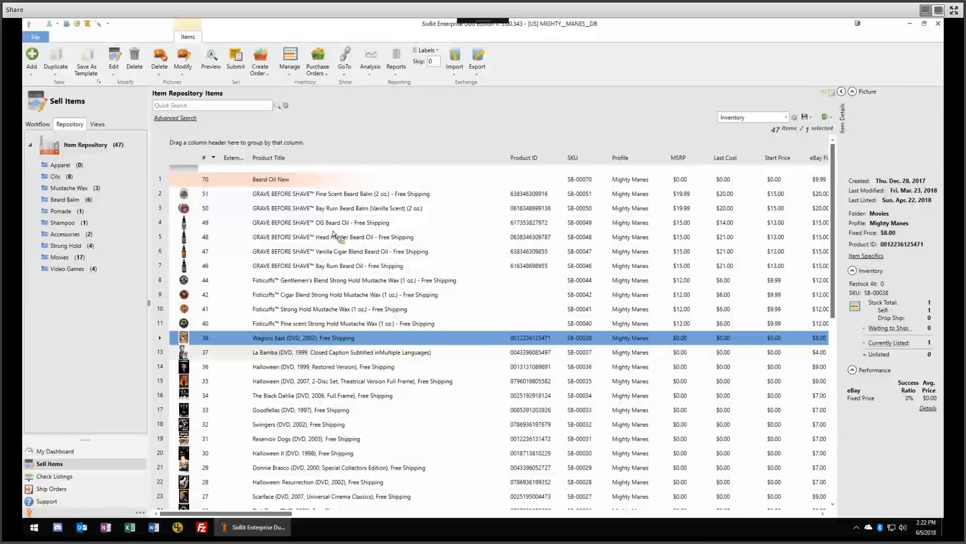
left_click(313, 194)
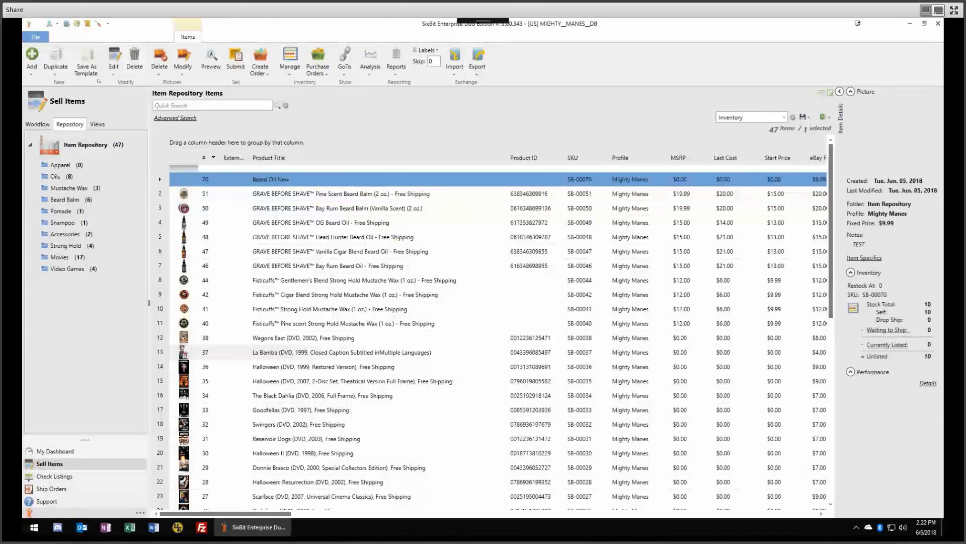
Start adding multiple items from the catalog
left_click(34, 77)
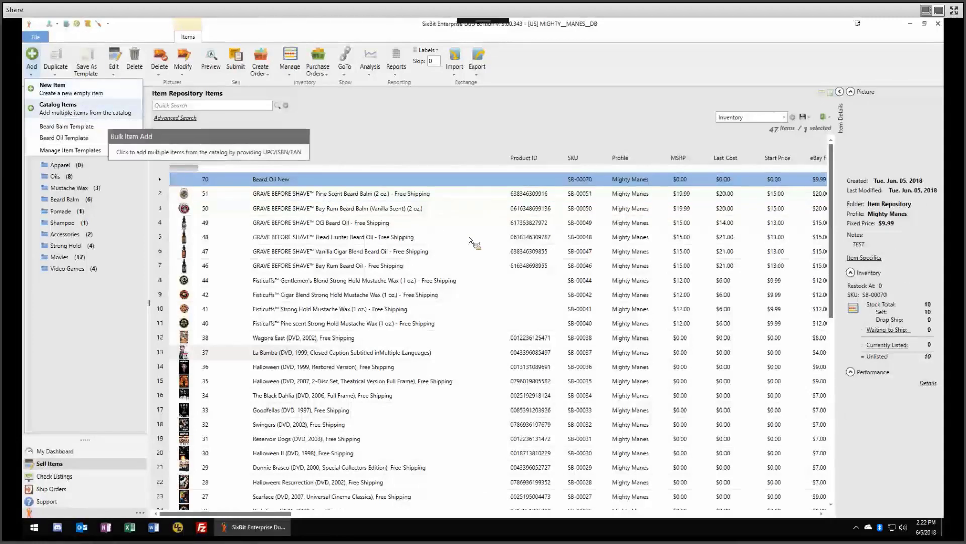
left_click(61, 108)
key("Escape")
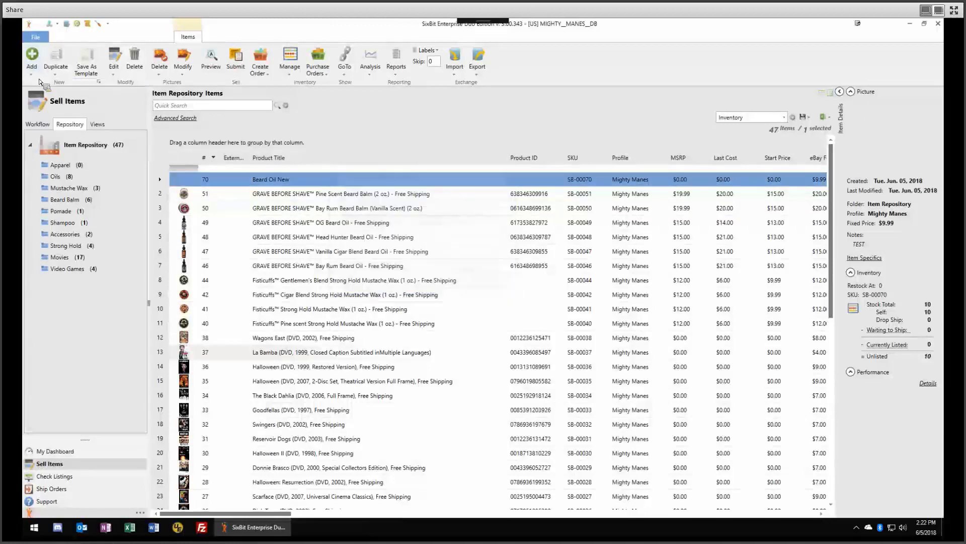
left_click(29, 77)
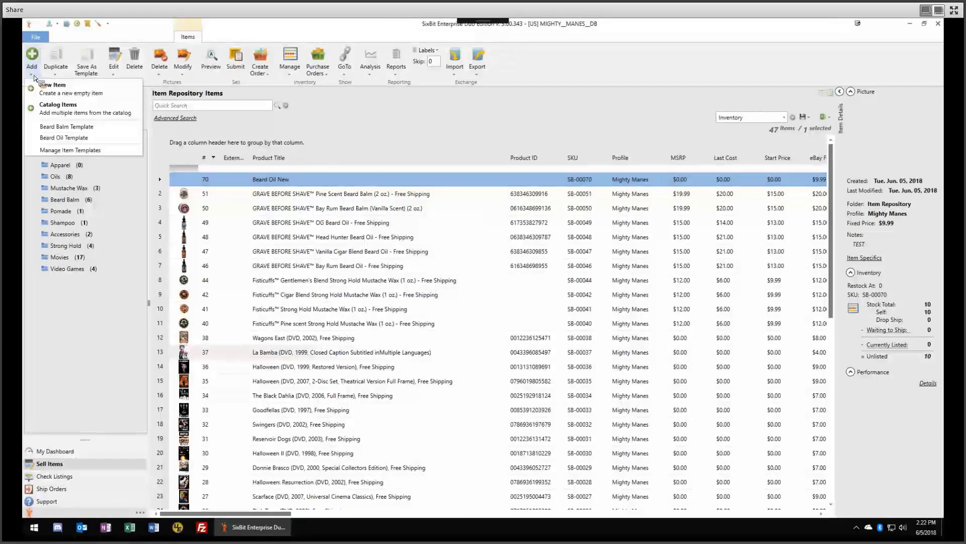
left_click(78, 114)
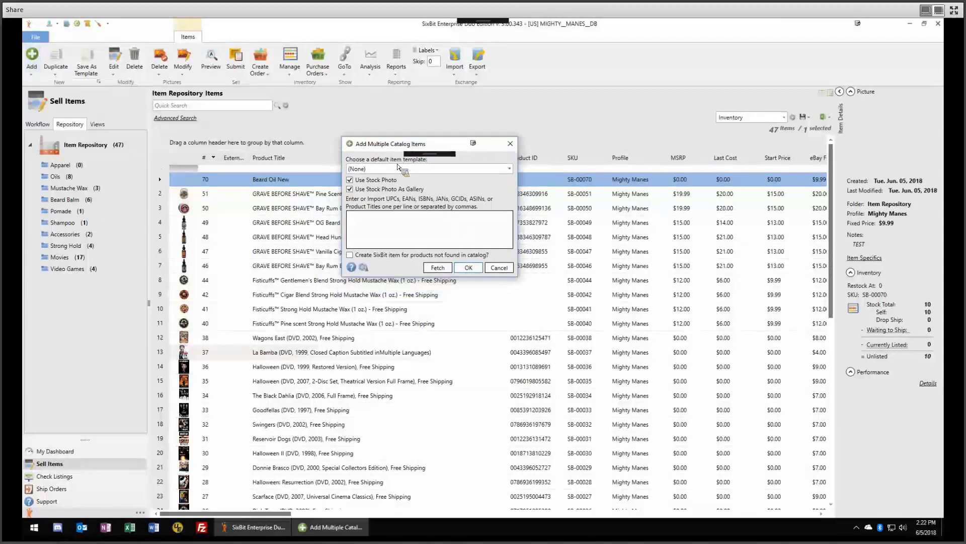
Review the available default item templates for the catalog items and keep the choice at (None)
left_click(511, 170)
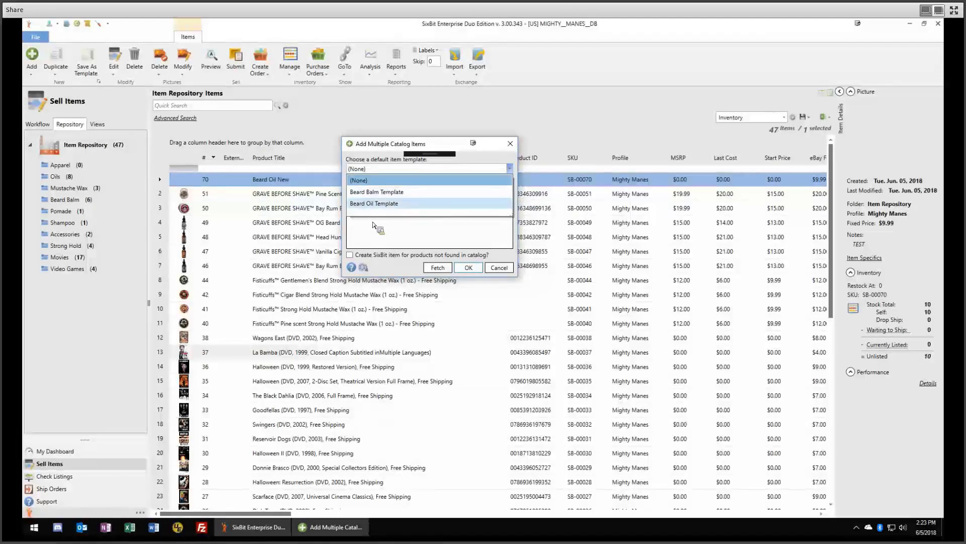
left_click(410, 171)
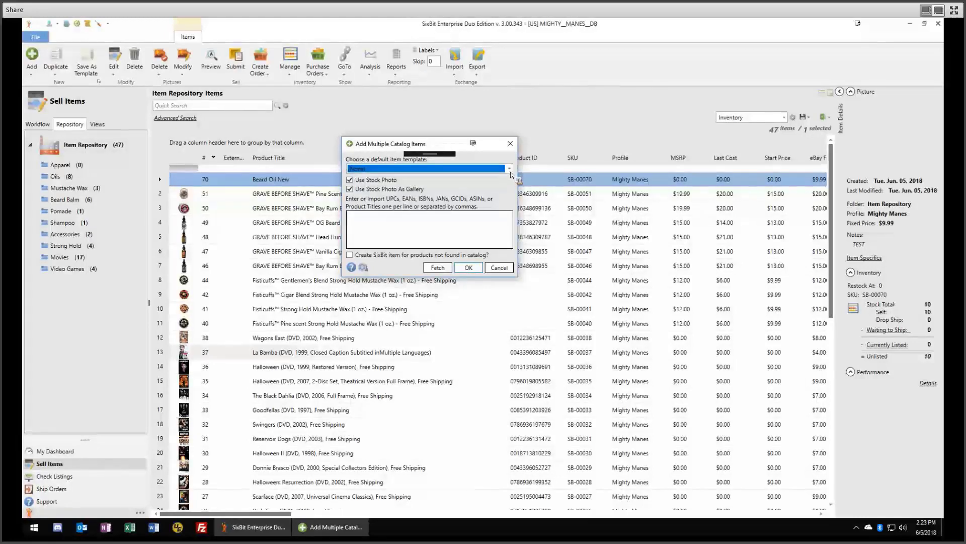
key("alt+Down")
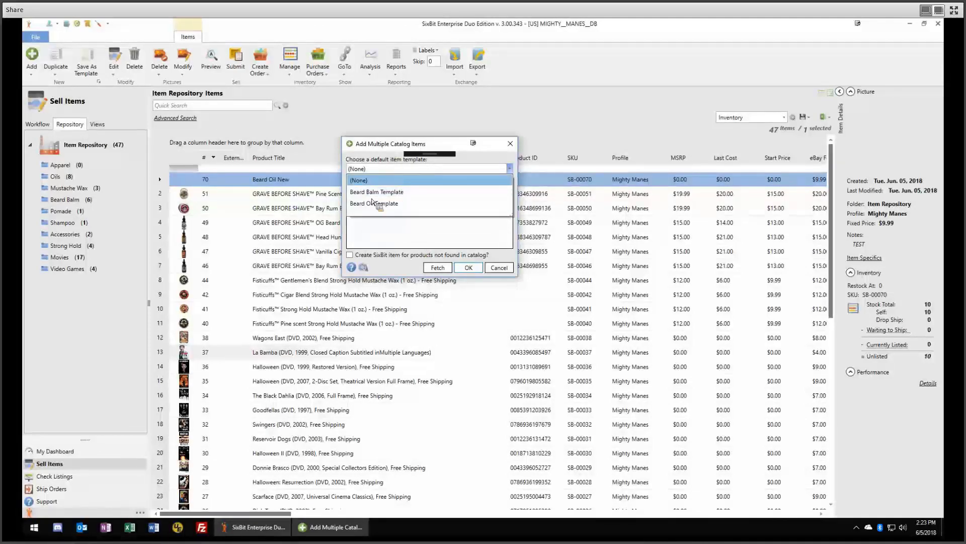
left_click(382, 181)
left_click(407, 231)
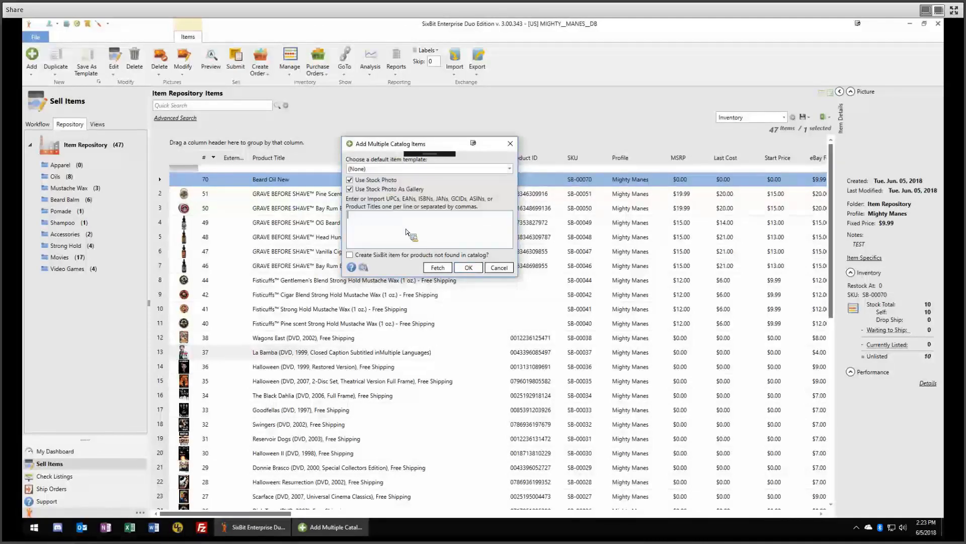
type("https://sixbit.adobeconnect.com/sixbitwebinar/")
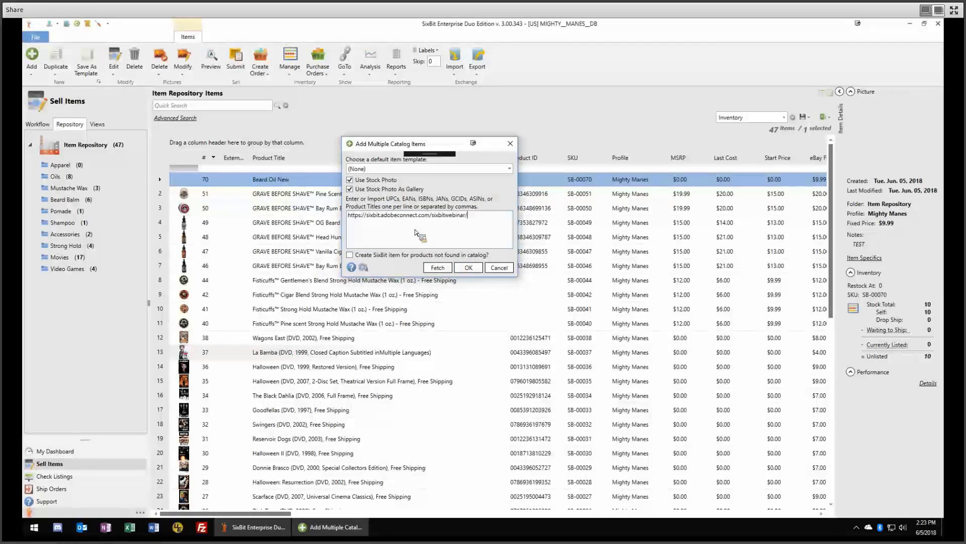
key("ctrl+z")
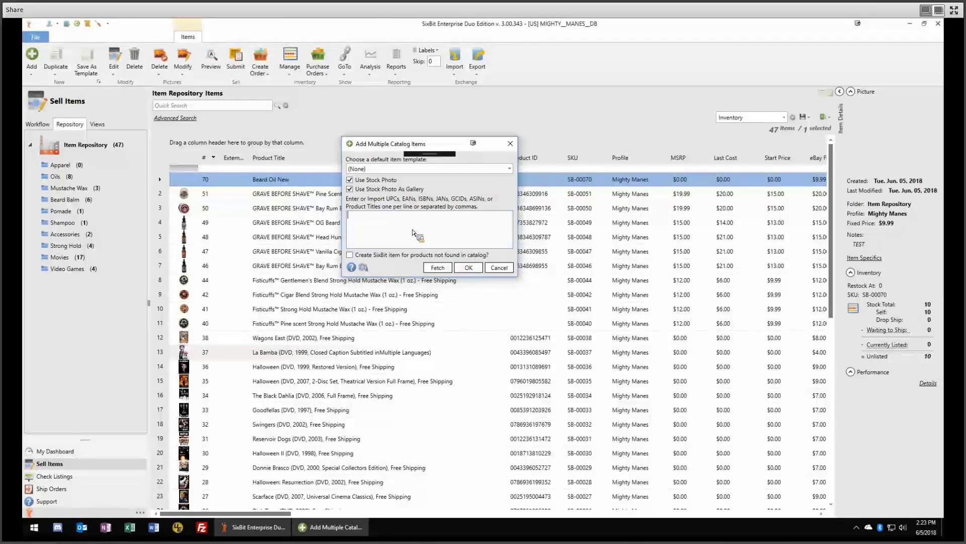
key("alt+Tab")
left_click_drag(405, 235, 439, 229)
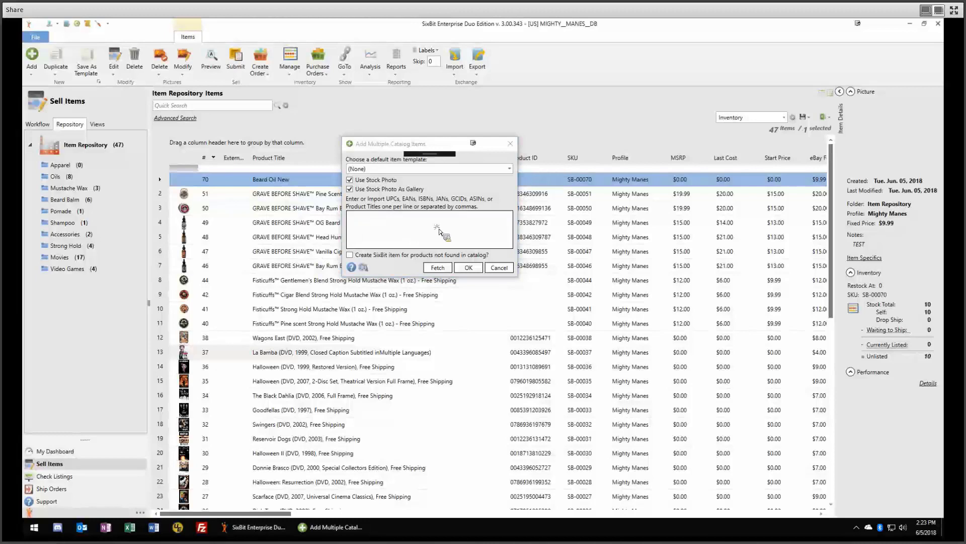
key("ctrl+v")
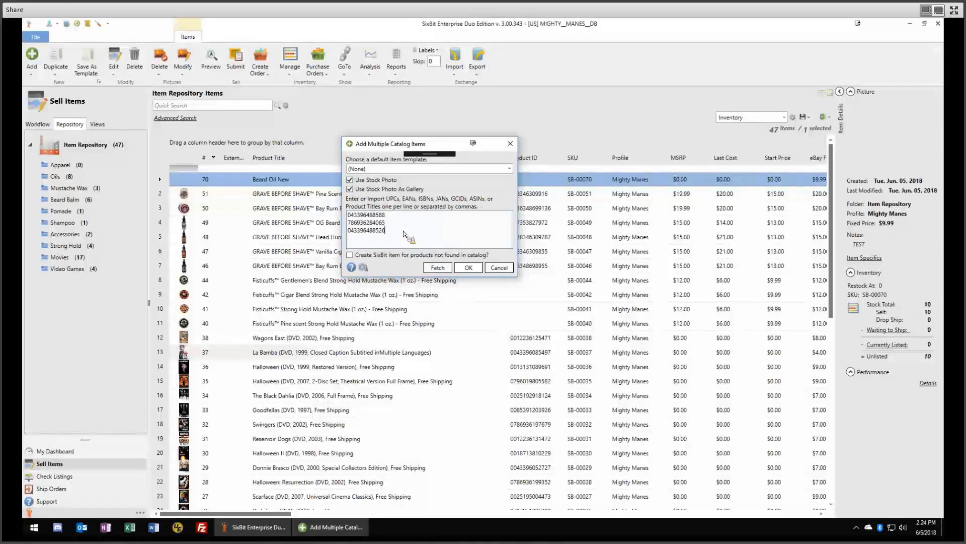
left_click_drag(404, 230, 349, 214)
left_click(418, 232)
left_click_drag(418, 232, 349, 215)
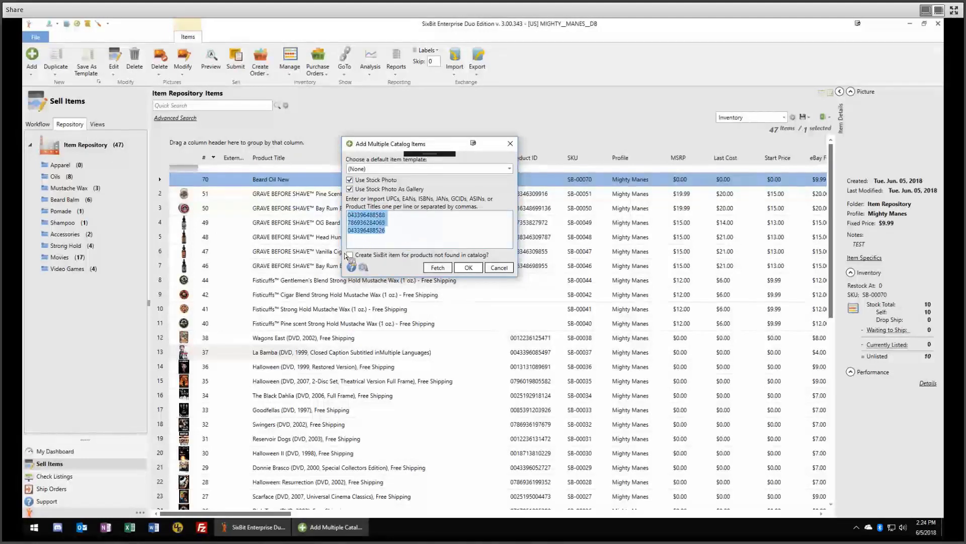
left_click(353, 241)
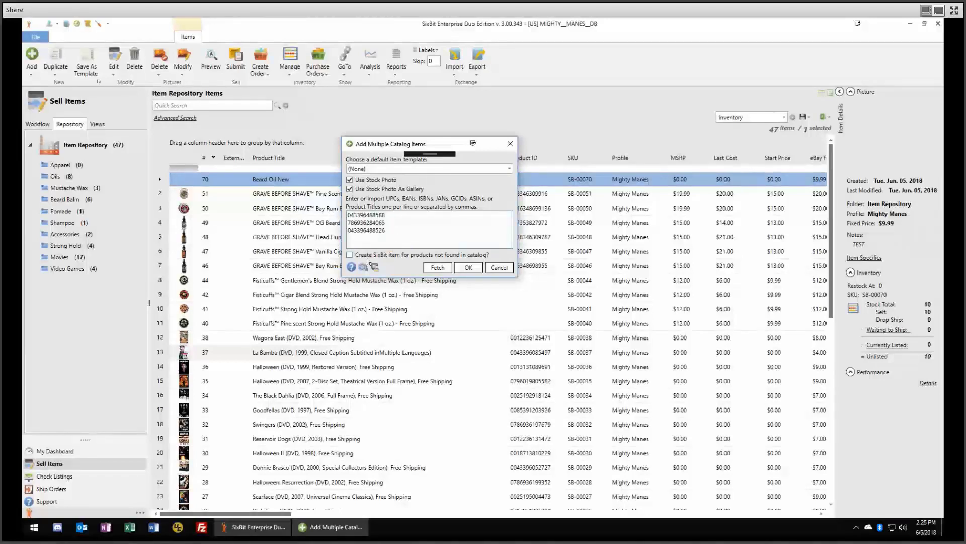
Look at the file import for product codes without choosing a file, and create items from the entered UPCs
left_click(440, 271)
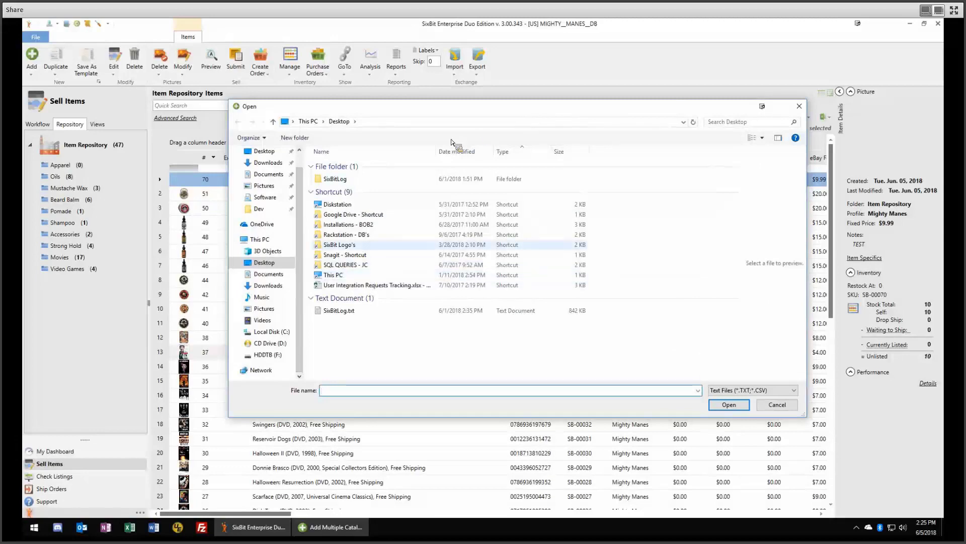
left_click(775, 405)
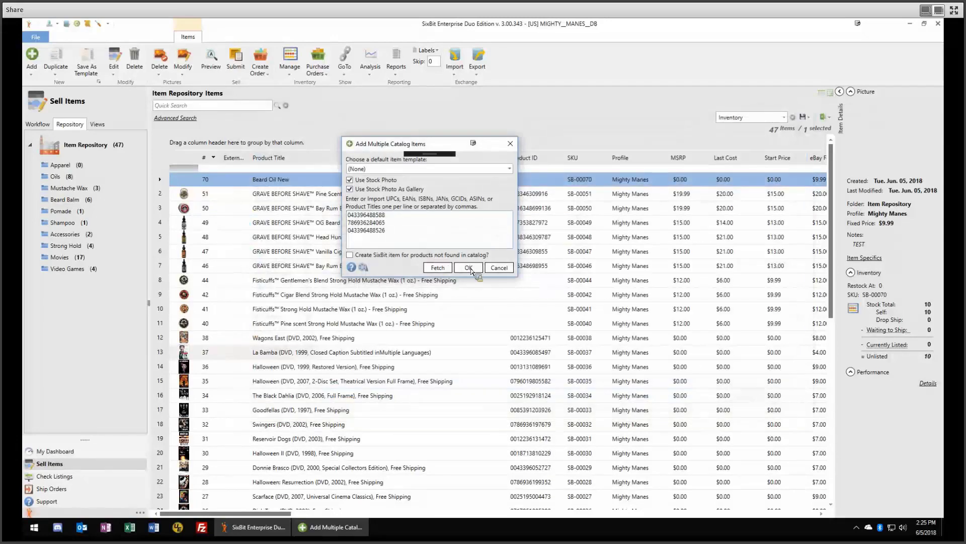
left_click(460, 271)
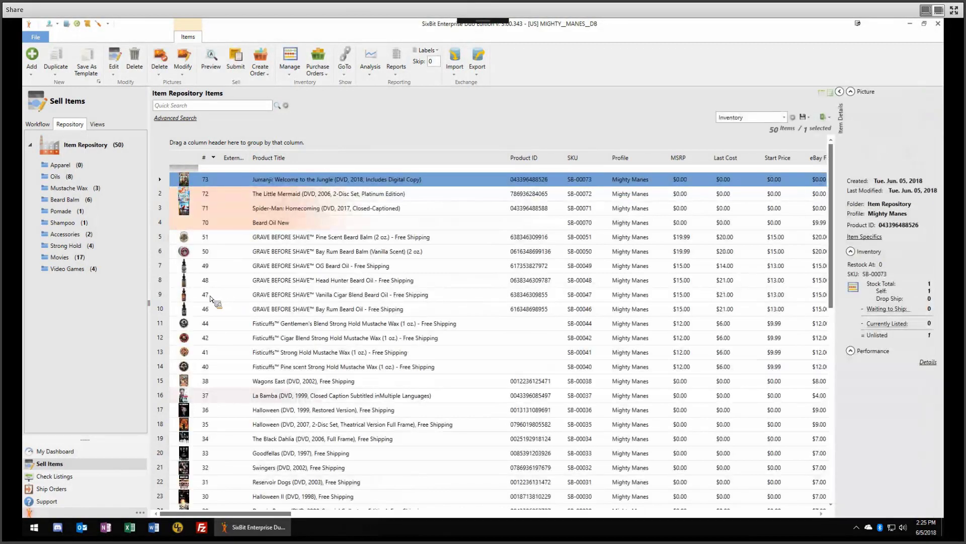
Look over the new movie items and open The Little Mermaid (DVD, 2006, 2-Disc Set, Platinum Edition)
left_click(315, 206)
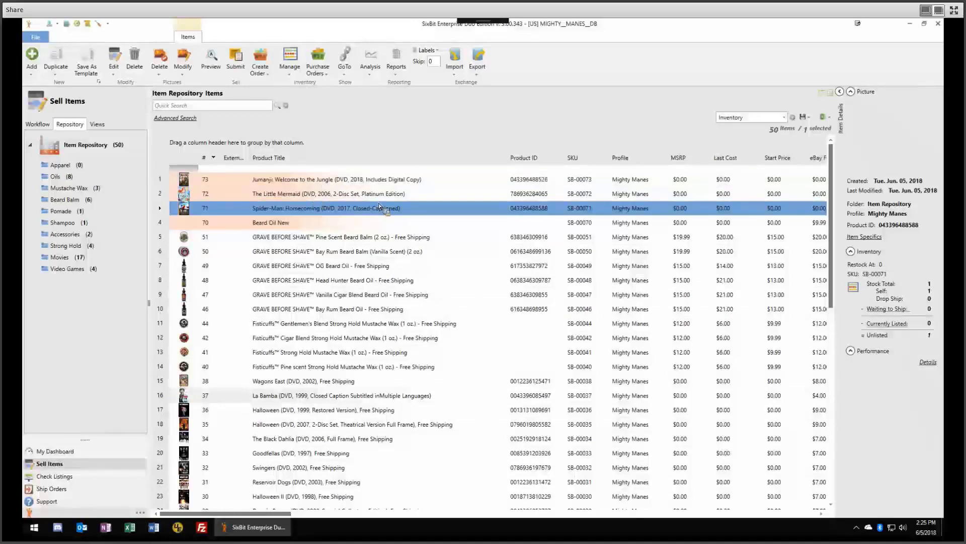
left_click(317, 179)
left_click(300, 211)
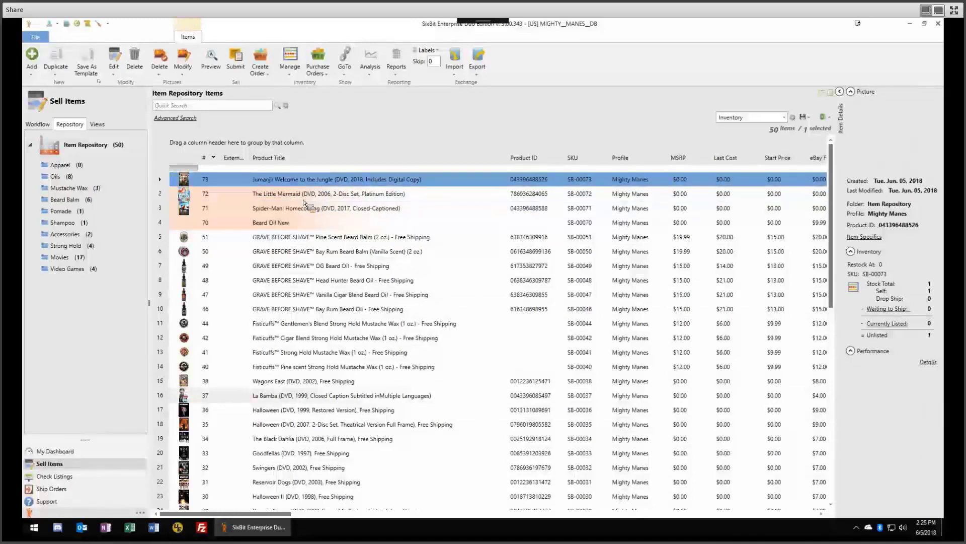
left_click(307, 197)
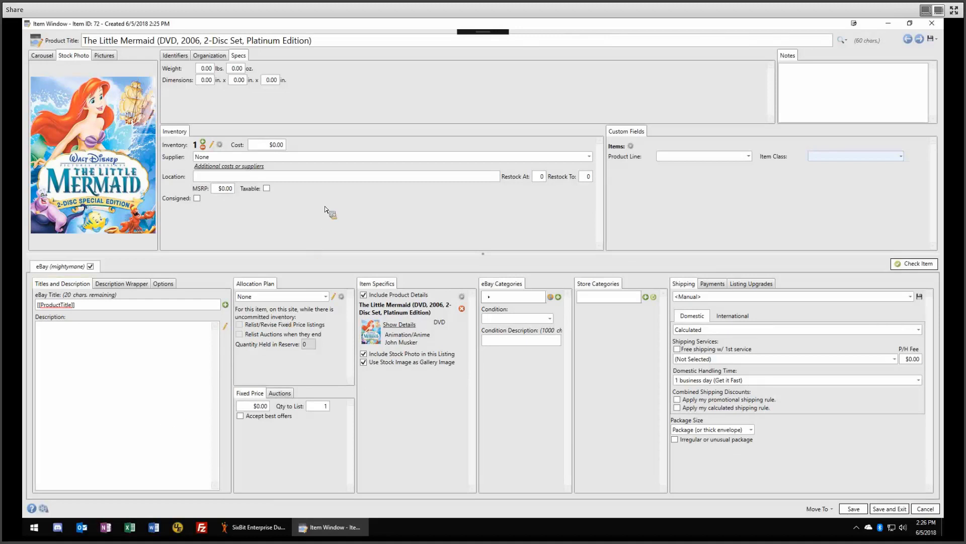
View the eBay catalog details for The Little Mermaid in an enlarged window and return to the item
left_click(378, 46)
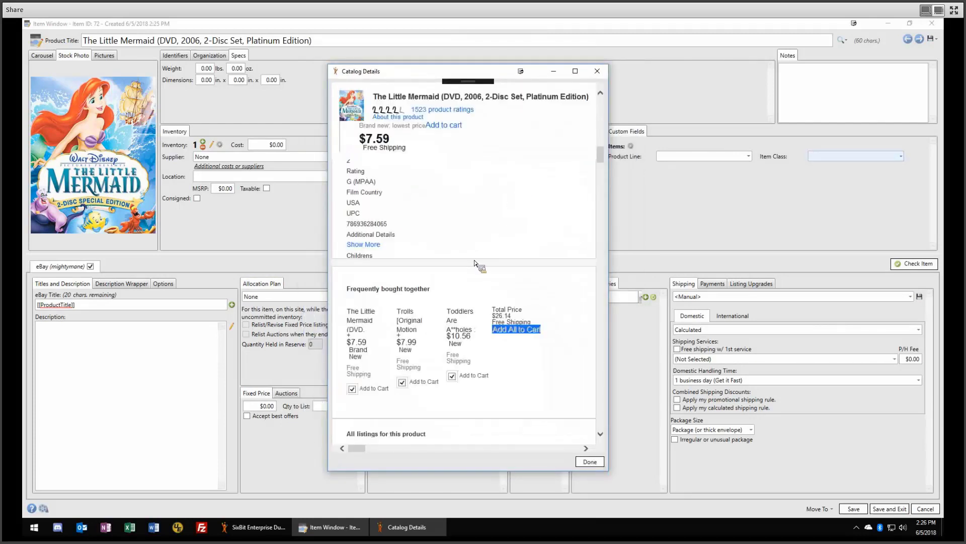
scroll(476, 260, "down", 10)
scroll(463, 262, "up", 8)
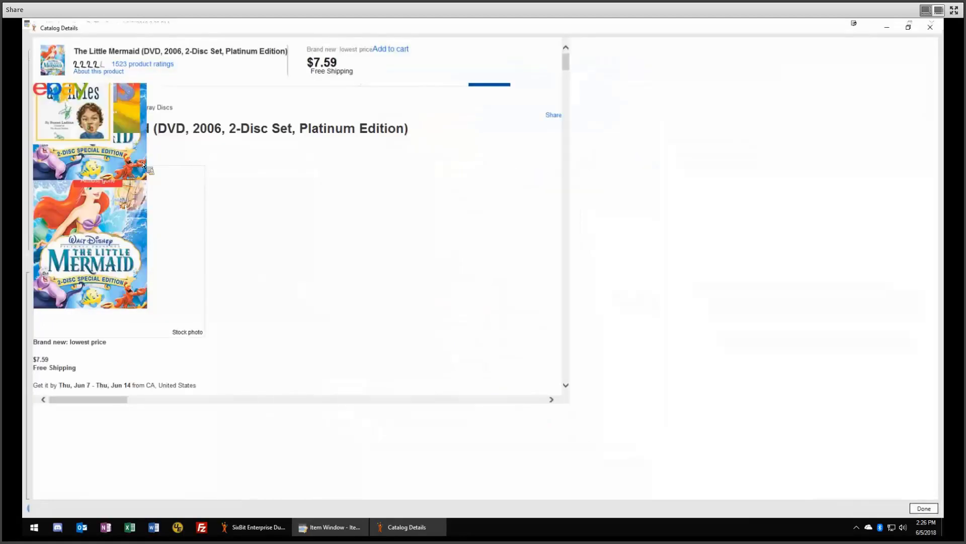
scroll(92, 197, "down", 5)
scroll(174, 240, "up", 5)
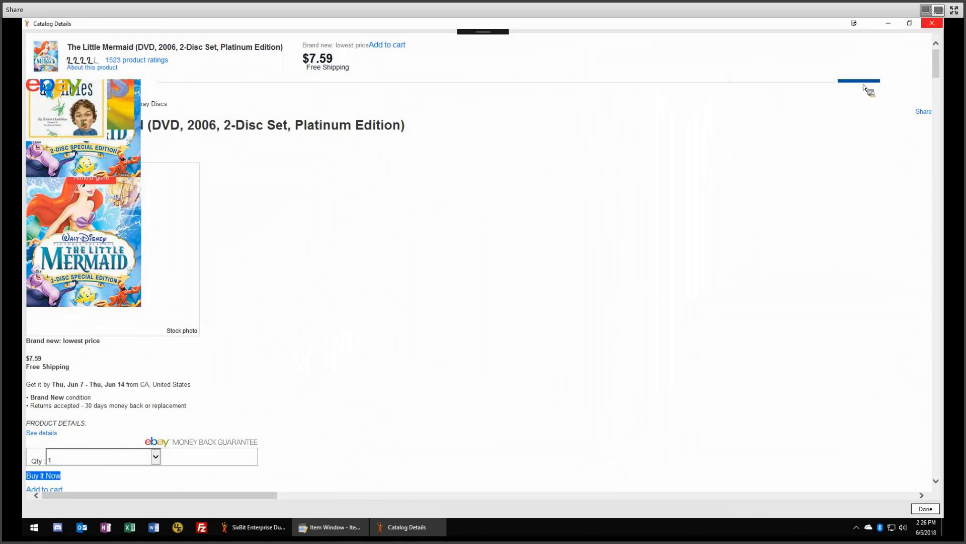
left_click(909, 23)
left_click(867, 71)
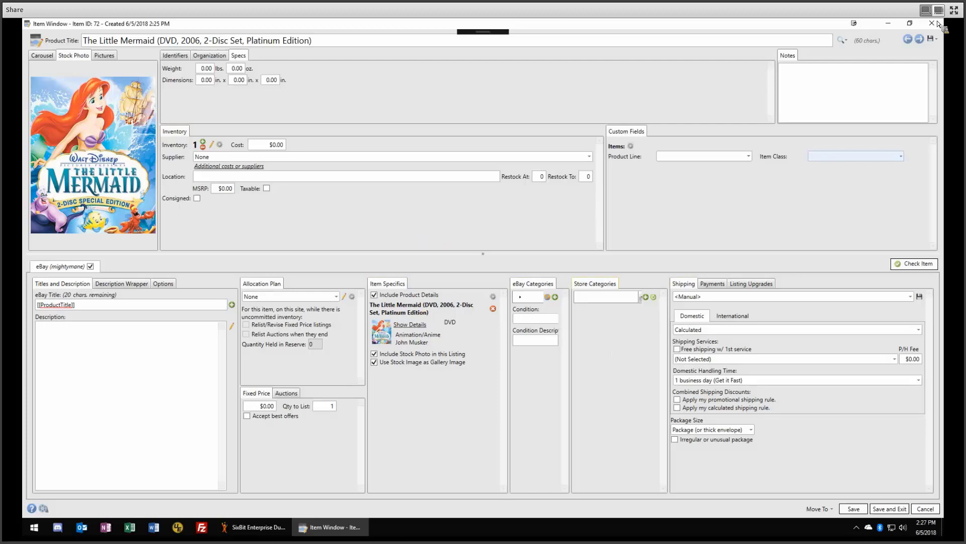
Show the item's identifiers and widen the eBay Categories section
left_click(184, 58)
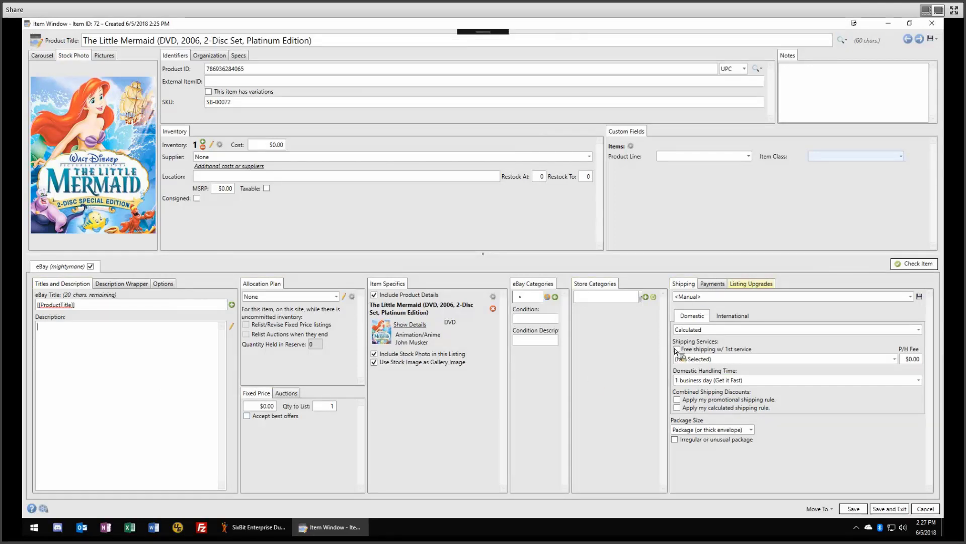
left_click_drag(668, 347, 699, 347)
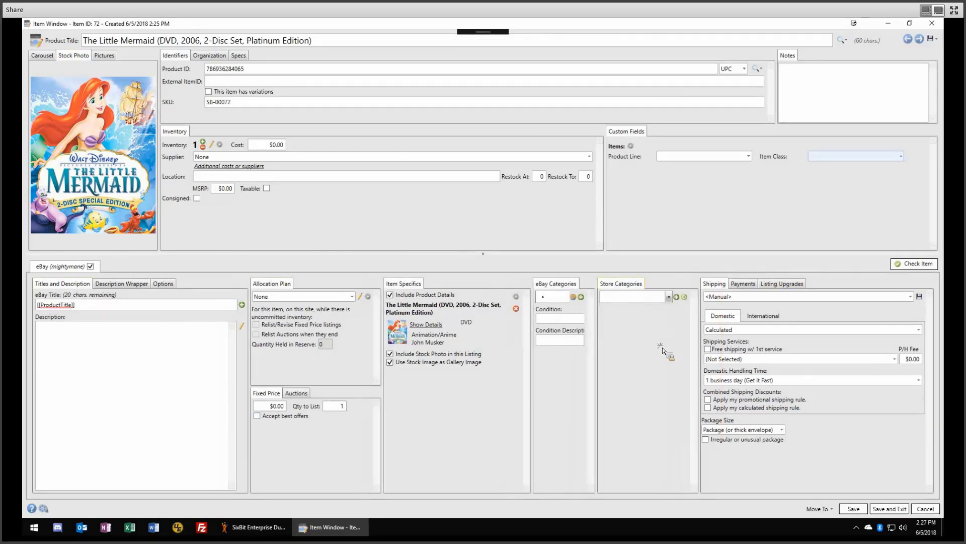
left_click_drag(599, 344, 693, 348)
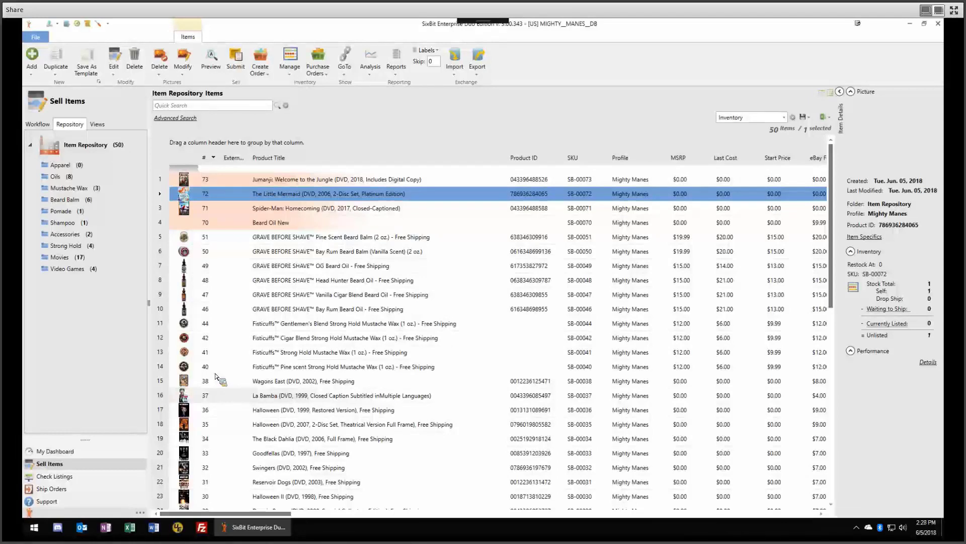
Select the three new movie items, from Jumanji: Welcome to the Jungle to Spider-Man: Homecoming, in the item list
left_click(331, 183)
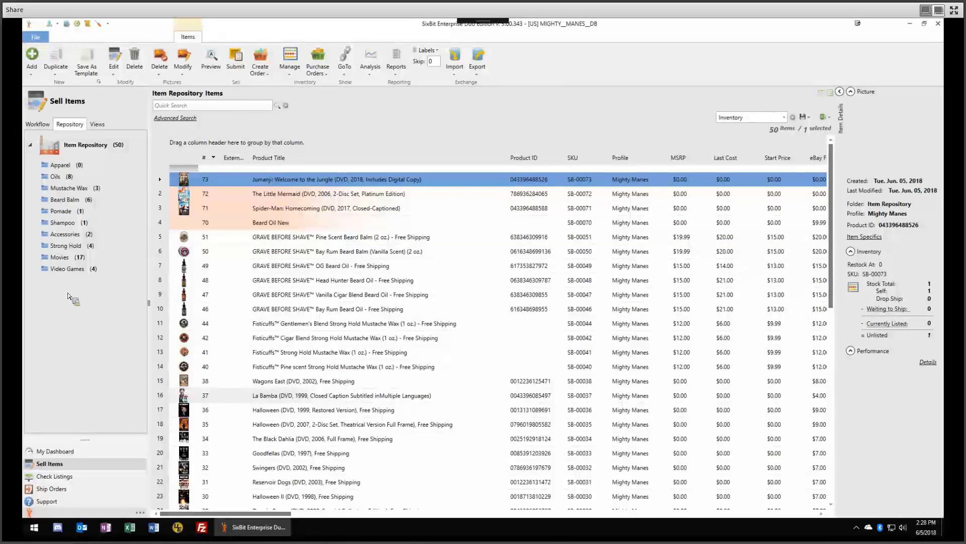
left_click(366, 193)
left_click_drag(366, 188, 283, 197)
left_click(289, 179)
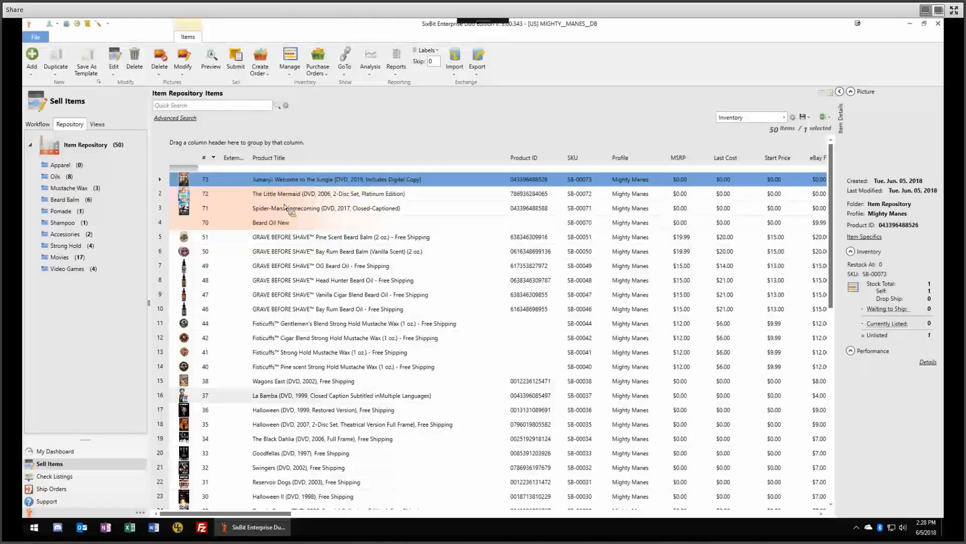
left_click(217, 208, "shift")
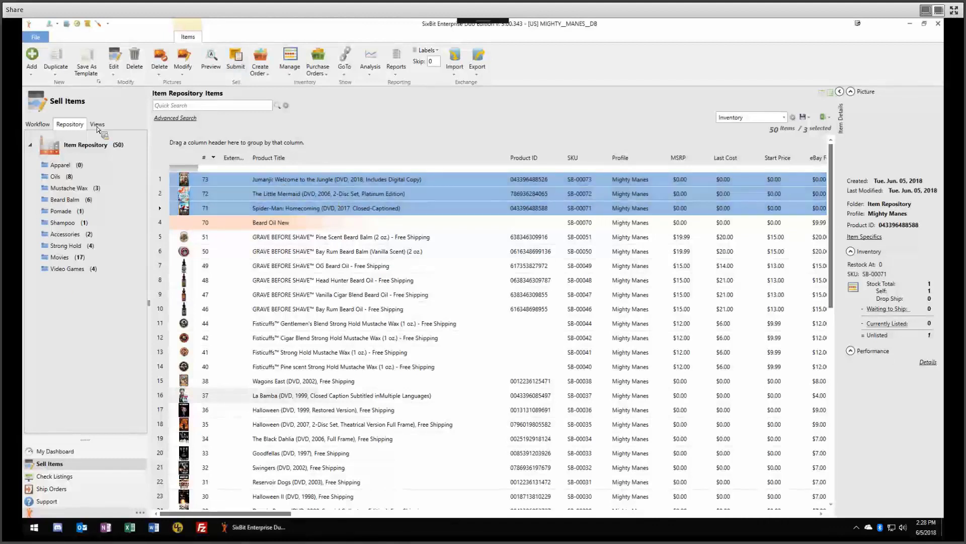
left_click(37, 38)
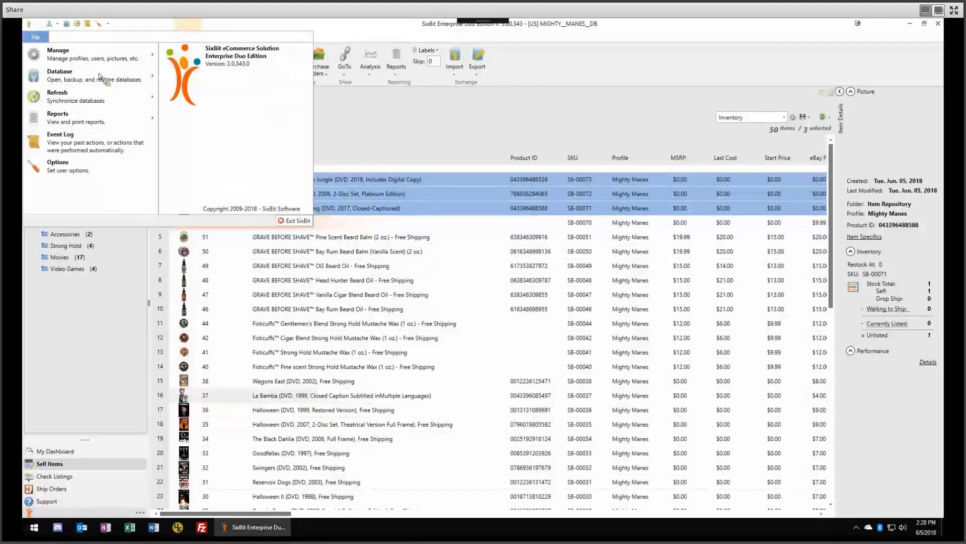
left_click(37, 39)
left_click(36, 38)
key("Escape")
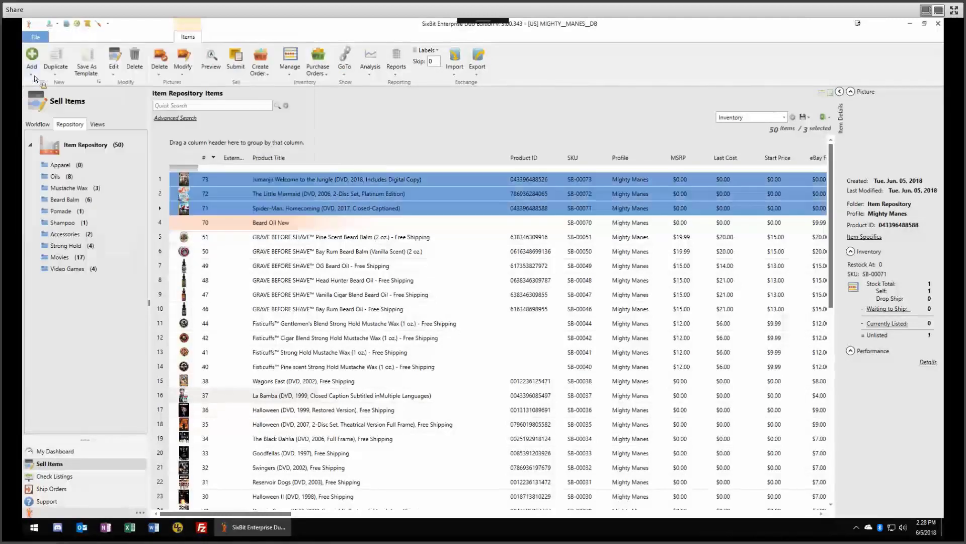
left_click(35, 78)
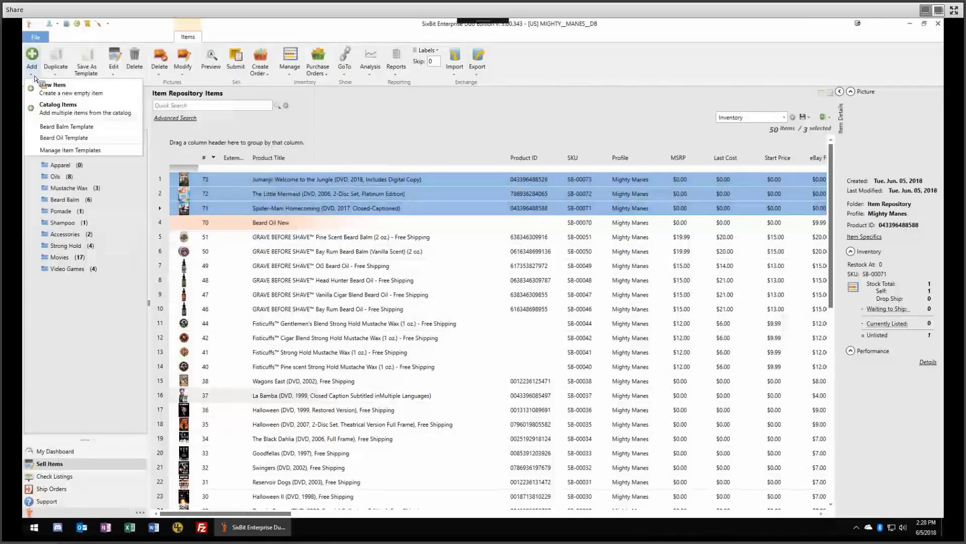
left_click(59, 112)
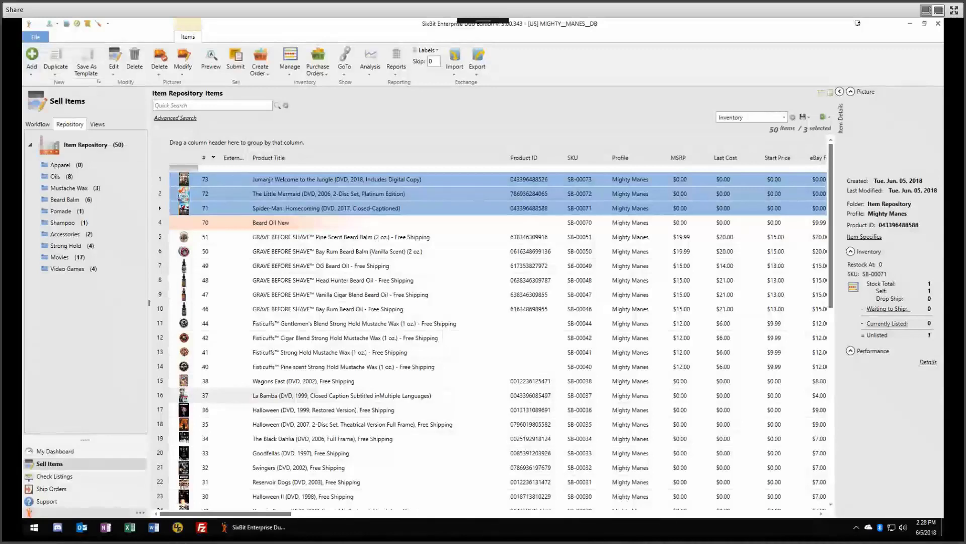
left_click(32, 75)
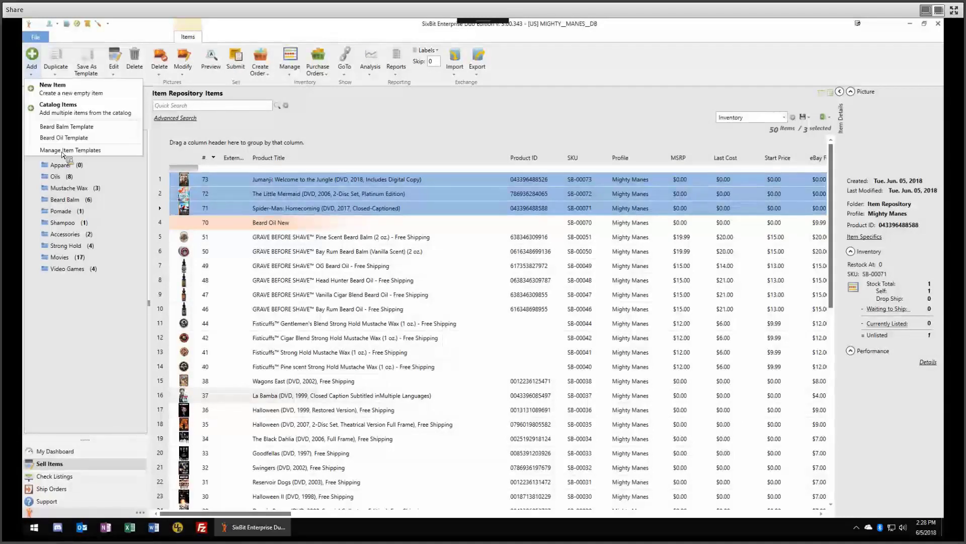
key("Return")
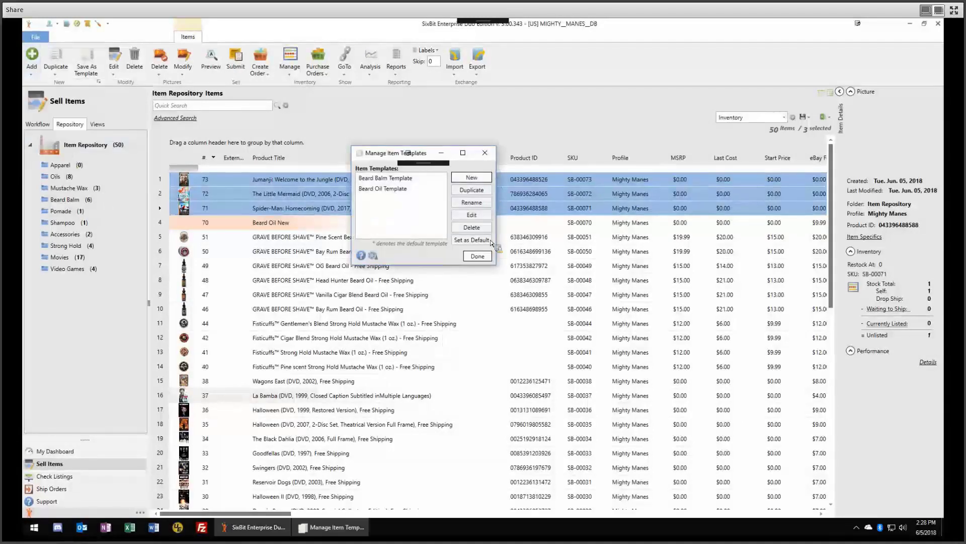
left_click(481, 257)
Open the item template manager and select the Beard Balm Template
left_click(32, 76)
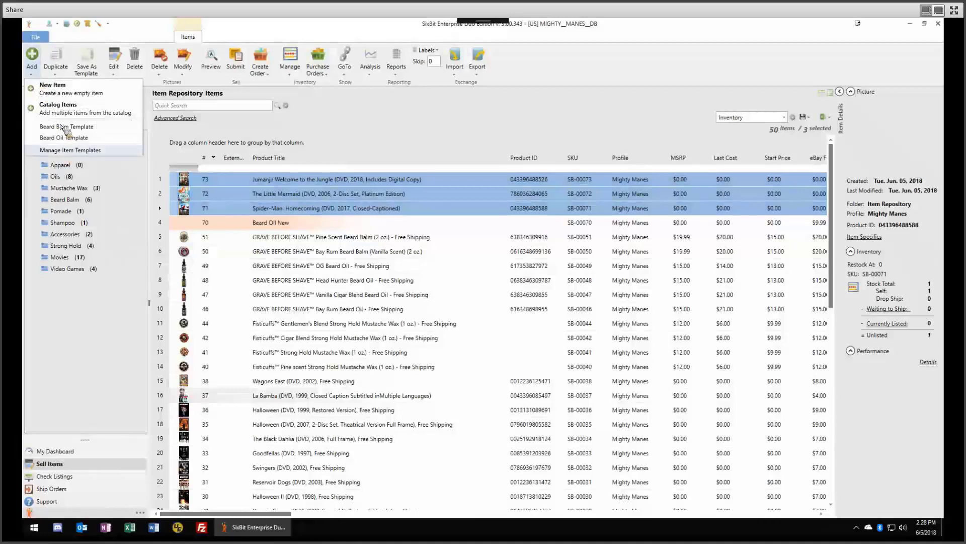
left_click(66, 150)
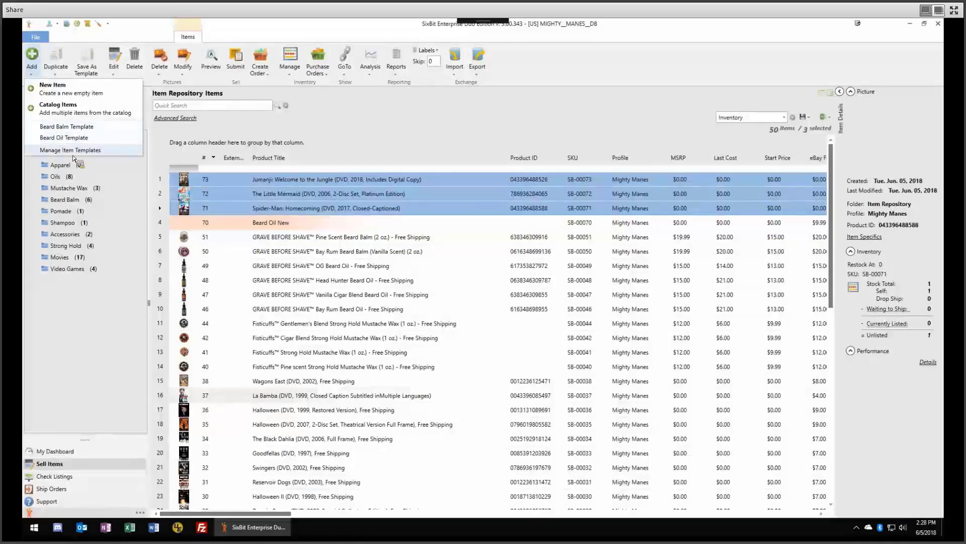
left_click(392, 179)
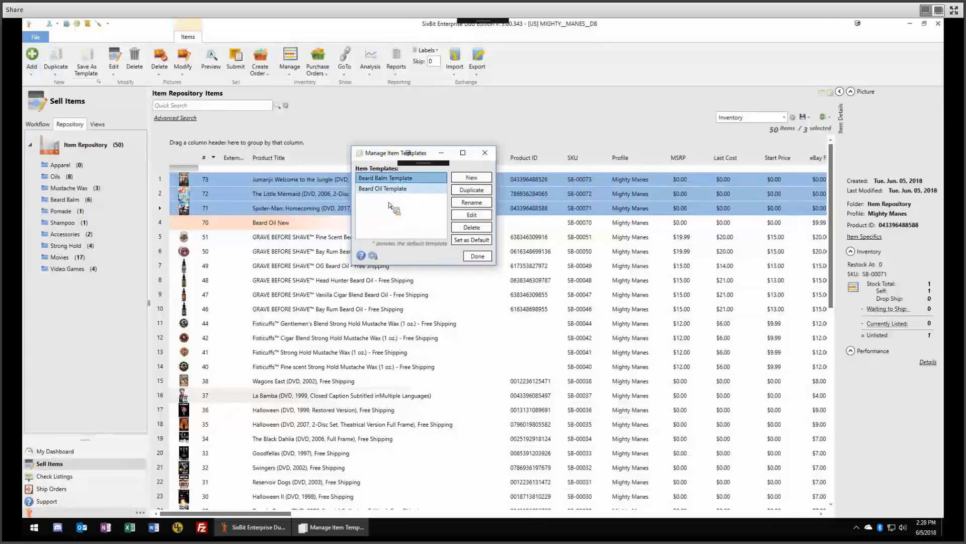
Select the Beard Oil Template in the template manager and open it for editing
left_click(391, 190)
left_click(388, 179)
left_click(388, 189)
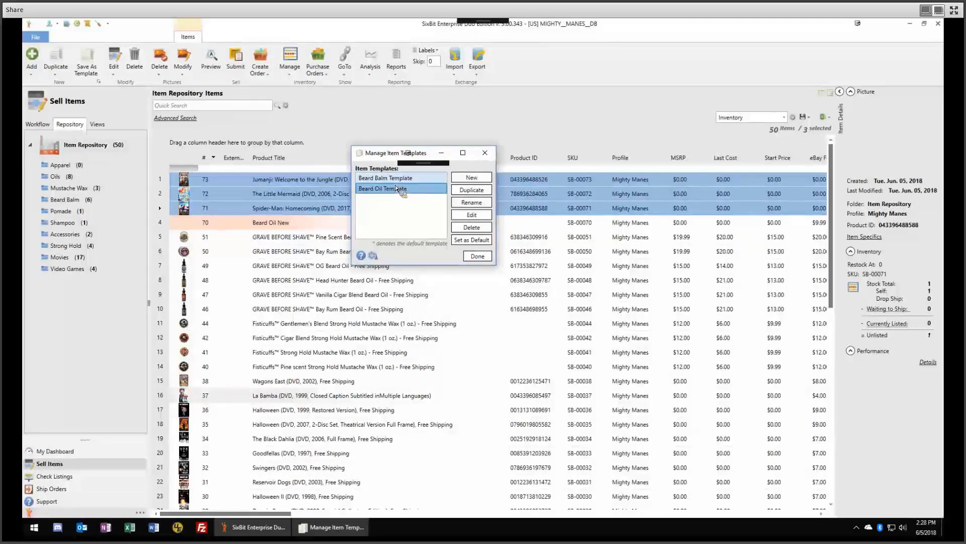
left_click(389, 178)
left_click(389, 189)
left_click(387, 178)
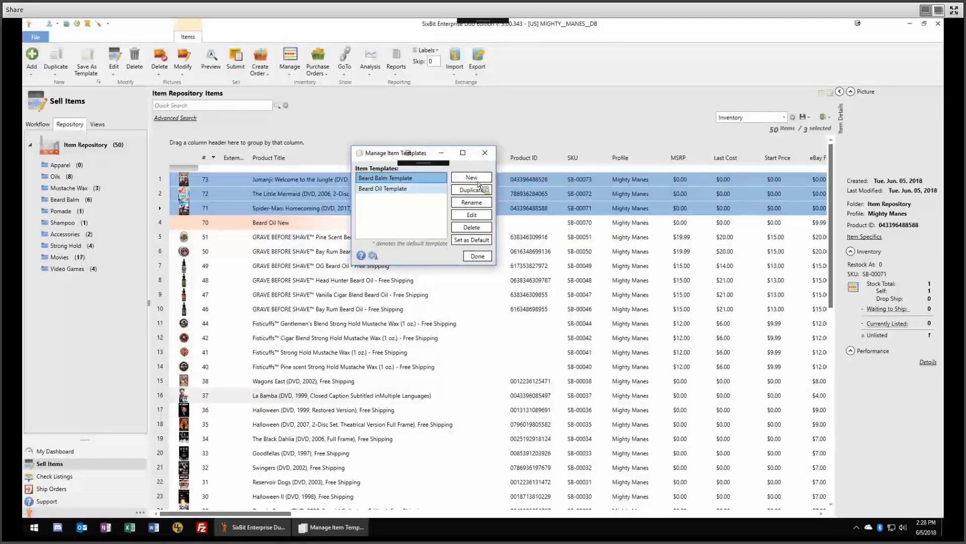
left_click(399, 189)
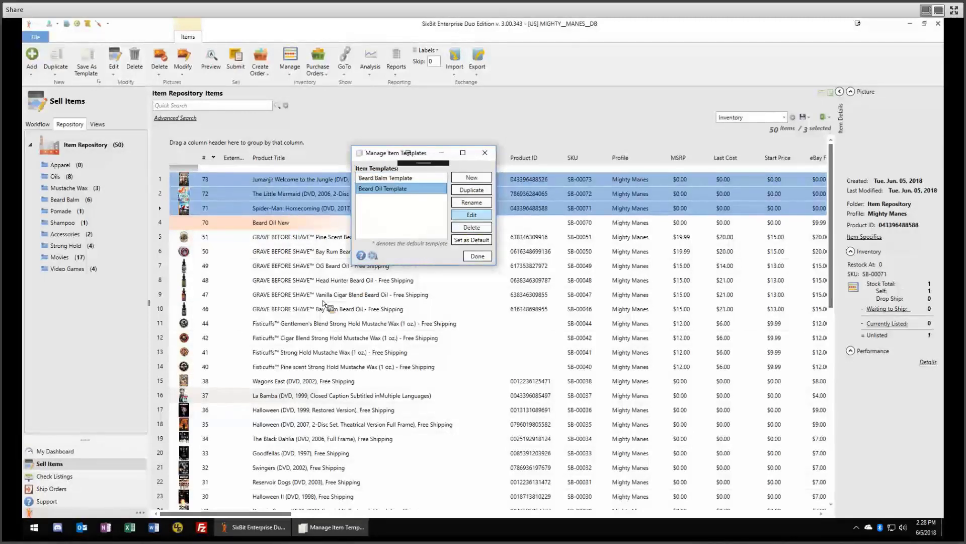
left_click_drag(323, 302, 361, 291)
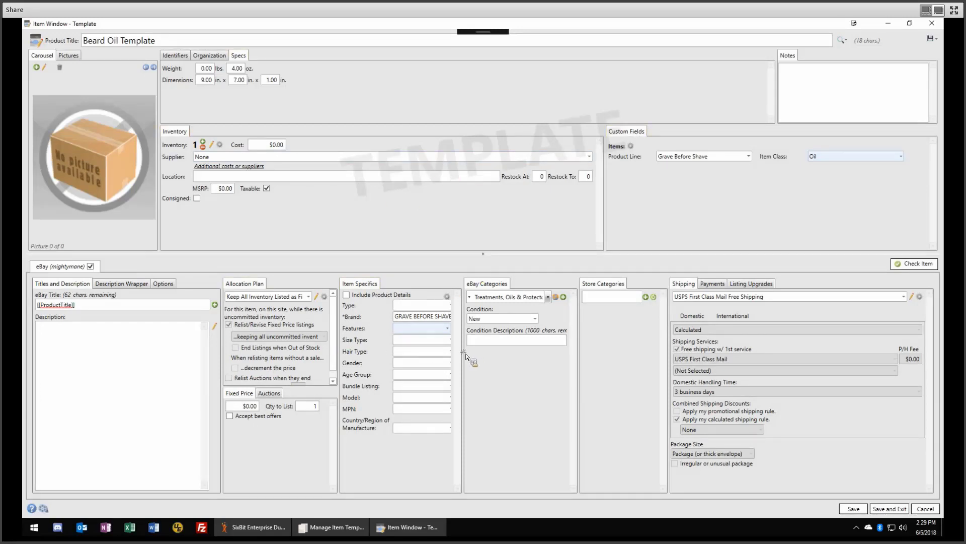
Widen the Item Specifics section and group the Fixed Price and Auctions sections with the Allocation Plan
left_click_drag(465, 353, 493, 347)
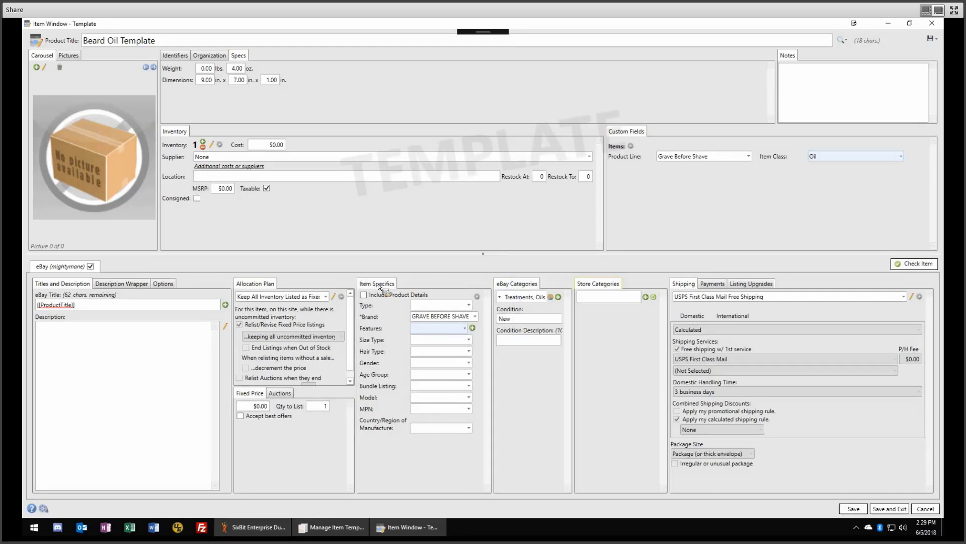
left_click_drag(379, 286, 481, 386)
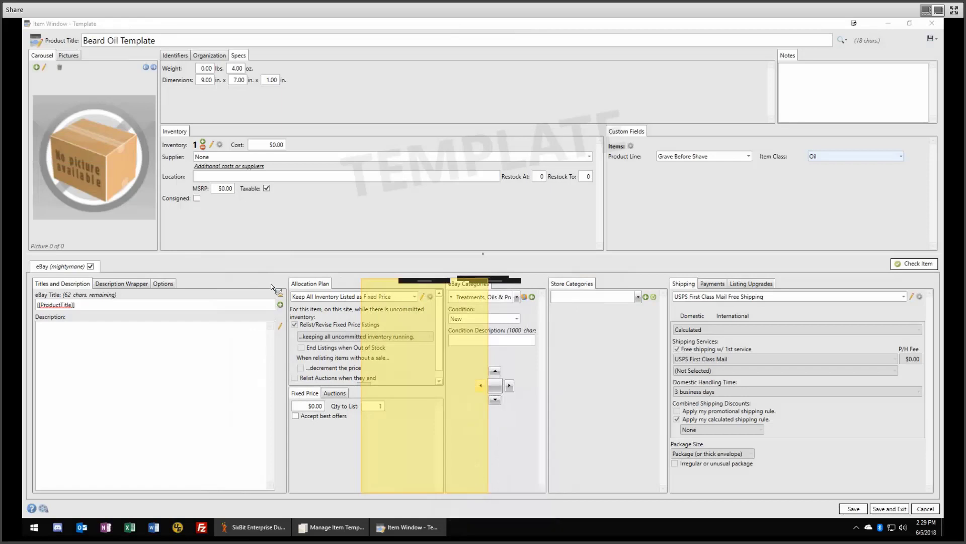
left_click_drag(271, 287, 300, 297)
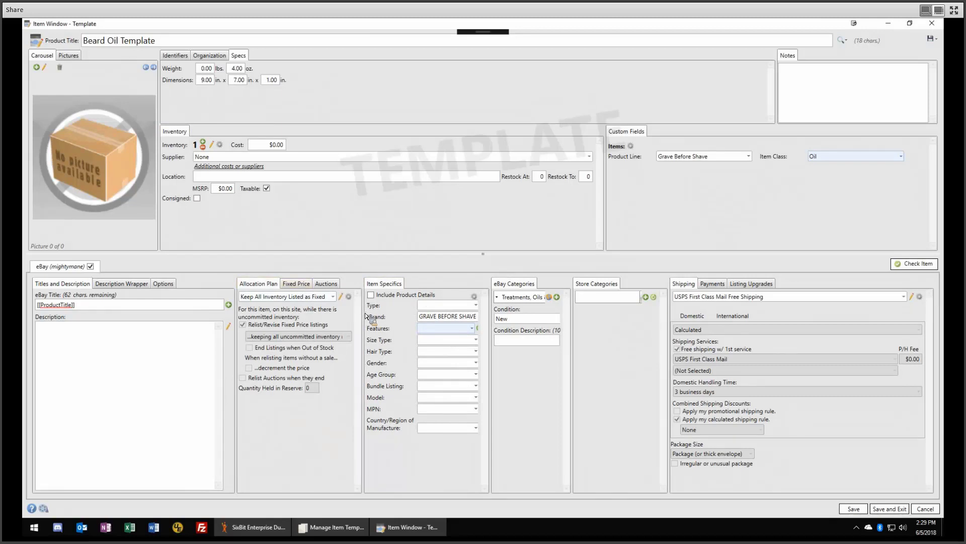
left_click_drag(366, 316, 351, 368)
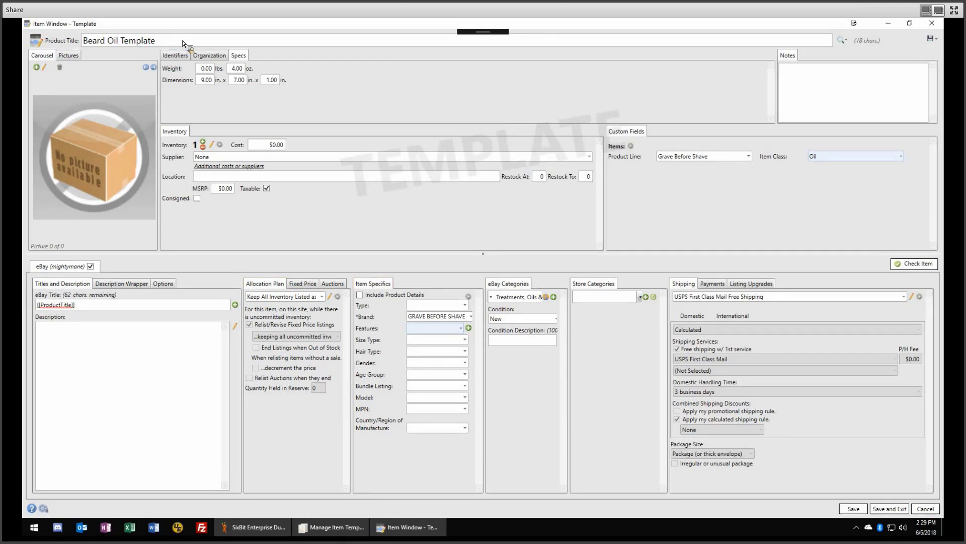
Review the template's description wrapper and the choices available for Product Line and Item Class
left_click_drag(202, 45, 201, 131)
left_click(121, 283)
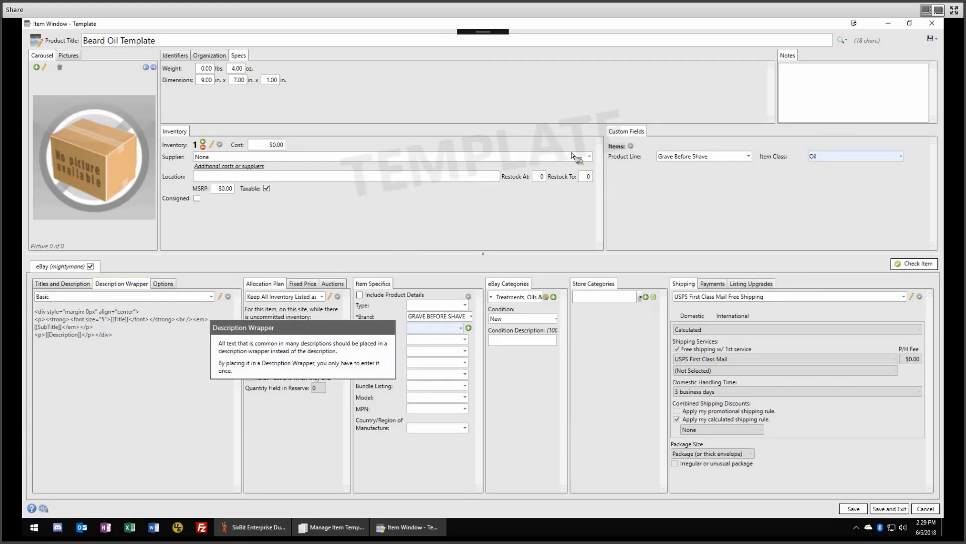
left_click(749, 156)
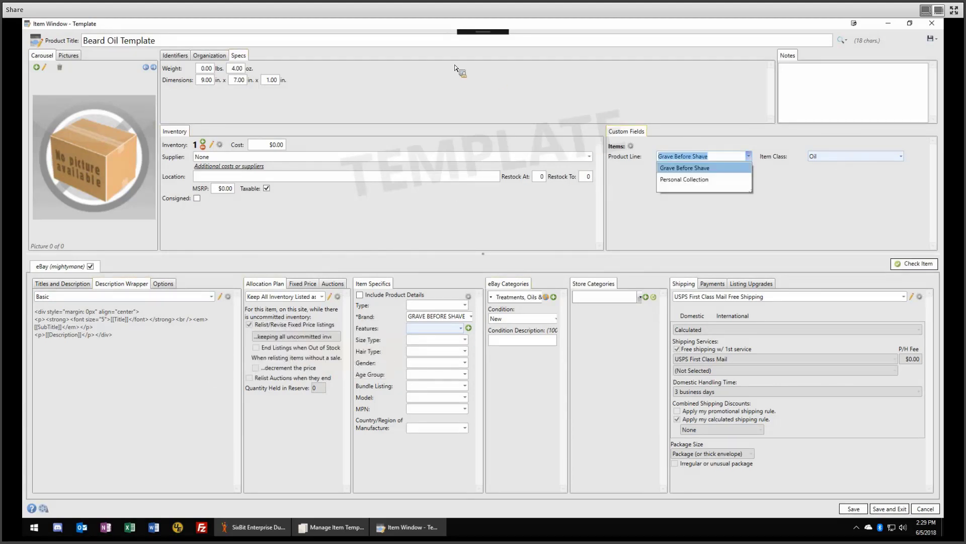
left_click(711, 157)
left_click(708, 158)
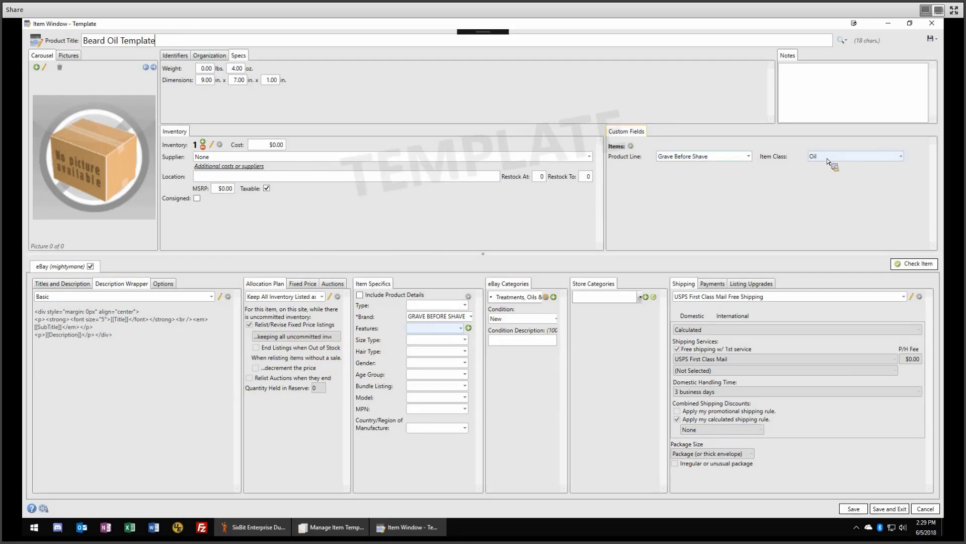
left_click(856, 157)
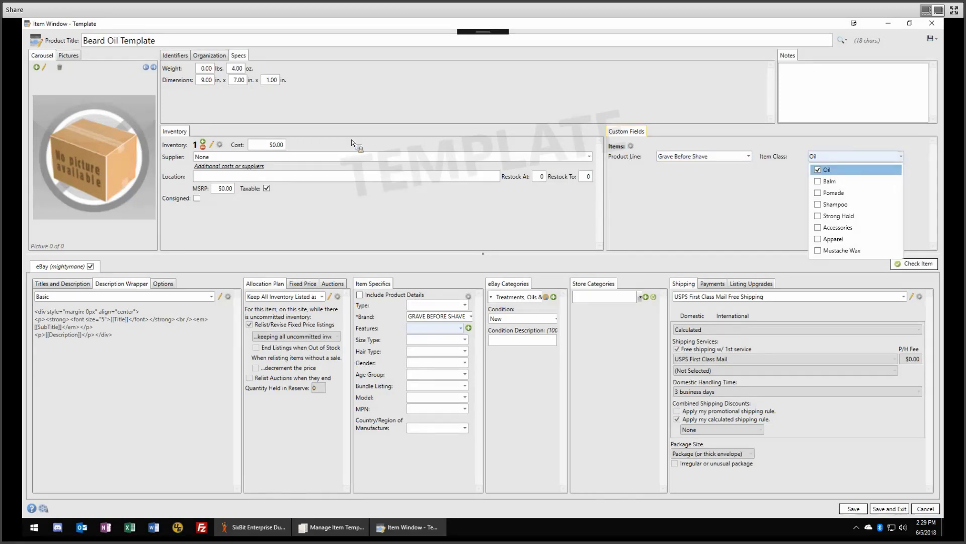
Review the template's weight, its organization settings and its identifiers
left_click(236, 69)
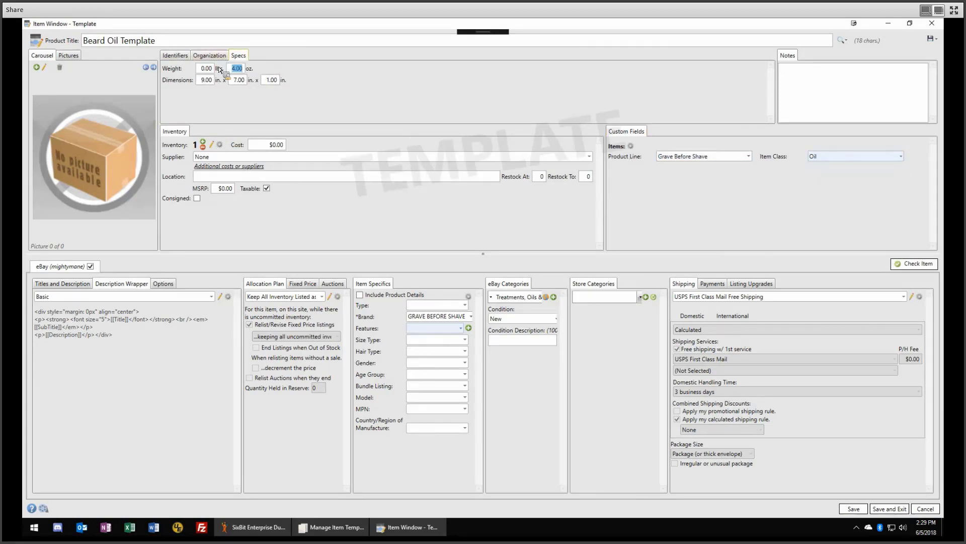
left_click(209, 55)
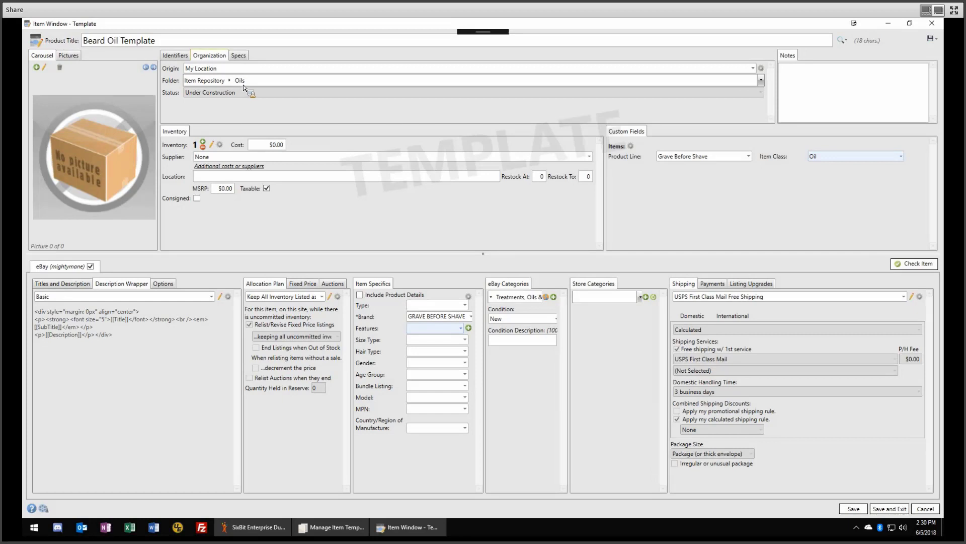
left_click_drag(244, 89, 179, 69)
left_click(178, 58)
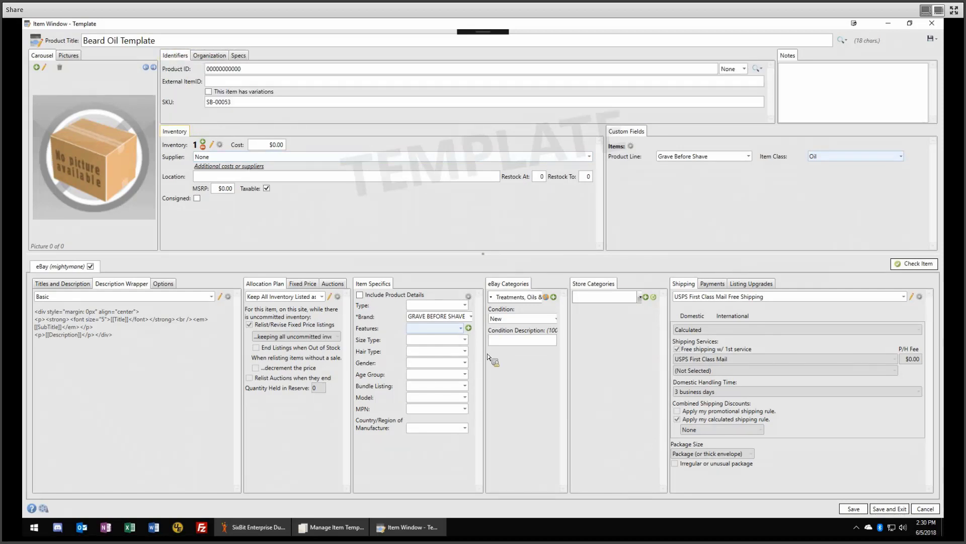
Adjust the widths of the Item Specifics and eBay Categories sections and view the template's payment settings
left_click_drag(485, 354, 512, 357)
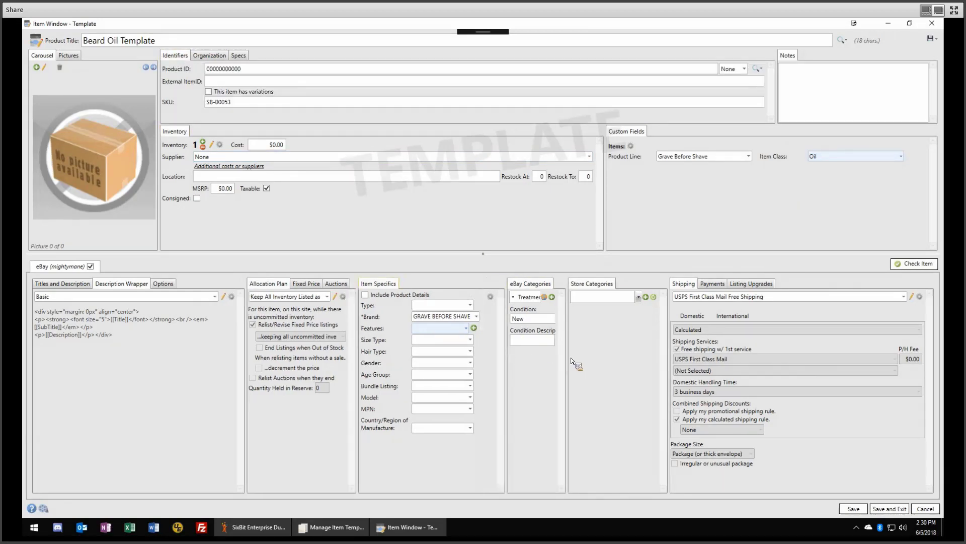
left_click_drag(572, 360, 528, 323)
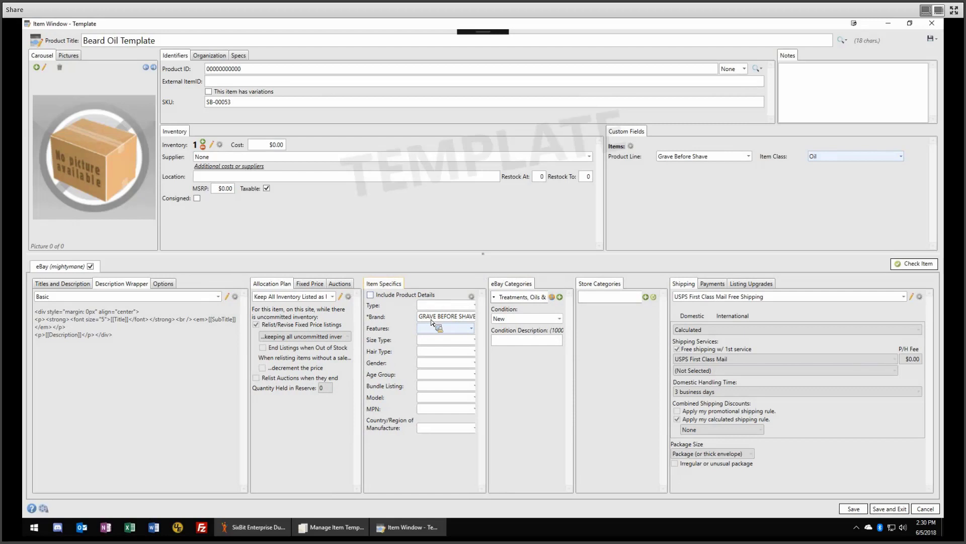
left_click(712, 284)
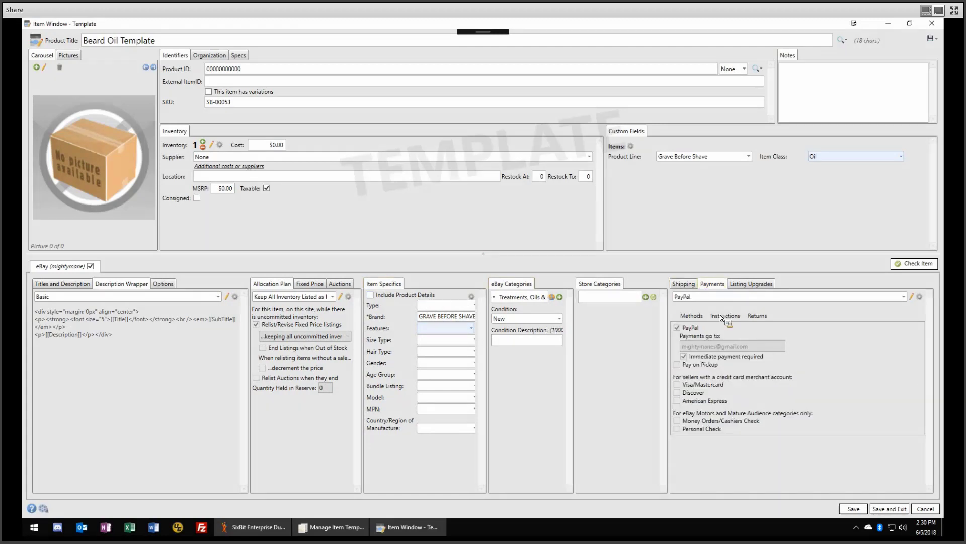
left_click(683, 284)
left_click(204, 54)
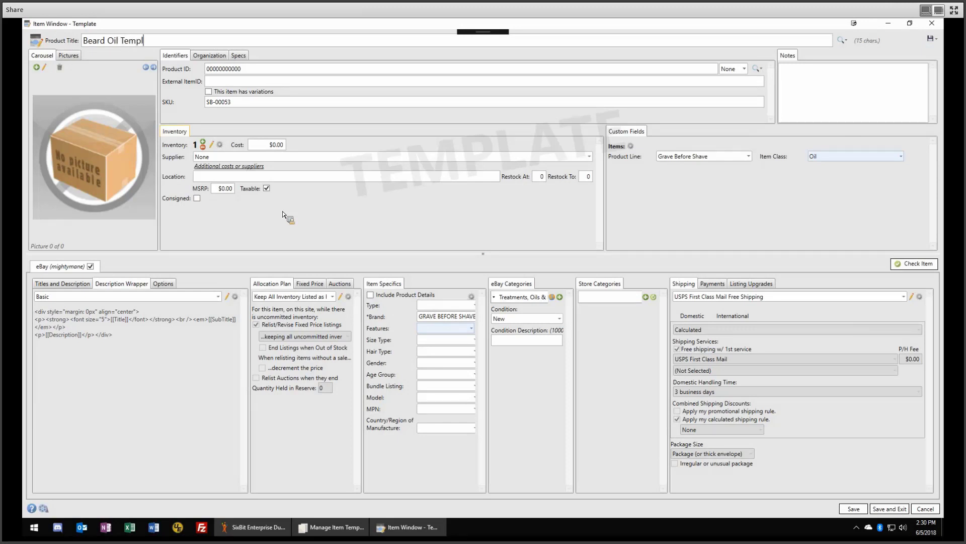
key("BackSpace")
key("BackSpace")
key("BackSpace")
type("te")
Leave the template editor and manager without saving, and add a new item from the Beard Oil Template
left_click(925, 508)
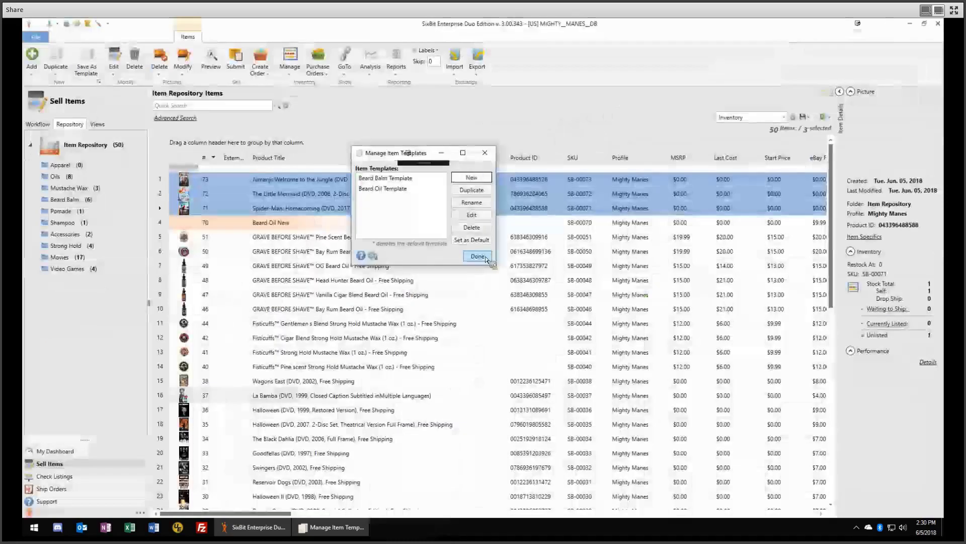
key("Escape")
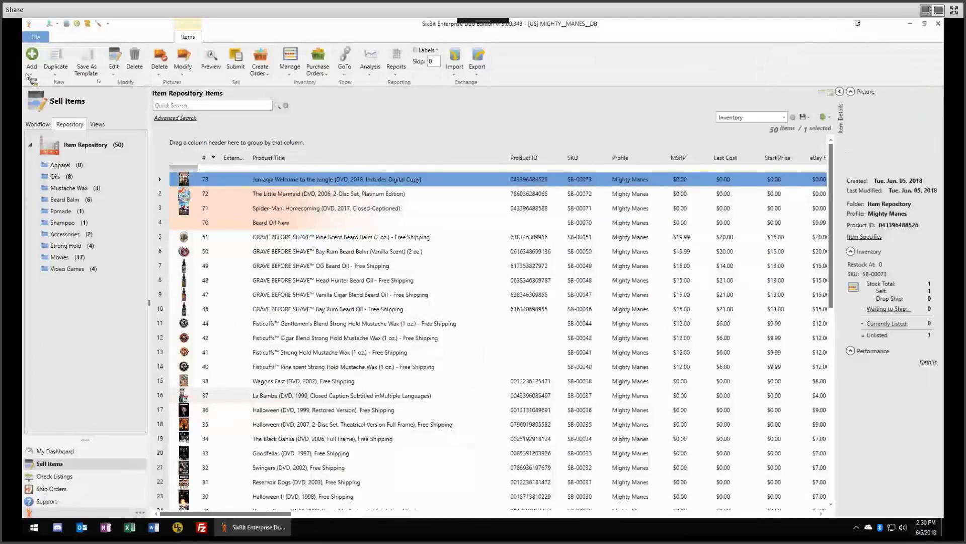
left_click(32, 73)
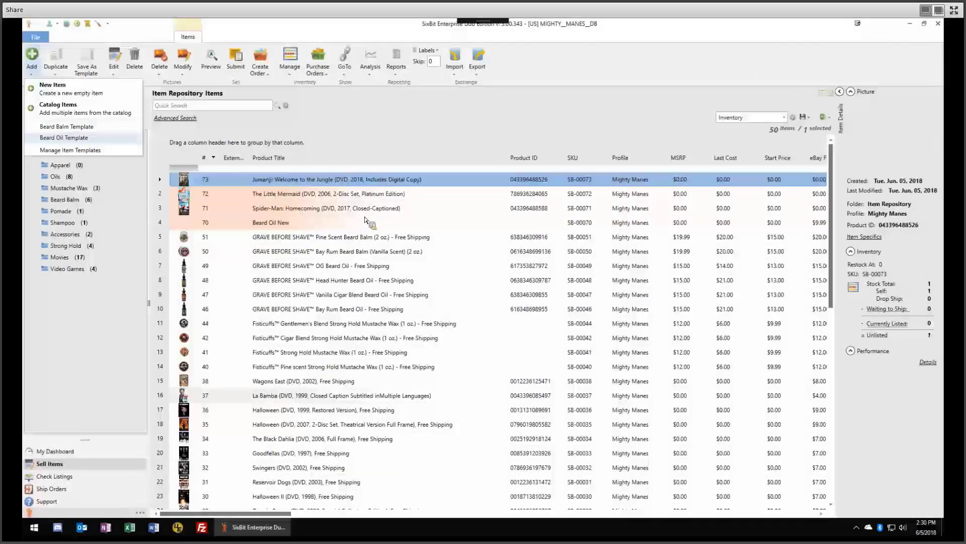
left_click(64, 137)
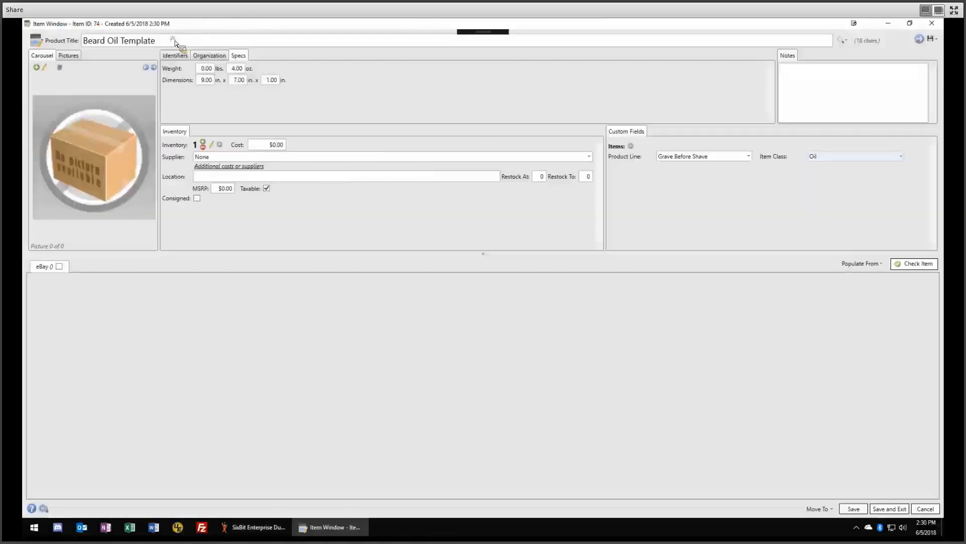
Change the new item's product title to "Beard Oil Gentlemans Blend"
double_click(124, 41)
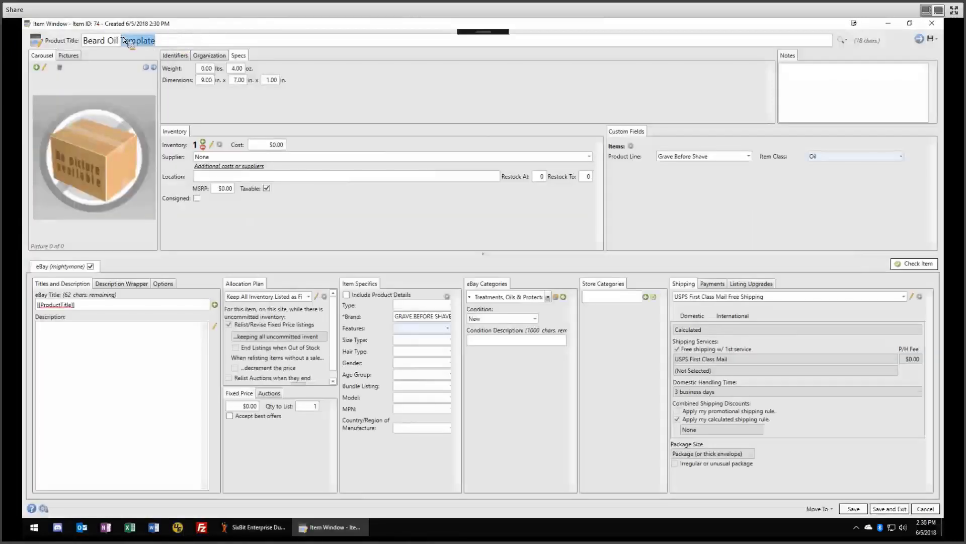
key("BackSpace")
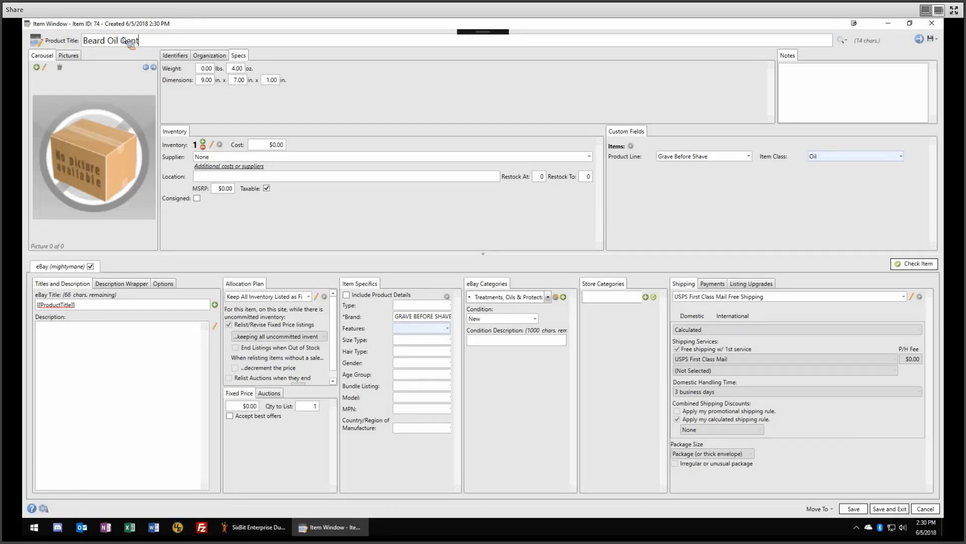
type("Gentlemans Blend")
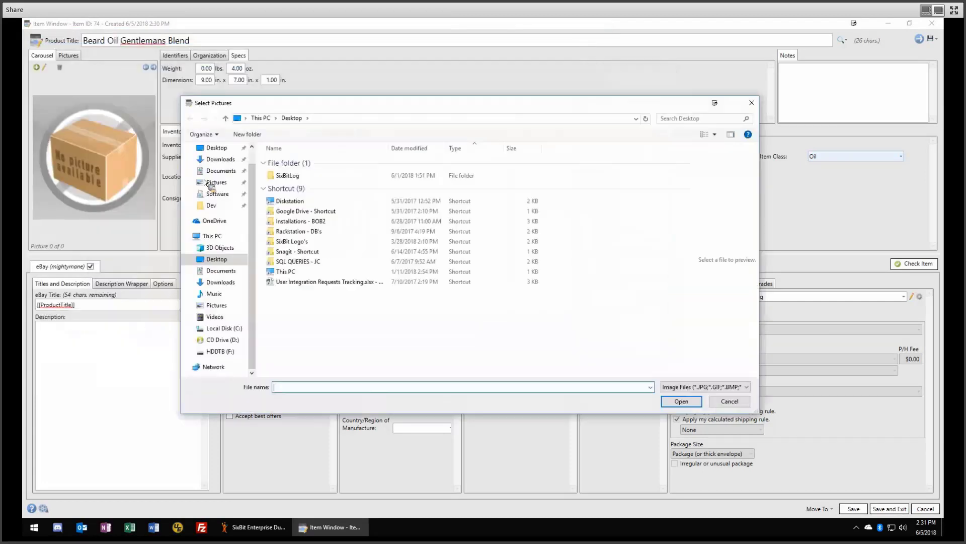
Add the first three images from the Beautiful Birds Wallpapers folder to the item and review them in the picture list
left_click(206, 183)
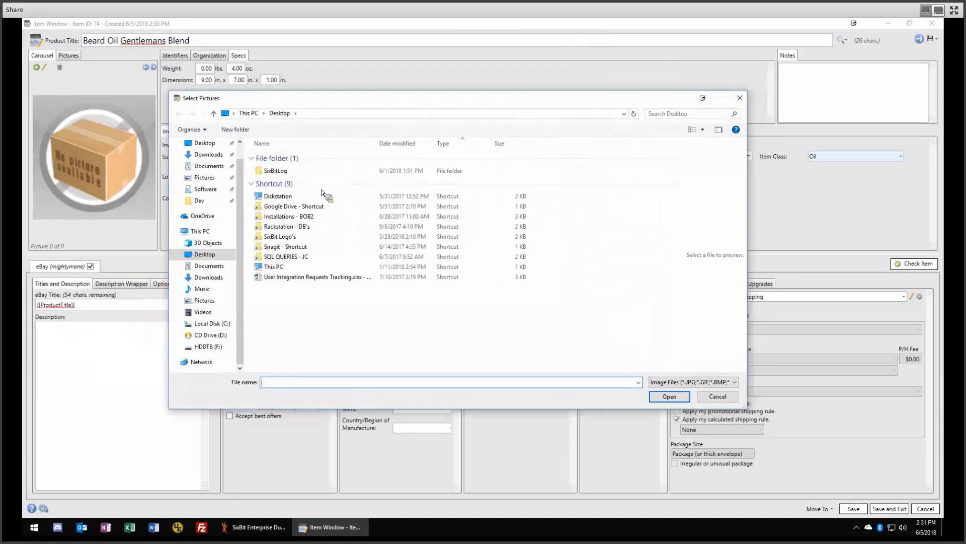
double_click(276, 169)
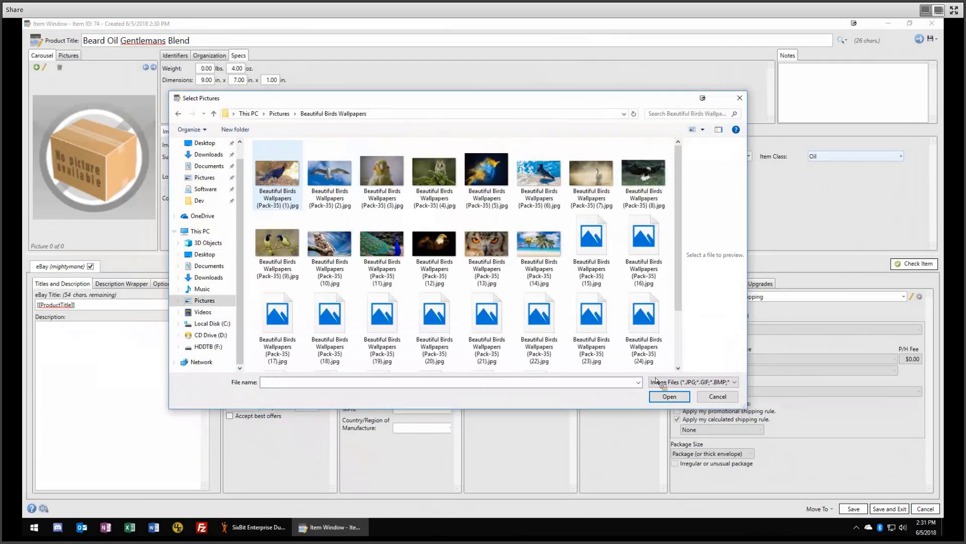
left_click(278, 174)
left_click(330, 174, "ctrl")
left_click(670, 397)
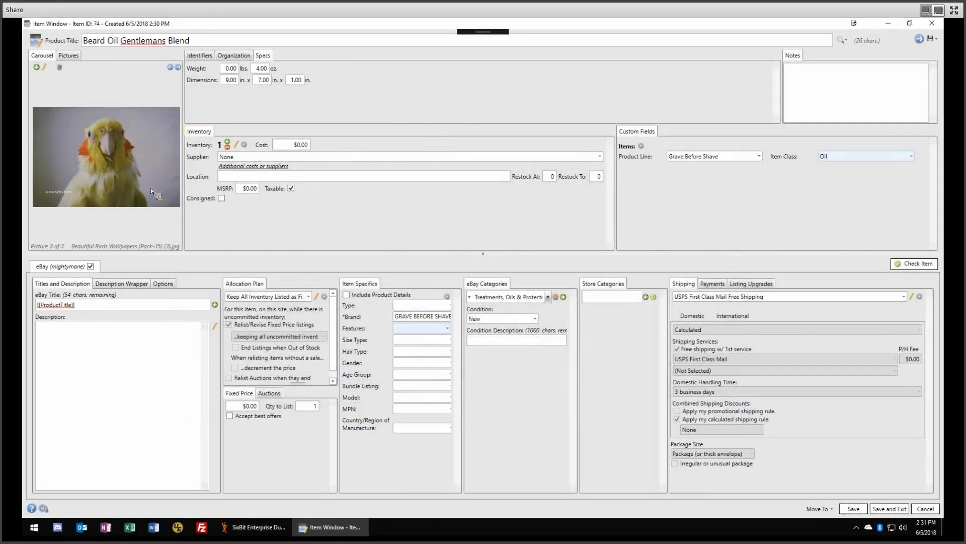
left_click(69, 55)
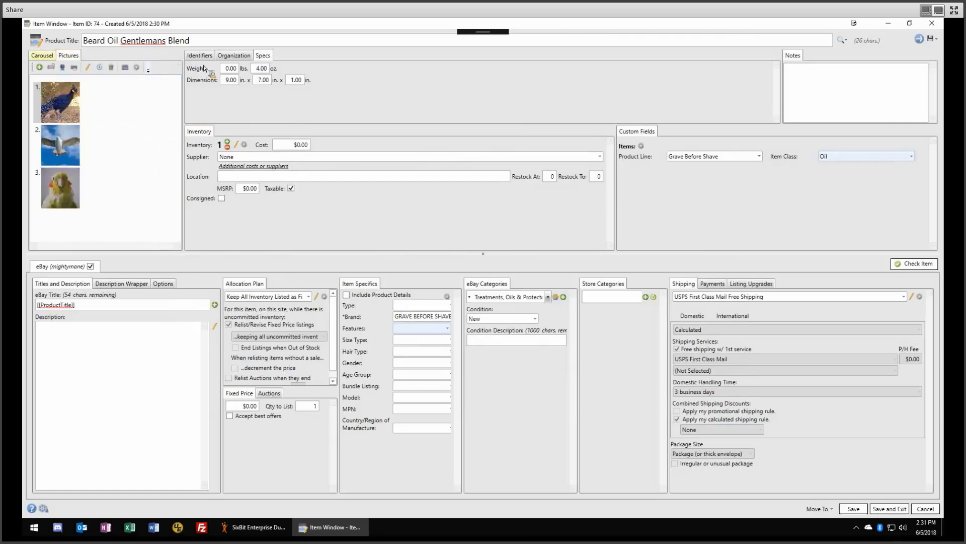
left_click(42, 56)
Enter TEST as the item's description and set the Type item specific to Argan Oil
left_click(158, 388)
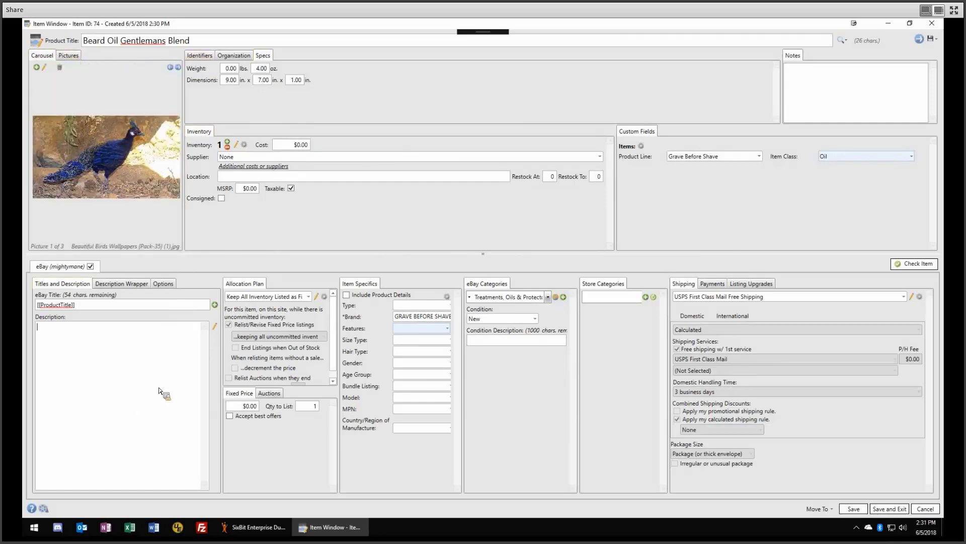
type("TEST")
left_click(413, 307)
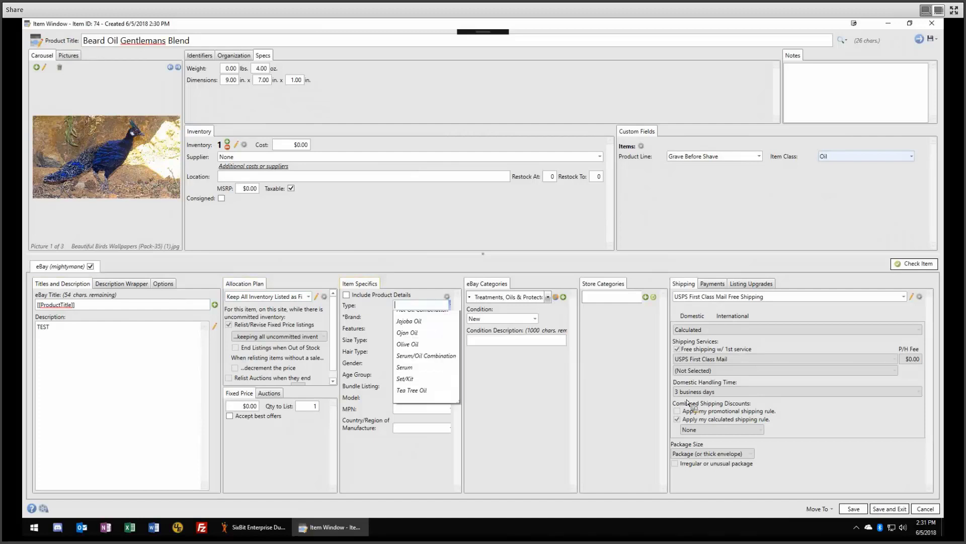
key("Down")
key("Return")
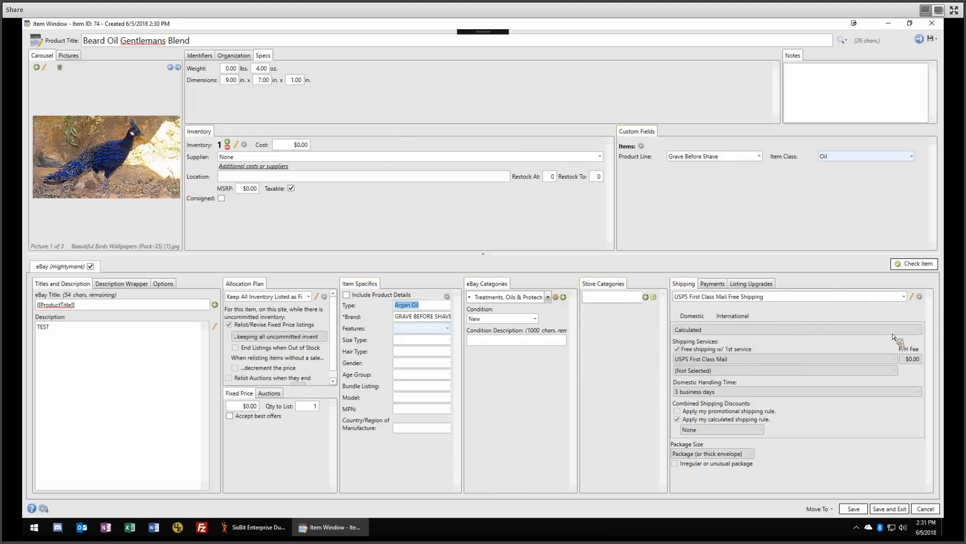
Save the item and check it as a Fixed Price, Good 'til Cancelled listing, examining the reported issues
left_click(846, 509)
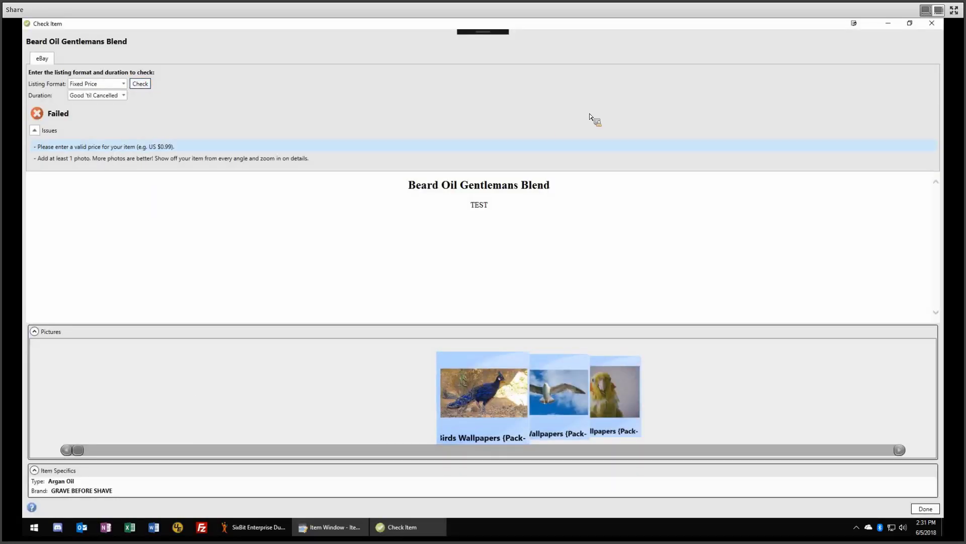
left_click(166, 158)
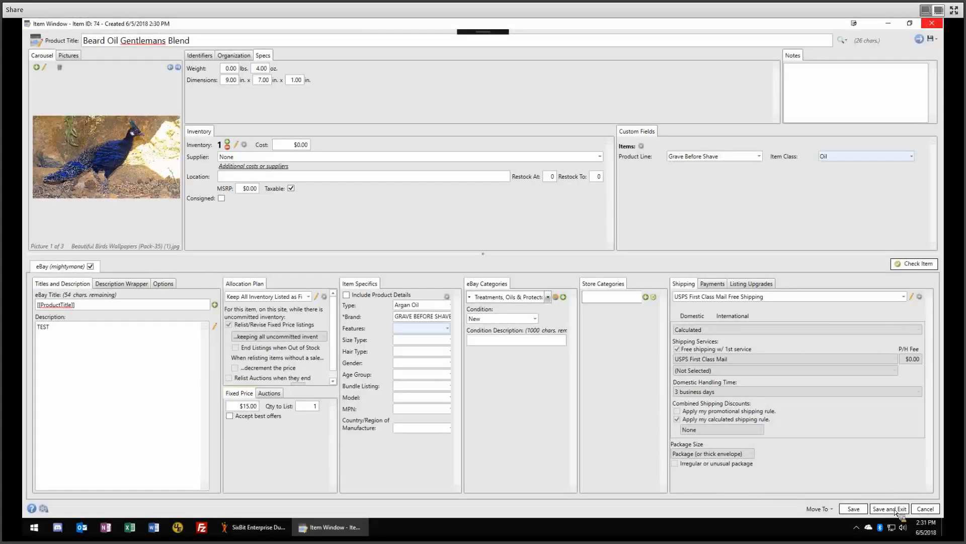
Close the check results, then save and exit the Beard Oil Gentlemans Blend item to return to the repository
key("Tab")
left_click(864, 509)
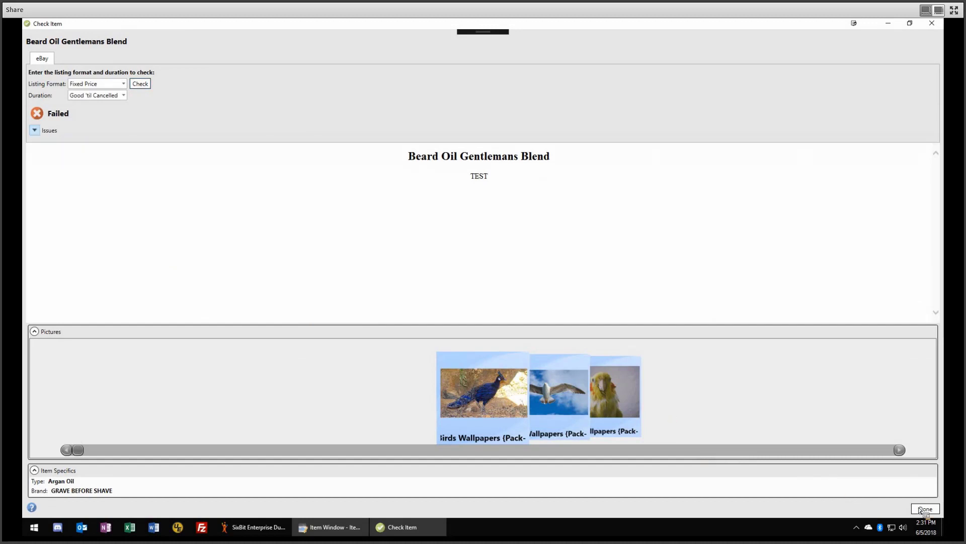
key("Return")
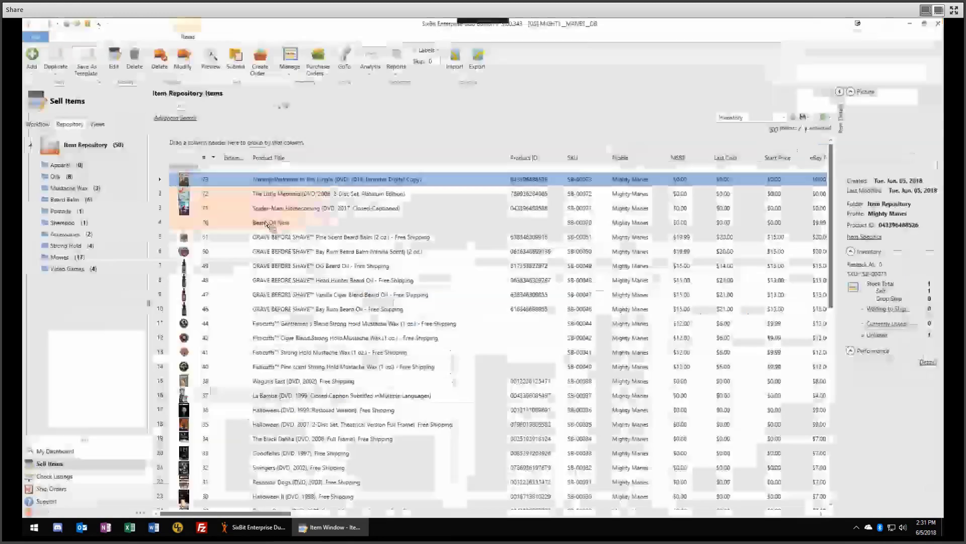
key("Escape")
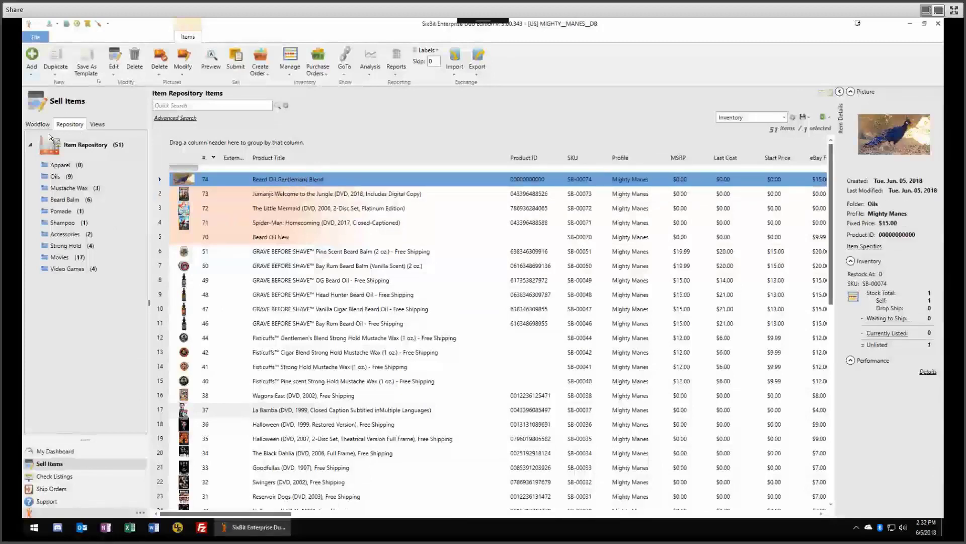
Reopen the Beard Oil Gentlemans Blend item, examine its check issues and attached pictures, and close it
left_click(31, 71)
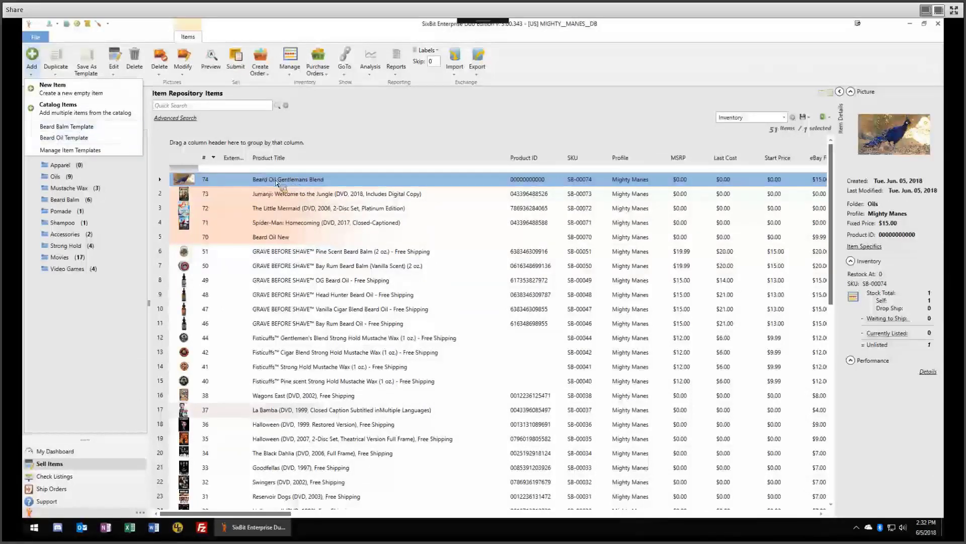
left_click(298, 187)
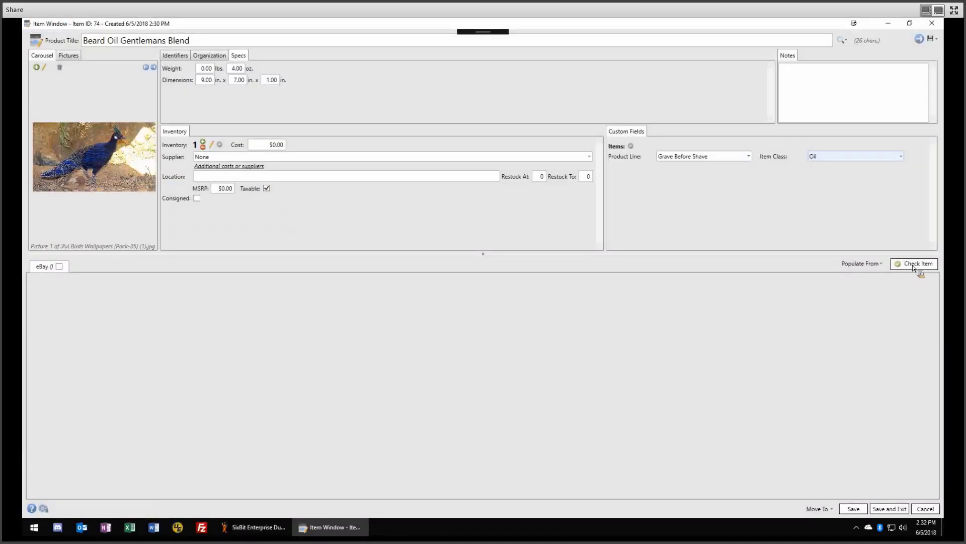
left_click(915, 264)
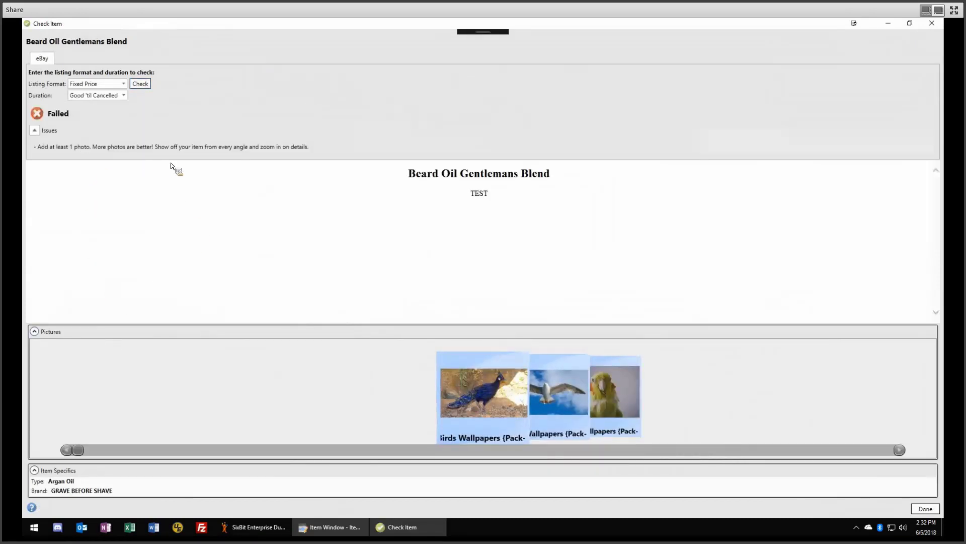
left_click(932, 25)
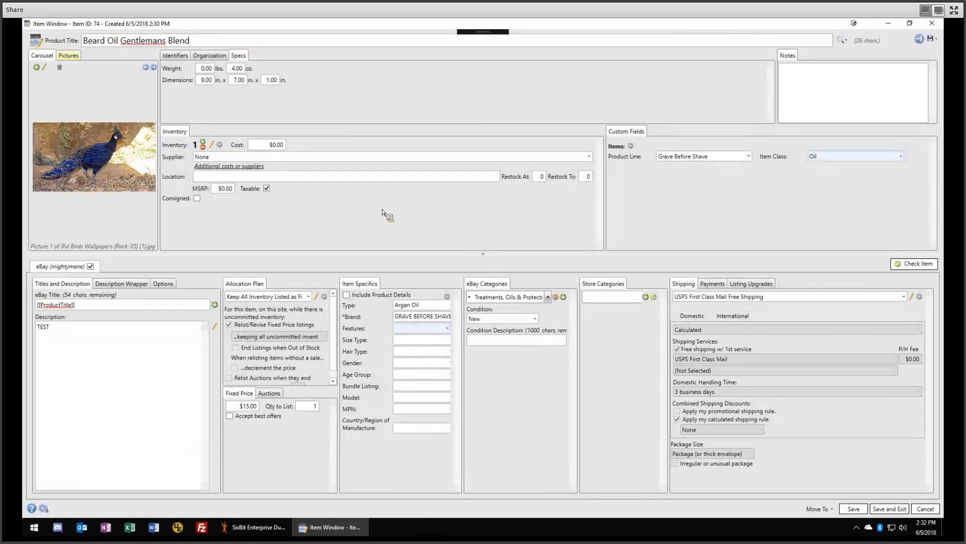
left_click(68, 55)
double_click(61, 104)
left_click_drag(163, 165, 282, 250)
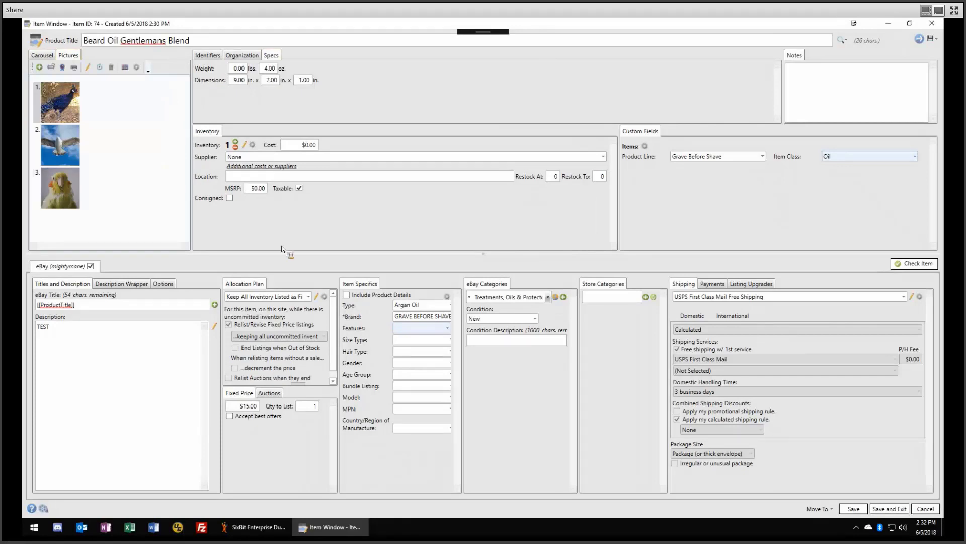
key("Escape")
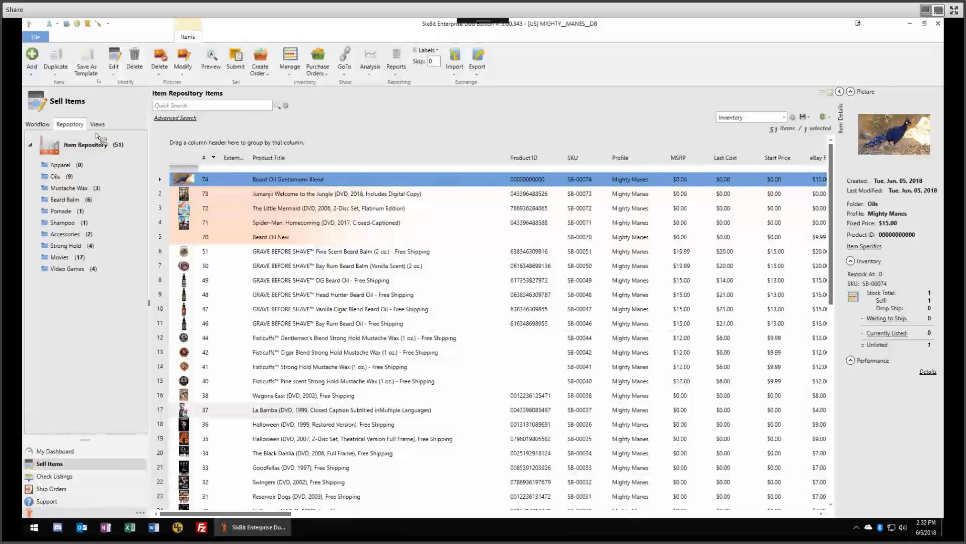
Set Beard Balm Template as the default item template and close the template manager
left_click(32, 61)
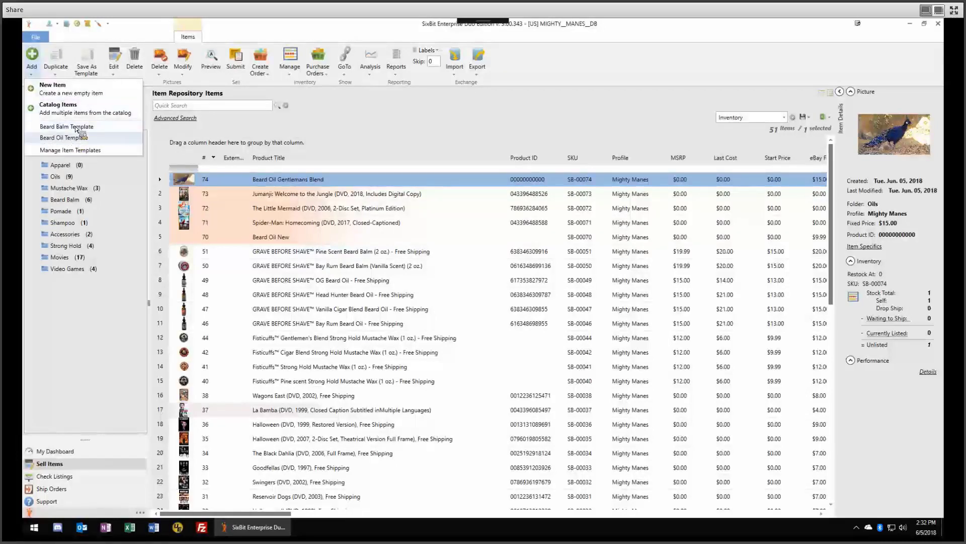
left_click(428, 132)
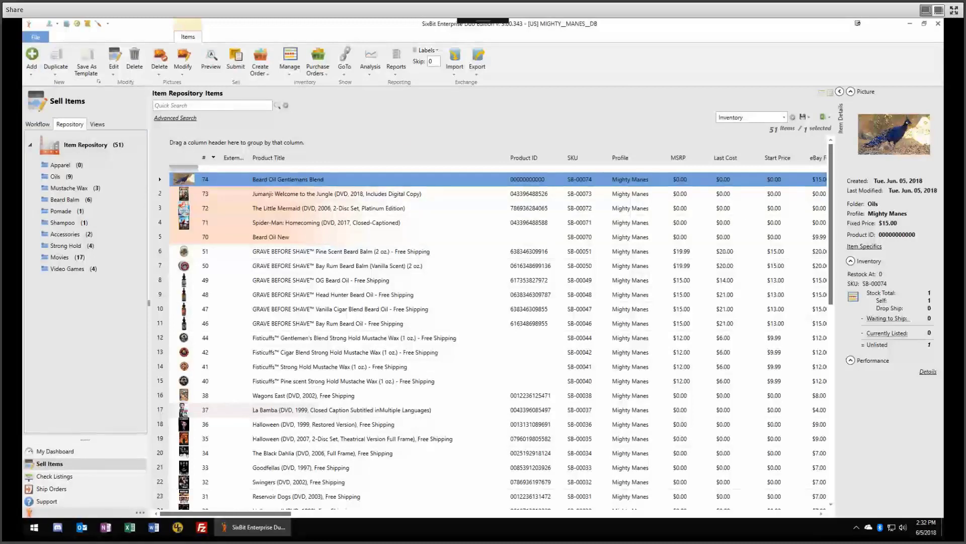
left_click(42, 73)
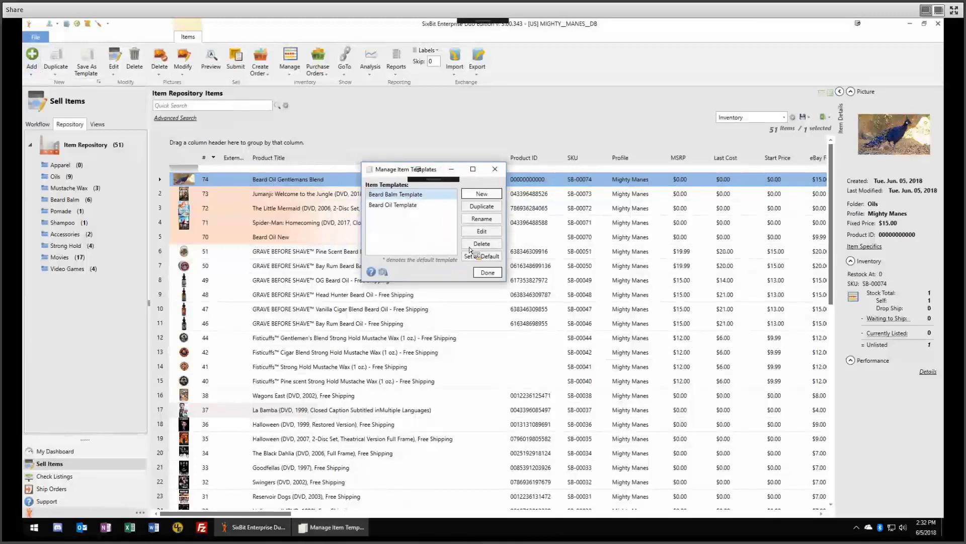
left_click(397, 205)
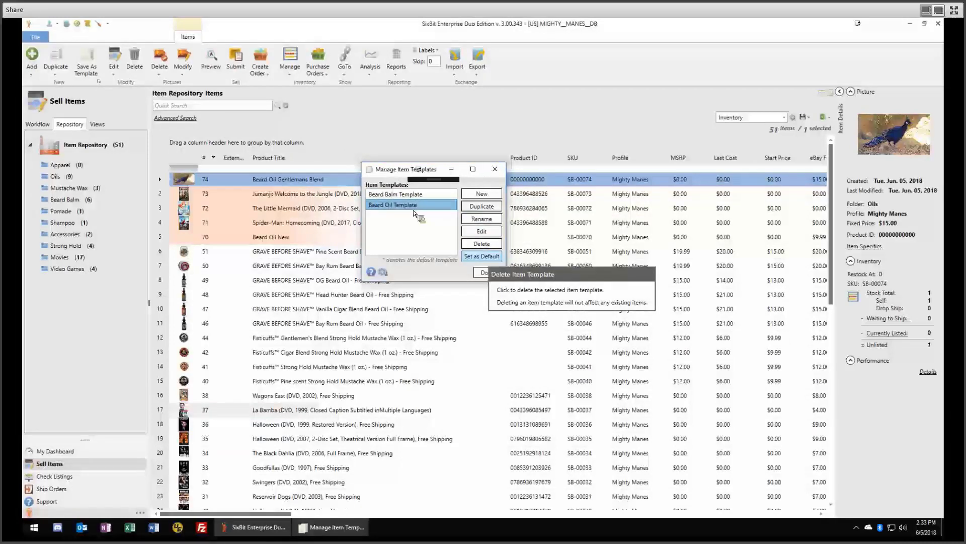
left_click(481, 256)
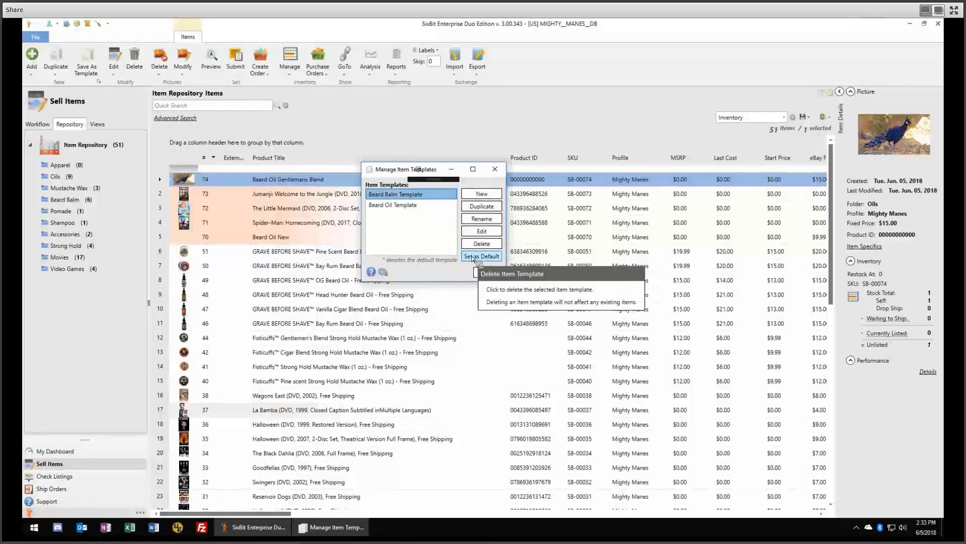
left_click(484, 257)
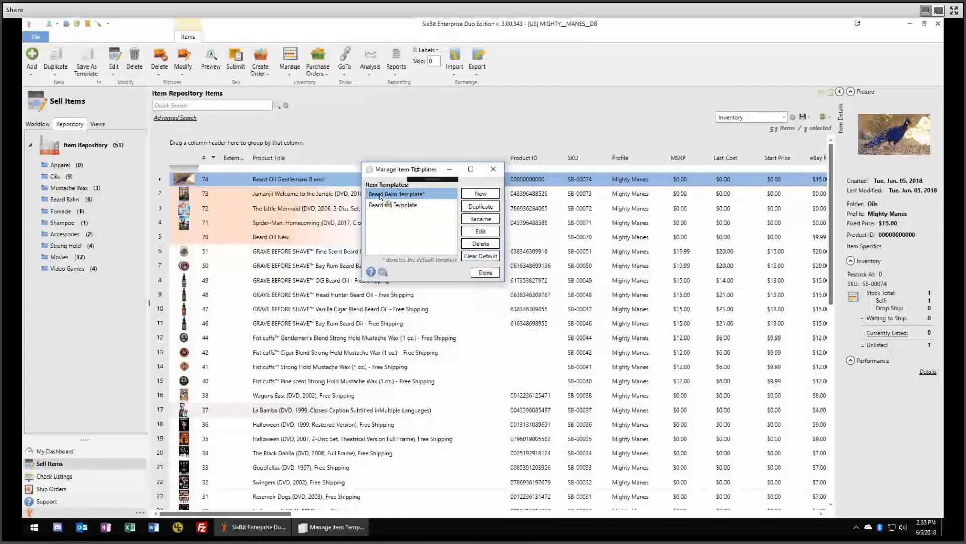
left_click(485, 272)
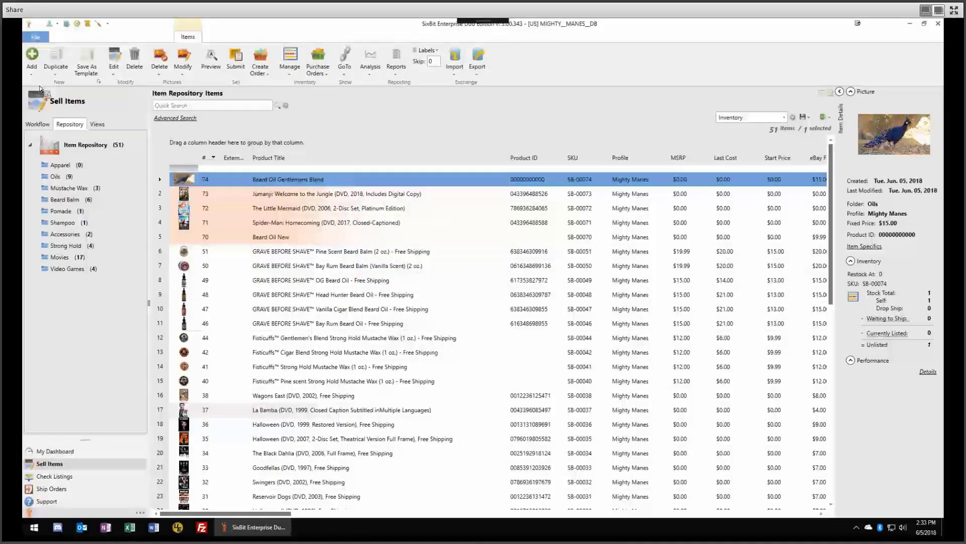
Open a new item, examine its description wrapper and listing options, and close it without entering anything
left_click(32, 68)
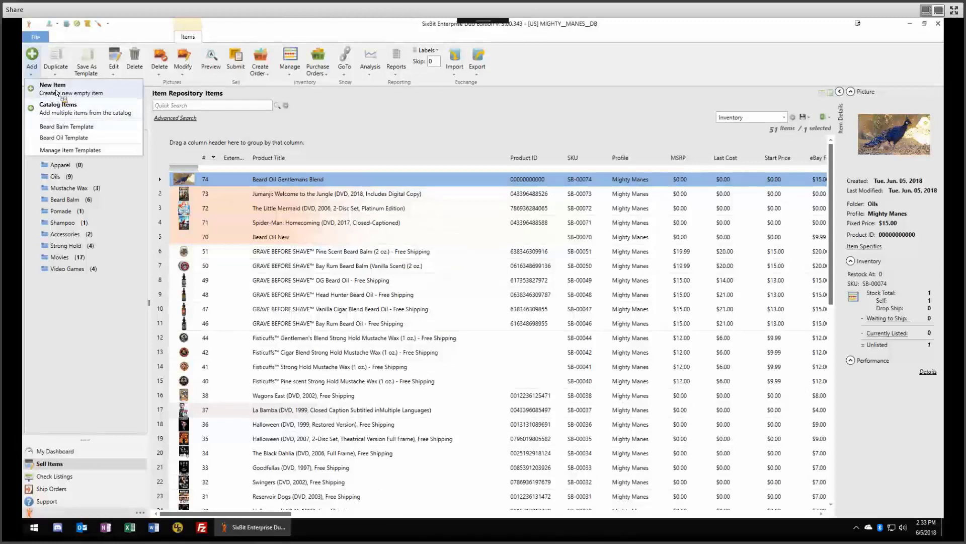
left_click(58, 90)
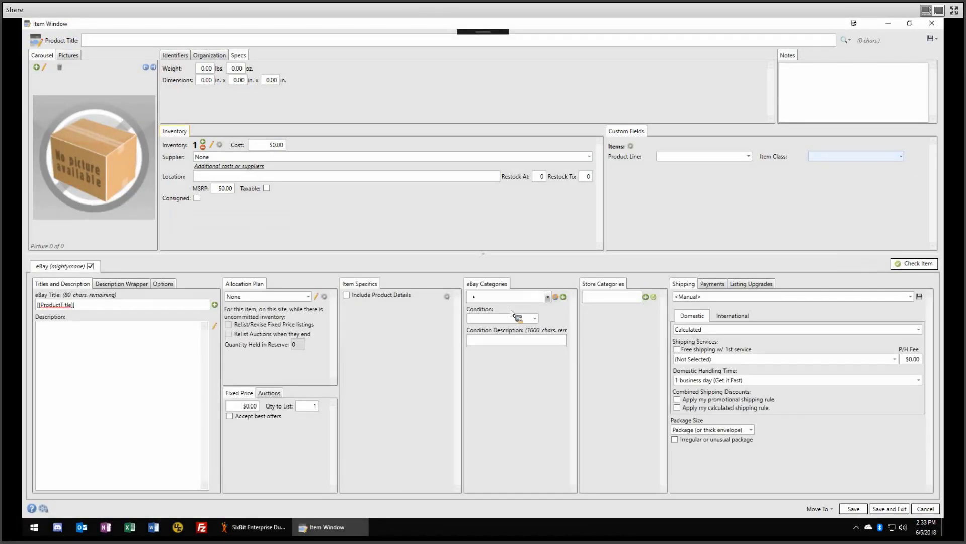
left_click(122, 283)
left_click(163, 284)
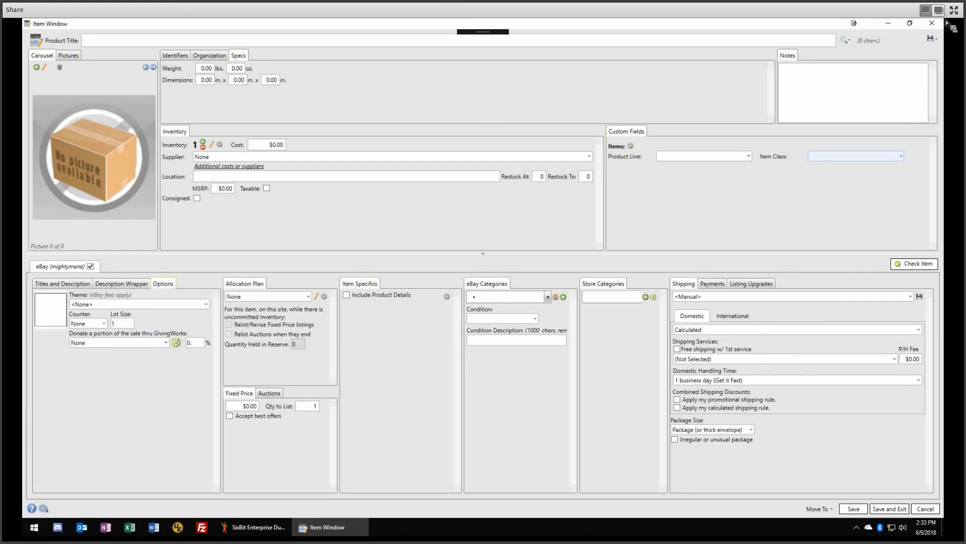
left_click(62, 284)
left_click(932, 23)
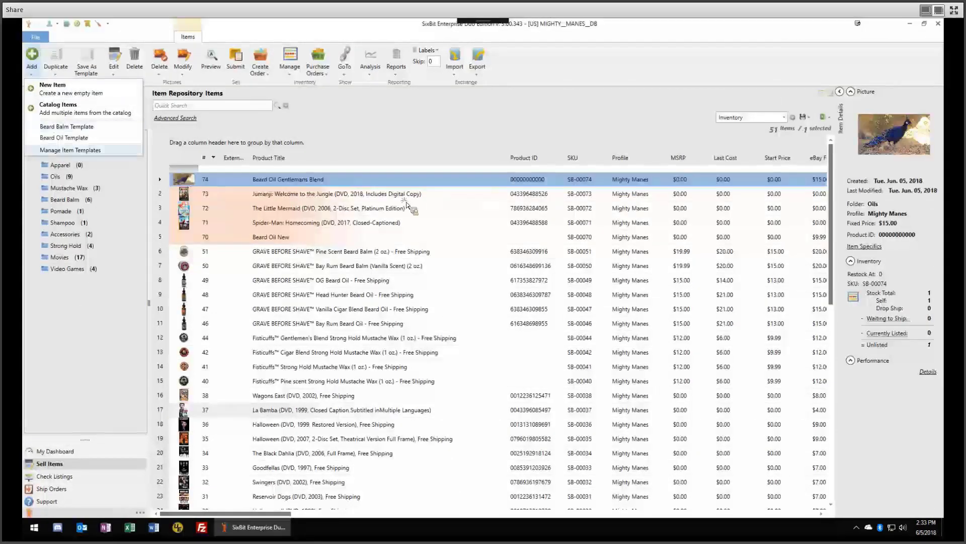
Open Beard Balm Template to review its contents, then clear it as the default item template
key("Return")
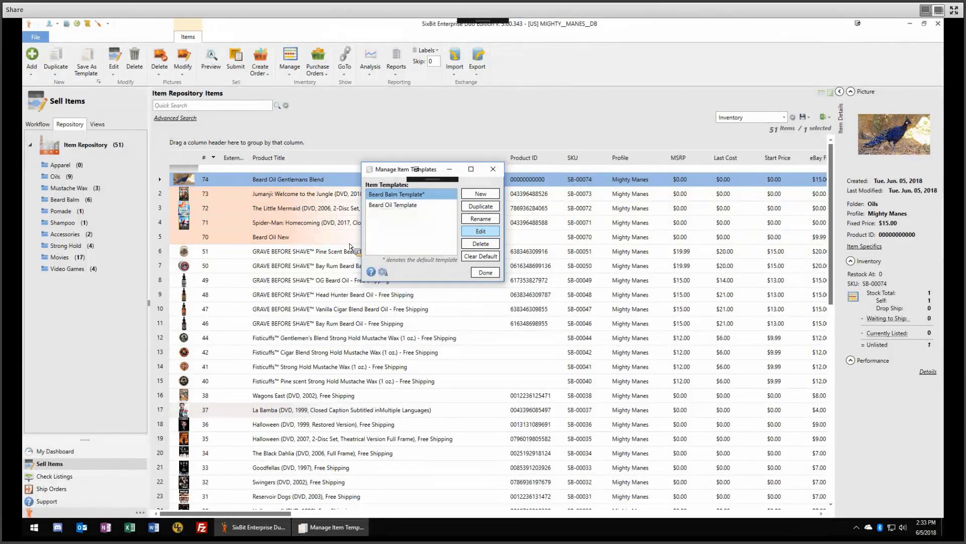
key("Return")
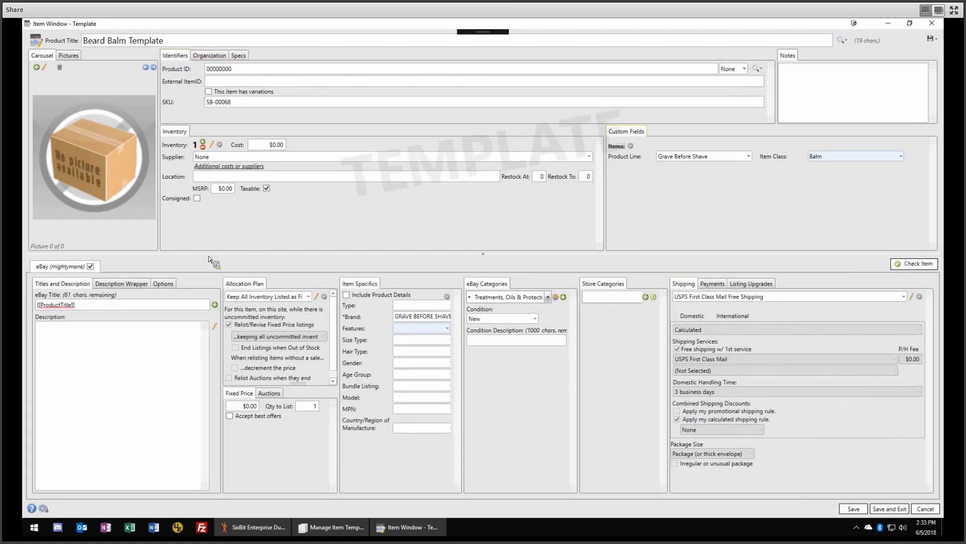
left_click(932, 23)
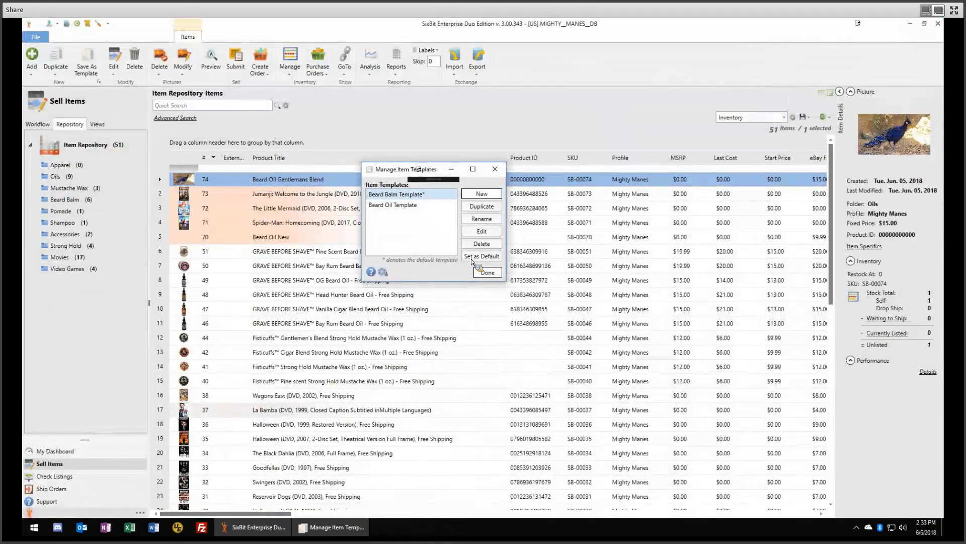
left_click(473, 257)
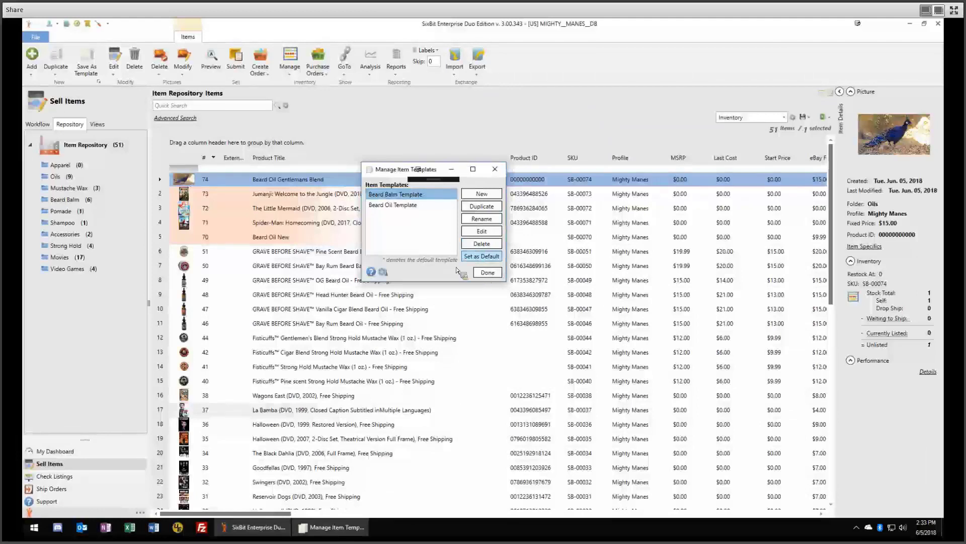
left_click(486, 272)
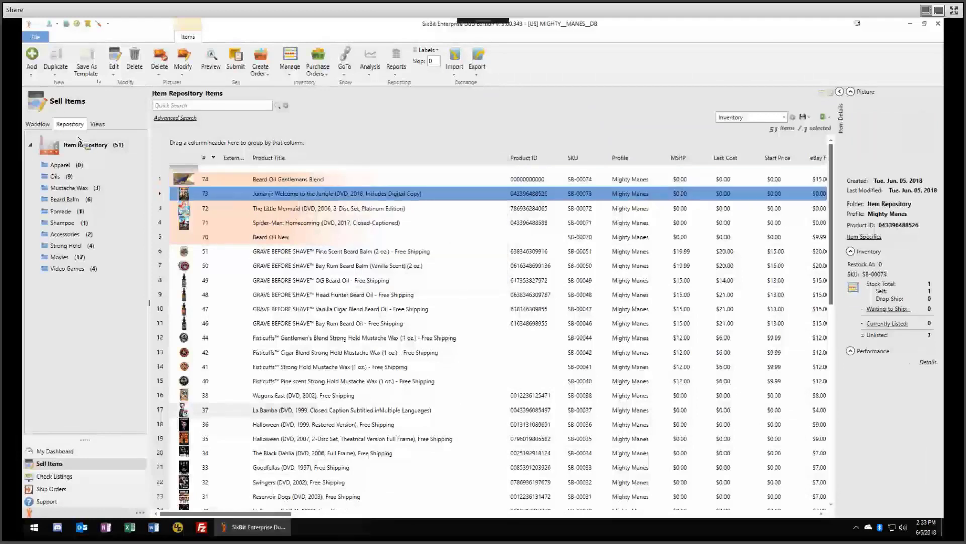
Set Beard Oil Template as the default item template and create two new items from it
left_click(32, 75)
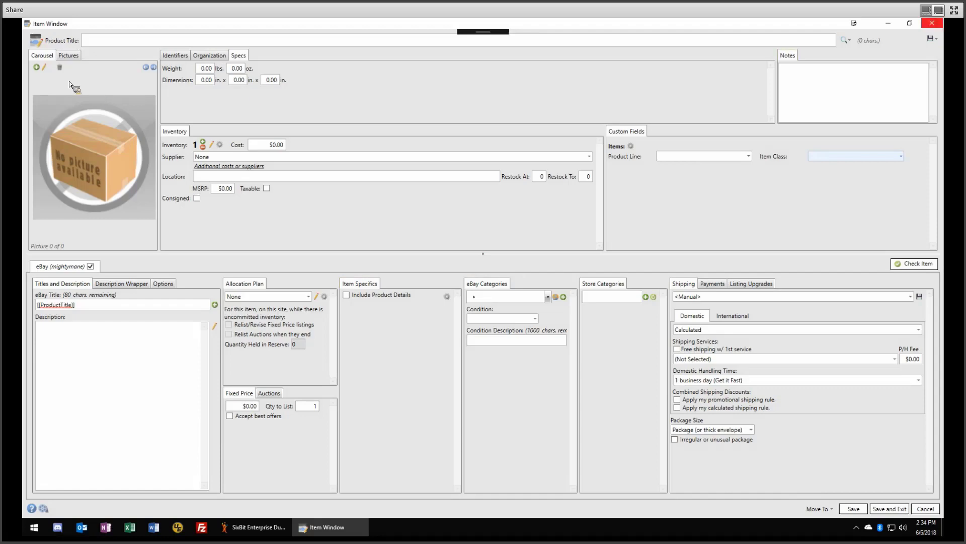
left_click(932, 24)
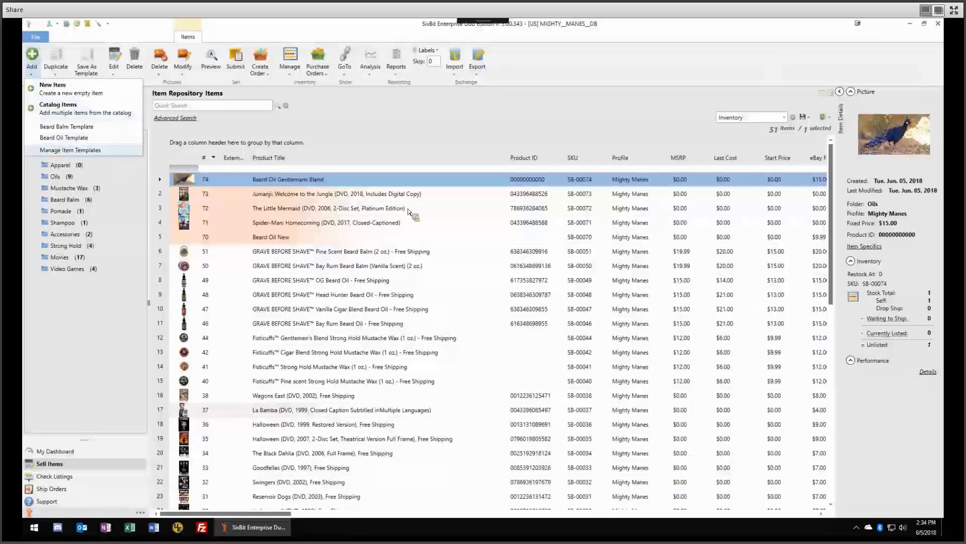
left_click(75, 150)
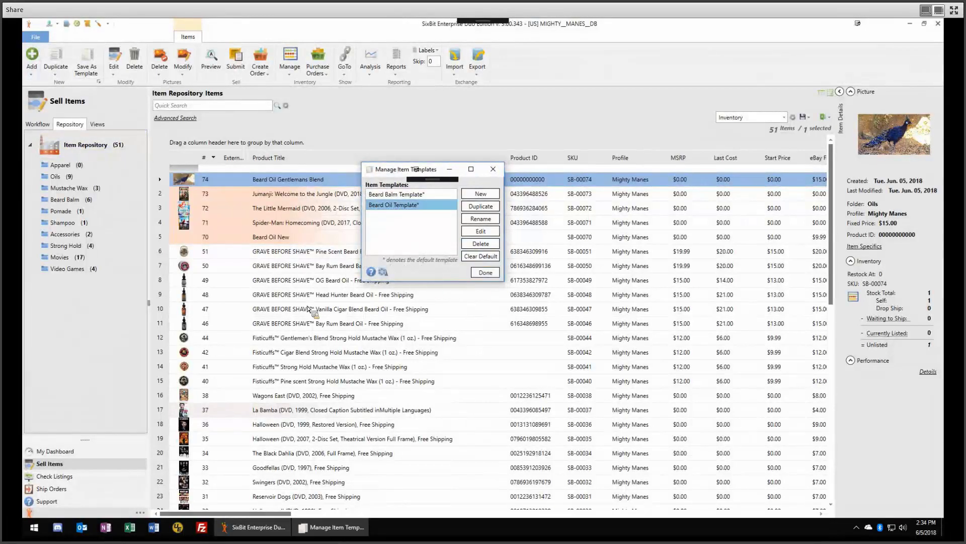
left_click(488, 272)
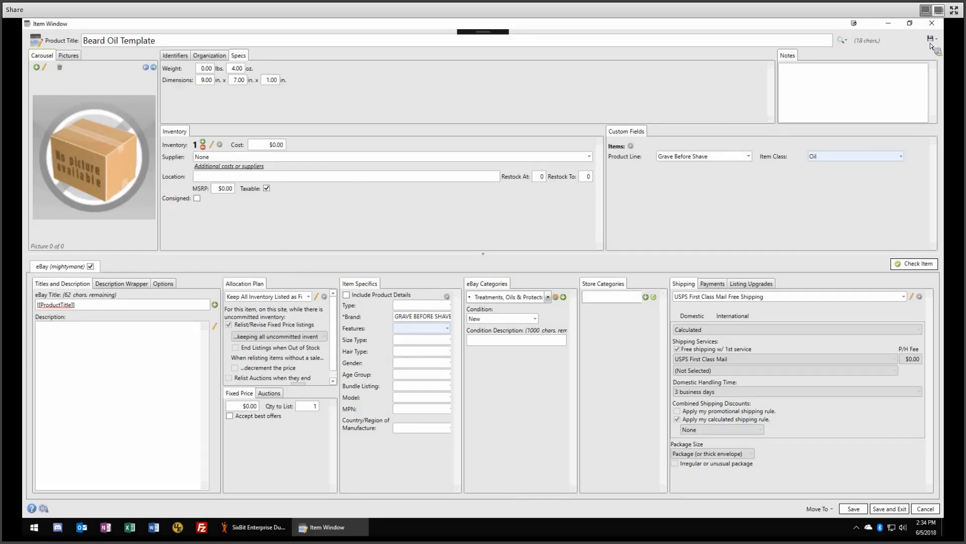
left_click(932, 23)
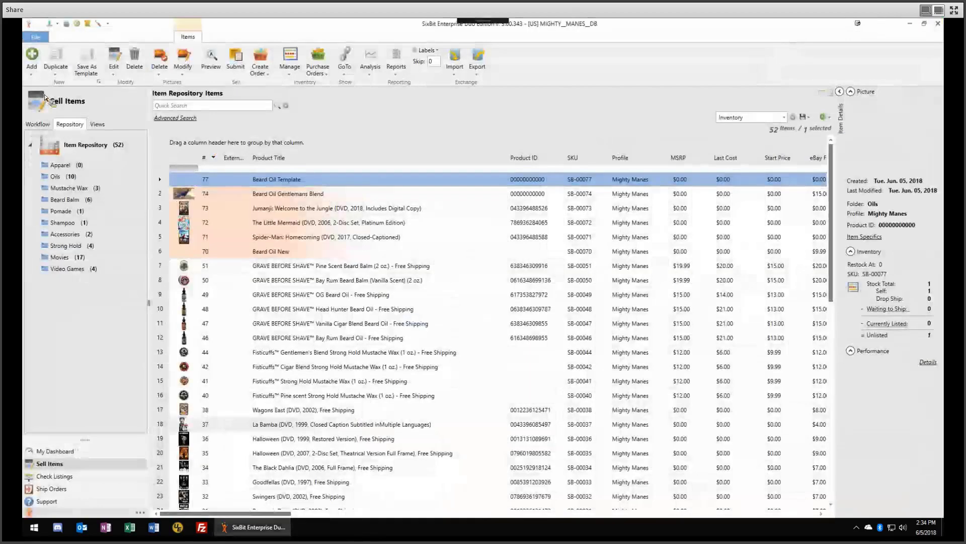
left_click(31, 74)
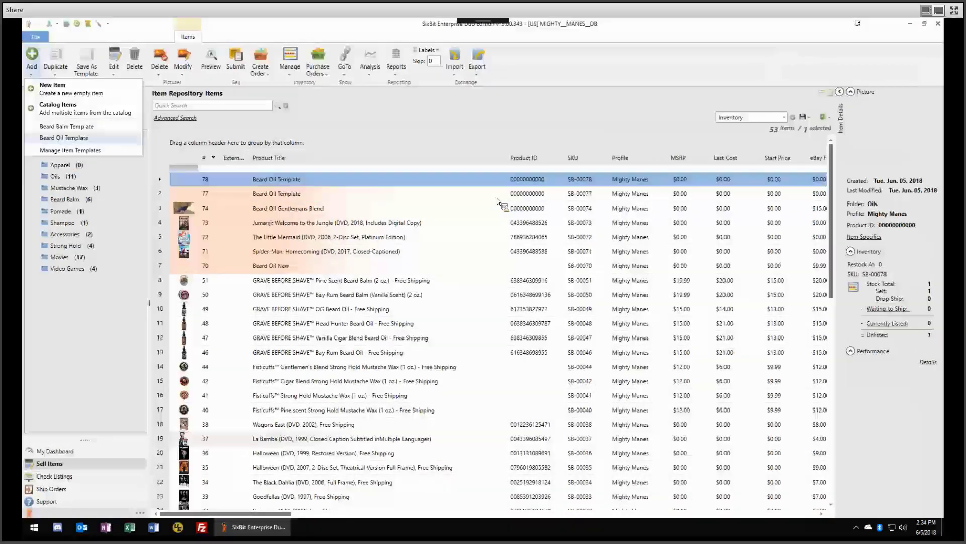
Clear Beard Oil Template as the default item template and select item 77 in the repository
left_click(70, 150)
left_click(392, 205)
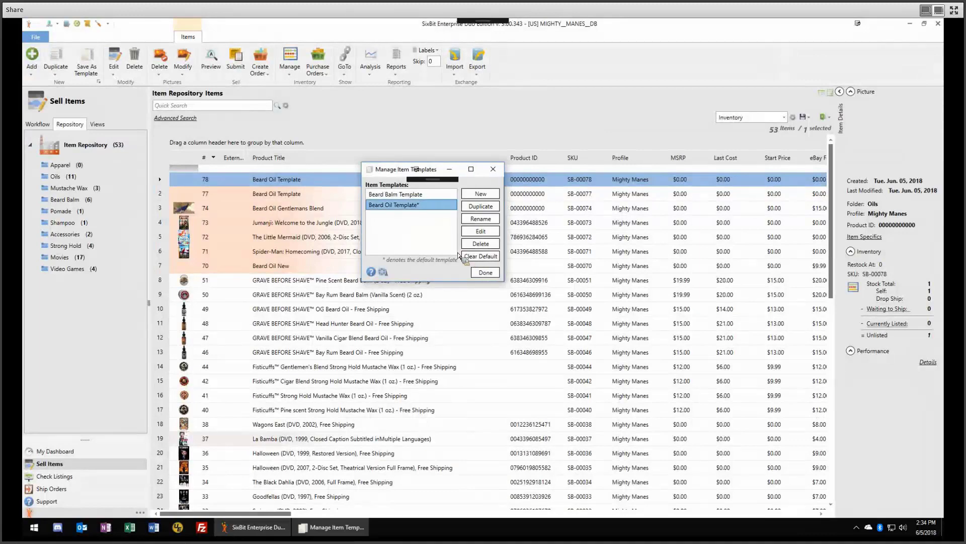
left_click(481, 256)
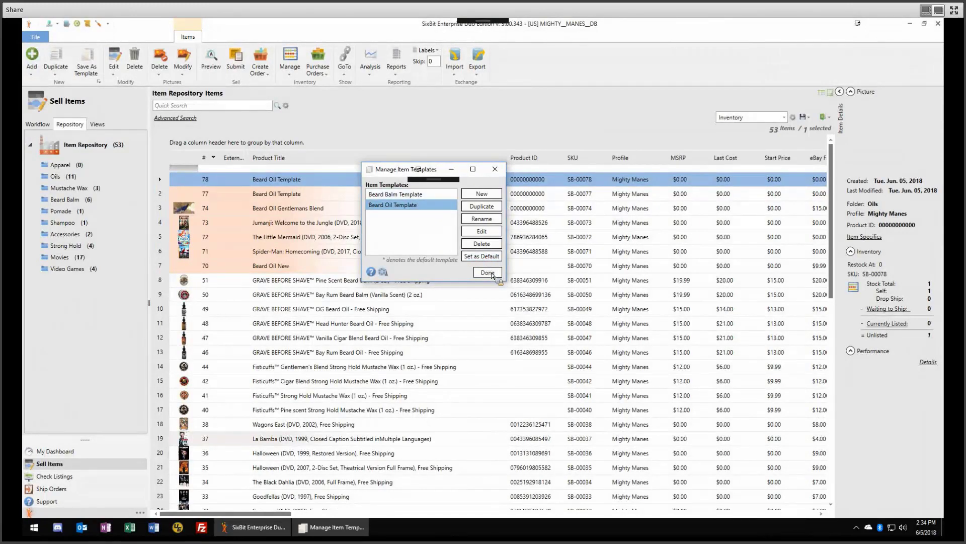
key("Return")
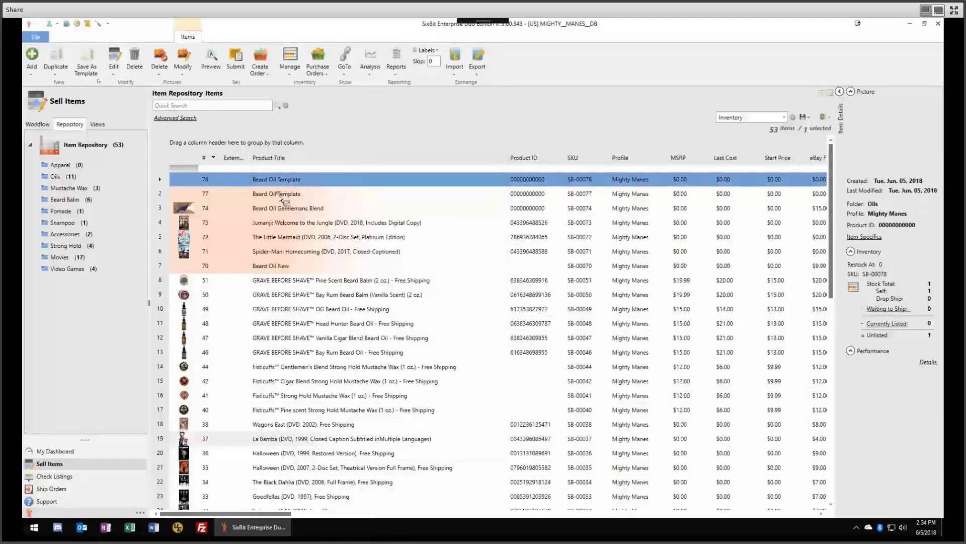
left_click(38, 79)
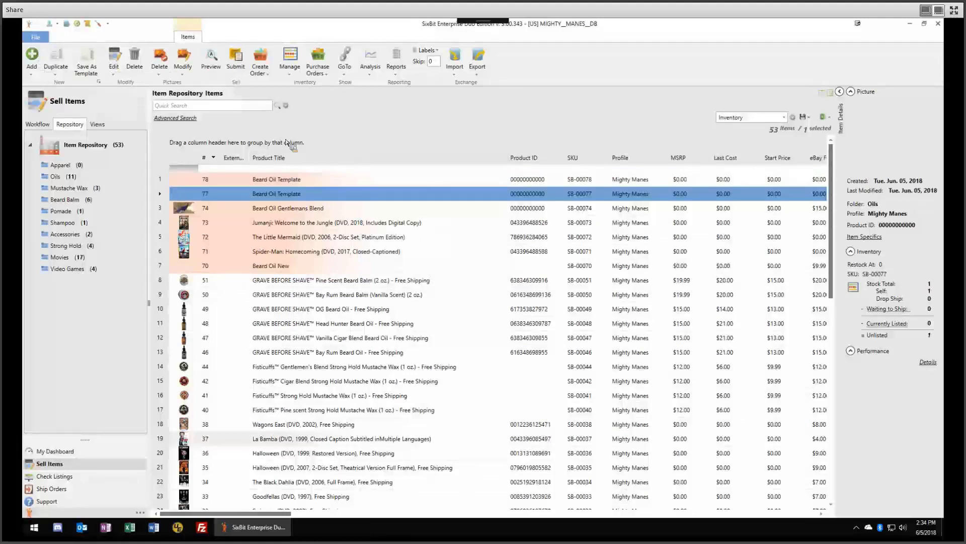
Duplicate the Spider-Man: Homecoming DVD item, number 71, in the item repository
left_click(367, 140)
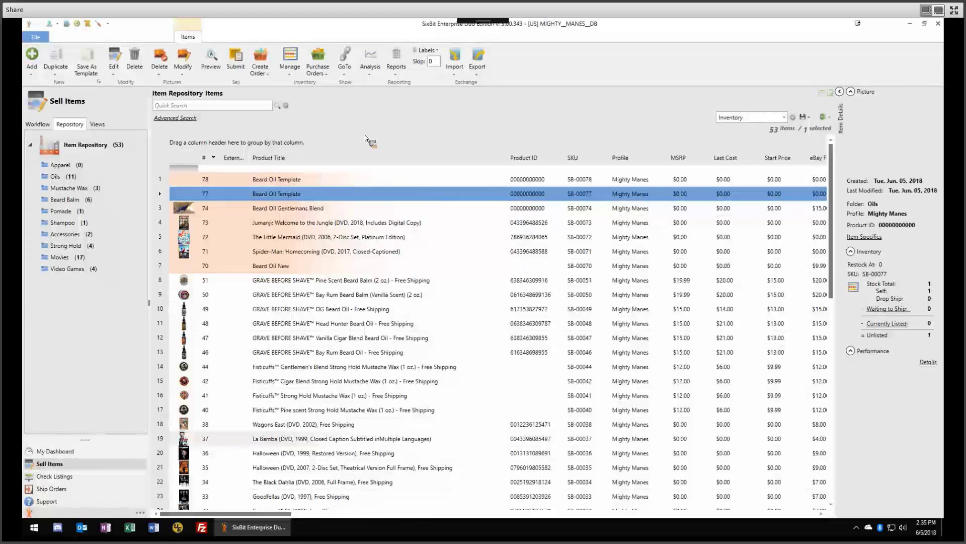
left_click(56, 79)
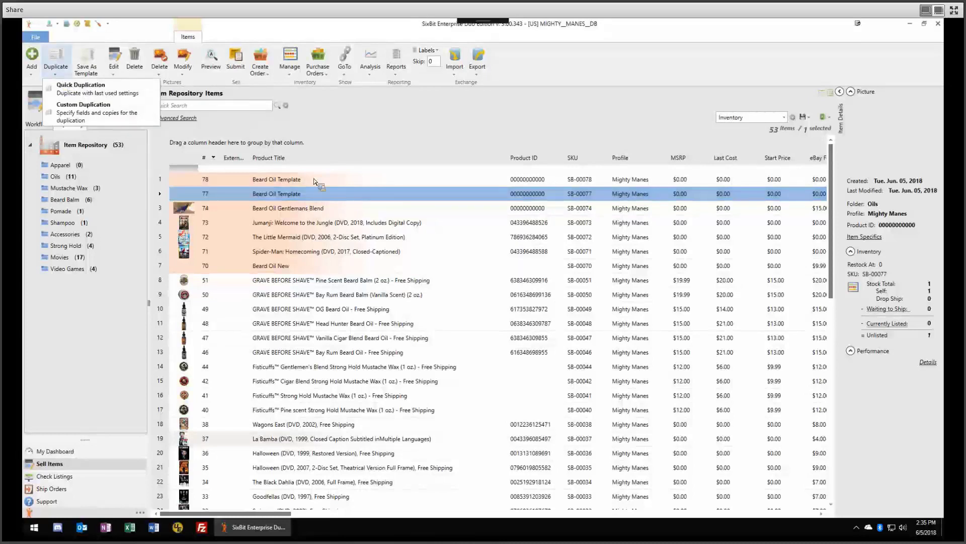
left_click(318, 237)
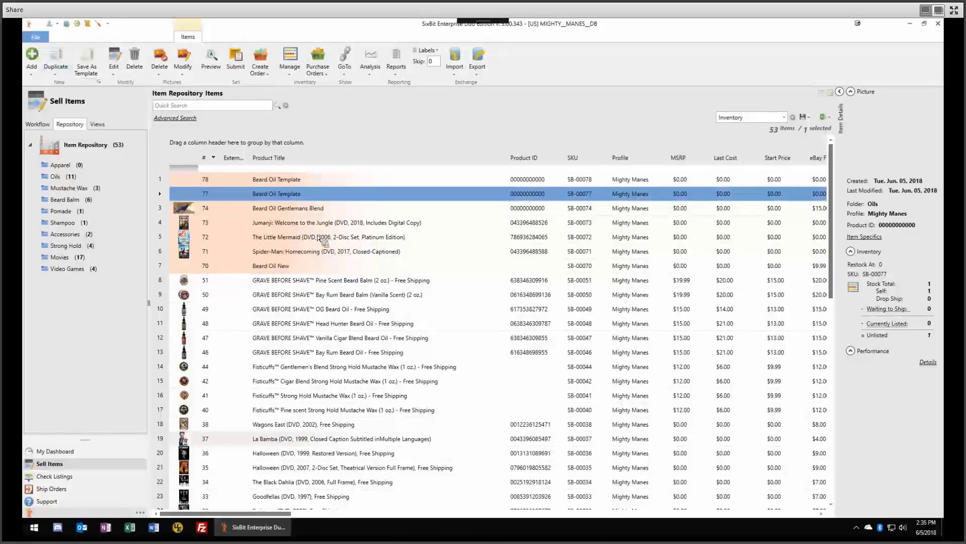
key("Down")
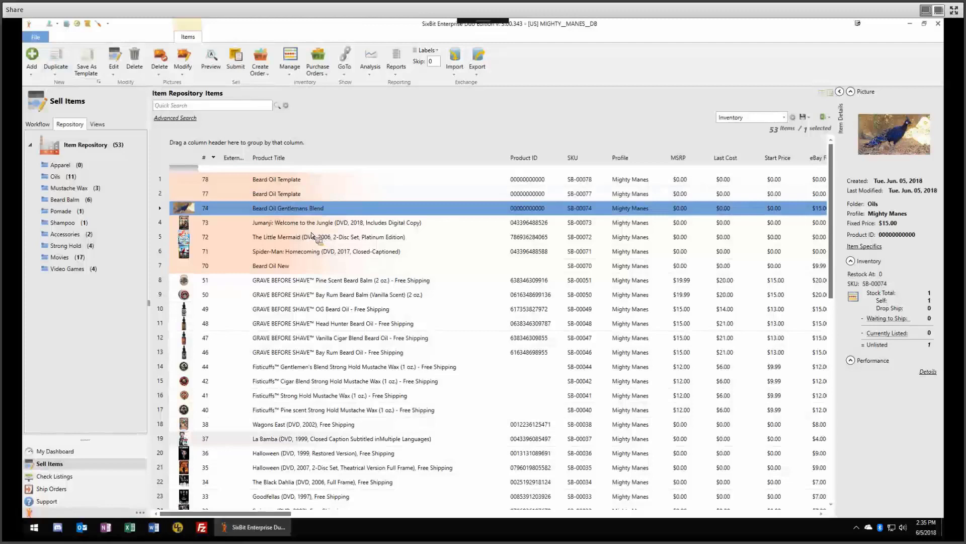
left_click(288, 254)
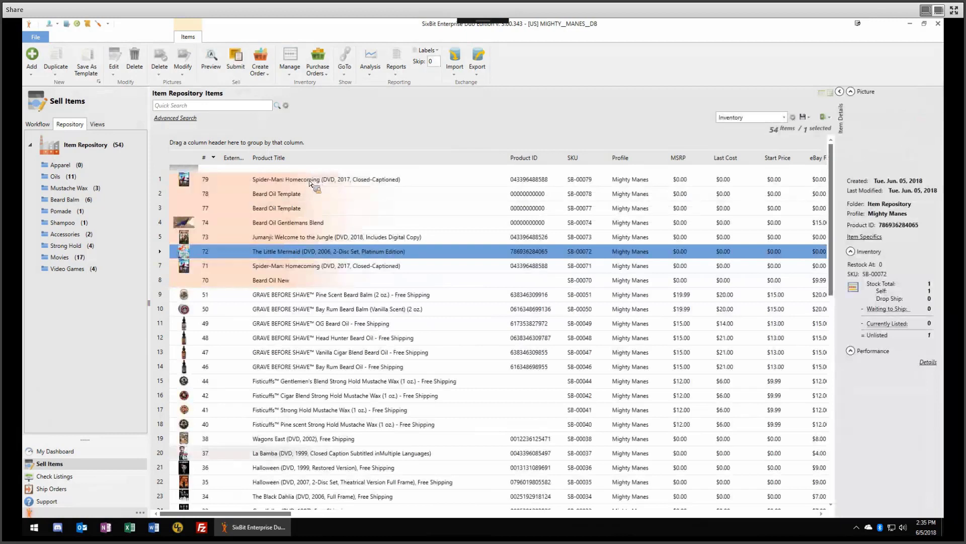
Open the duplicated Spider-Man: Homecoming item 79, enter TEST as its eBay description, and save and close it
double_click(313, 182)
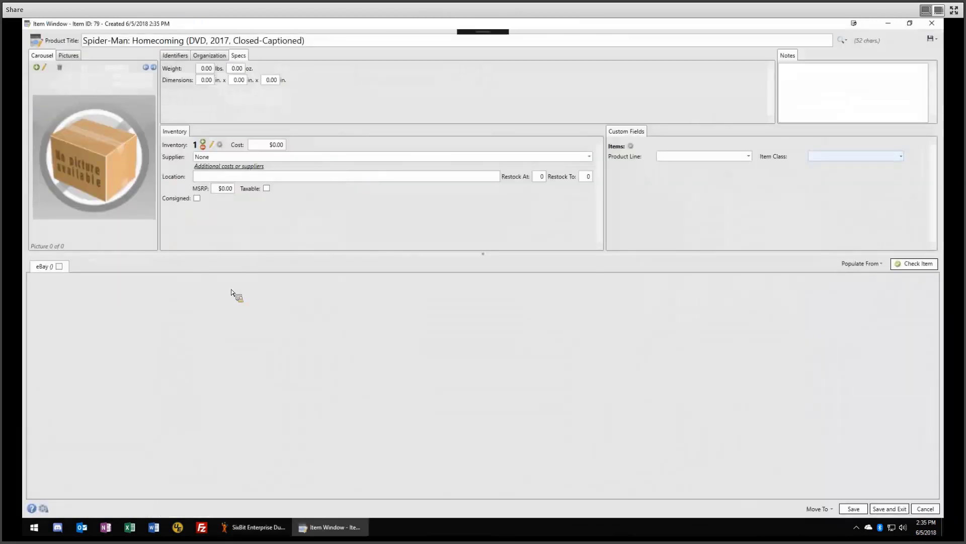
left_click(115, 434)
type("TEST")
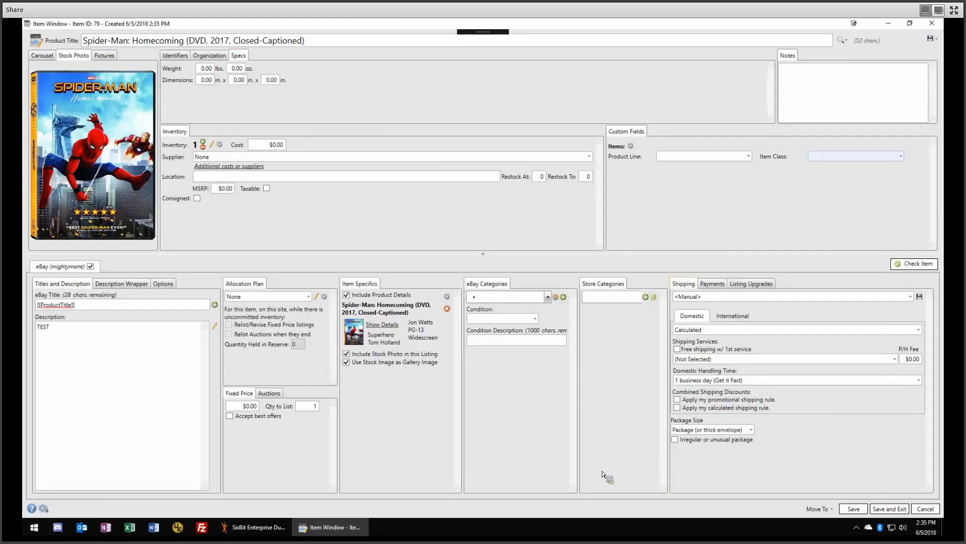
left_click(889, 509)
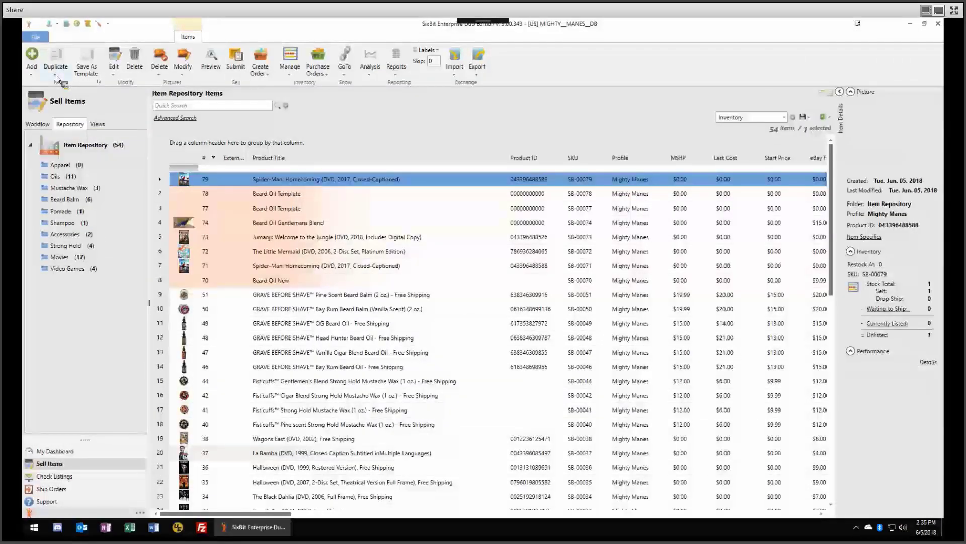
Open custom duplication for item 79, exclude Pictures and Product ID from the copied fields, and cancel the duplication
left_click(56, 75)
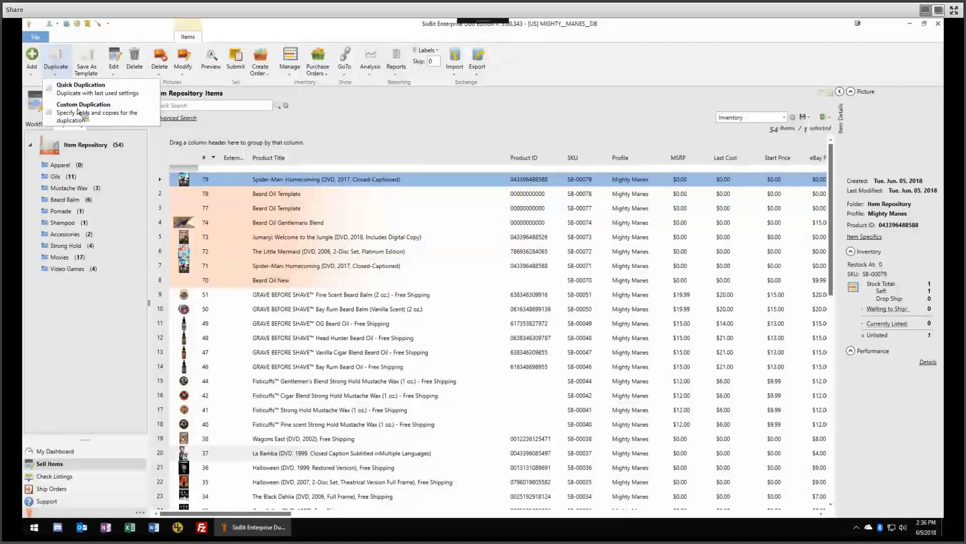
left_click(125, 116)
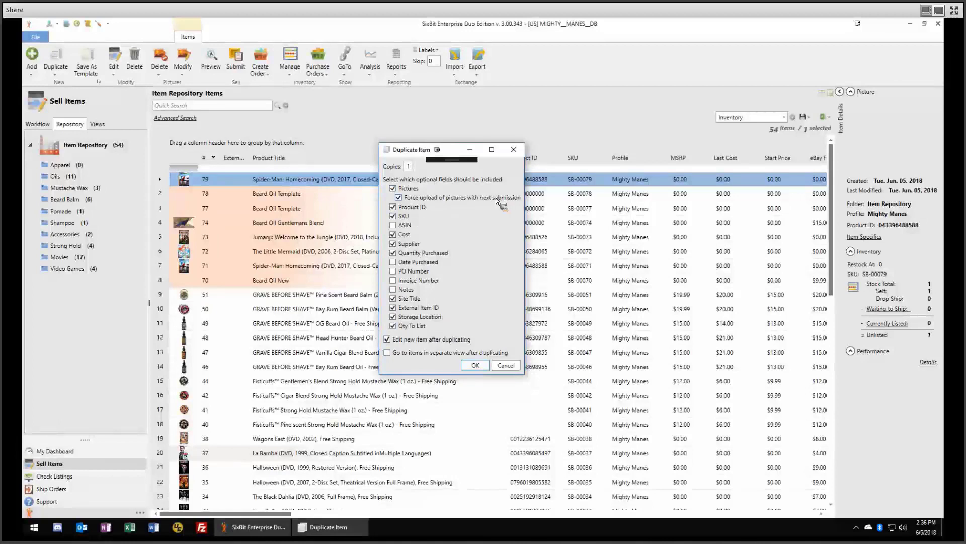
left_click(394, 189)
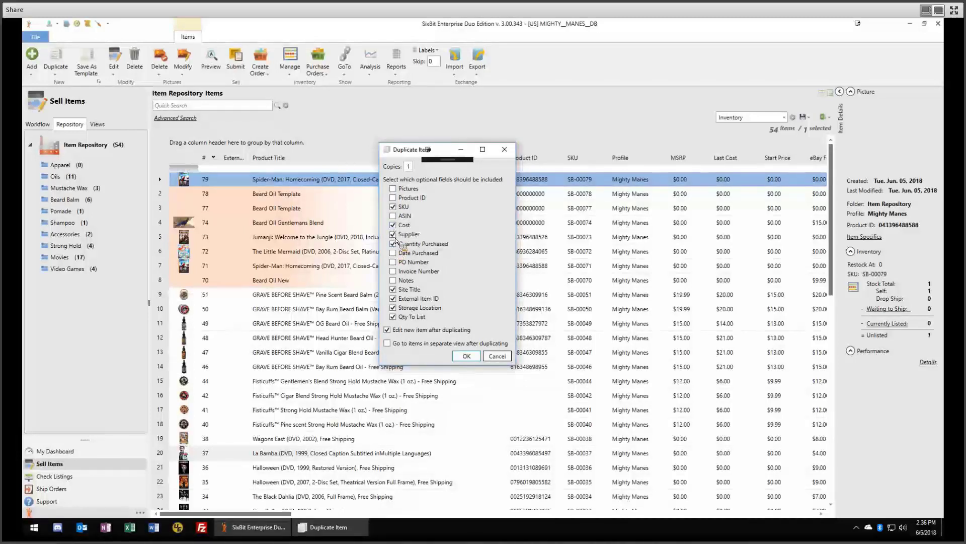
left_click(396, 208)
left_click(393, 207)
left_click(464, 357)
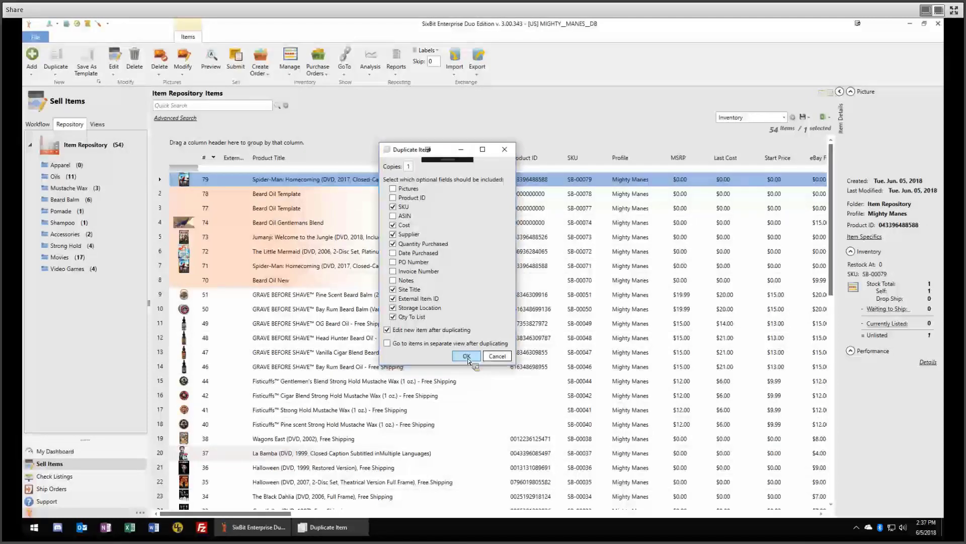
left_click(498, 359)
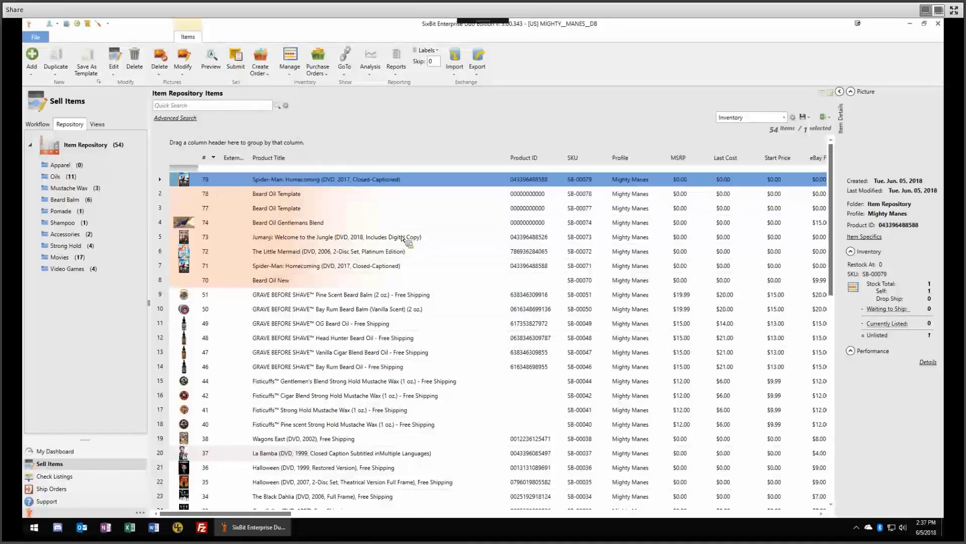
Duplicate the Spider-Man: Homecoming item 79 and close the item window of the new copy
left_click(55, 71)
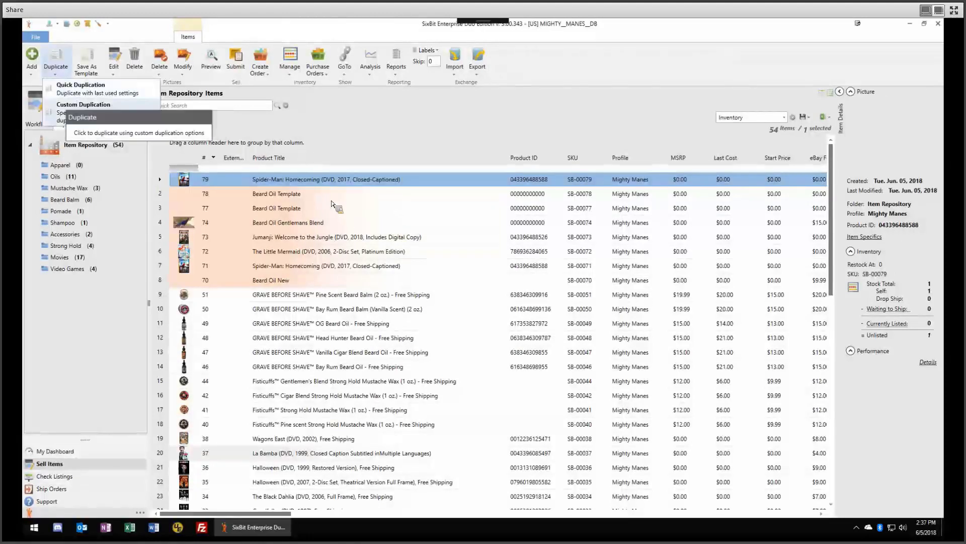
left_click(57, 74)
left_click(55, 70)
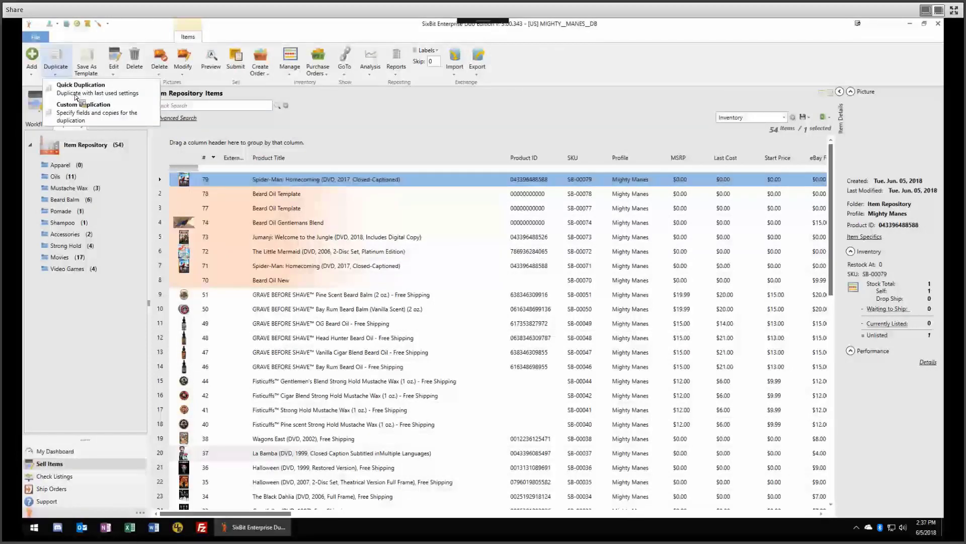
left_click(309, 181)
left_click(302, 187)
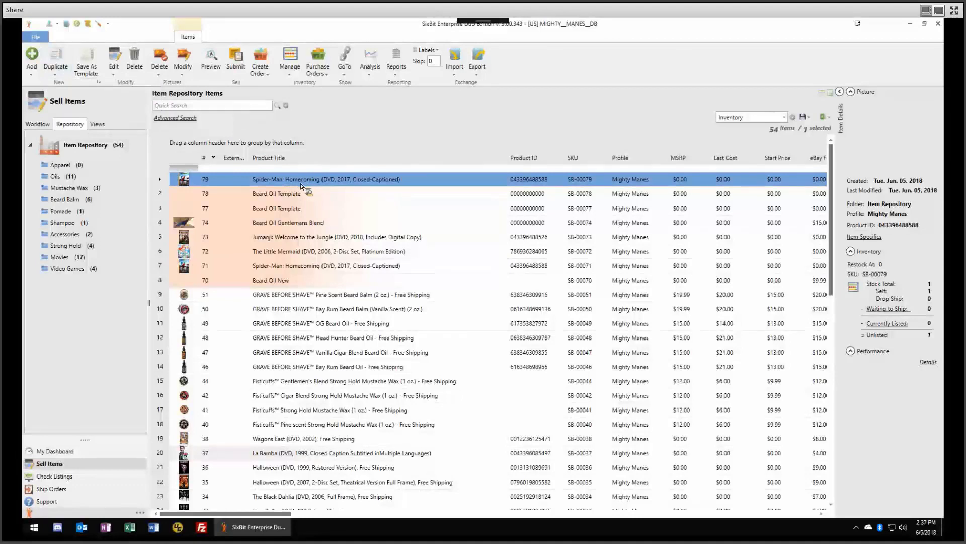
left_click(283, 181)
left_click(288, 195)
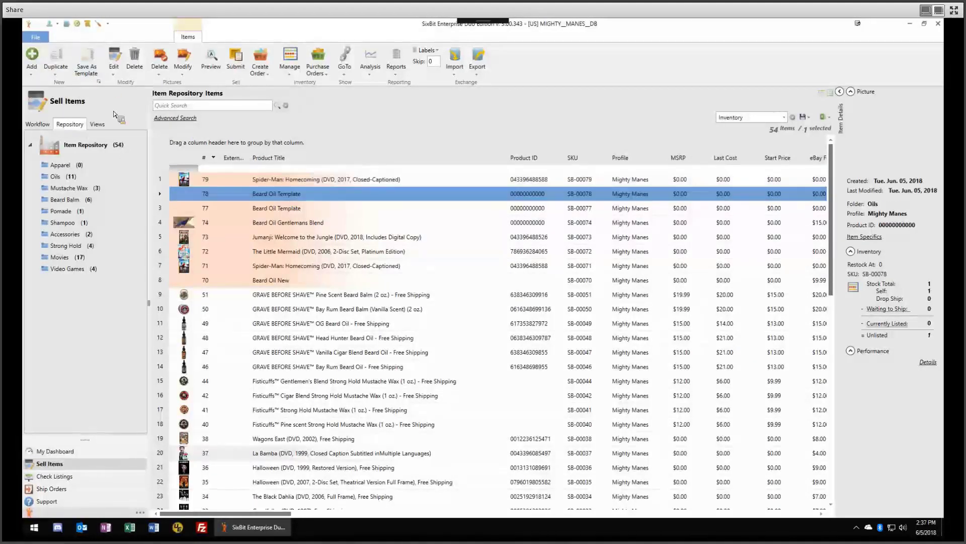
left_click(292, 180)
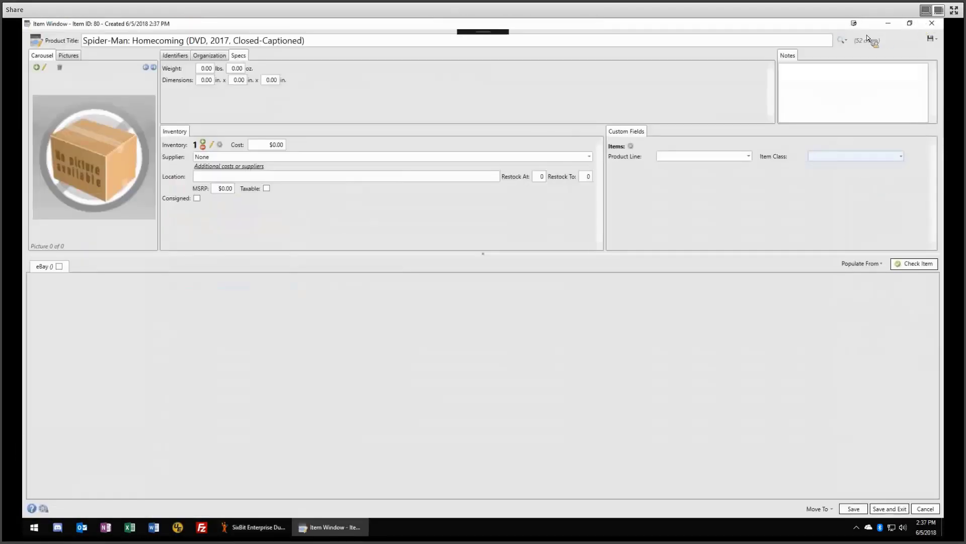
left_click(910, 24)
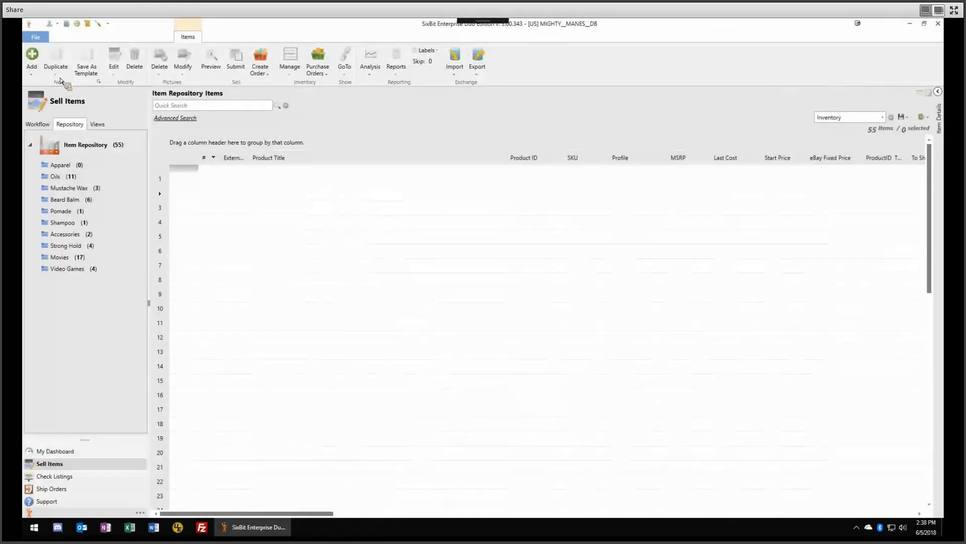
Duplicate the Spider-Man: Homecoming DVD item and close the new item's window
left_click(56, 73)
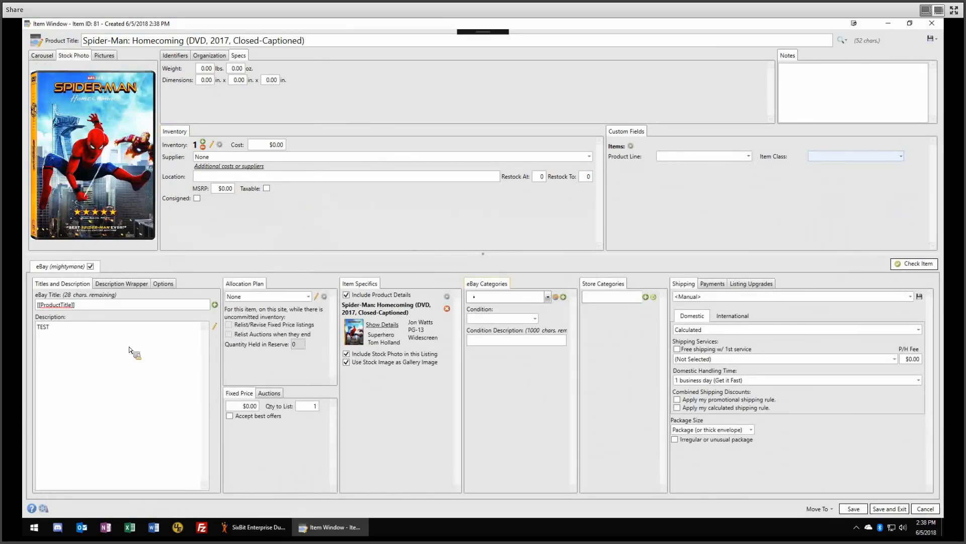
key("Escape")
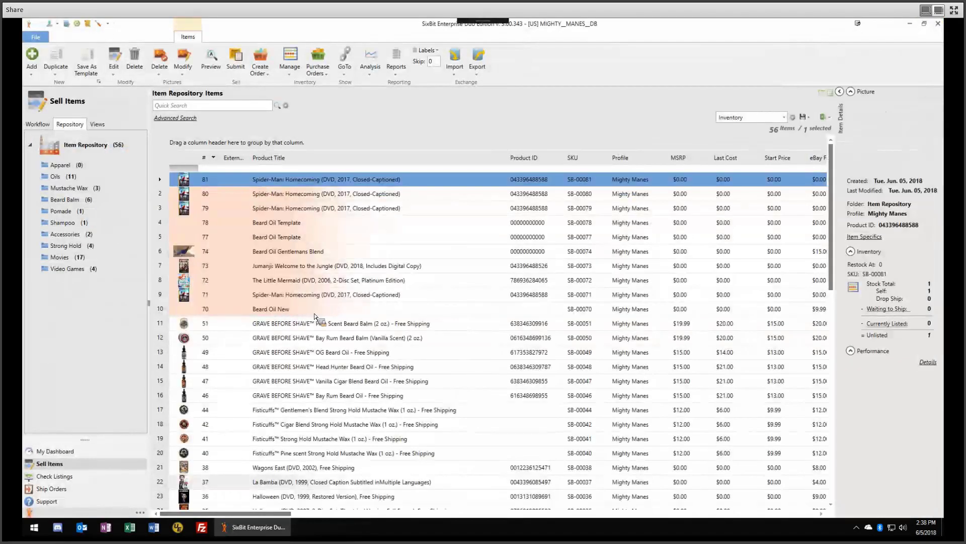
left_click(314, 312, "shift")
left_click(315, 313)
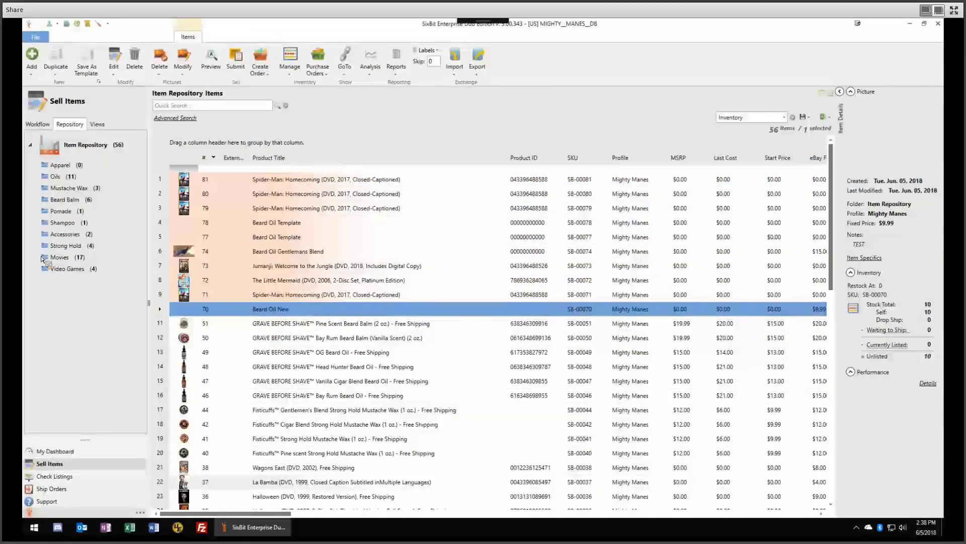
left_click(292, 180)
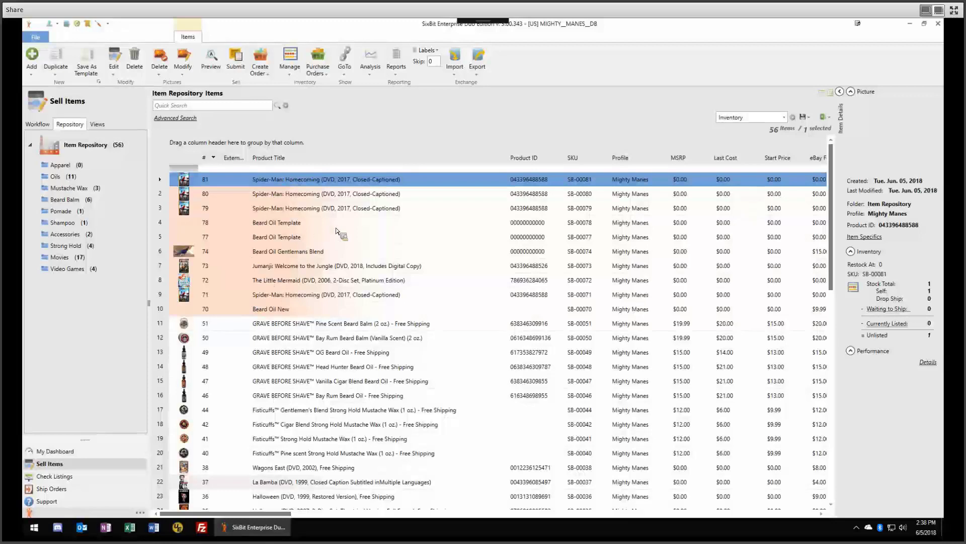
left_click(382, 193)
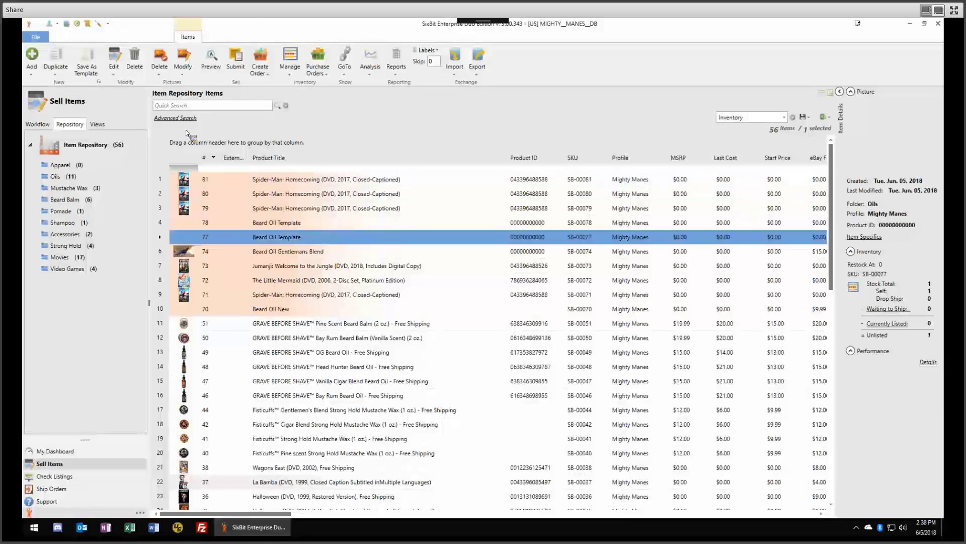
Review the options for adding new items, adding from the catalog or templates, and importing items from a file
left_click(32, 66)
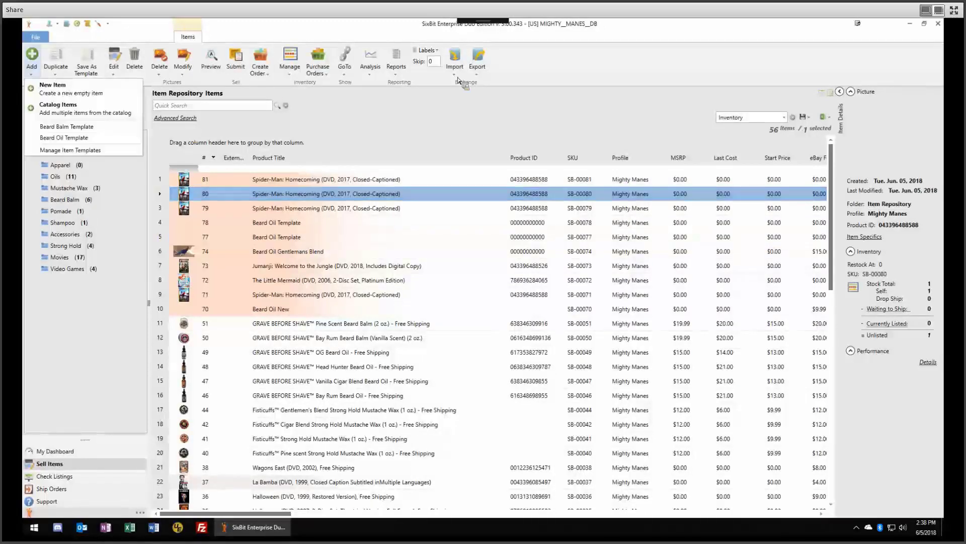
left_click(456, 75)
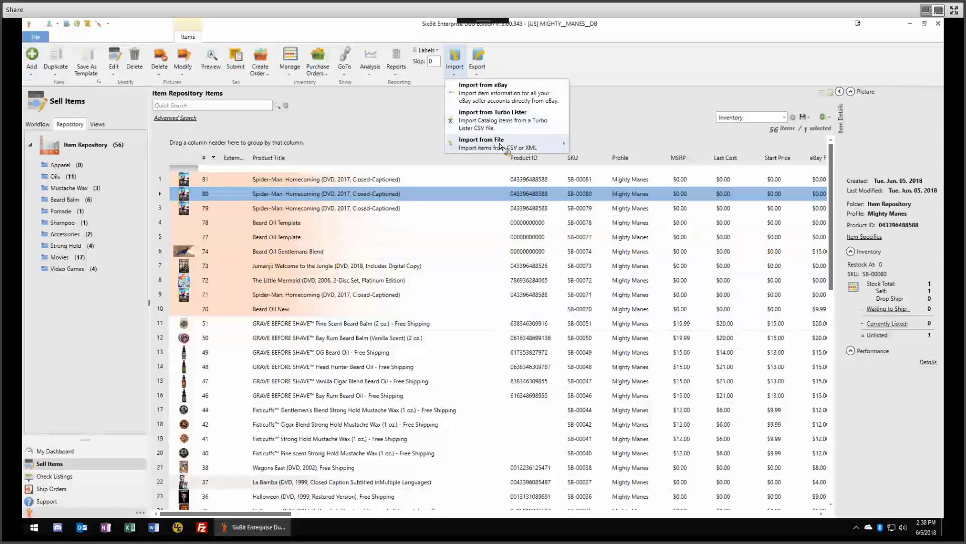
mouse_move(502, 146)
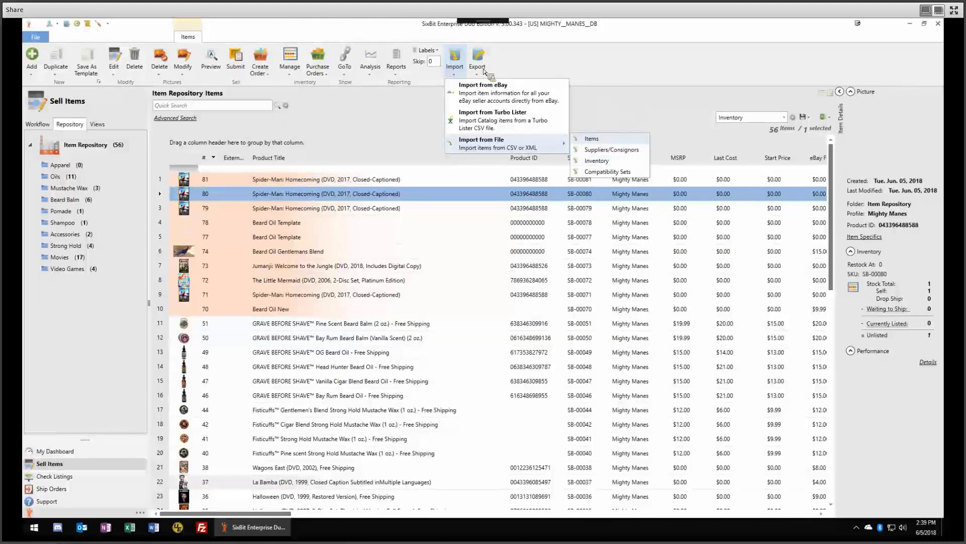
left_click(456, 75)
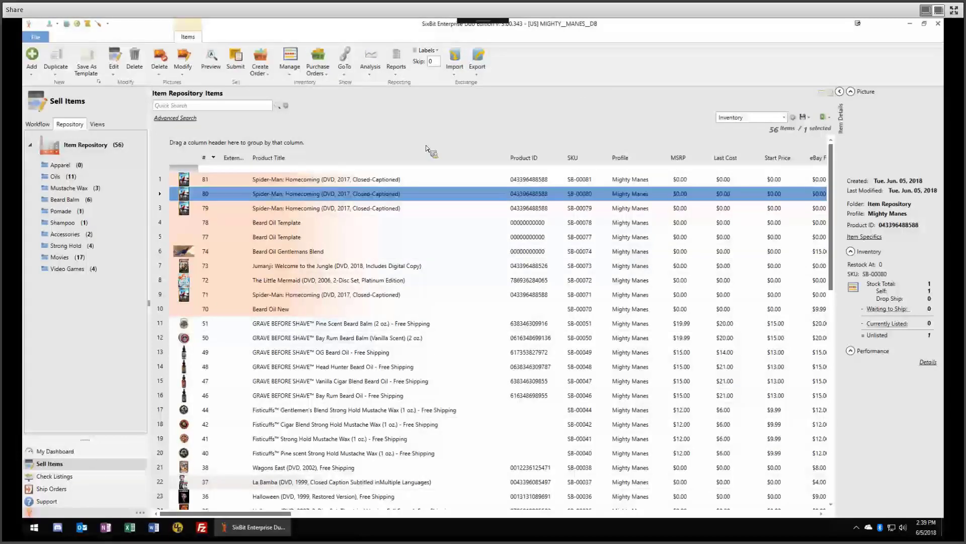
left_click(391, 180)
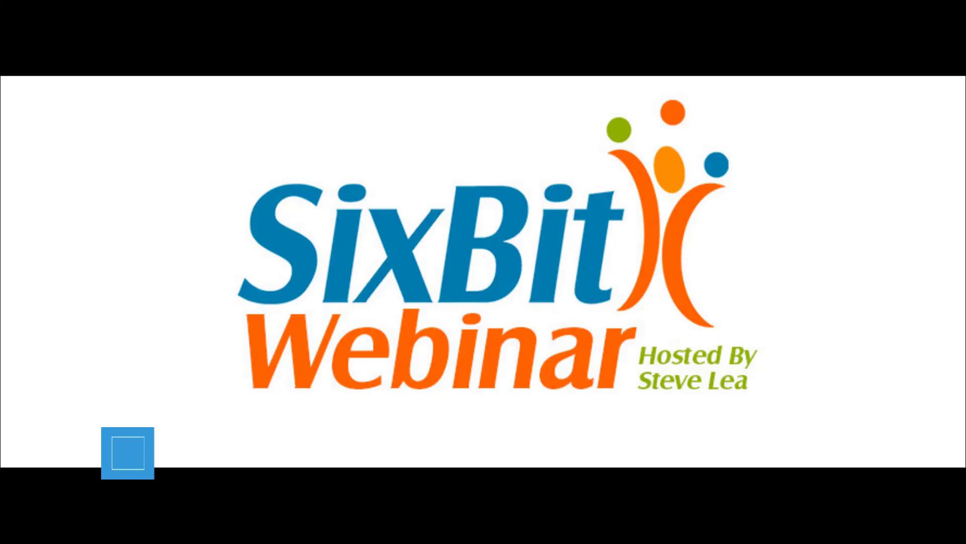
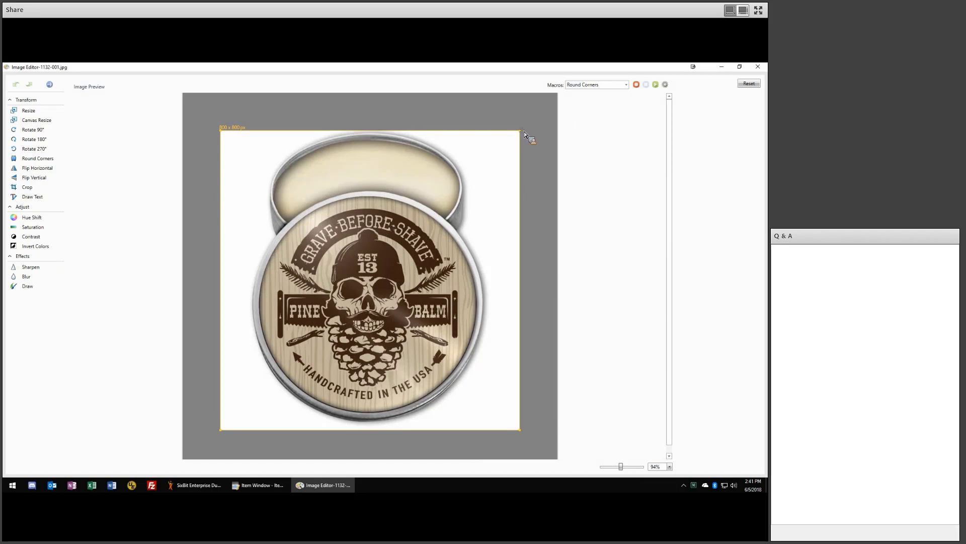
Try enlarging the canvas of picture 1132-001.jpg to about 810 x 821 px and close the image editor
mouse_move(524, 132)
left_mouse_down()
mouse_move(535, 129)
mouse_move(501, 151)
mouse_move(468, 152)
mouse_move(542, 126)
mouse_move(542, 115)
mouse_move(526, 124)
left_mouse_up()
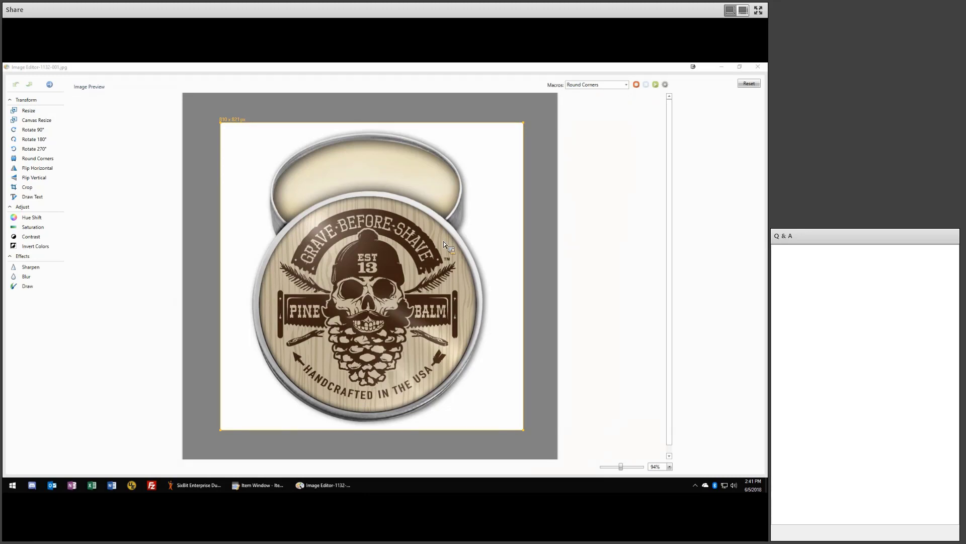
left_click(26, 85)
left_click(758, 67)
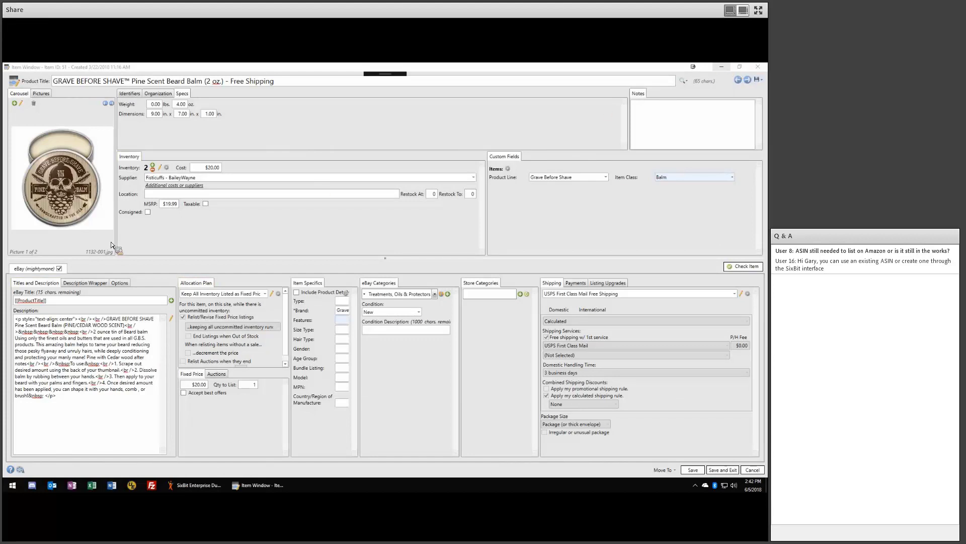
Open picture 1132-001.jpg from the item's pictures and adjust the crop frame around the balm tin to about 790 x 769 px
left_click(41, 95)
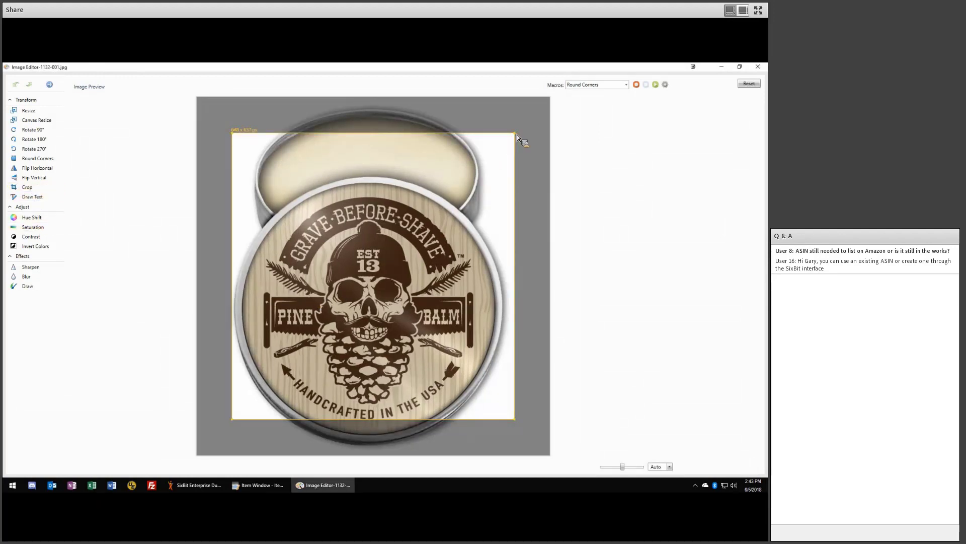
left_click_drag(516, 135, 530, 116)
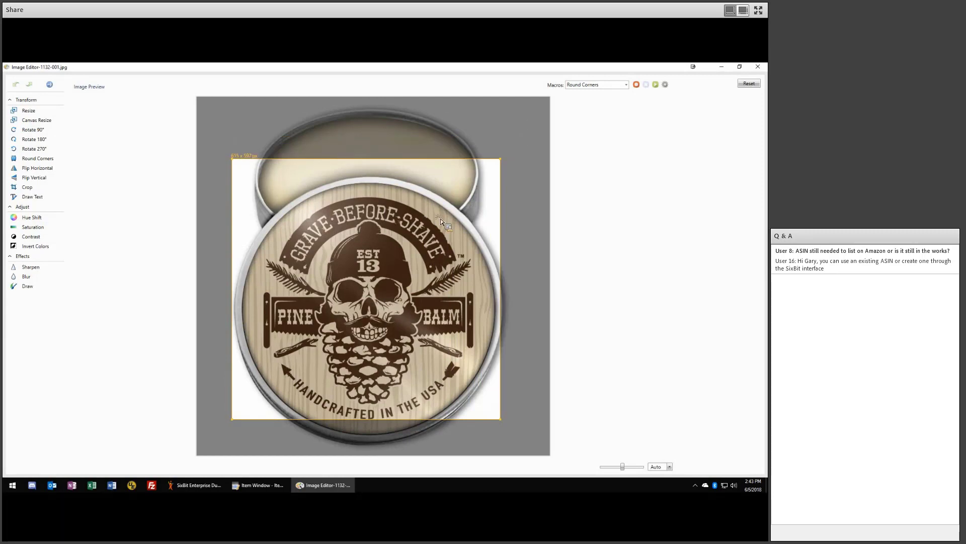
left_click_drag(440, 218, 337, 216)
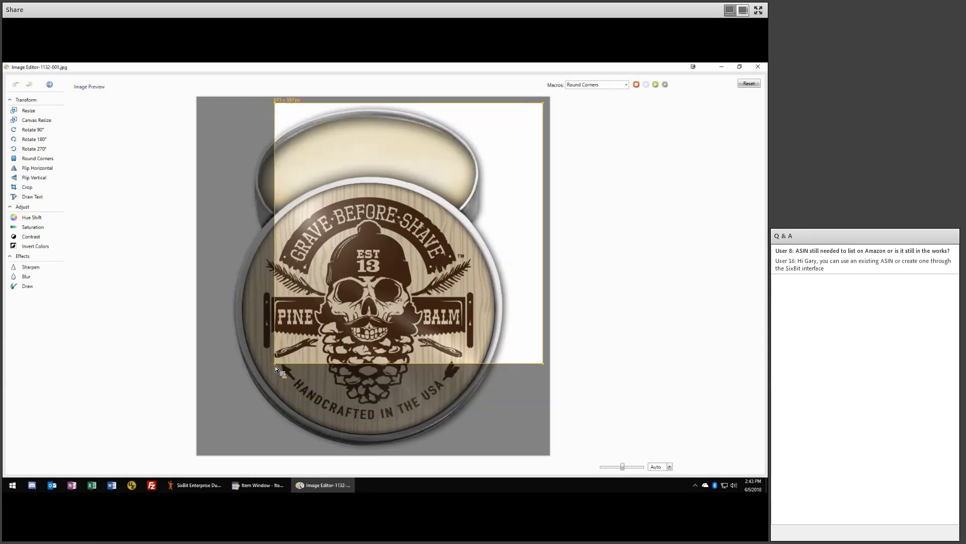
mouse_move(274, 364)
left_mouse_down()
mouse_move(264, 373)
mouse_move(269, 367)
left_mouse_up()
left_click_drag(333, 313, 304, 348)
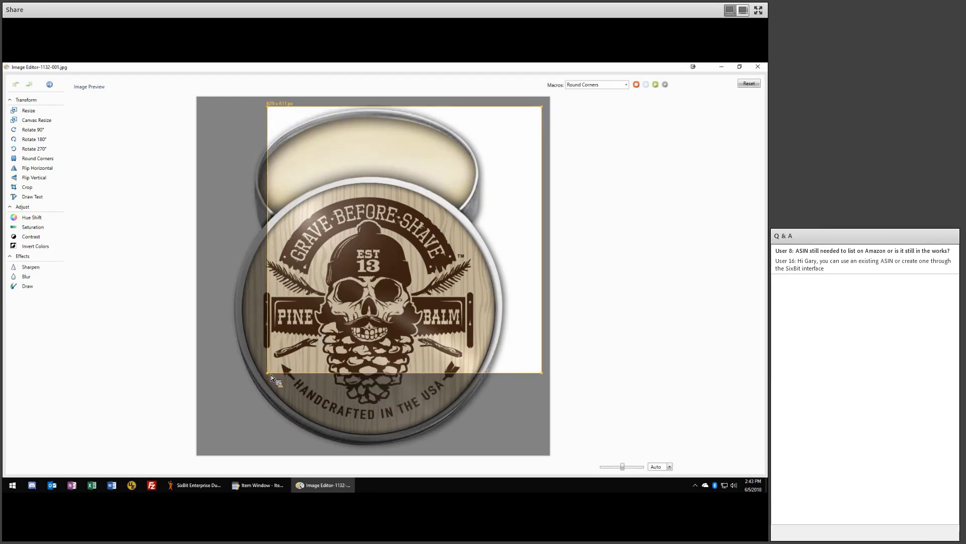
left_click_drag(270, 376, 205, 456)
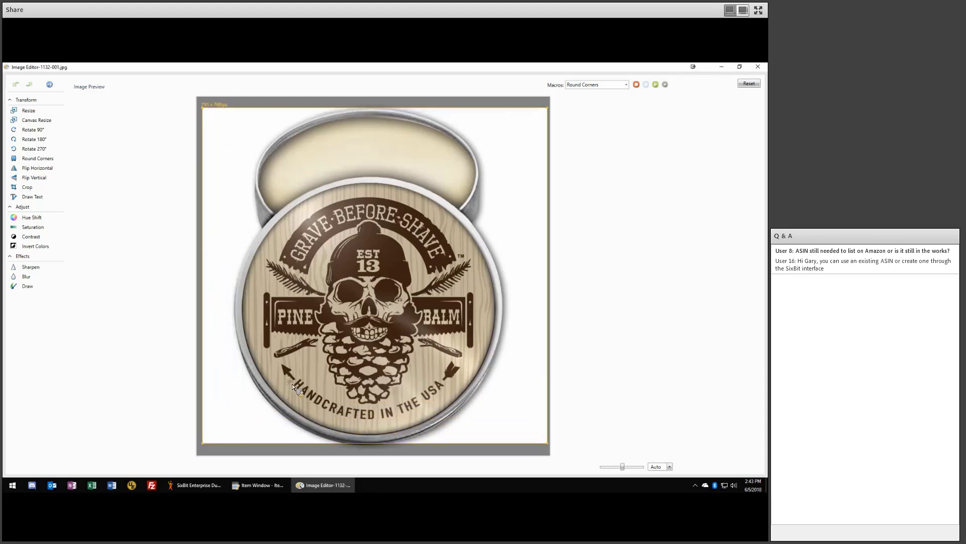
left_click_drag(292, 384, 289, 386)
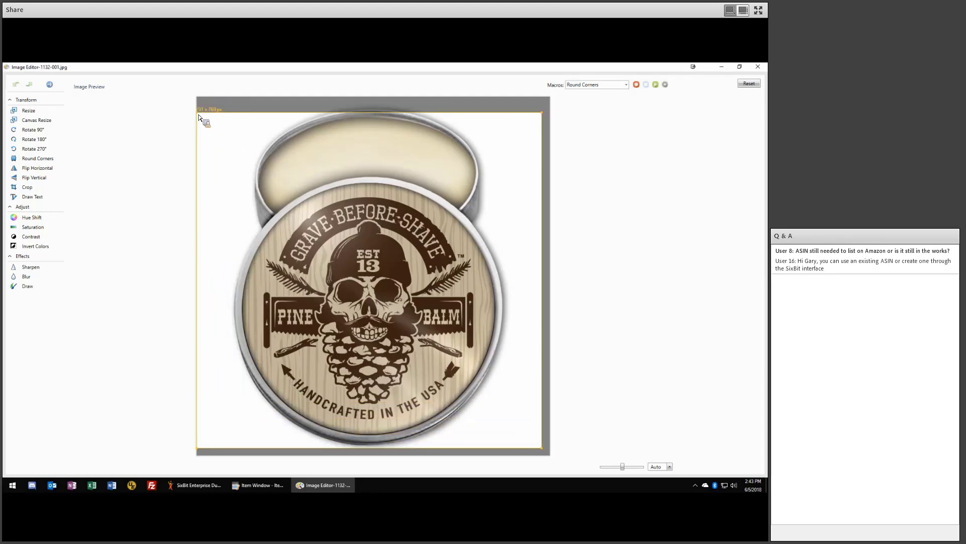
left_click_drag(275, 138, 280, 211)
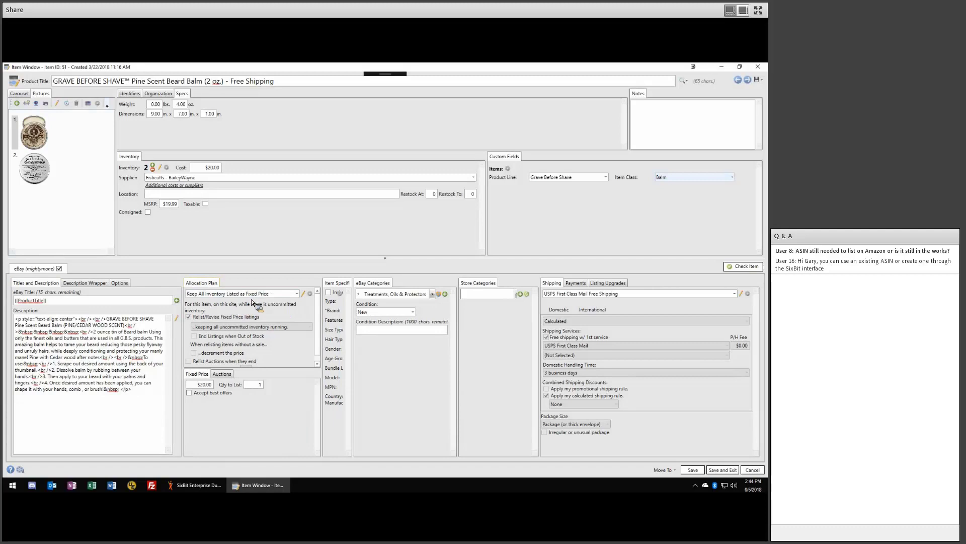
Edit the Pine Scent Beard Balm's allocation plan, choosing to relist fixed price listings keeping all uncommitted inventory running
left_click(303, 295)
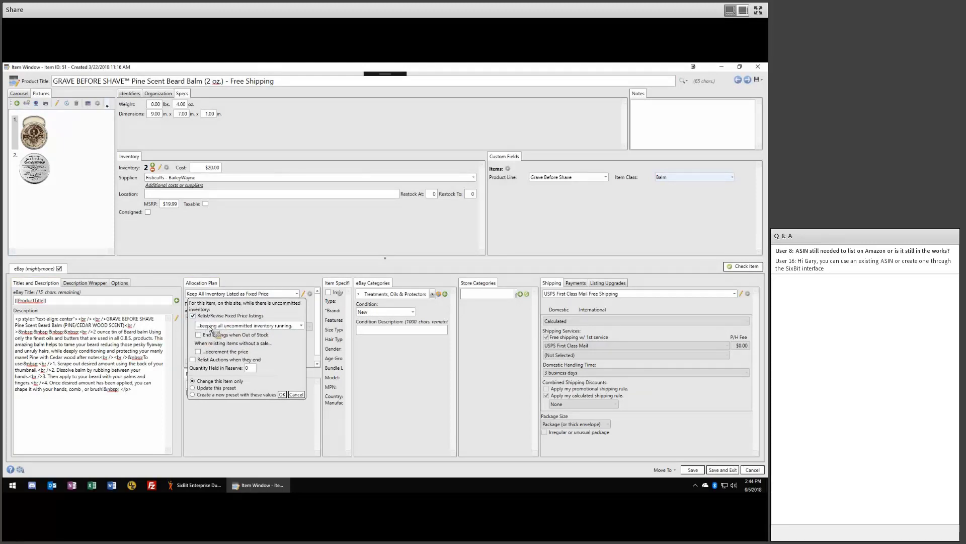
left_click(301, 325)
left_click(300, 327)
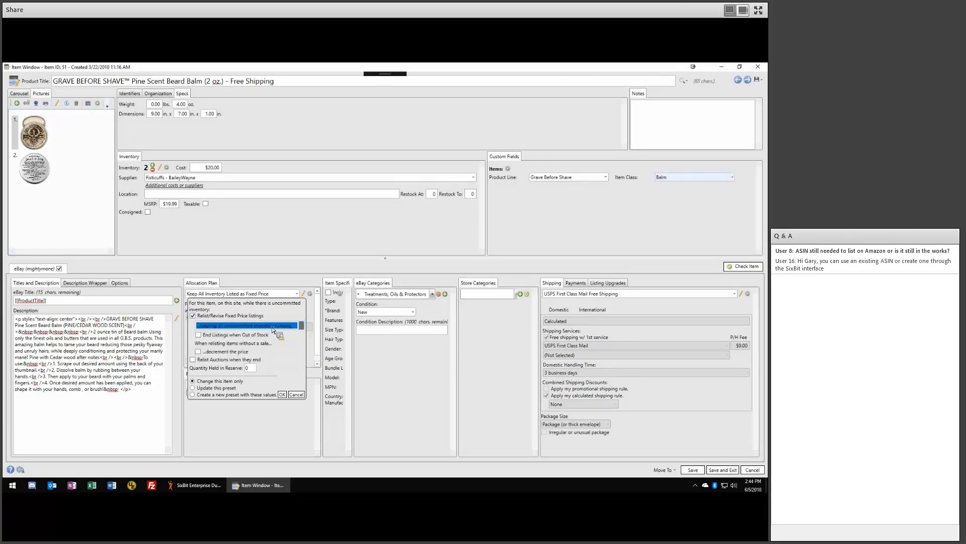
left_click(303, 328)
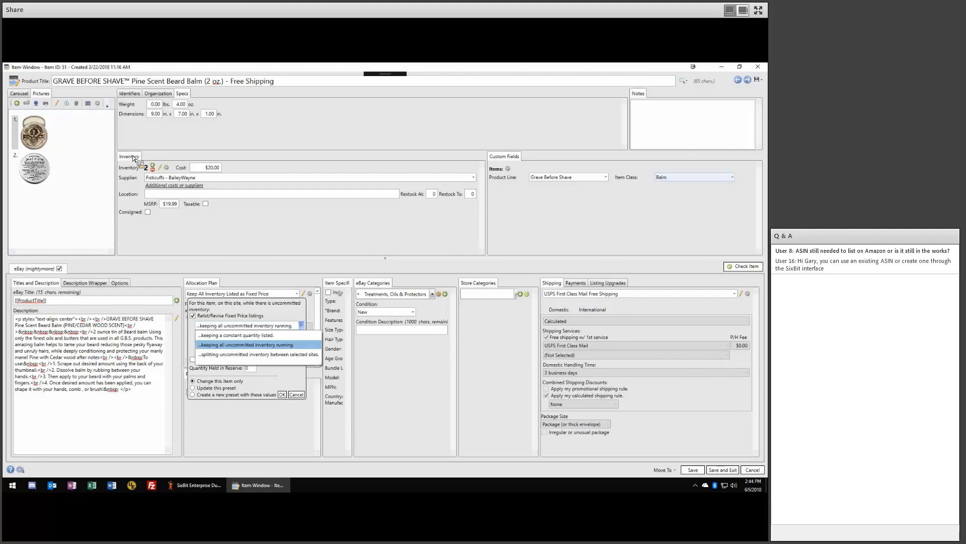
left_click(263, 346)
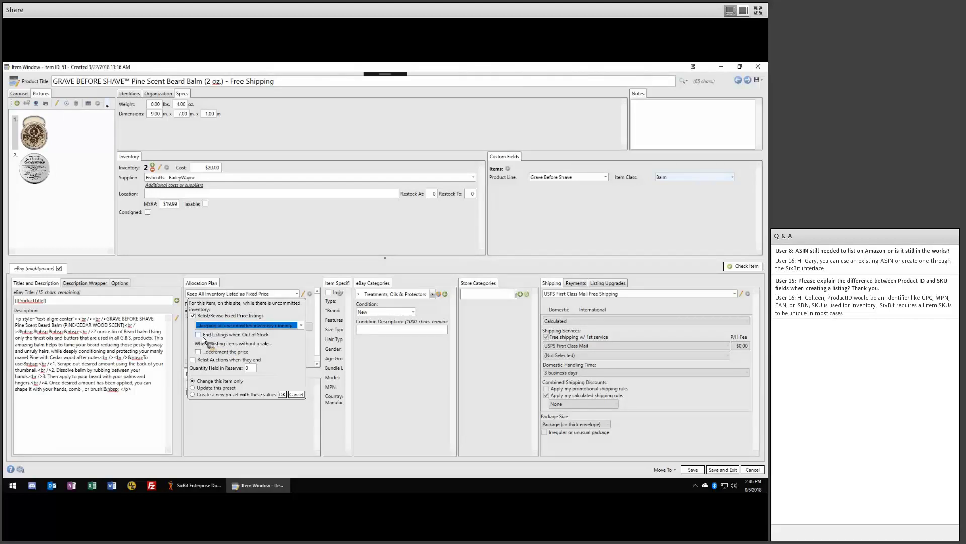
Enable decrementing the price by a fixed amount when relisting without a sale, and turn the option off again
left_click(225, 352)
left_click(286, 352)
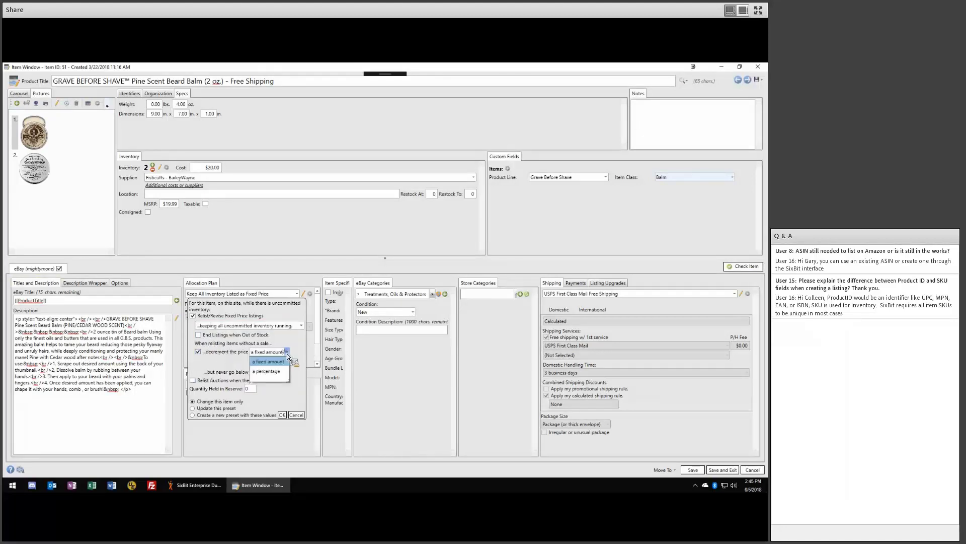
left_click(269, 361)
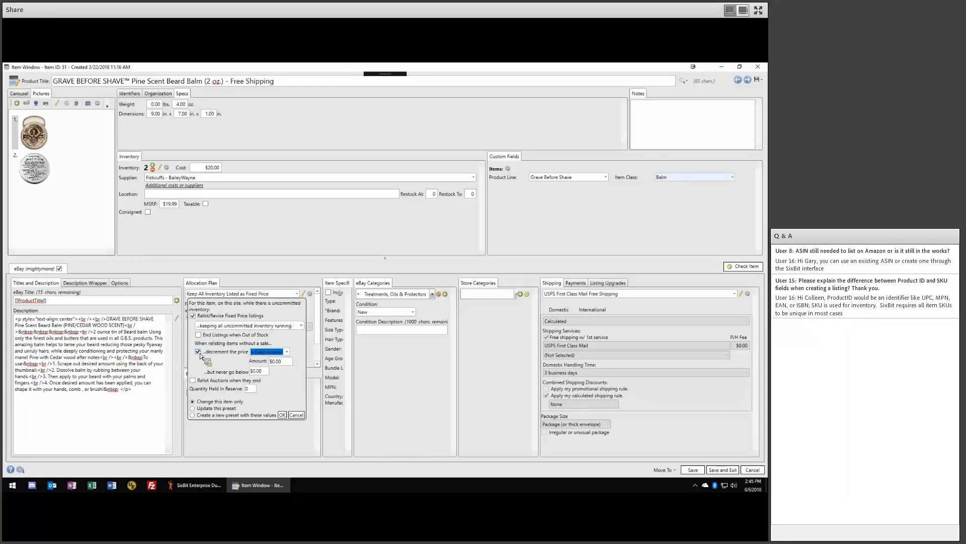
left_click(199, 352)
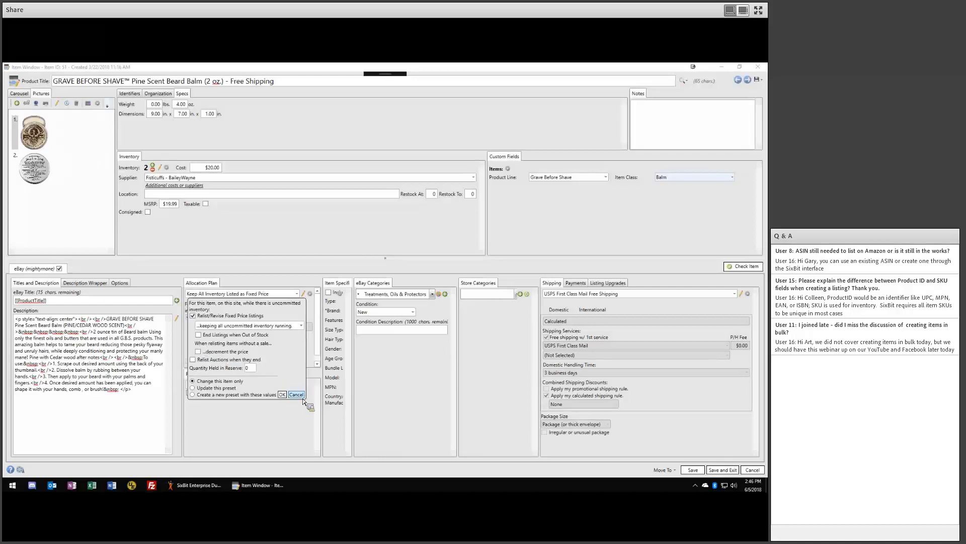
Leave the allocation plan's settings, review the available presets and reselect Keep All Inventory Listed as Fixed Price
left_click(303, 294)
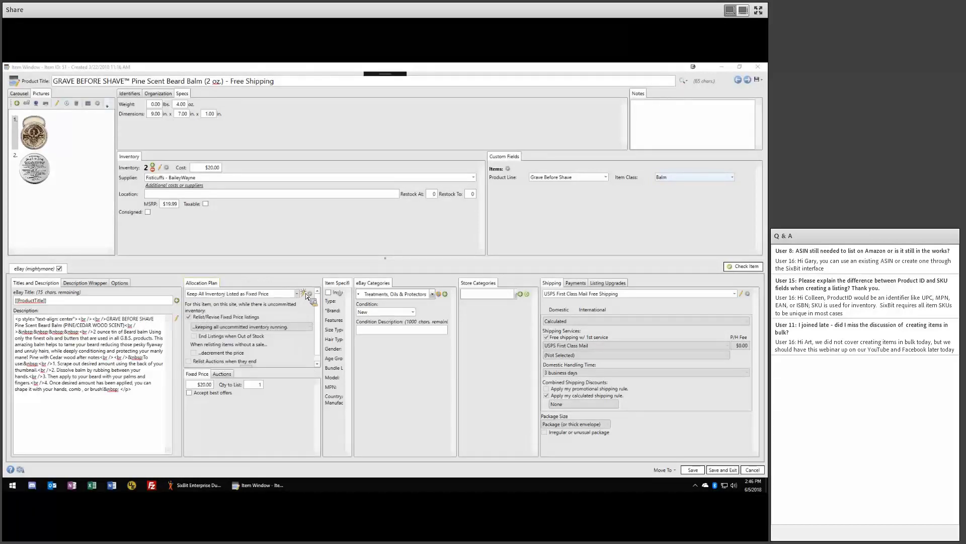
left_click(304, 294)
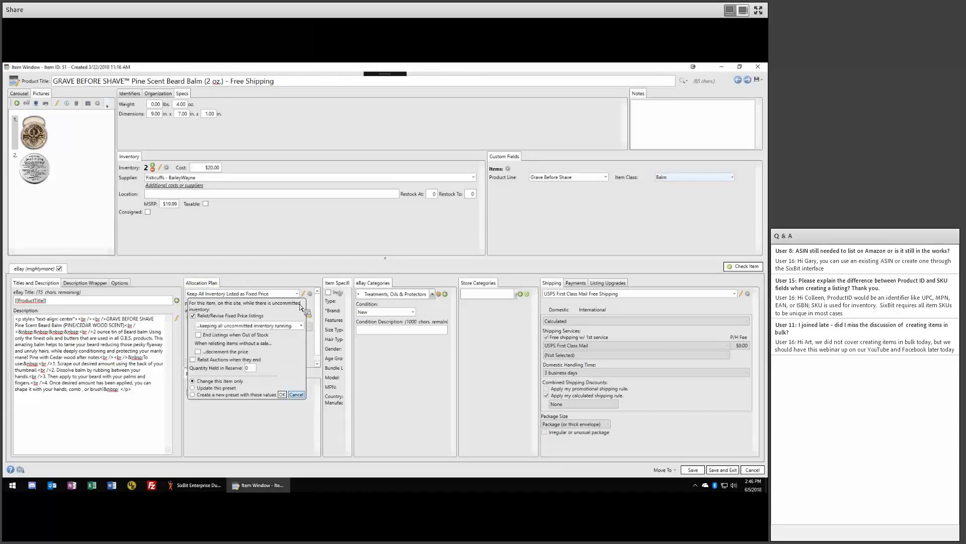
left_click(296, 294)
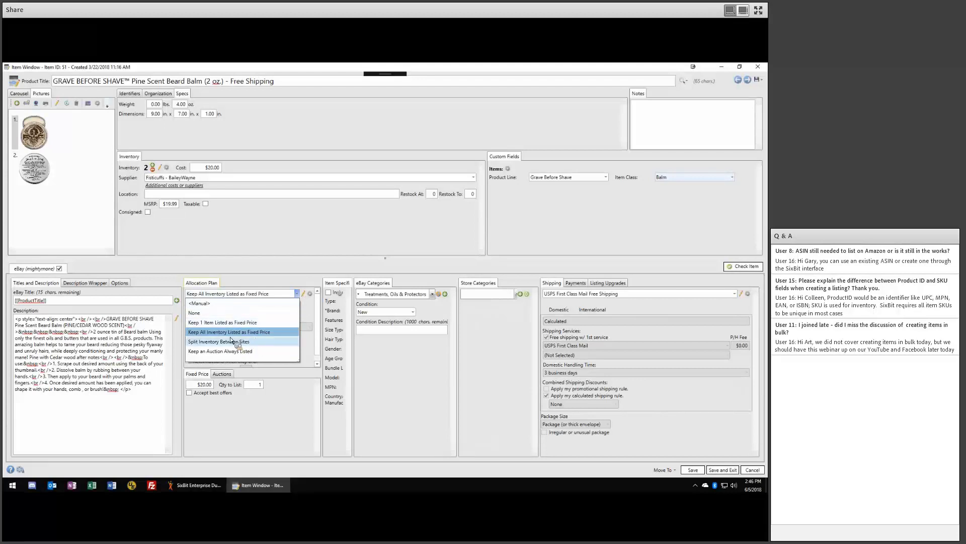
left_click(320, 304)
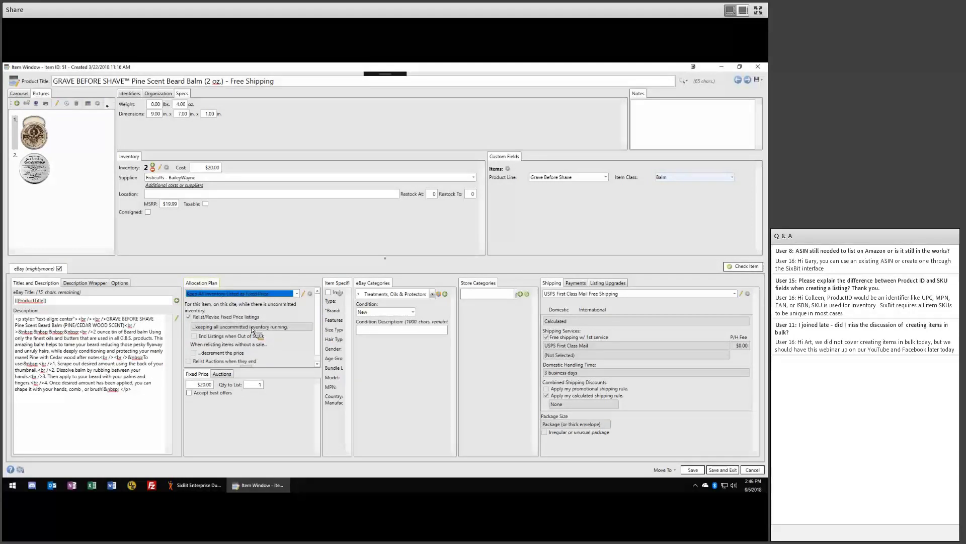
left_click(261, 298)
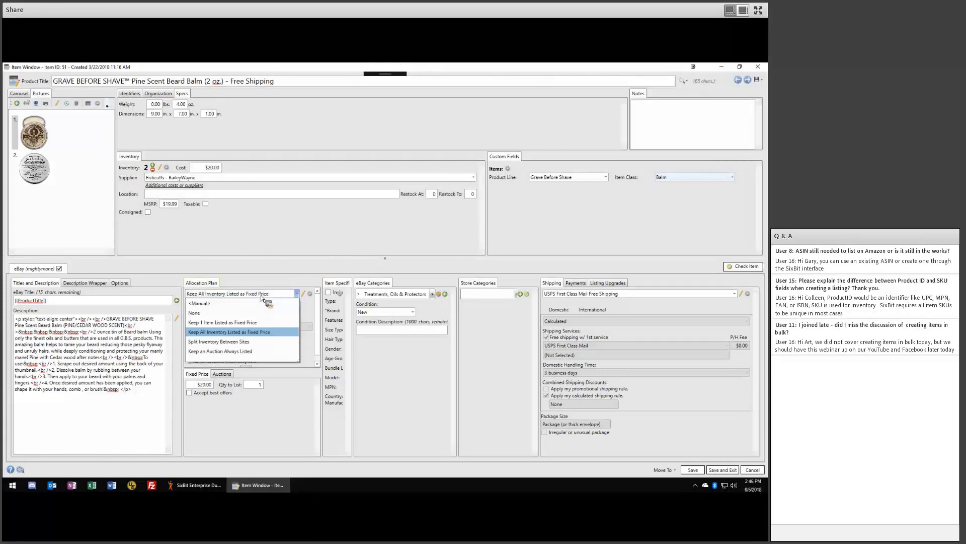
left_click(219, 334)
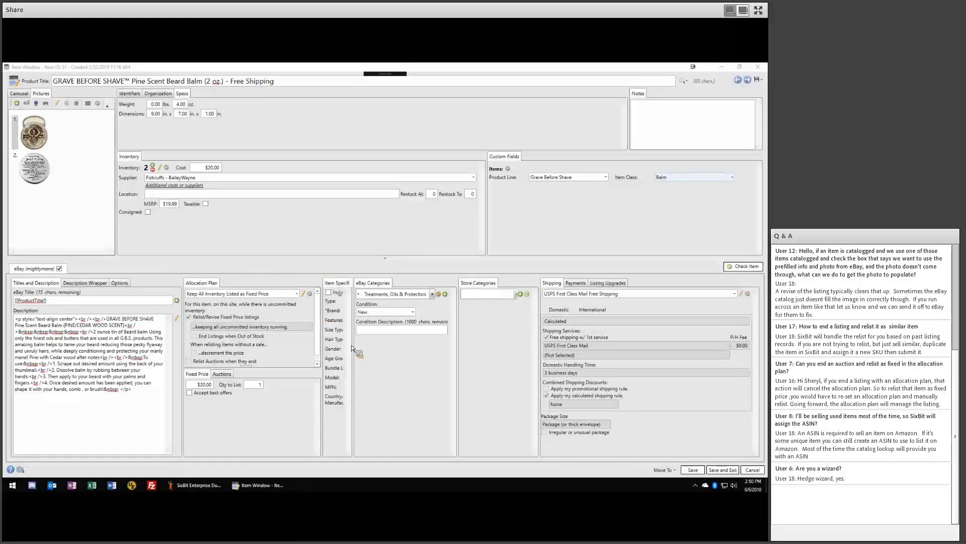
Widen the item specifics section and close the beard balm's item window without saving
left_click_drag(353, 347, 528, 355)
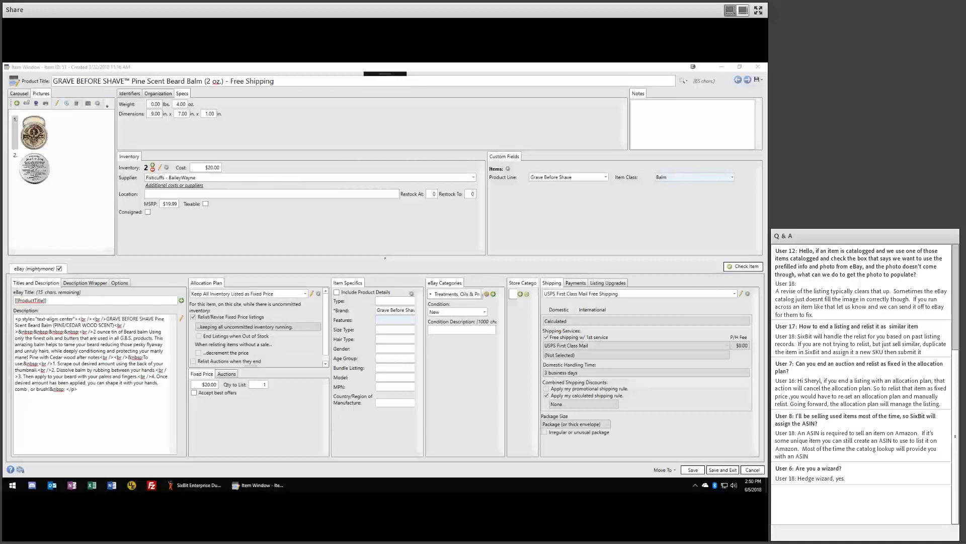
left_click(753, 469)
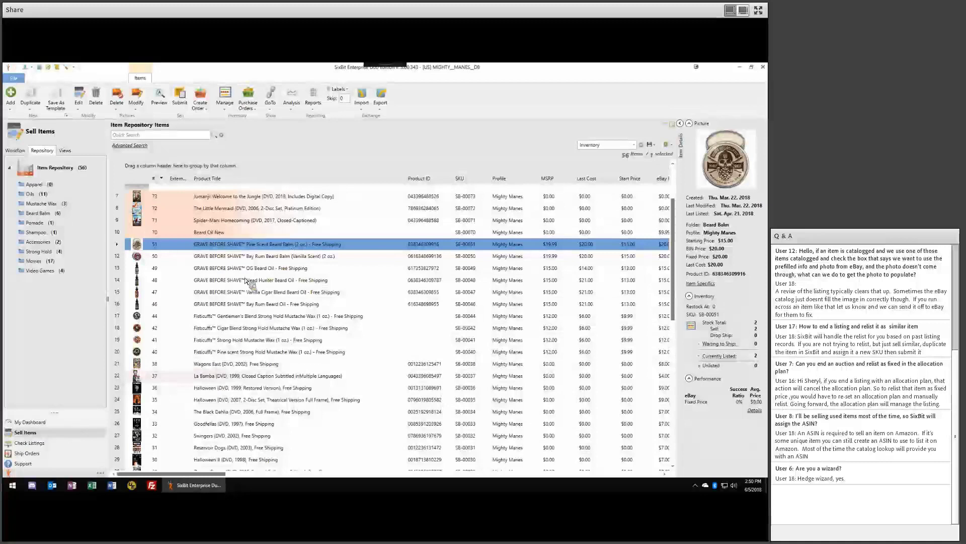
Reselect only the Pine Scent Beard Balm item and open the management window for custom fields
left_click(248, 316, "shift")
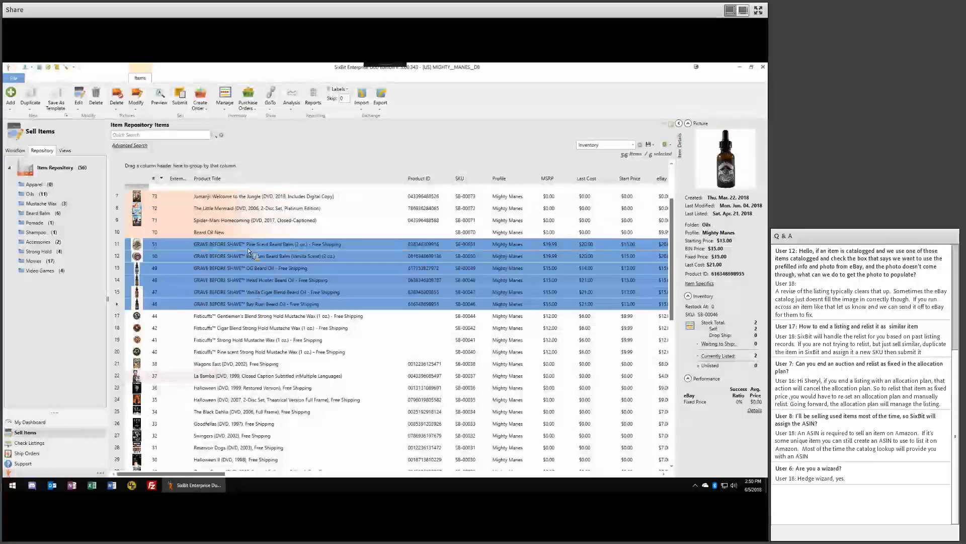
left_click(249, 244)
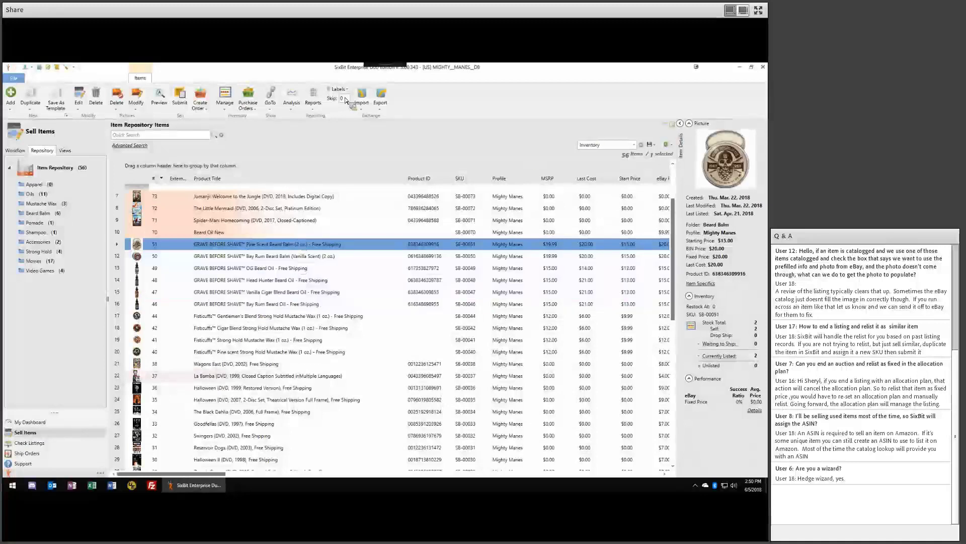
left_click(14, 79)
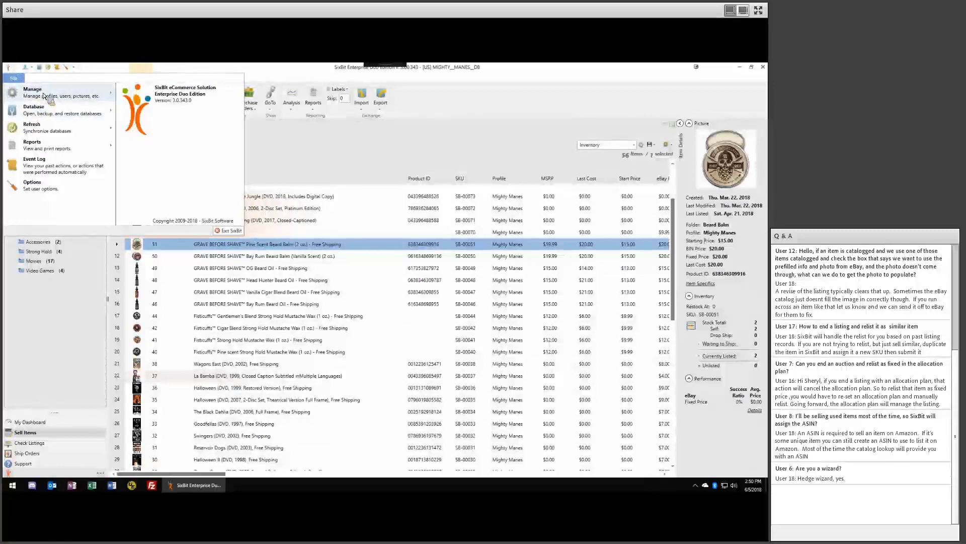
mouse_move(45, 94)
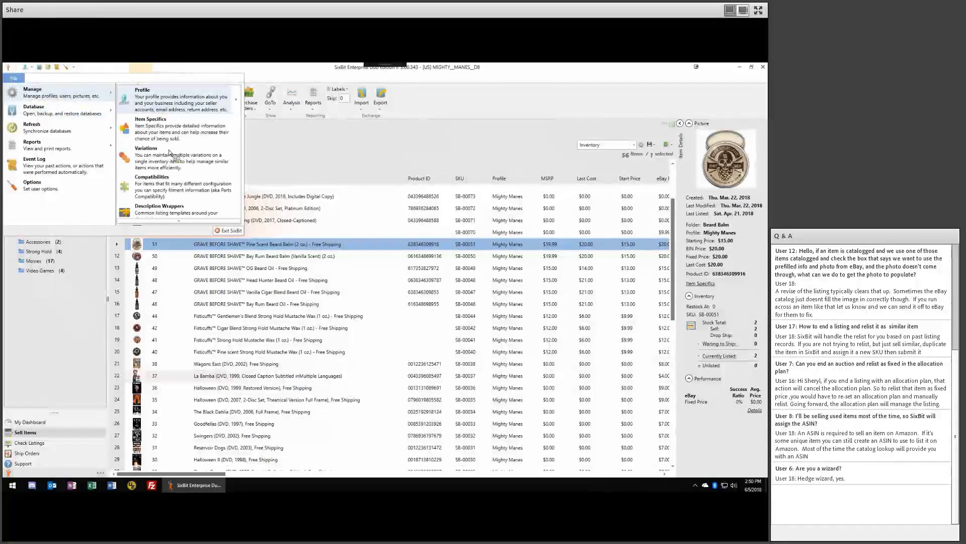
scroll(169, 151, "down", 3)
scroll(172, 164, "down", 4)
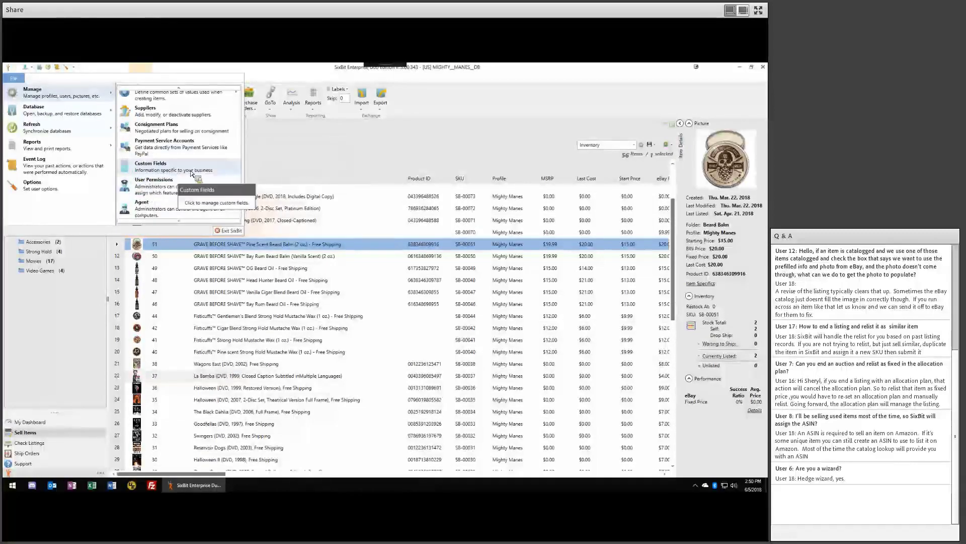
left_click(216, 171)
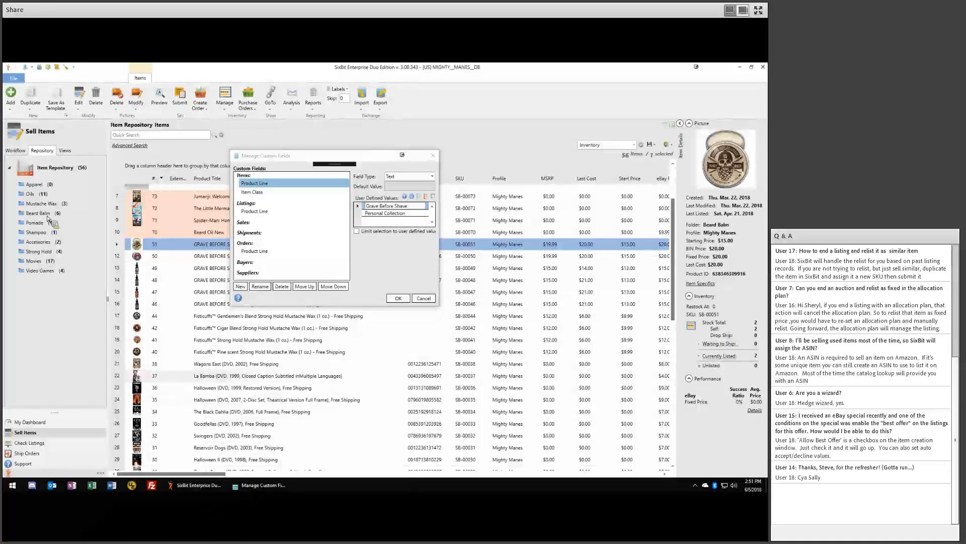
Examine the Product Line custom fields defined for listings and orders, and move the custom fields window slightly
left_click_drag(62, 186, 245, 217)
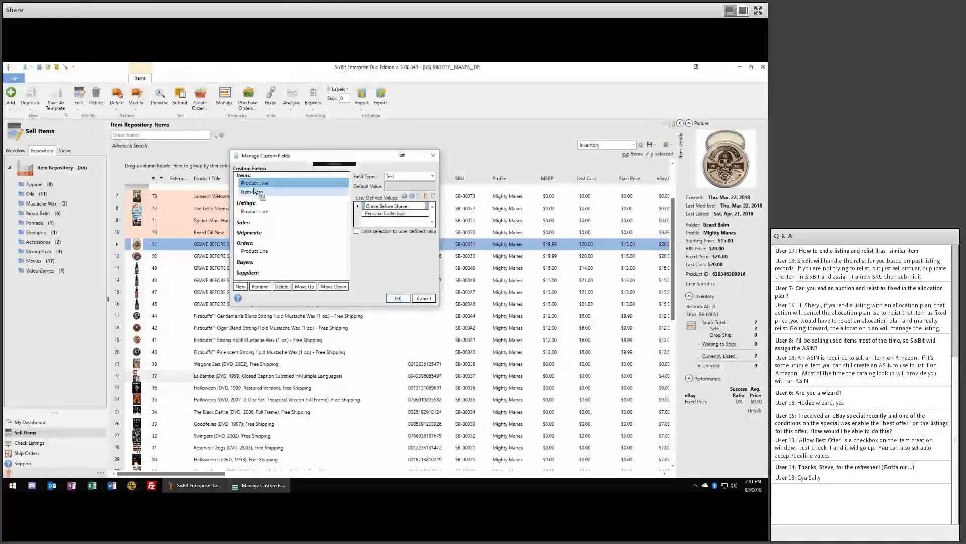
left_click(258, 212)
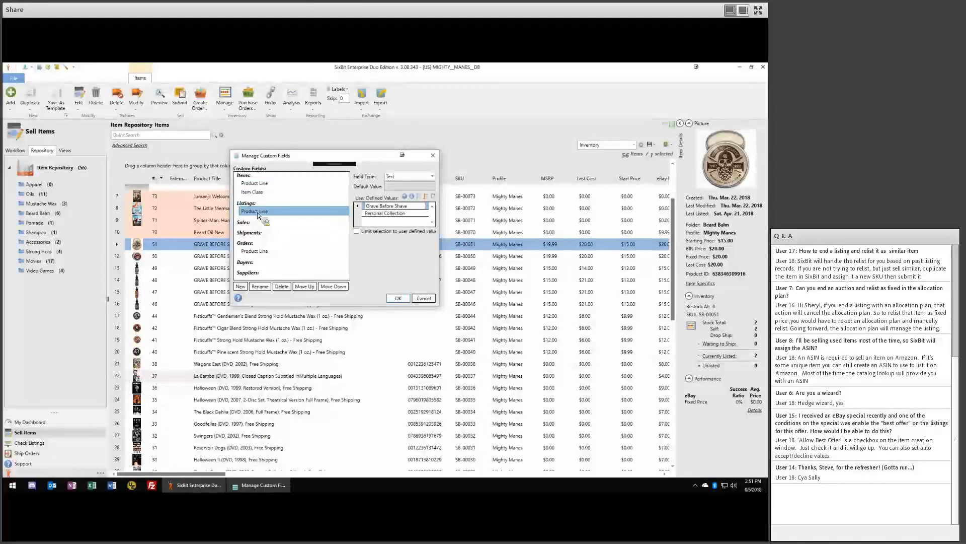
left_click(260, 251)
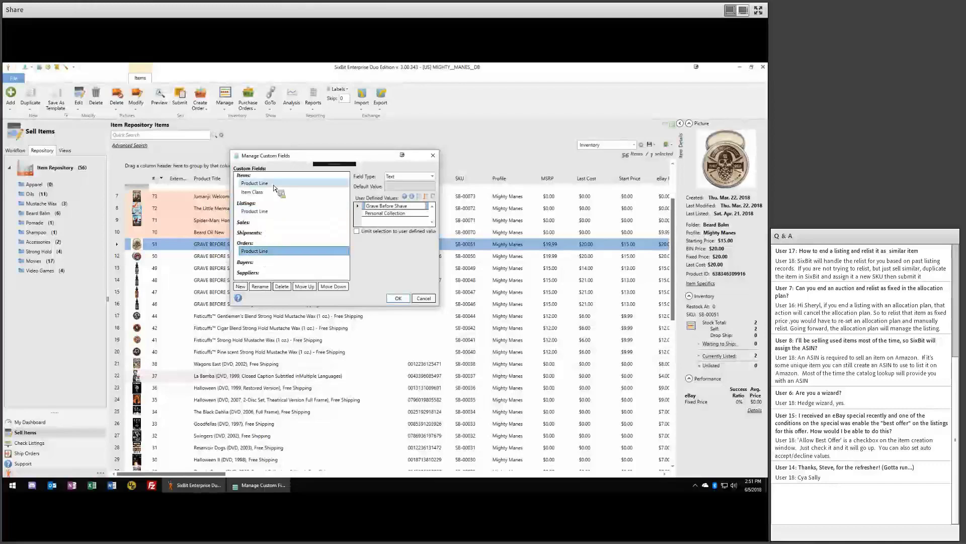
left_click_drag(267, 155, 265, 168)
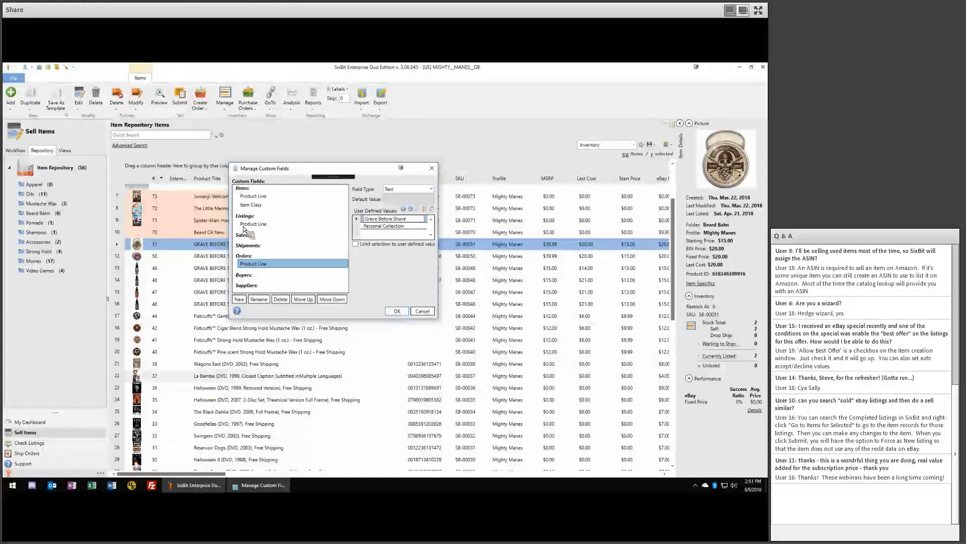
Create a new custom field named Fragrances for items
left_click(262, 197)
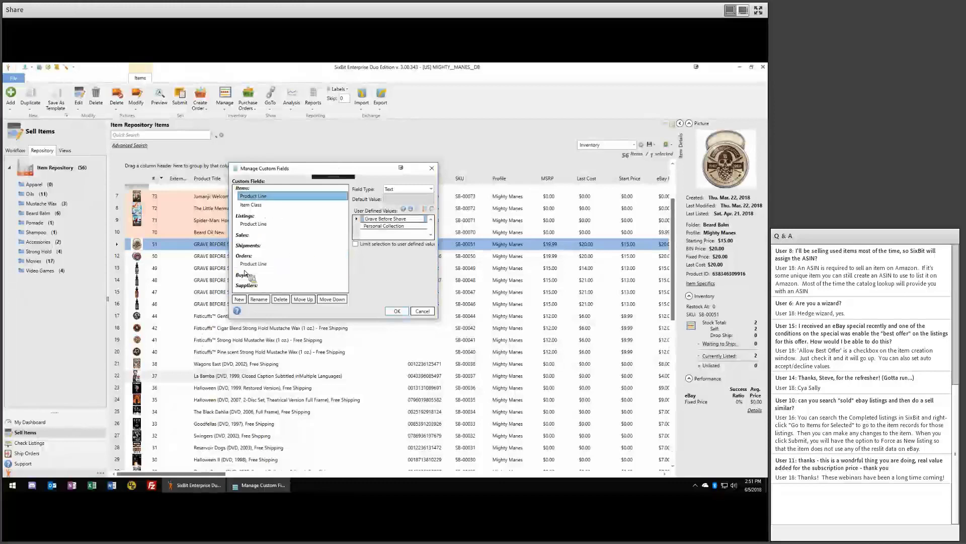
left_click(239, 299)
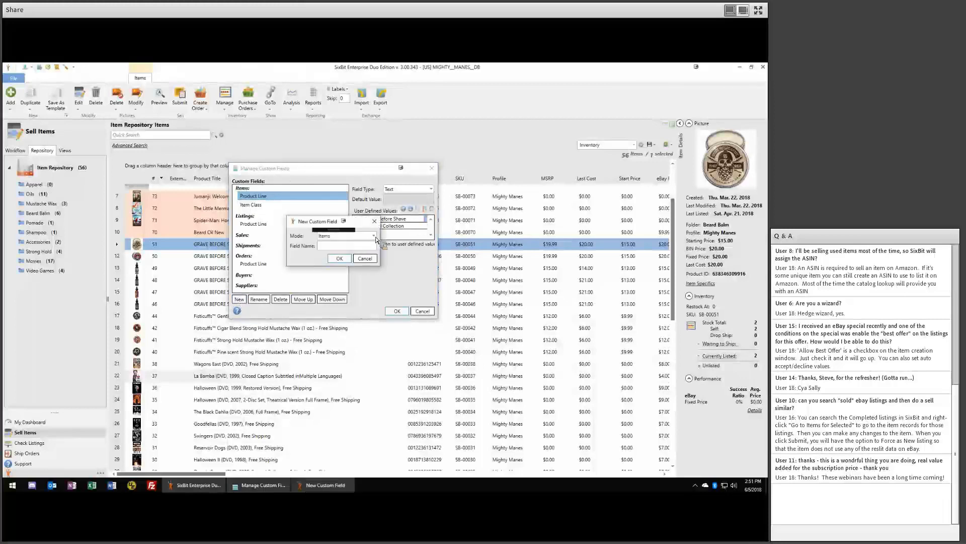
left_click(375, 235)
left_click(334, 243)
left_click(336, 247)
type("fragr")
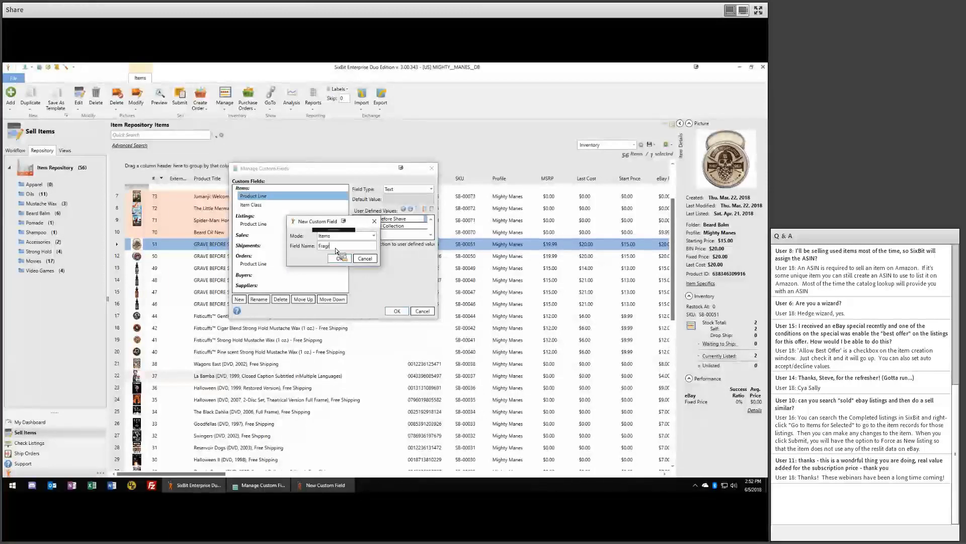
type("ances")
left_click(338, 258)
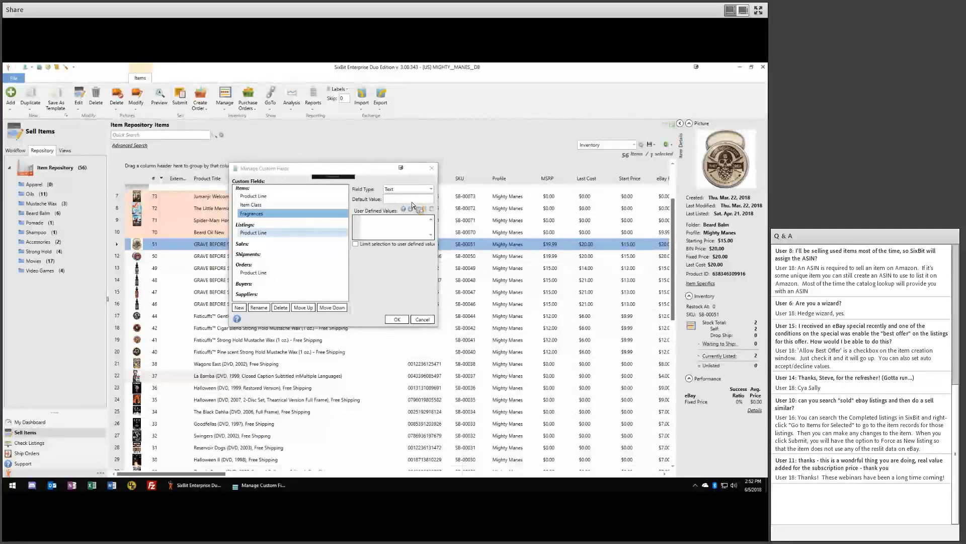
Review the field types available for Fragrances, and examine the Item Class field's type and user-defined values
left_click(431, 189)
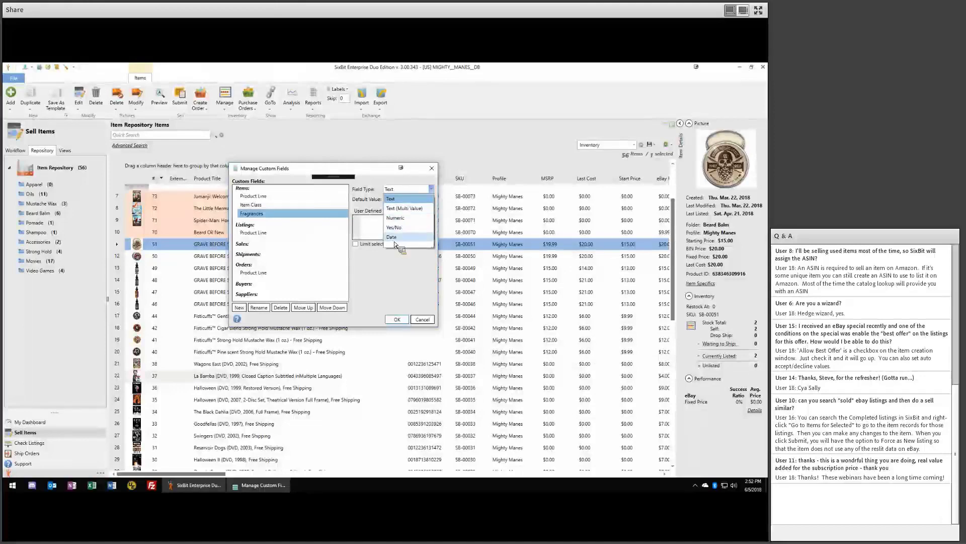
left_click(285, 196)
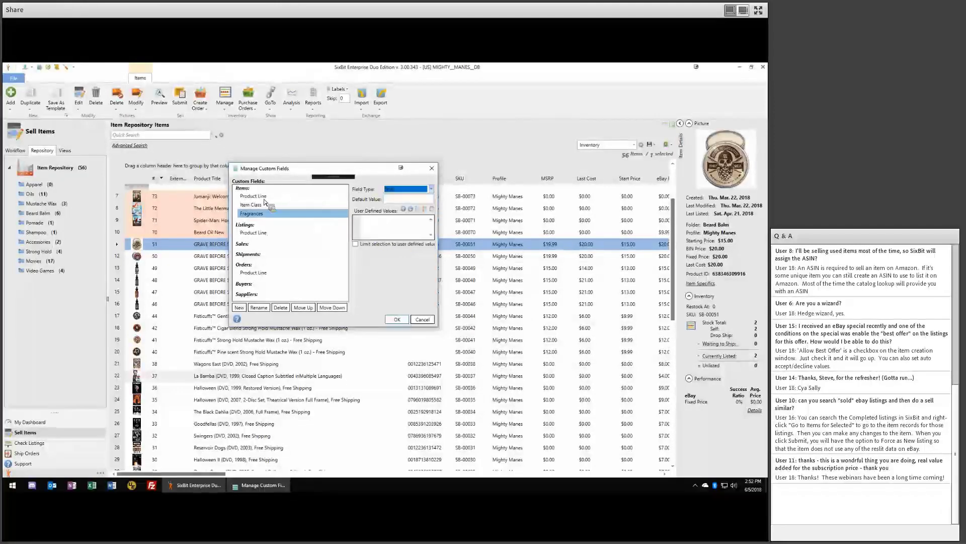
left_click(266, 199)
left_click(265, 204)
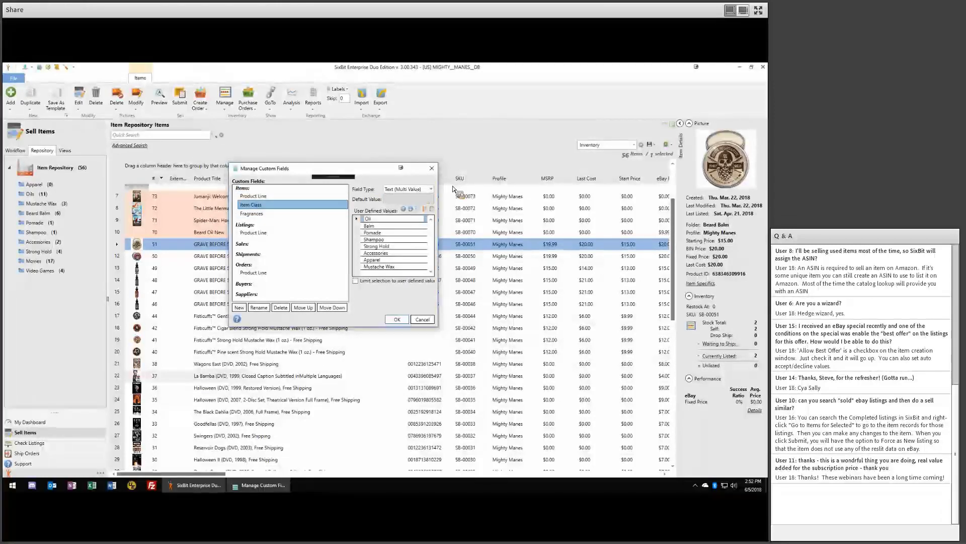
Add the user-defined values test, test2 and test3 to the items' Fragrances field
left_click_drag(252, 208, 394, 223)
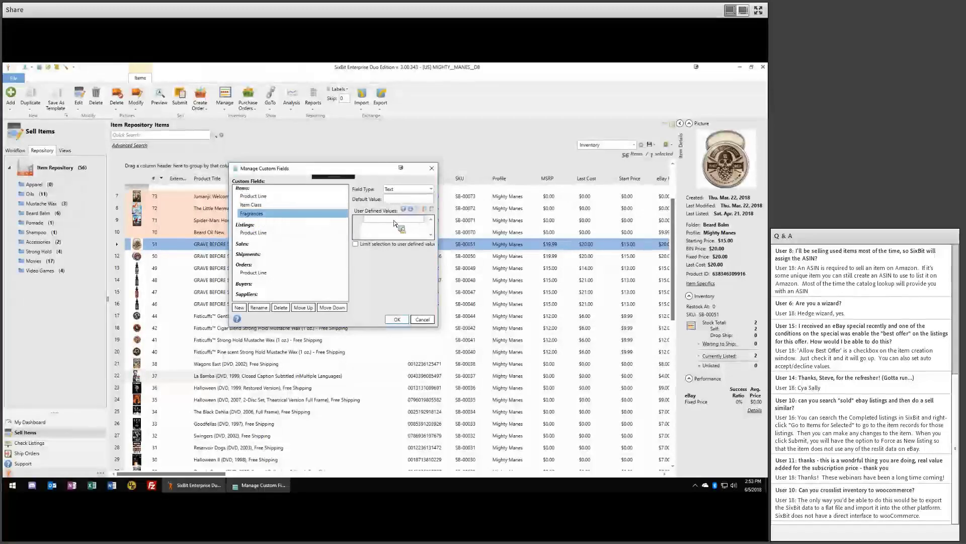
type("testtest")
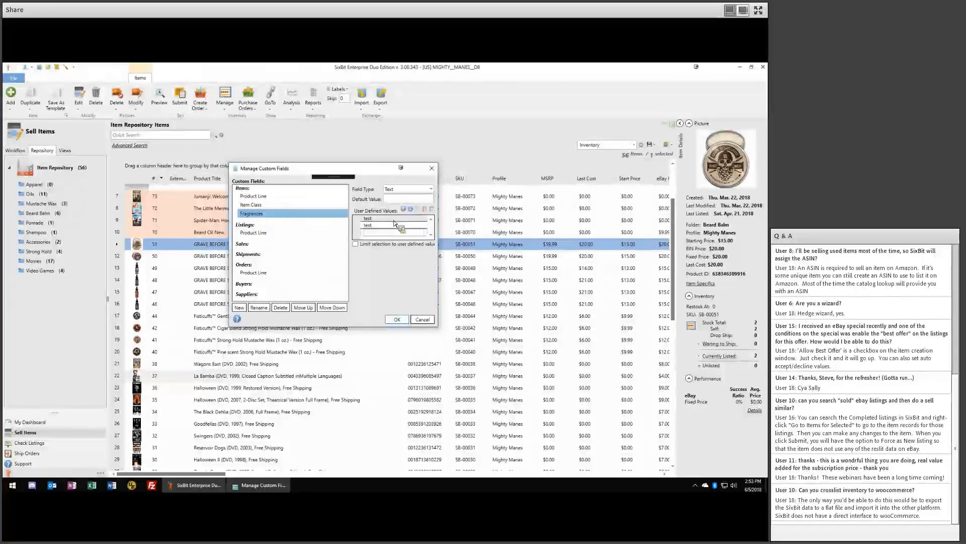
type("test")
key("Return")
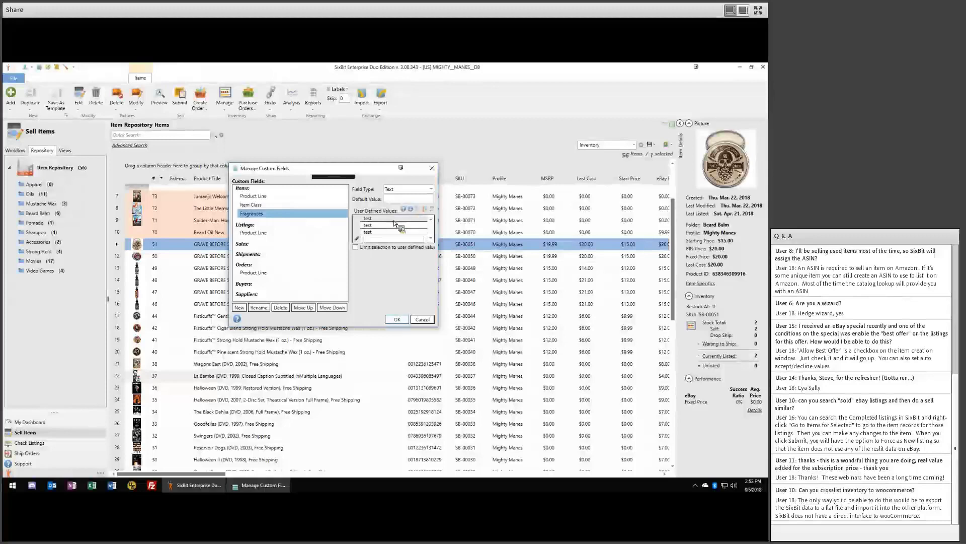
left_click(390, 226)
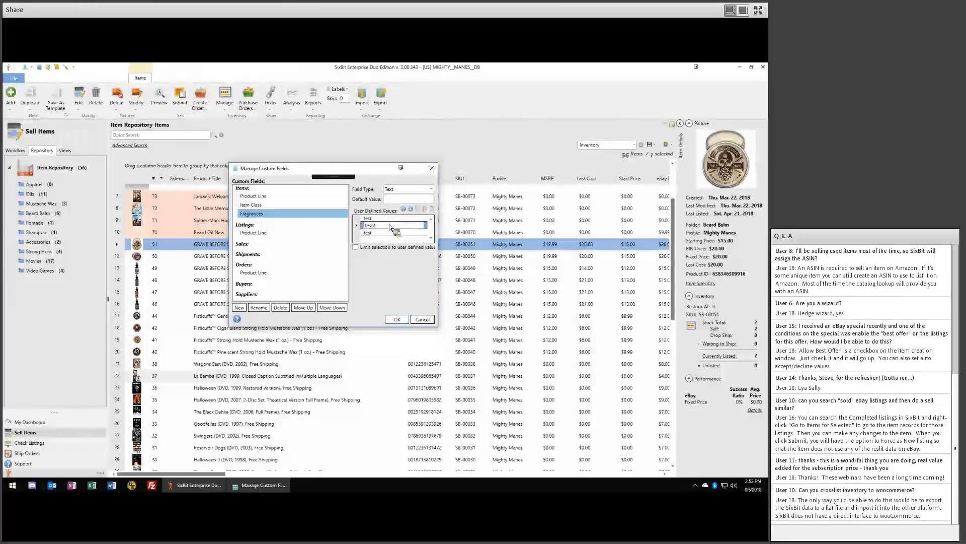
left_click(391, 232)
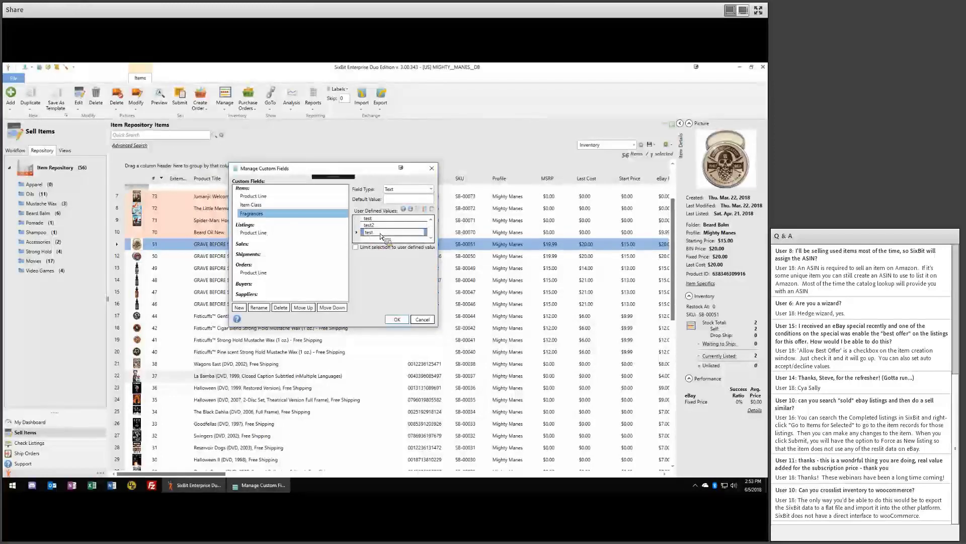
type("3")
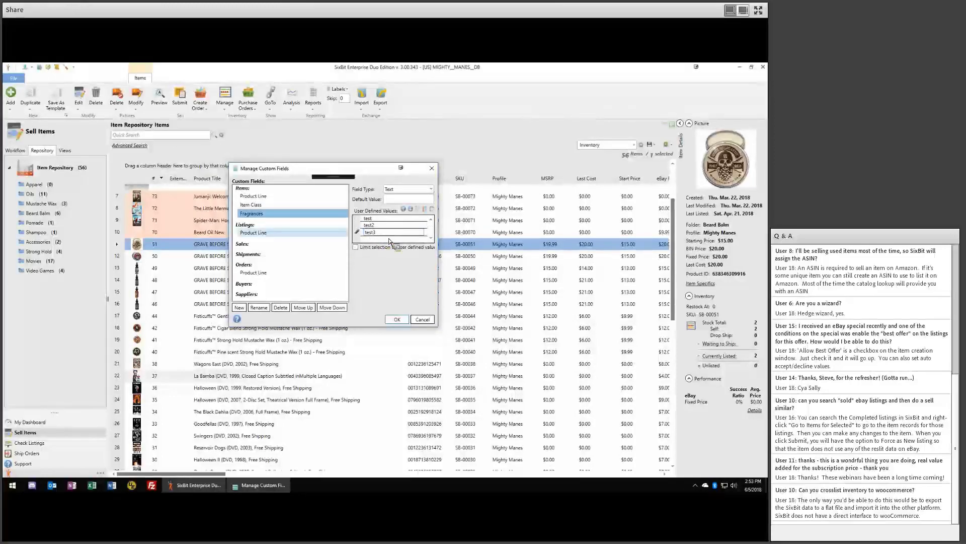
key("Return")
key("Escape")
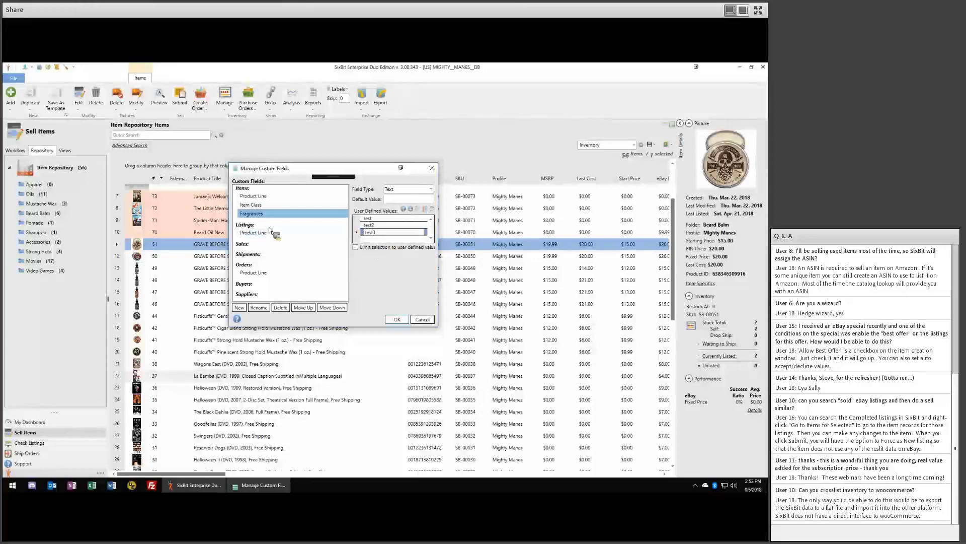
Create a matching custom field named Fragrances for listings
left_click_drag(261, 208, 238, 314)
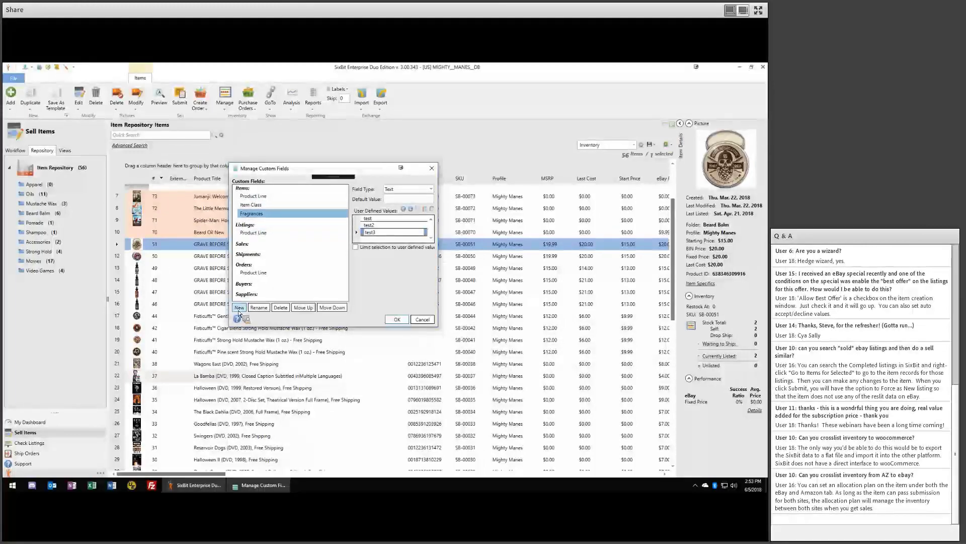
left_click(239, 308)
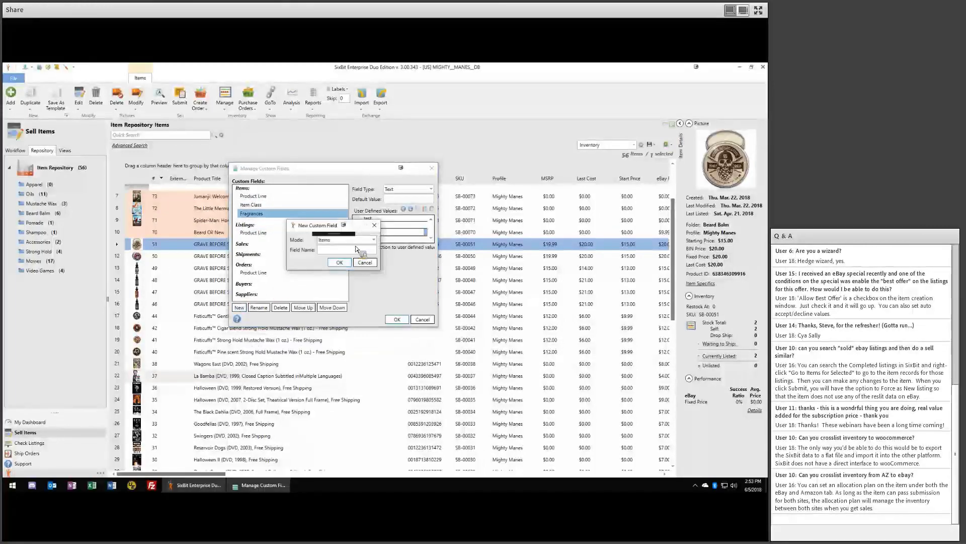
left_click(347, 240)
left_click(346, 251)
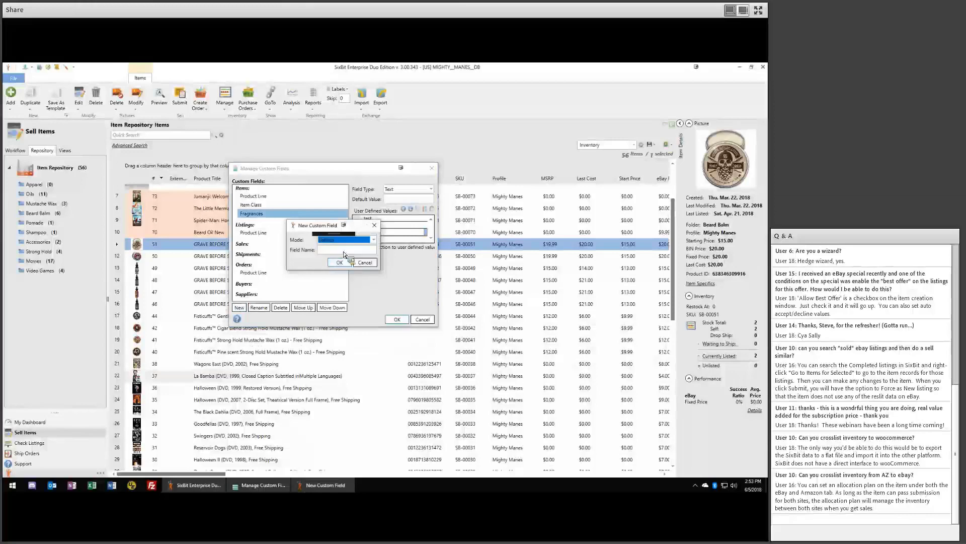
type("G")
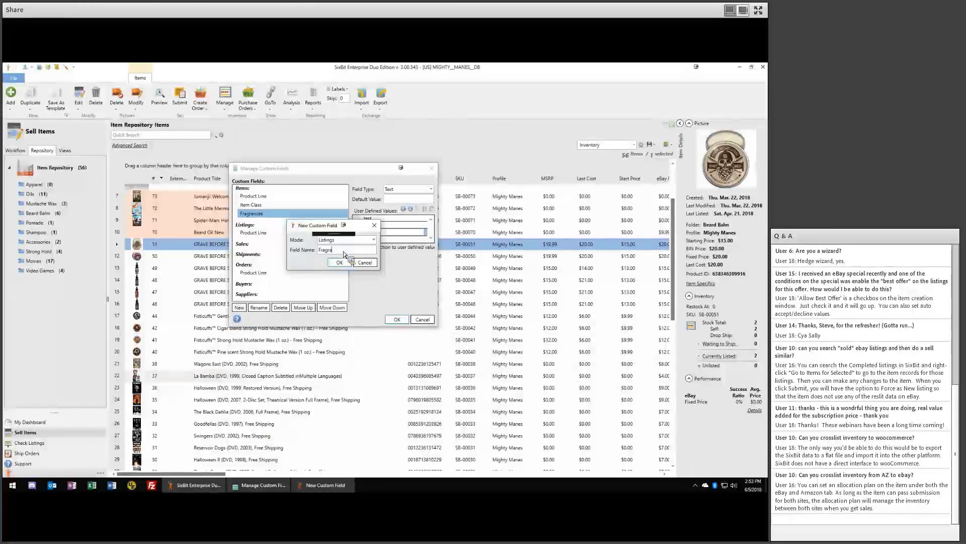
type("ragrances")
key("Return")
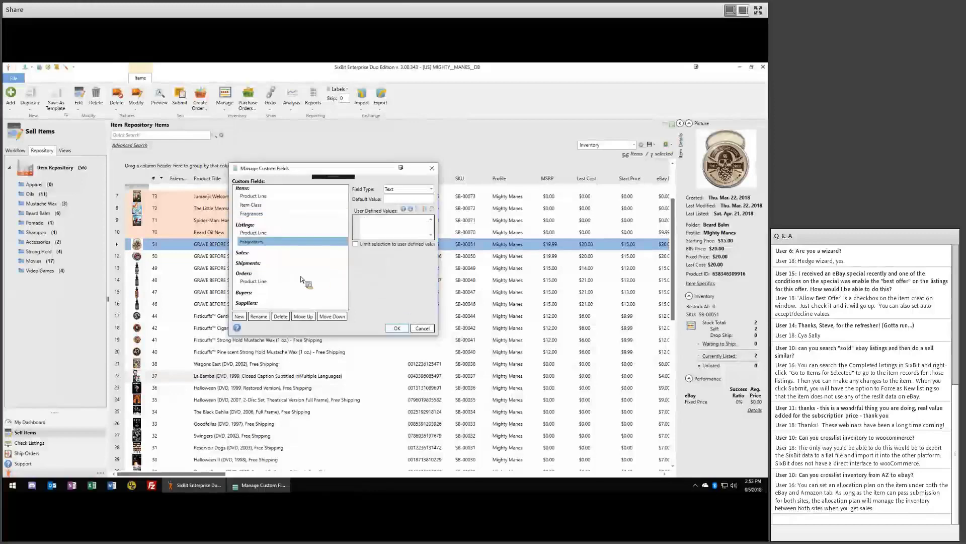
Review the Product Line values for listings and items, and save the custom field changes
left_click(397, 224)
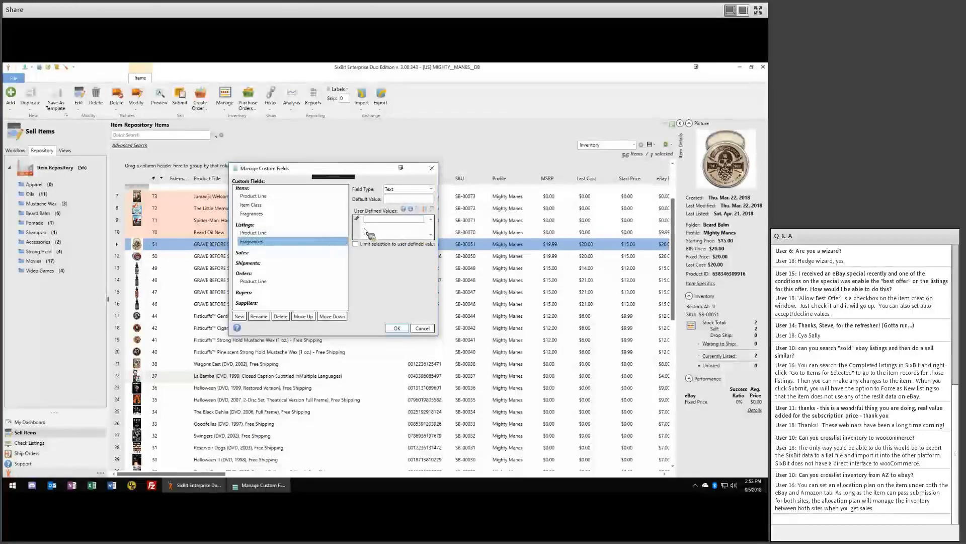
left_click(433, 209)
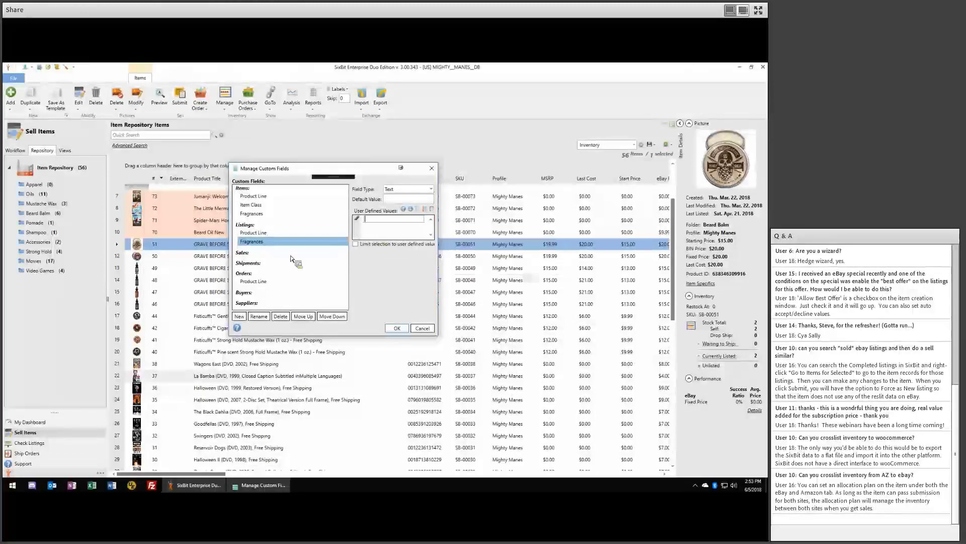
left_click(254, 233)
left_click(308, 318)
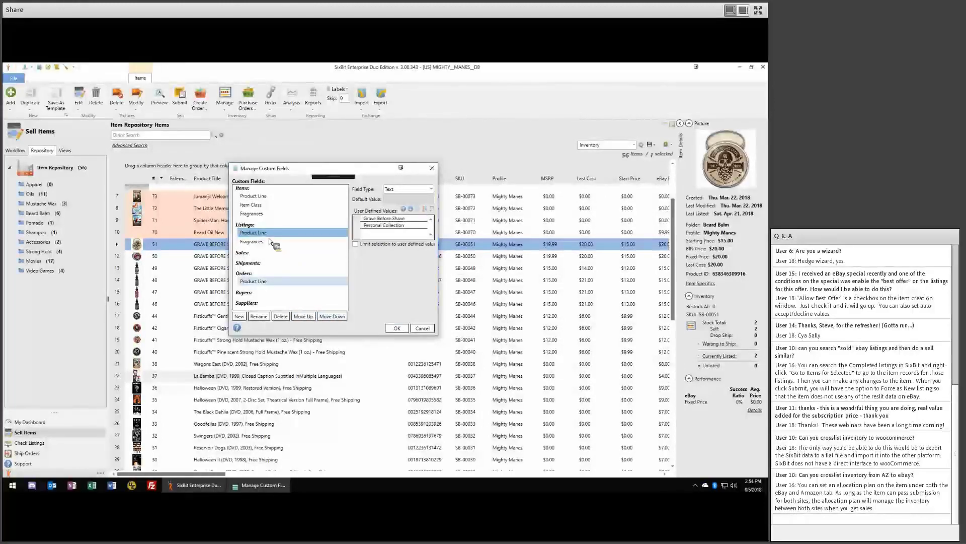
left_click(264, 198)
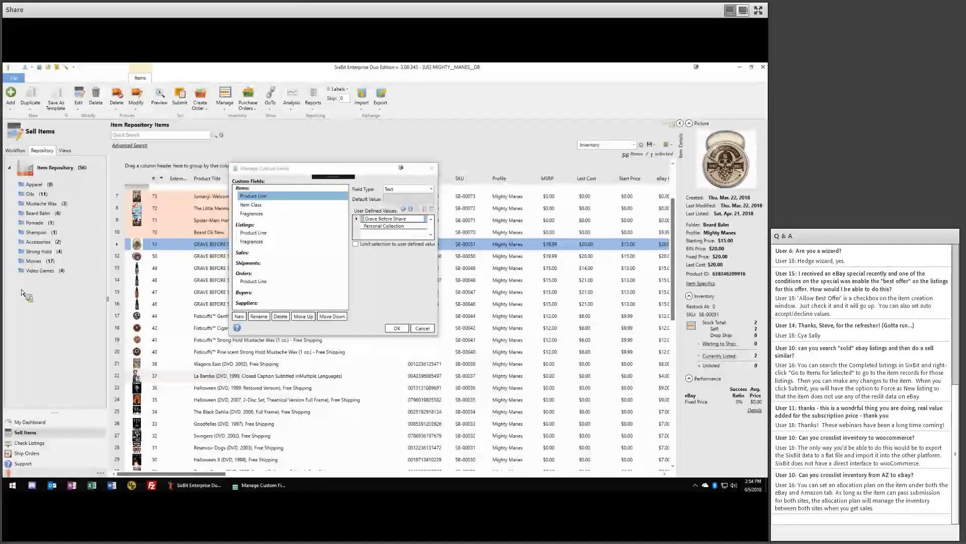
left_click(396, 328)
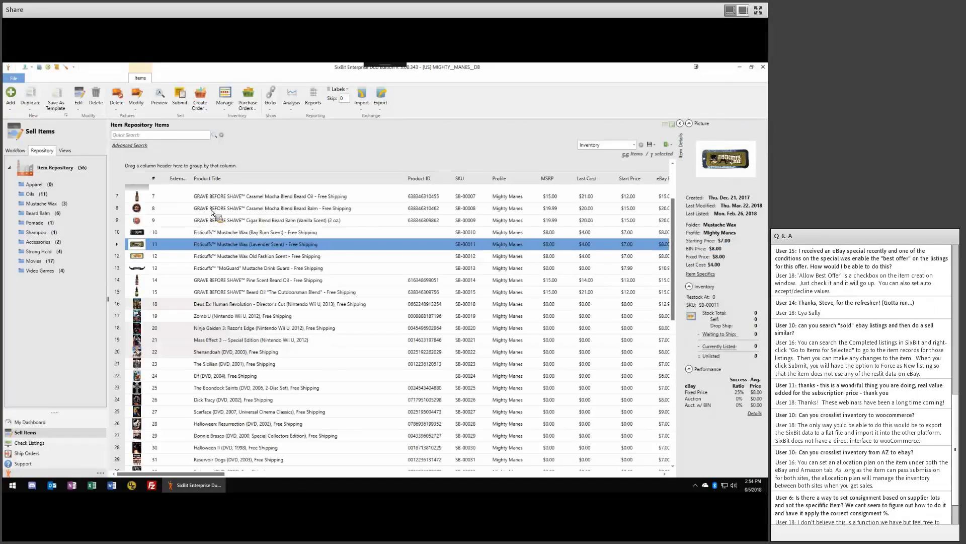
Open Spider-Man: Homecoming item 80 from the repository, set its Fragrances custom field to test3 and save it
left_click(231, 233)
left_click_drag(231, 233, 236, 202)
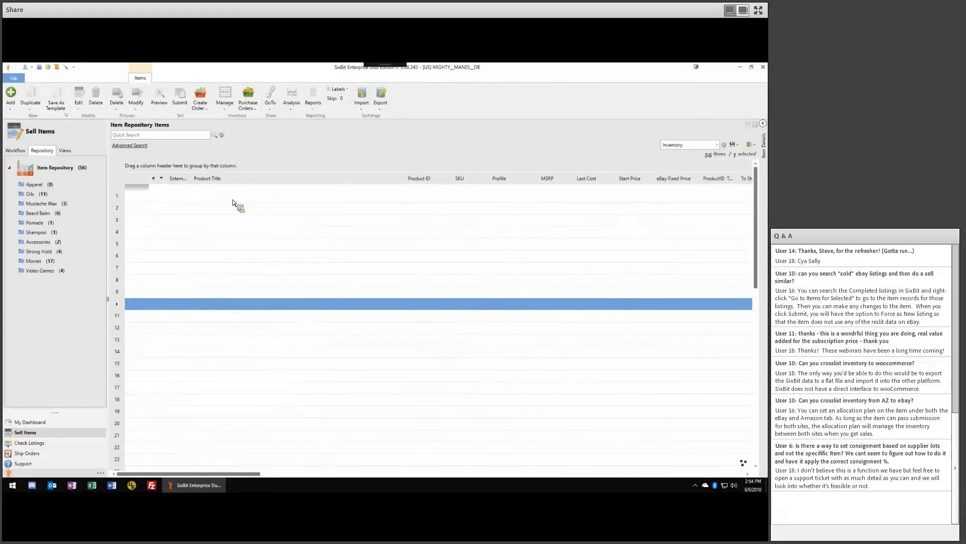
left_click(245, 208)
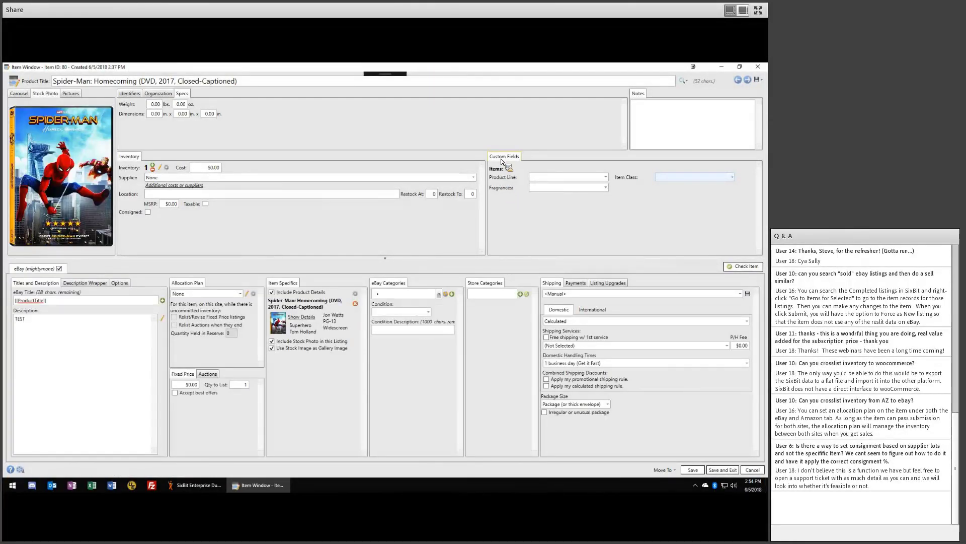
left_click(606, 188)
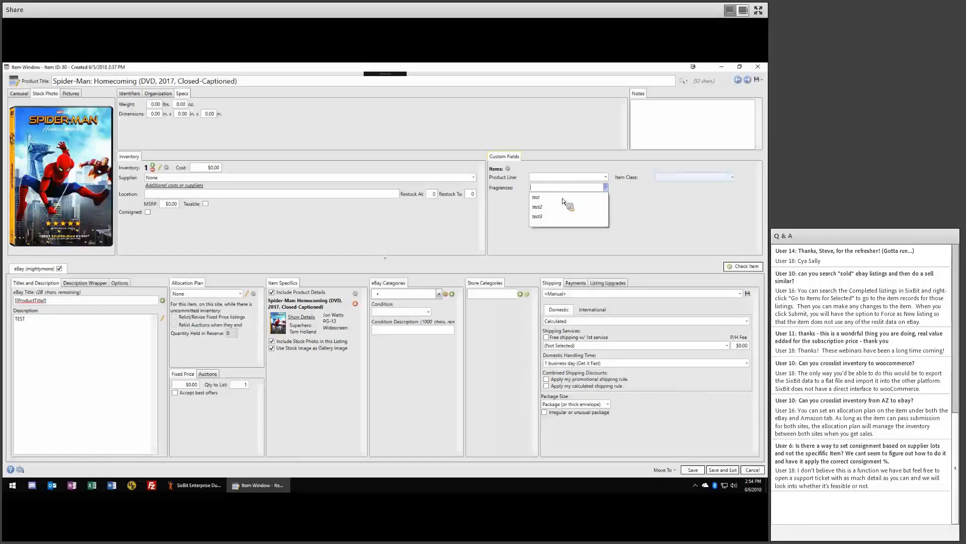
left_click(565, 198)
left_click(606, 187)
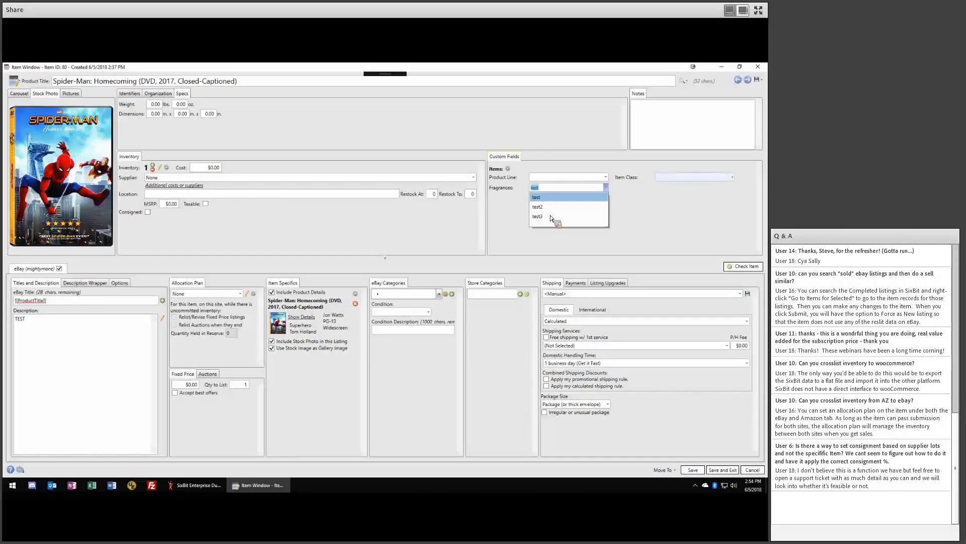
left_click(537, 216)
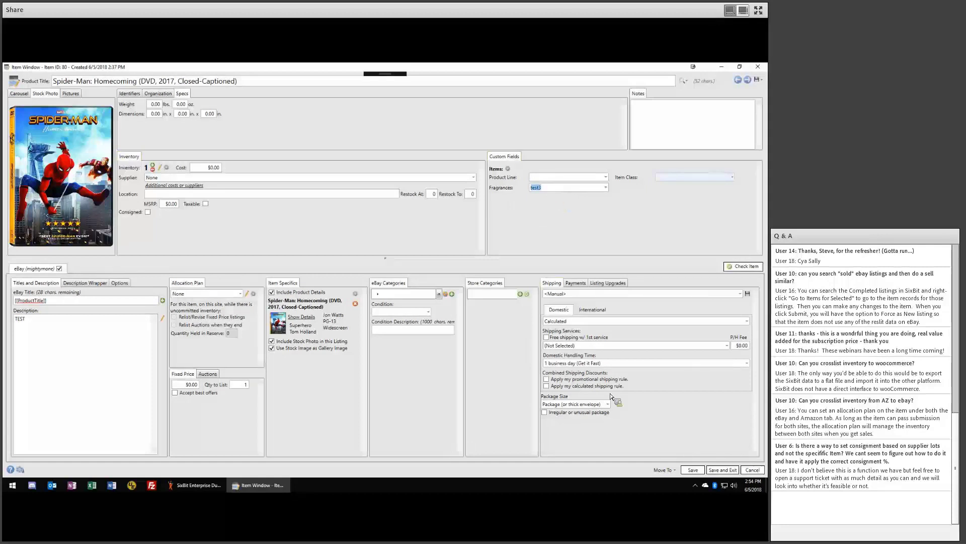
left_click(722, 470)
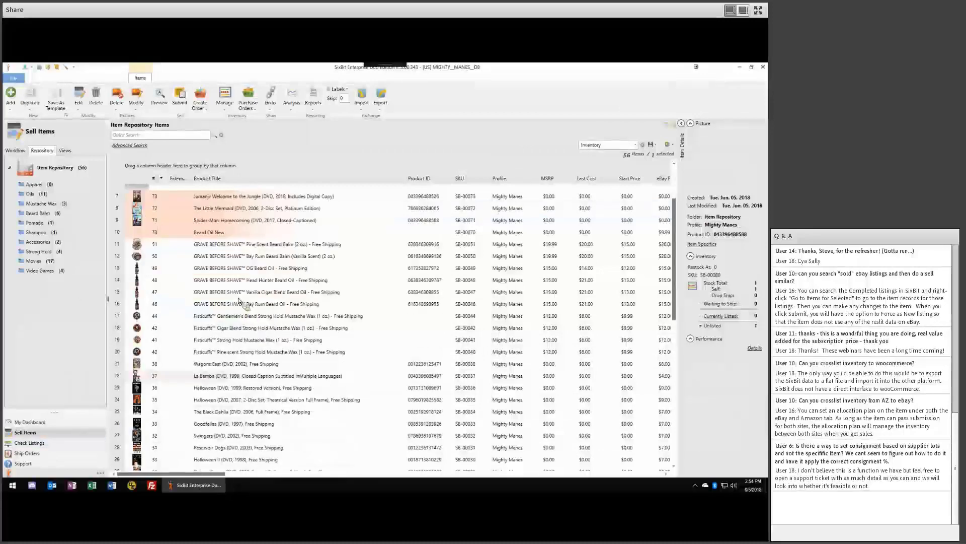
Open the running Fisticuffs TUFF HOLD Pomade listing for revision and review its Product Line and Item Class custom field options
left_click(246, 315)
scroll(246, 322, "down", 2)
scroll(244, 351, "down", 2)
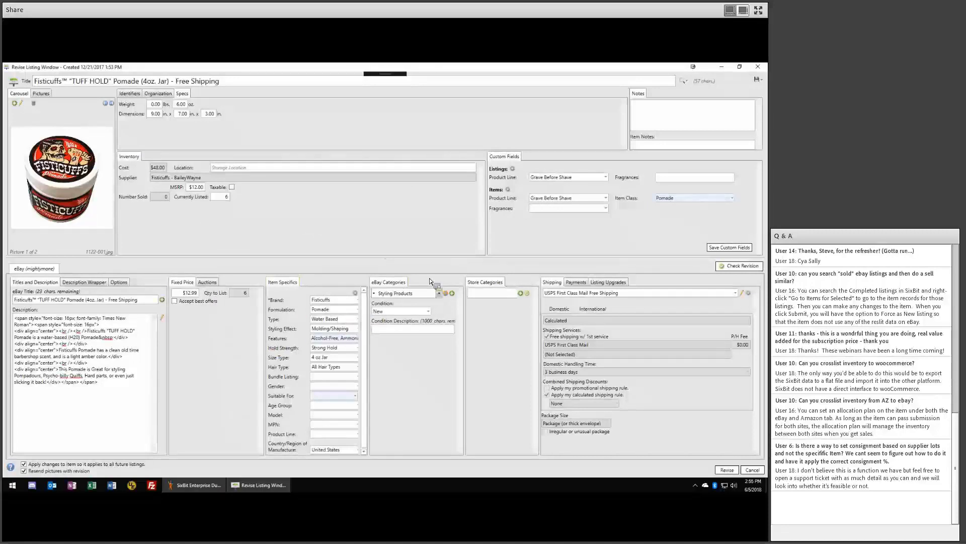
left_click(606, 177)
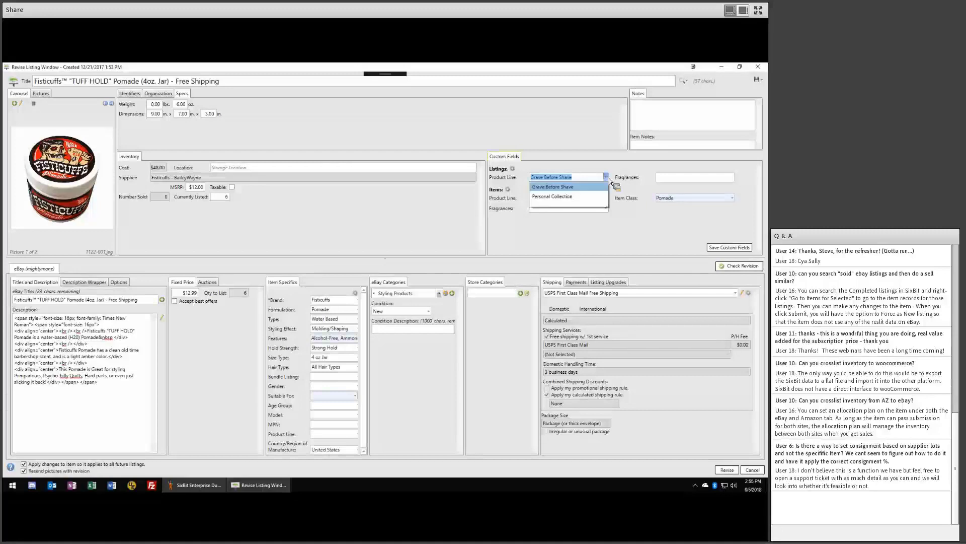
left_click(572, 186)
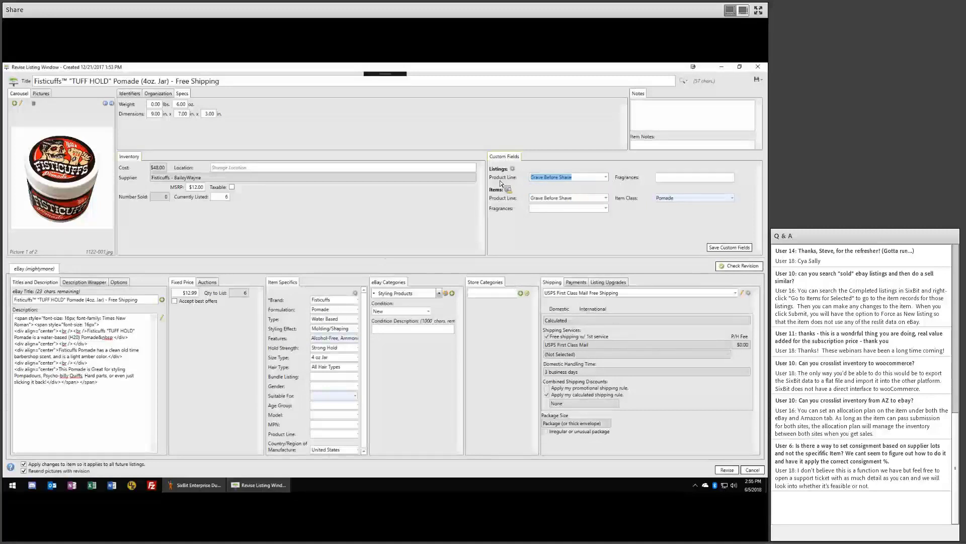
left_click(583, 178)
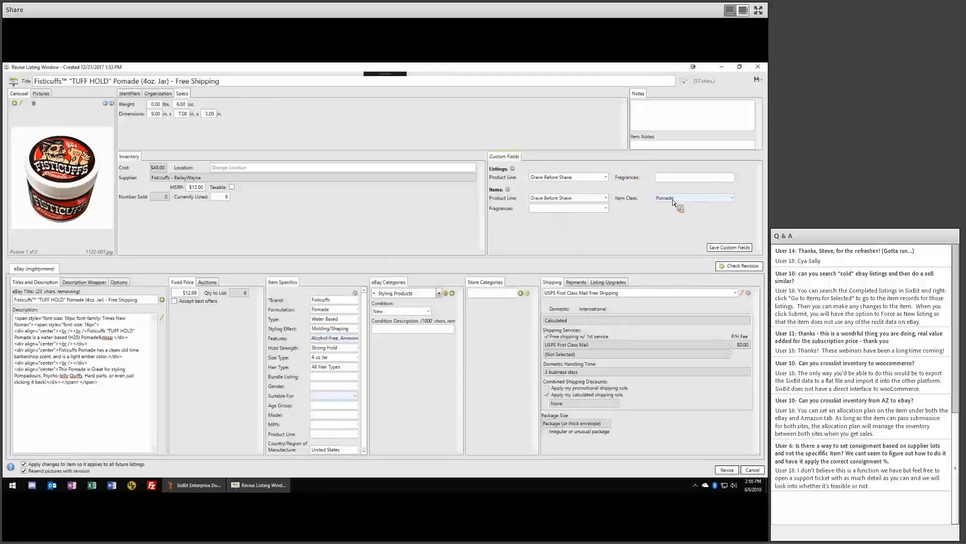
left_click(734, 200)
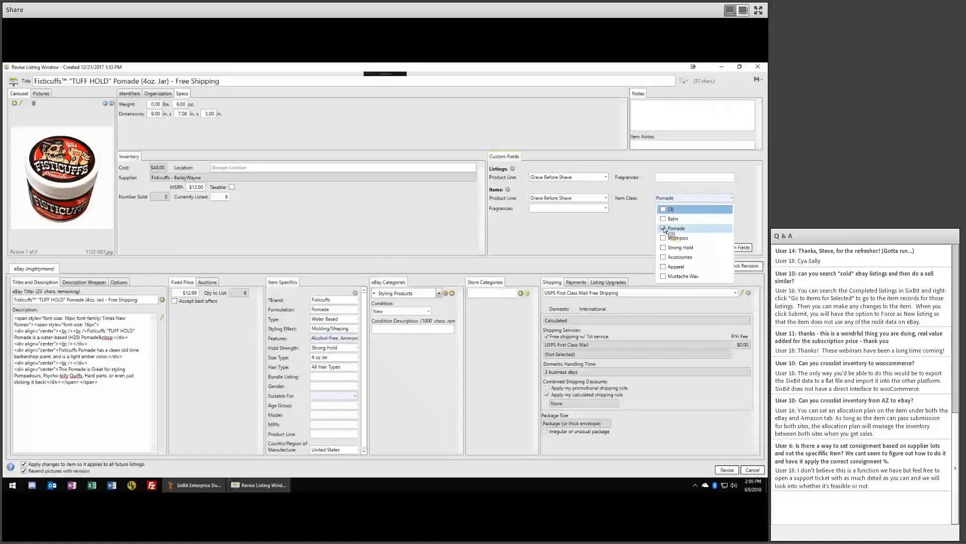
left_click(677, 197)
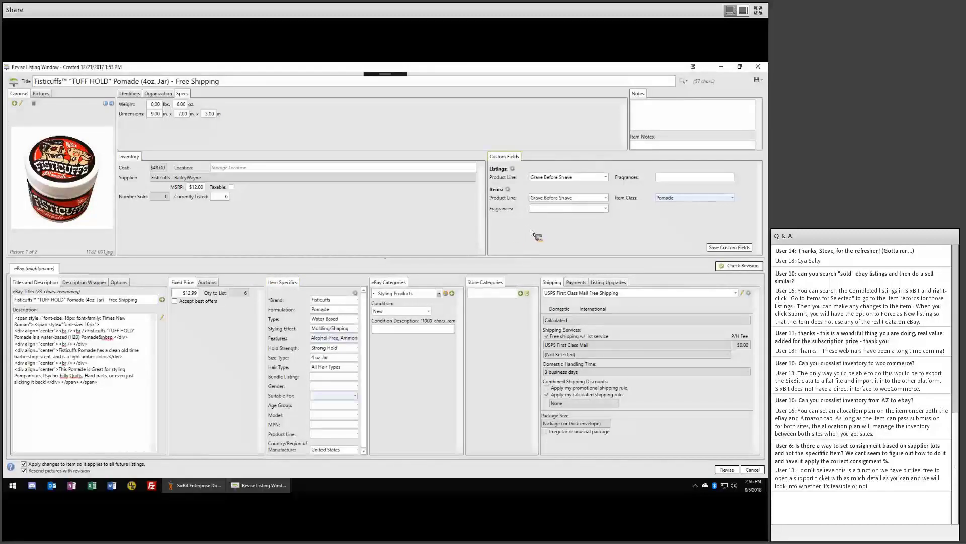
left_click(760, 68)
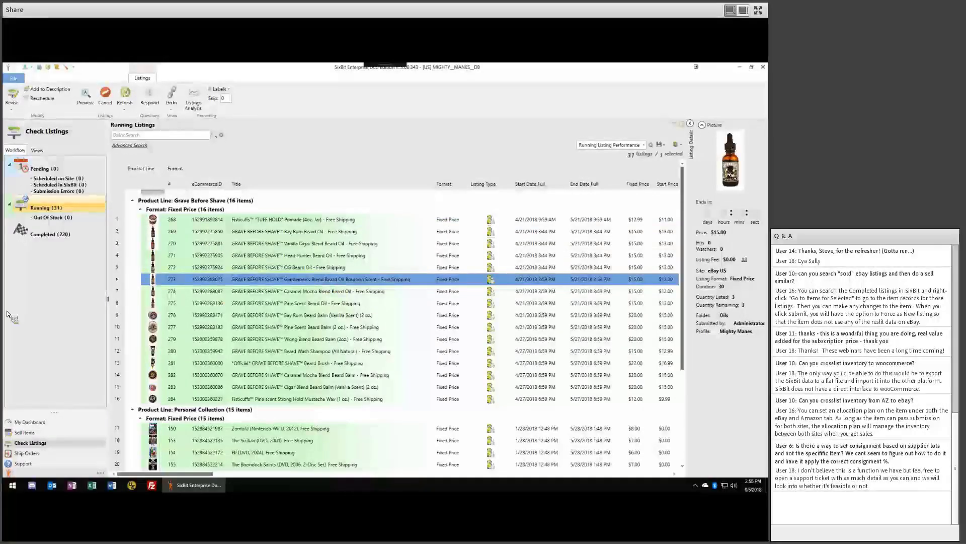
Return to the item repository and select the range from the Pine Scent Beard Balm through the Strong Hold Mustache Wax item 41
left_click(333, 202)
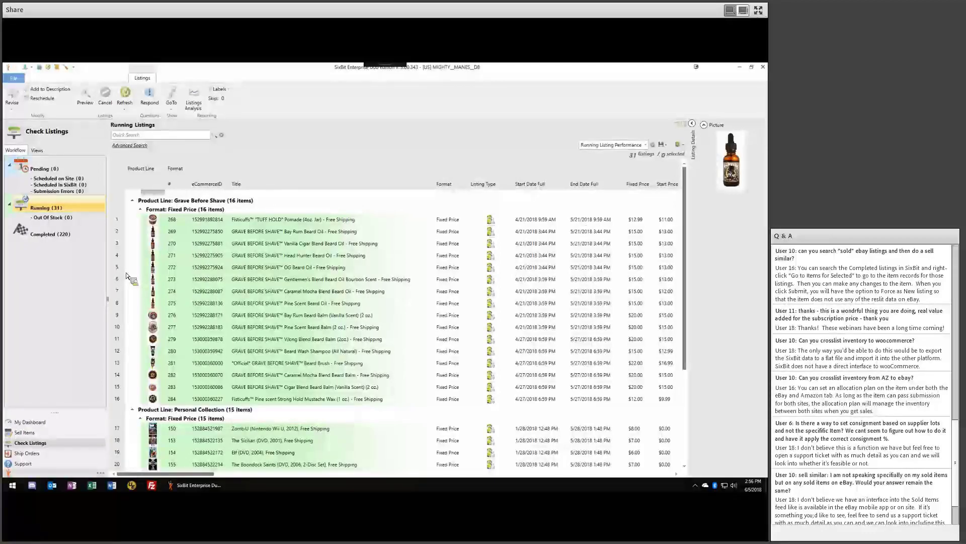
left_click(84, 438)
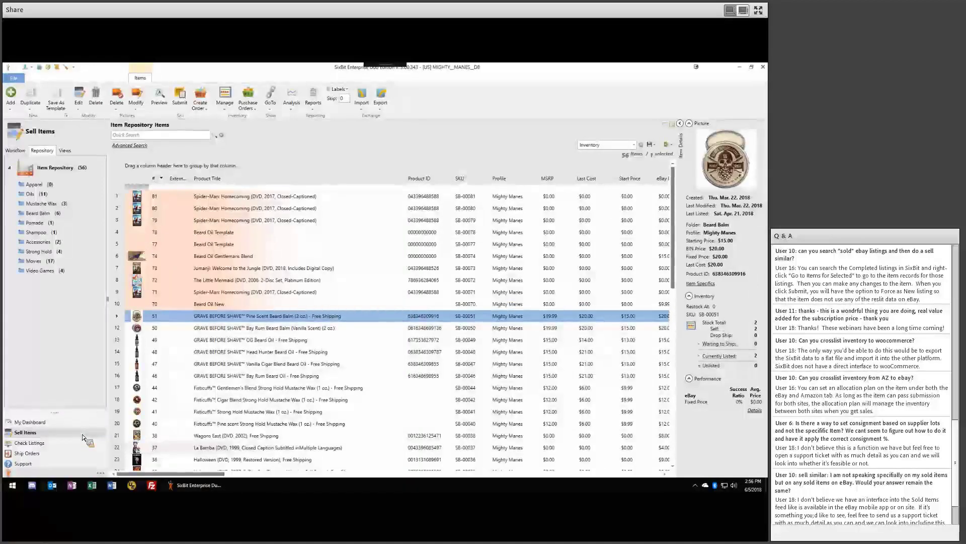
left_click(321, 255)
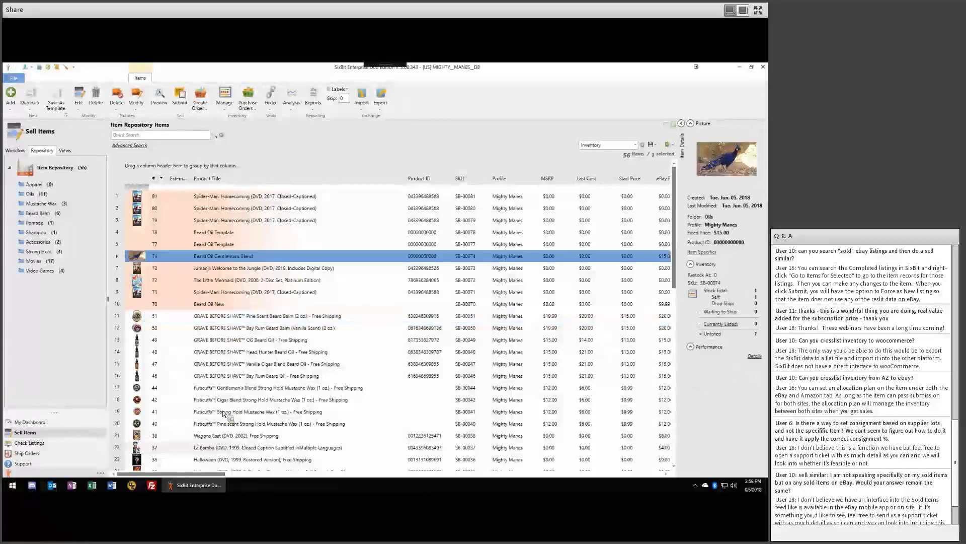
left_click(224, 316)
left_click(224, 412, "shift")
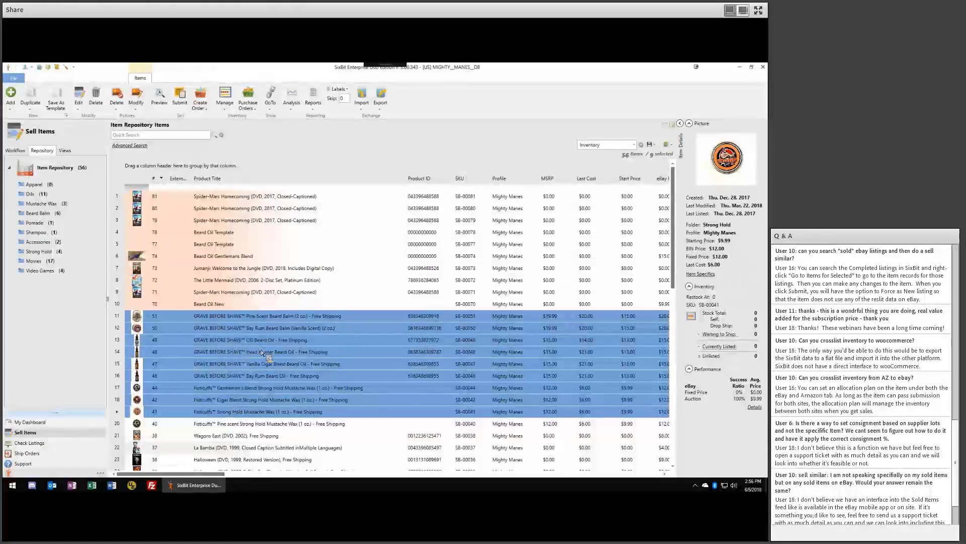
left_click_drag(261, 352, 63, 447)
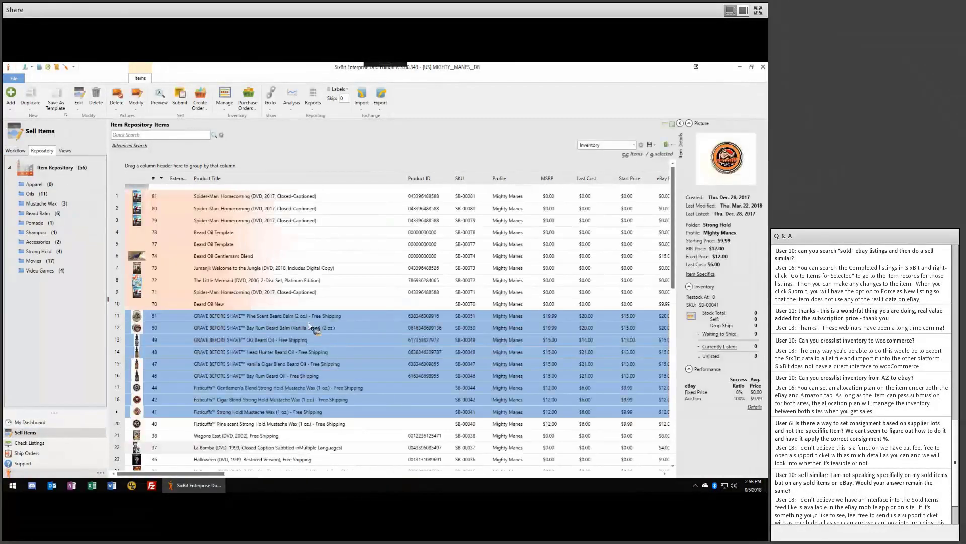
Select the range of items from the Pine Scent Beard Balm through the Bay Rum Beard Oil
left_click(300, 319)
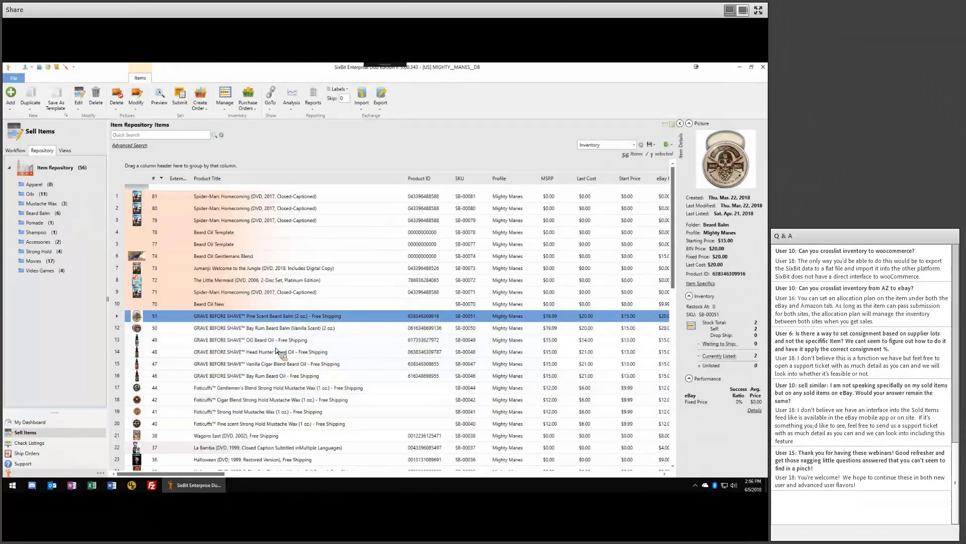
left_click(243, 377, "shift")
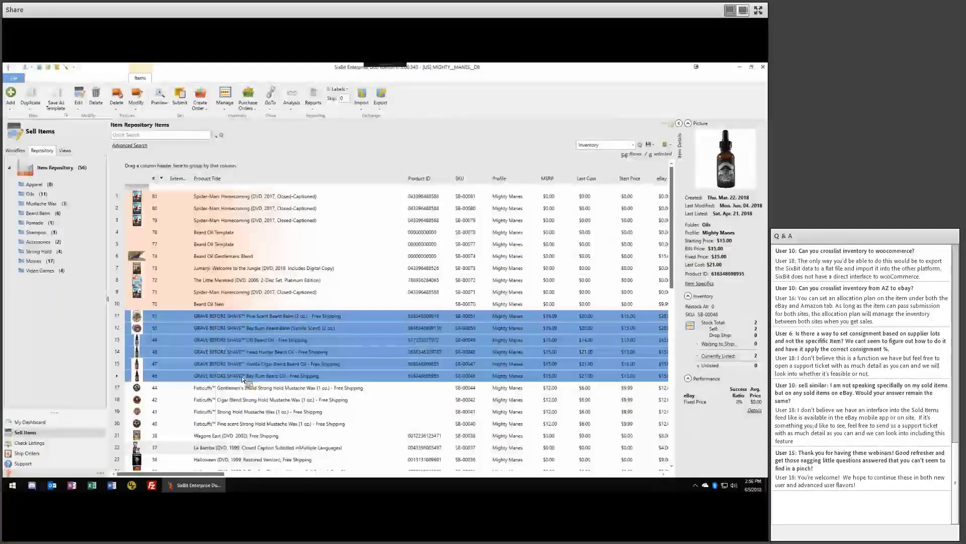
left_click_drag(244, 378, 269, 342)
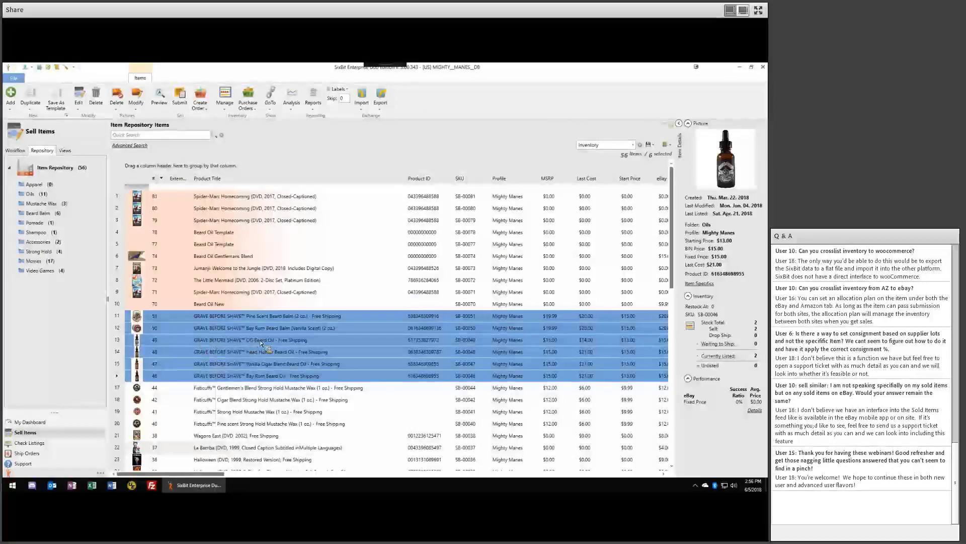
scroll(237, 290, "down", 2)
scroll(237, 291, "down", 1)
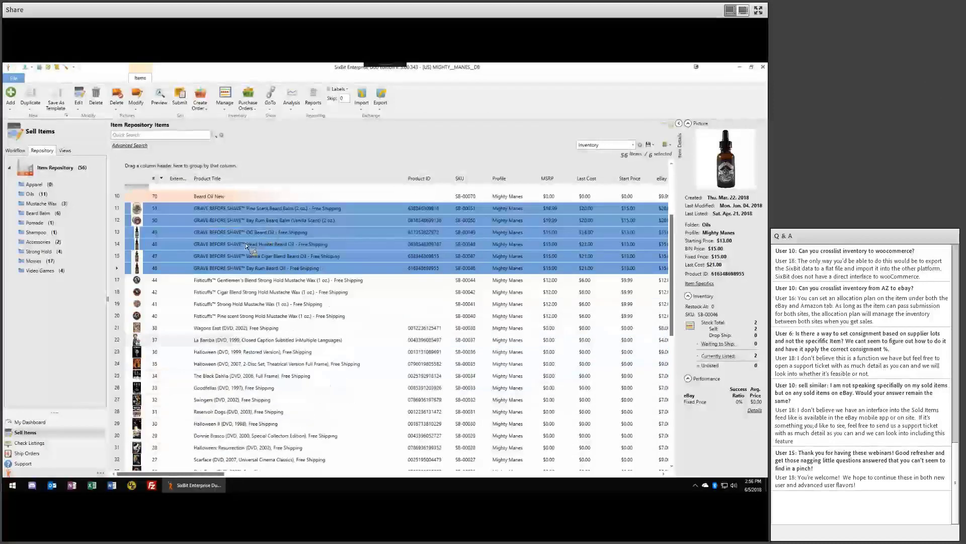
Select the non-adjacent items 51, 47, 42, 35, 33 and 32 and show only those selected items in their own view
left_click(252, 292)
left_click(251, 400, "ctrl")
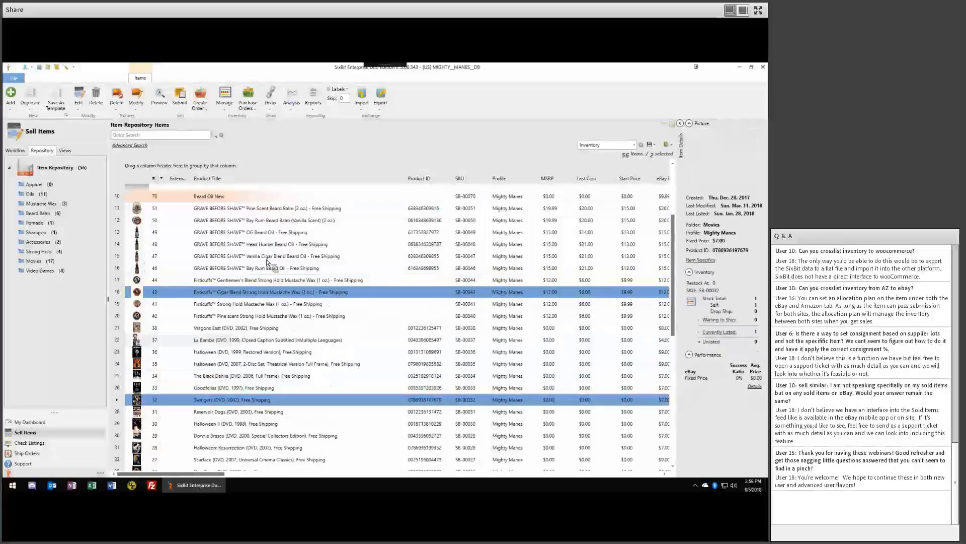
left_click(272, 256, "ctrl")
left_click(262, 208, "ctrl")
left_click(254, 387, "ctrl")
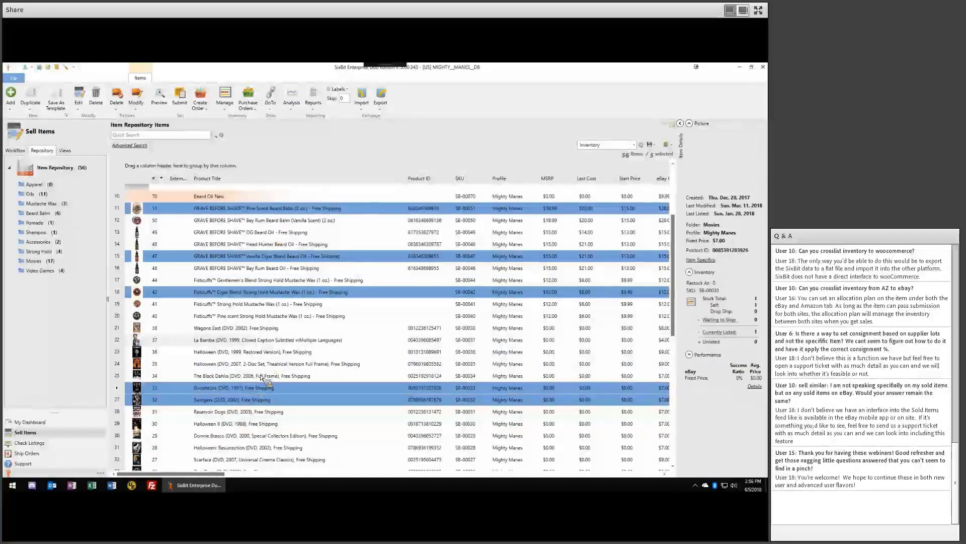
left_click(264, 364, "ctrl")
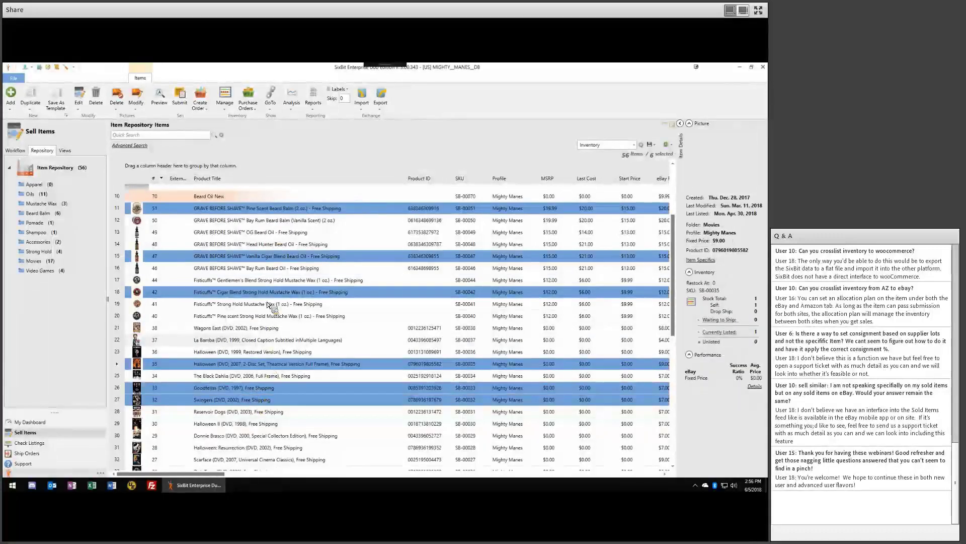
right_click(272, 257)
left_click(307, 397)
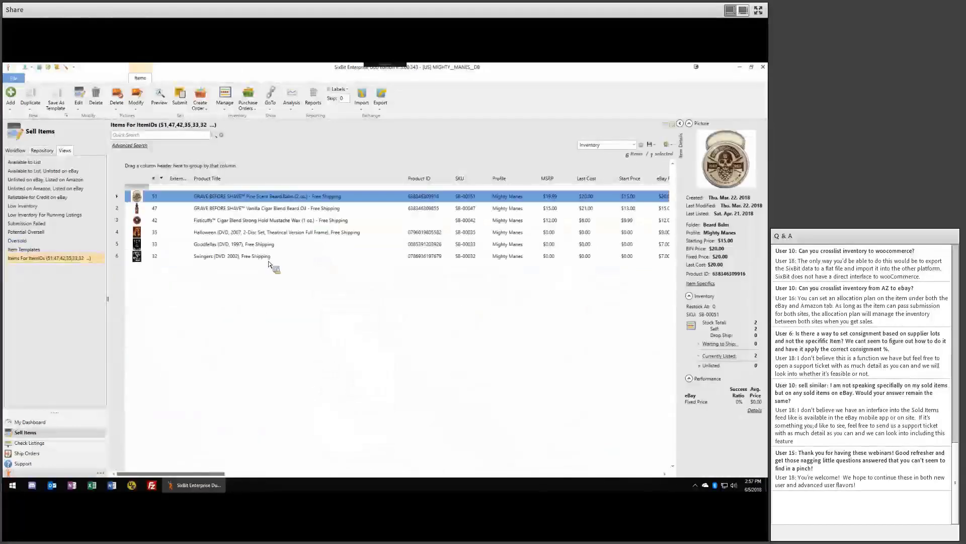
Select all six items in the filtered view and review the bulk actions available for them
left_click(269, 257, "shift")
right_click(249, 219)
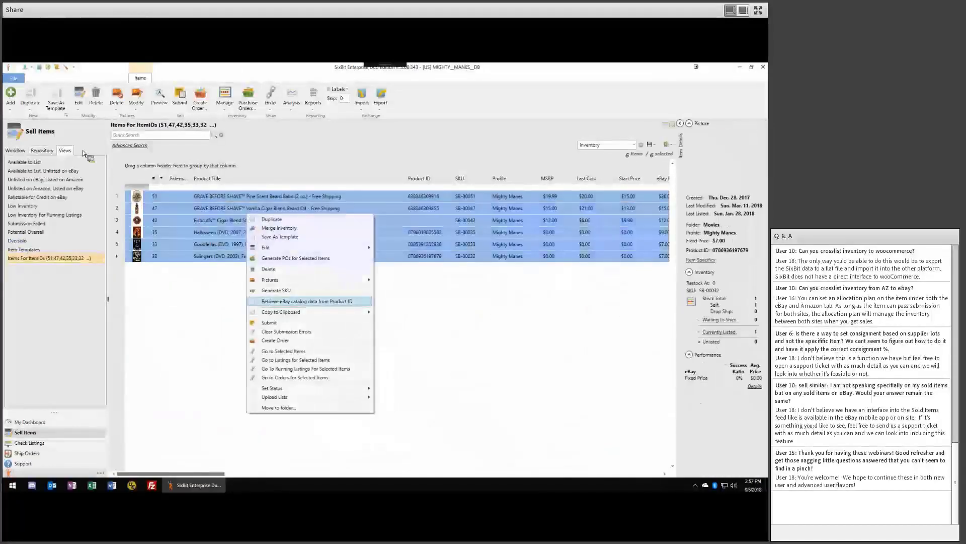
left_click(204, 374)
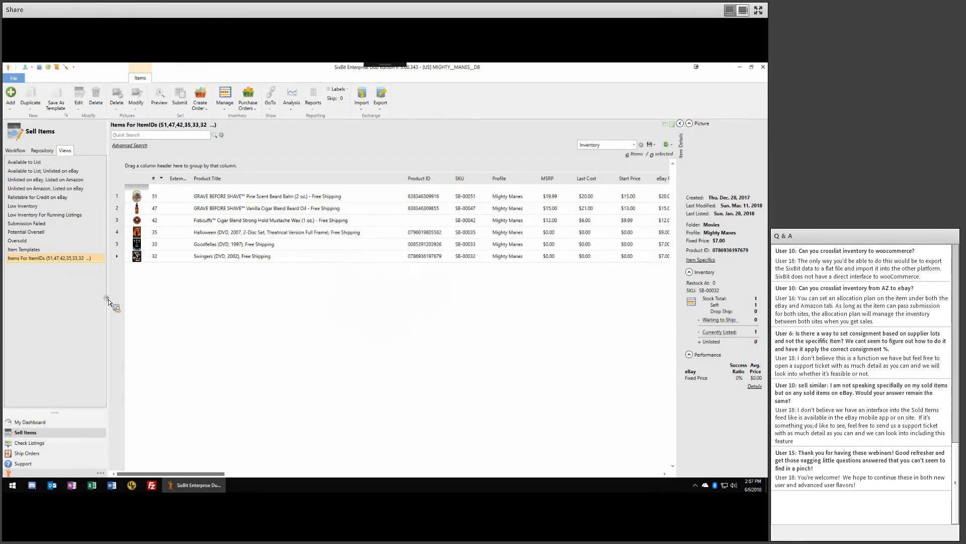
mouse_move(108, 299)
left_mouse_down()
mouse_move(146, 305)
mouse_move(102, 302)
left_mouse_up()
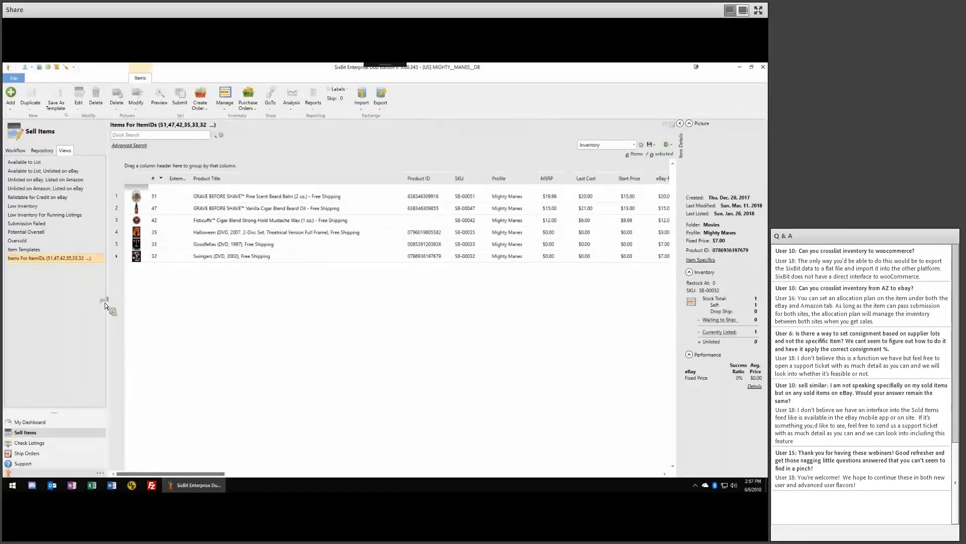
key("ctrl+a")
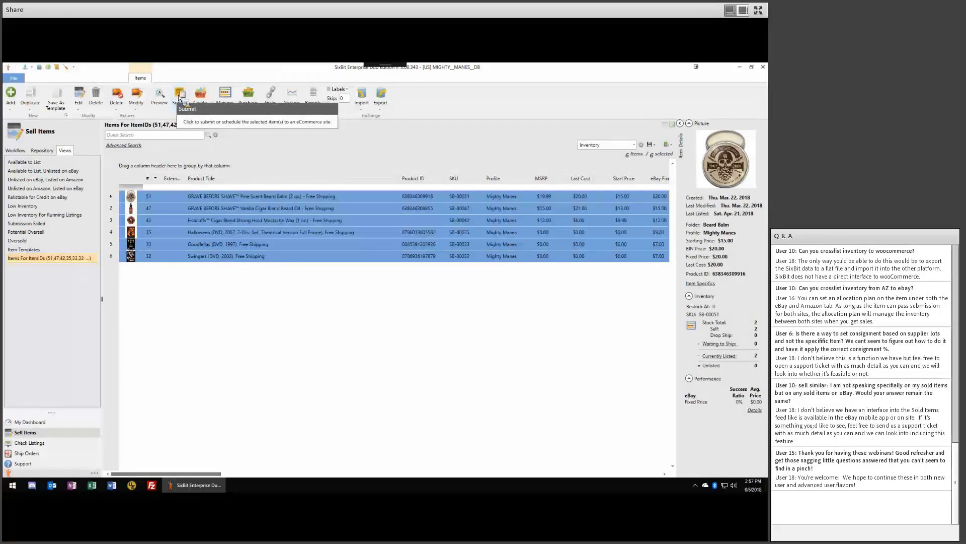
Go to the running listings and select the Fisticuffs TUFF HOLD Pomade listing
left_click(46, 443)
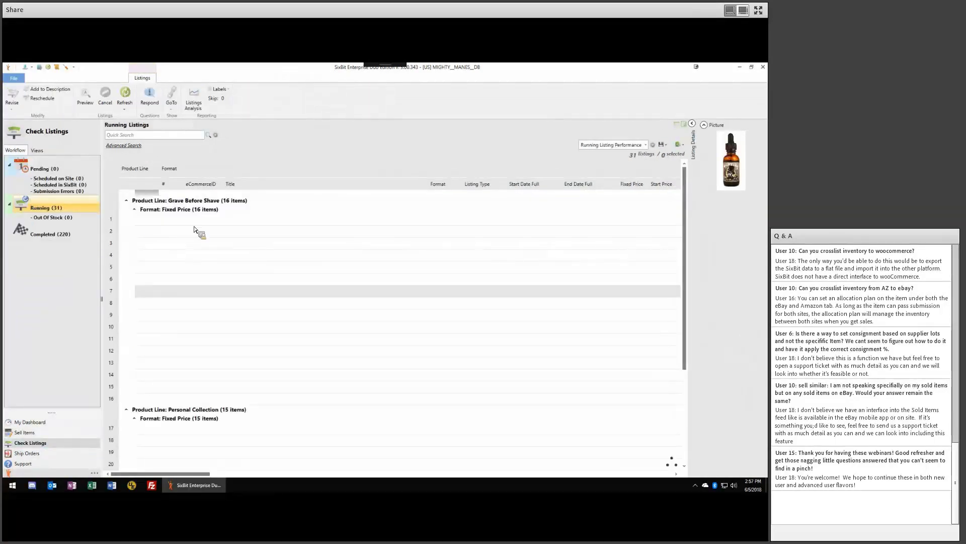
left_click(282, 221)
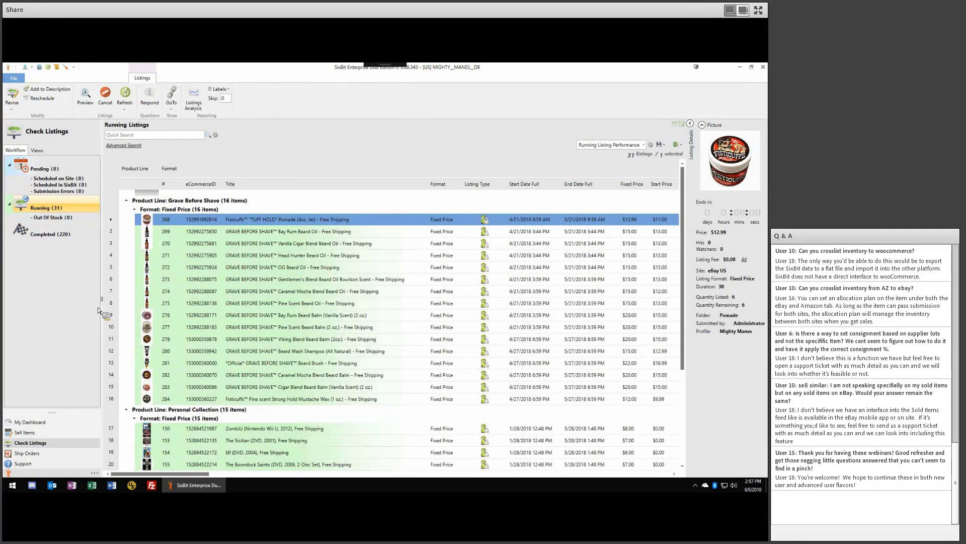
Return to the six-item filtered view, select the Swingers item, and open and dismiss a blank advanced search
left_click(40, 432)
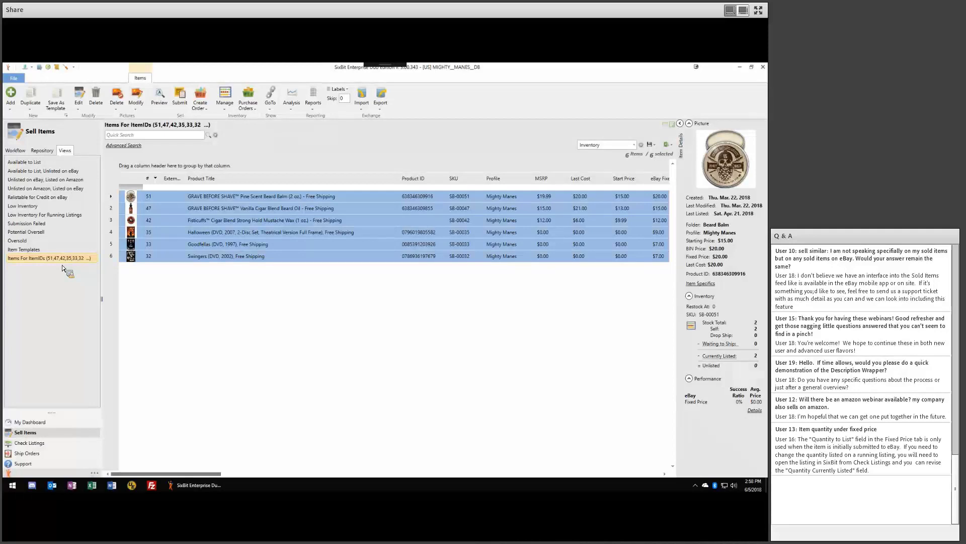
left_click(254, 198)
left_click(244, 258)
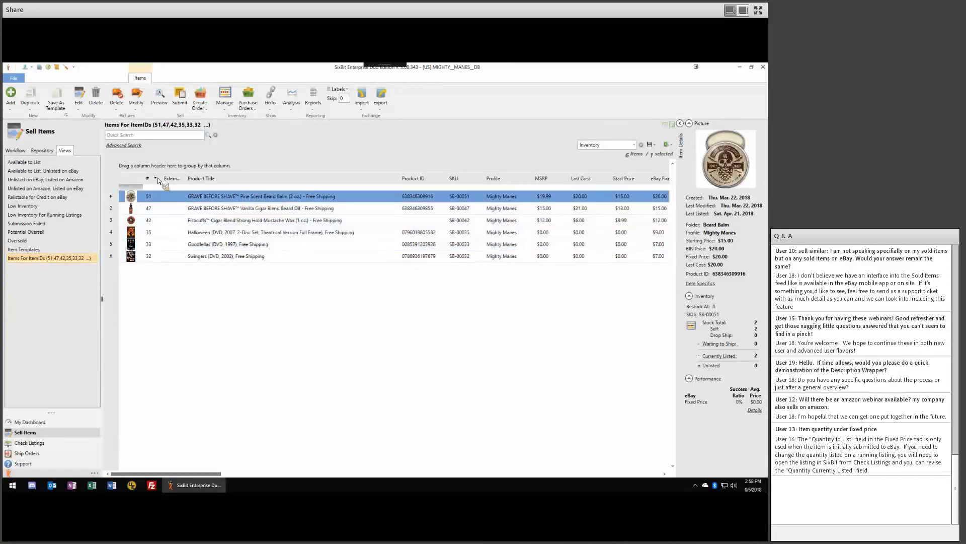
left_click(125, 146)
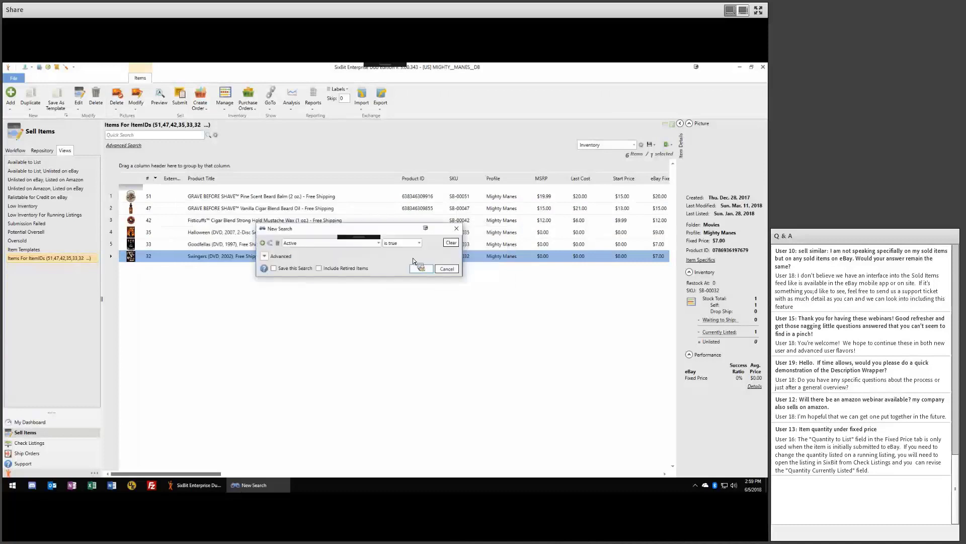
left_click(443, 267)
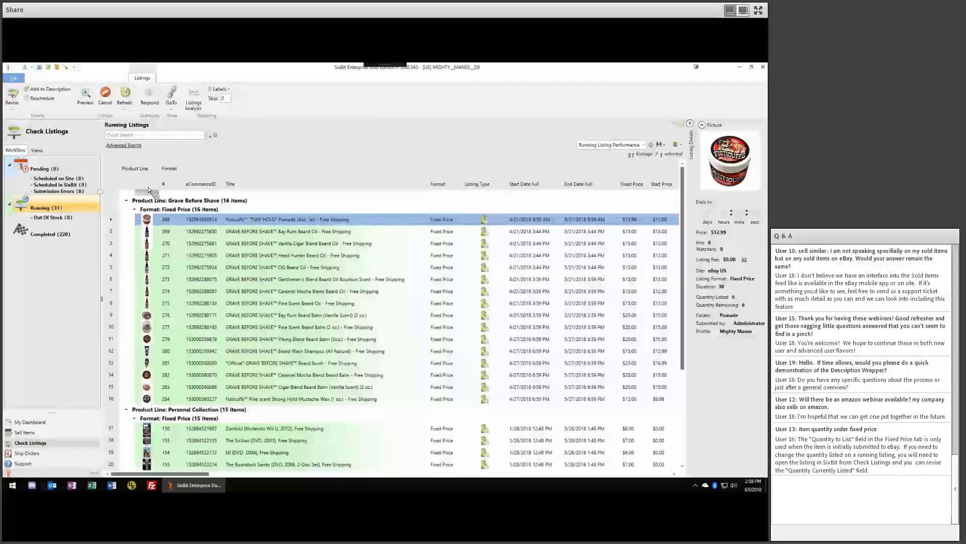
Revisit the running listings and return to the full Item Repository among the sell items
left_click(309, 233)
left_click(317, 221)
left_click_drag(330, 237, 84, 375)
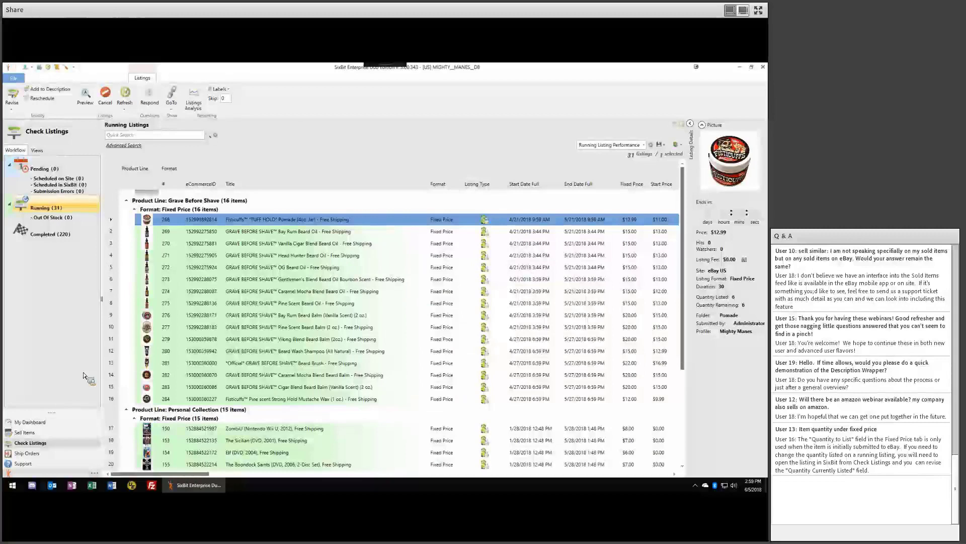
left_click_drag(84, 375, 235, 347)
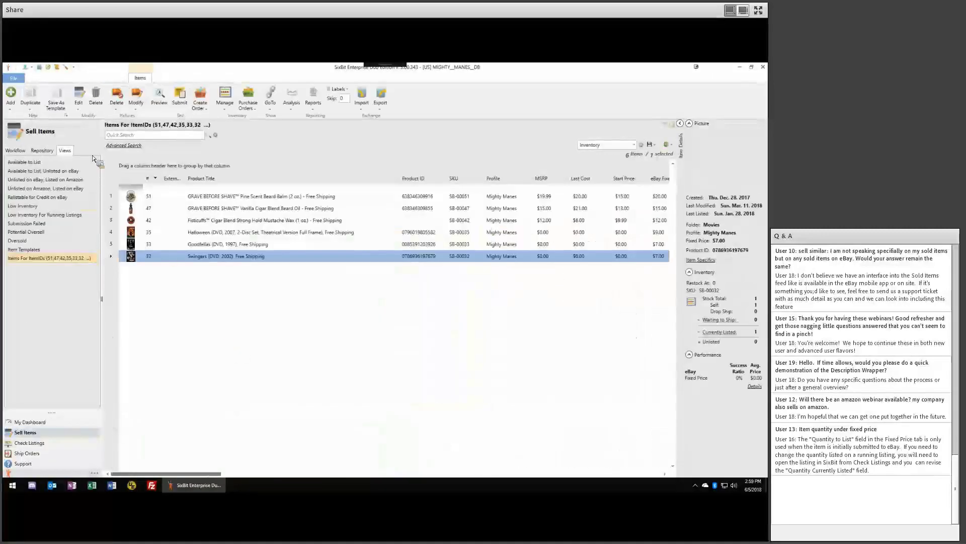
left_click_drag(92, 158, 268, 295)
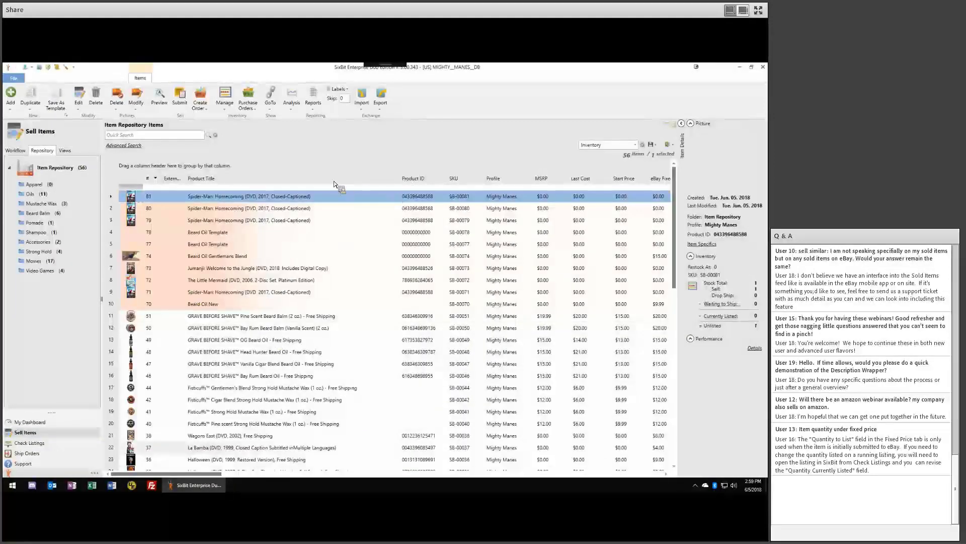
Add the Created Full and Last Listed Full columns to the repository grid and widen Last Listed Full
left_click_drag(334, 185, 311, 185)
right_click(311, 185)
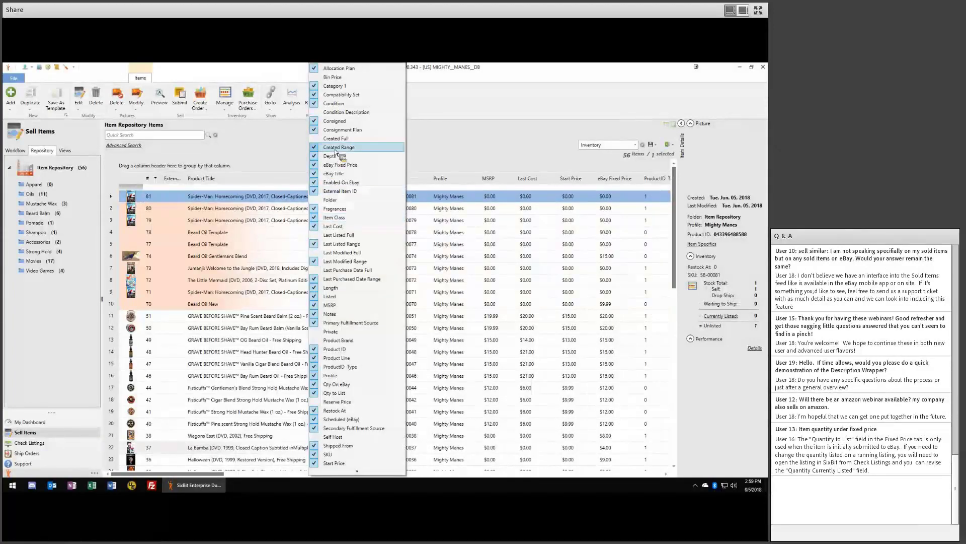
left_click(331, 141)
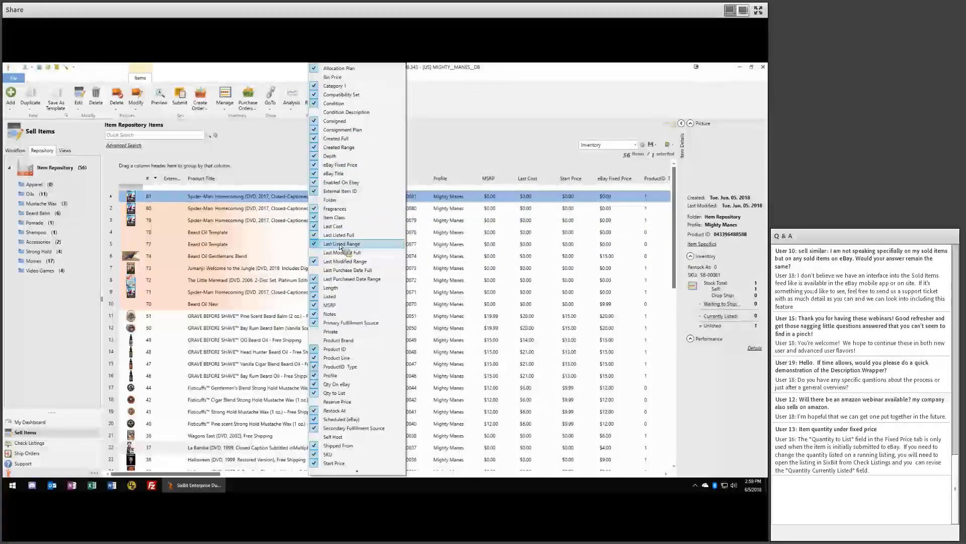
left_click(270, 164)
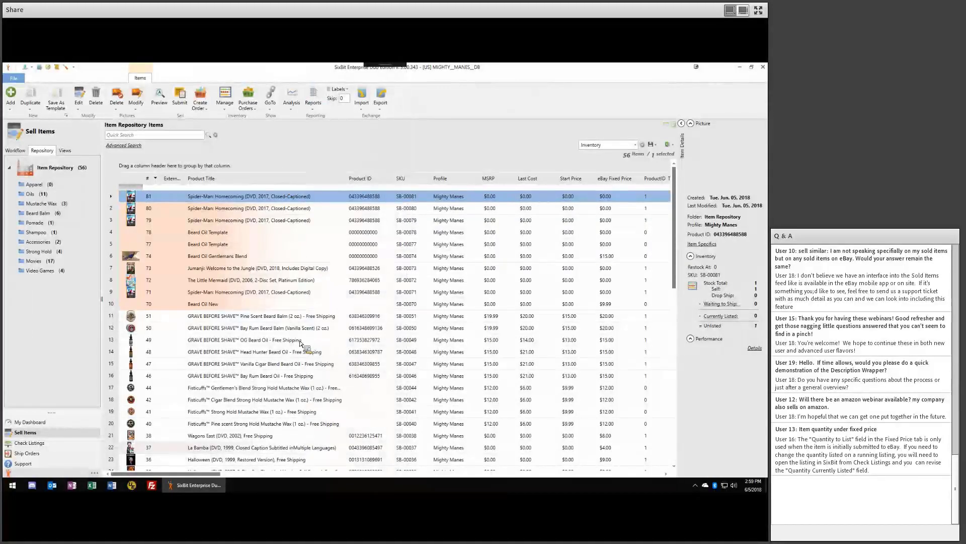
left_click_drag(194, 474, 415, 481)
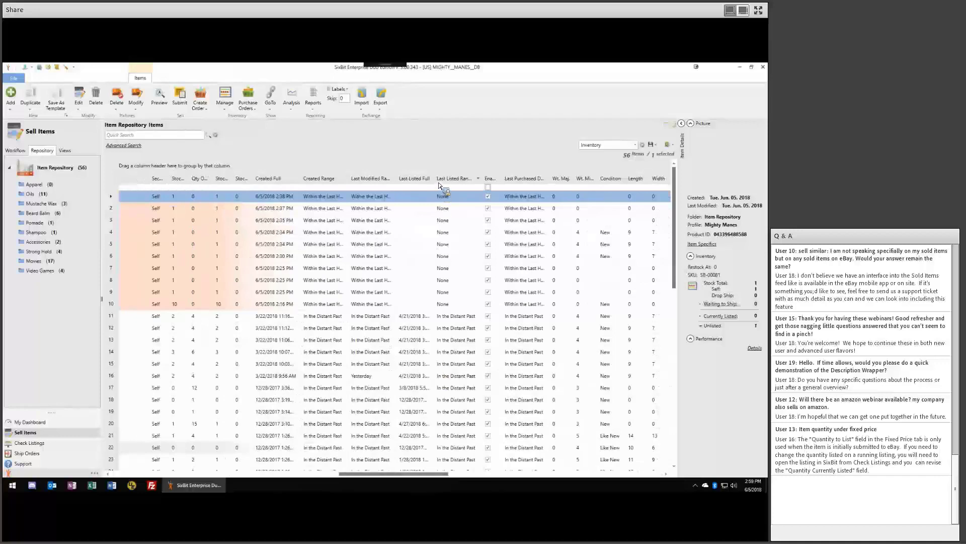
left_click_drag(436, 180, 454, 179)
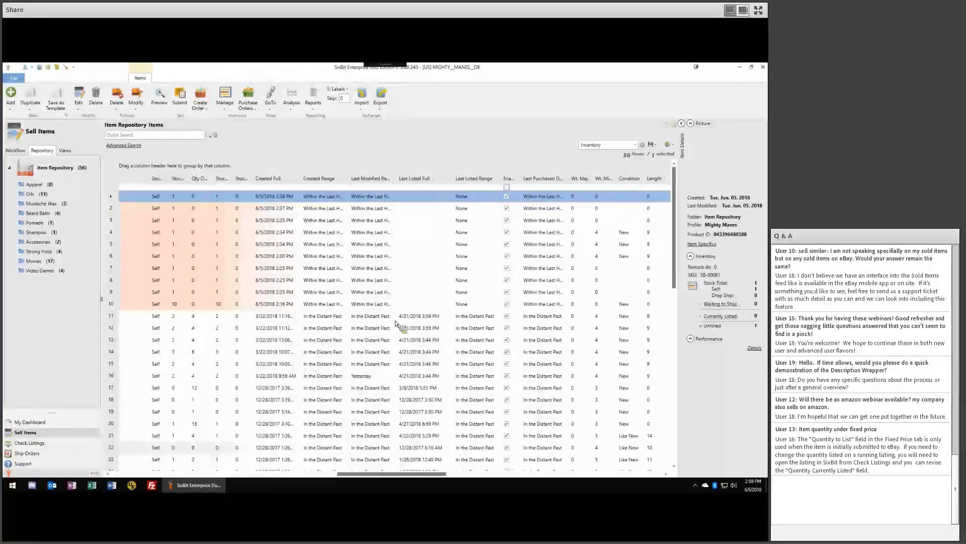
Select the block of items created on 6/5/2018, and reselect only the first item below it
left_click(411, 318)
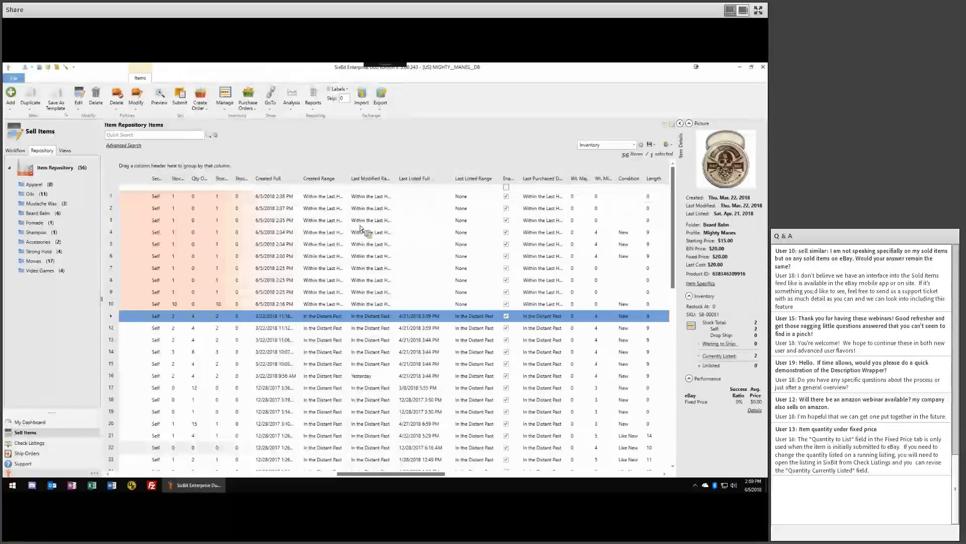
key("ctrl+Home")
left_click(370, 308, "shift")
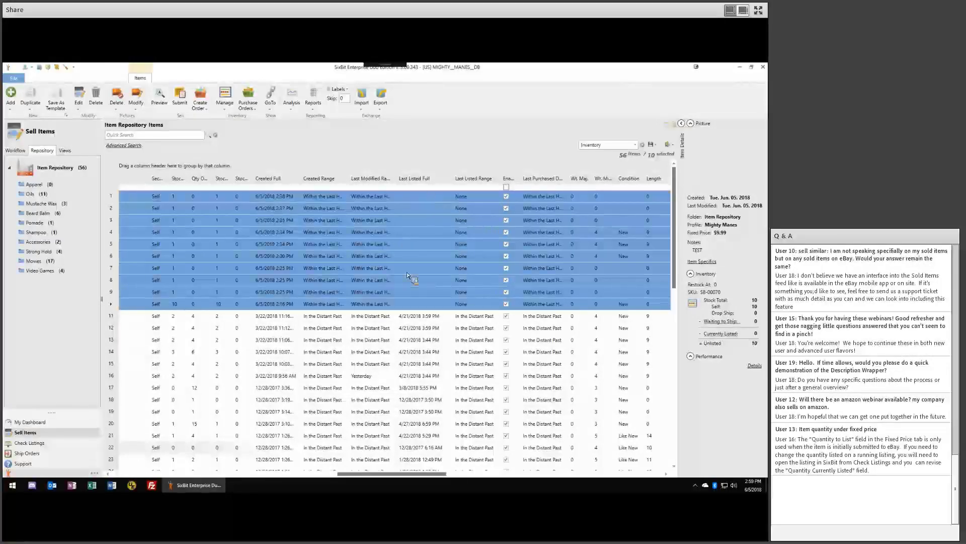
left_click(405, 316)
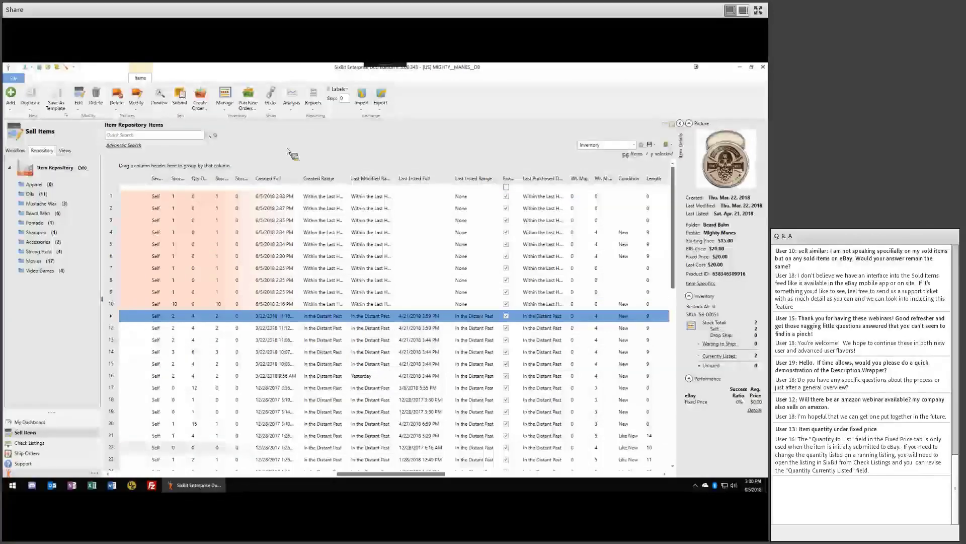
Widen the Created Full column to show whole timestamps and look at its list of filter dates
left_click_drag(301, 179, 315, 178)
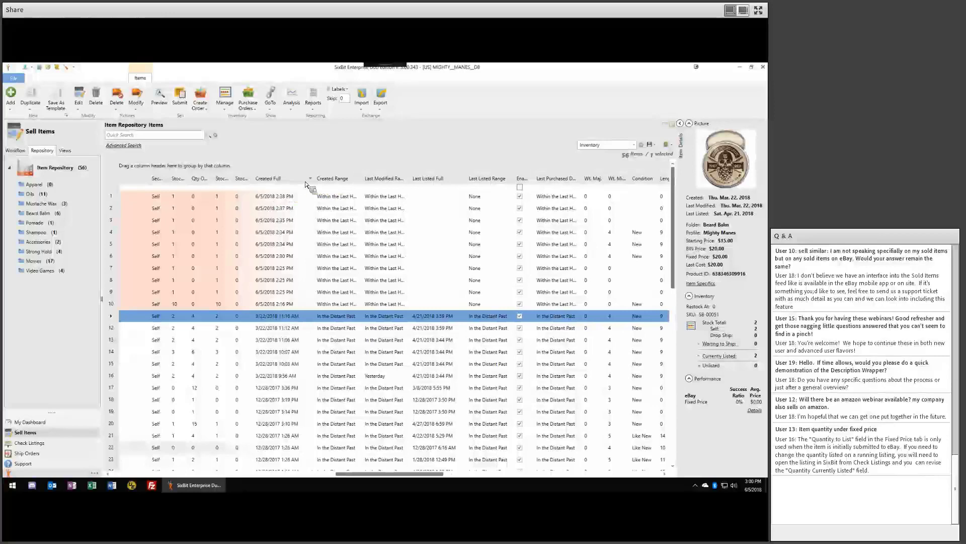
left_click(311, 179)
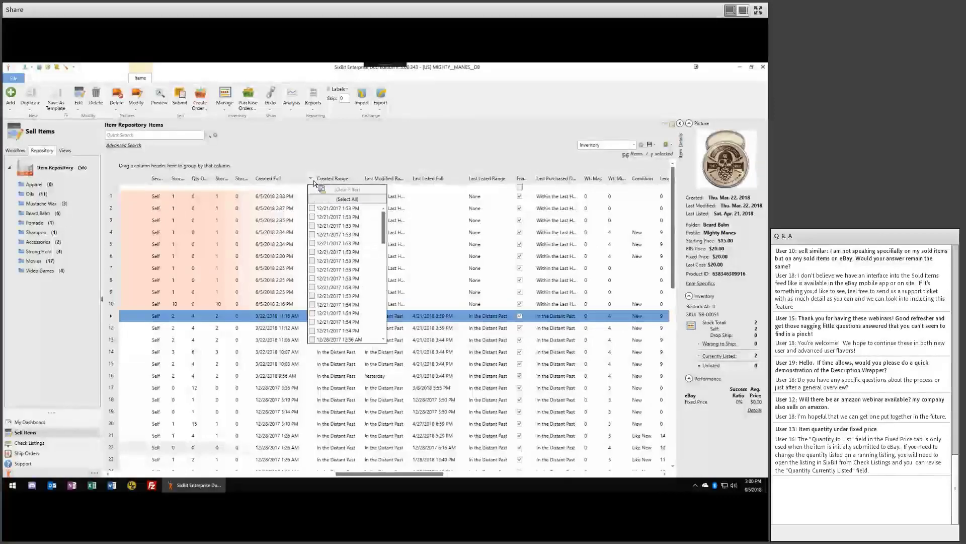
left_click(313, 183)
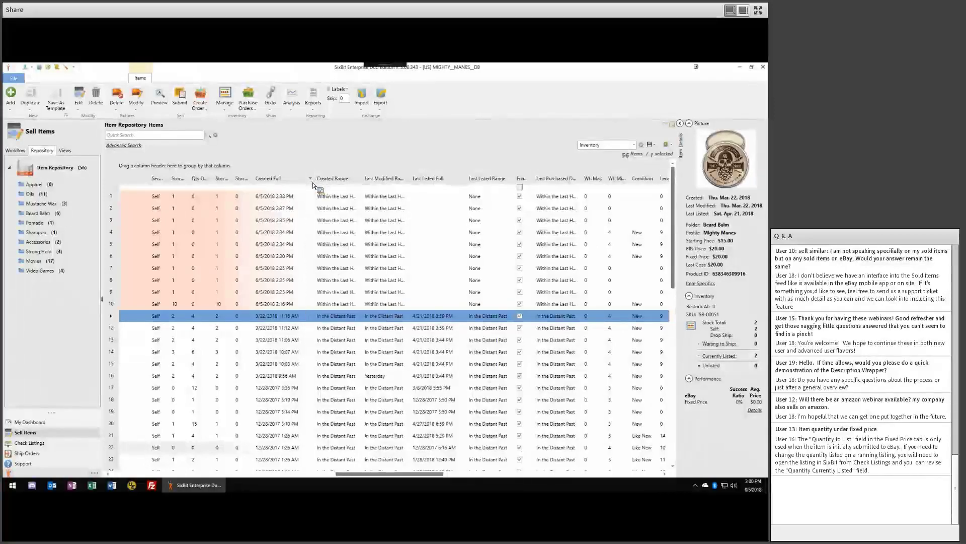
Try filtering the Created Full column by a single date from its filter list, and clear the filter
left_click(311, 180)
scroll(378, 329, "down", 5)
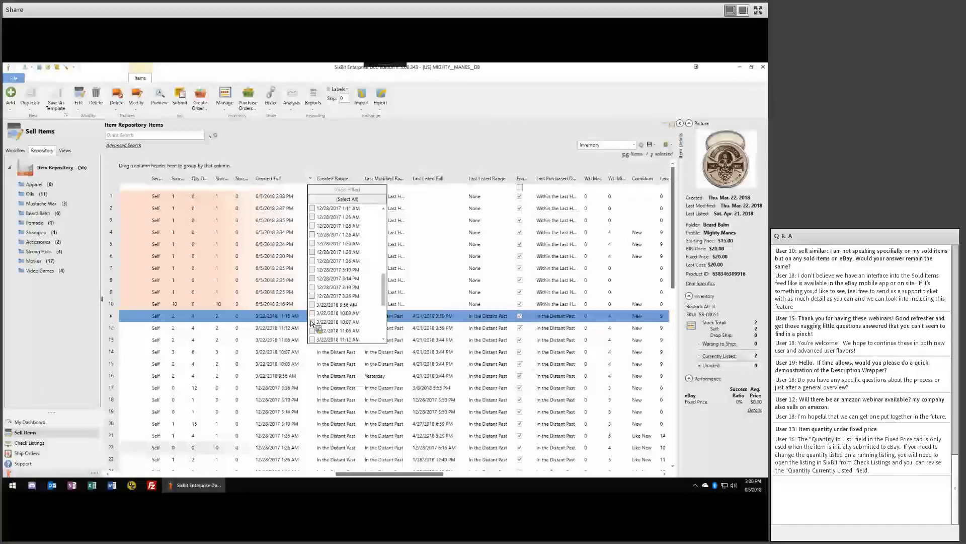
left_click(312, 297)
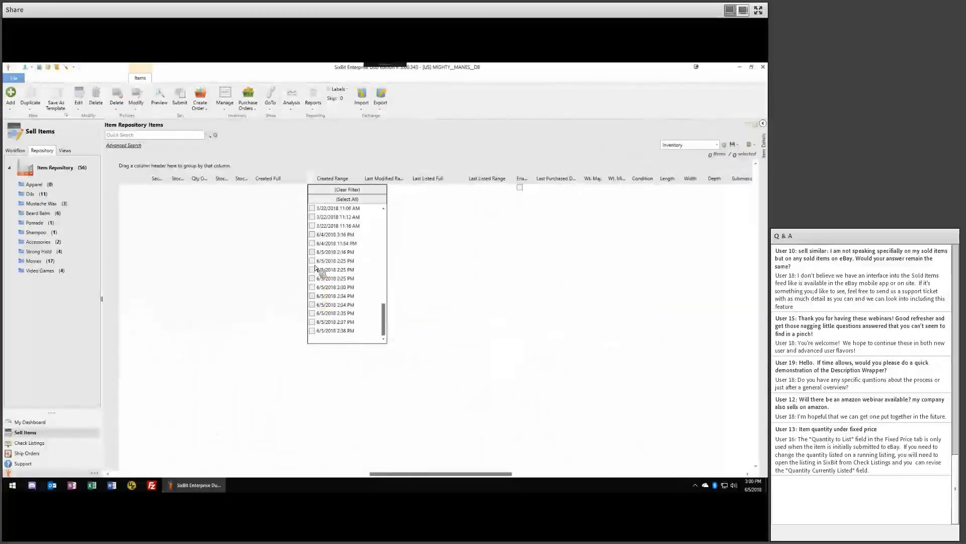
left_click(346, 192)
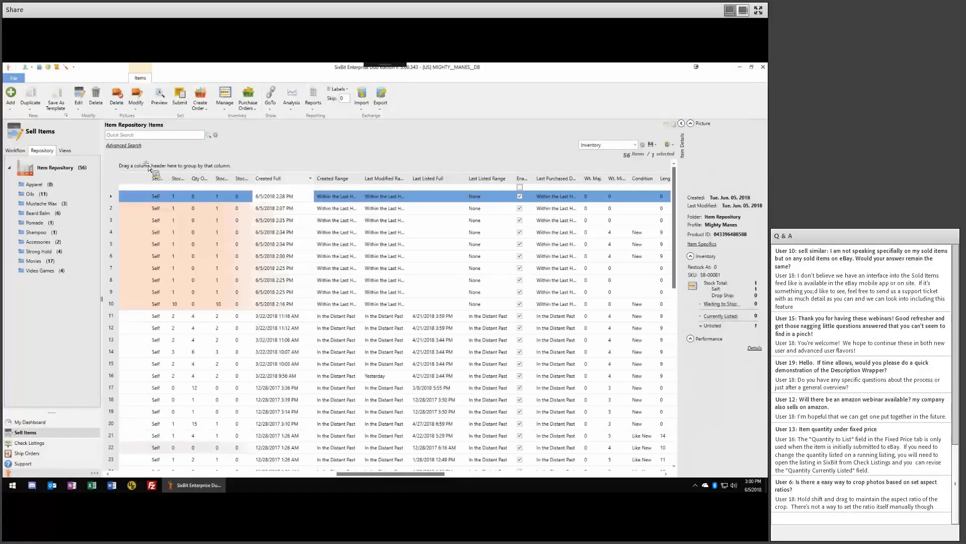
Set up an advanced search on Created Date, review its date conditions and generated query, and cancel it
left_click_drag(316, 181, 129, 149)
left_click(128, 147)
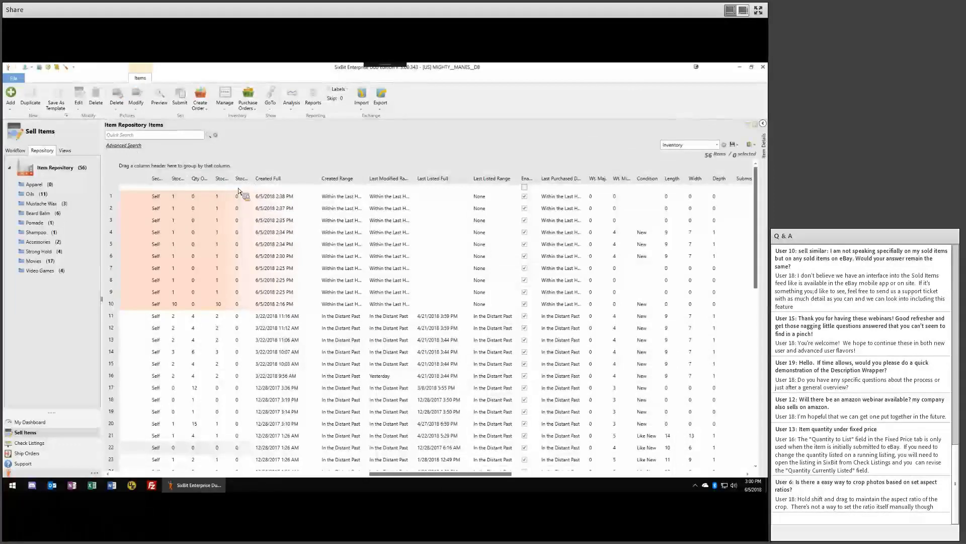
left_click(322, 245)
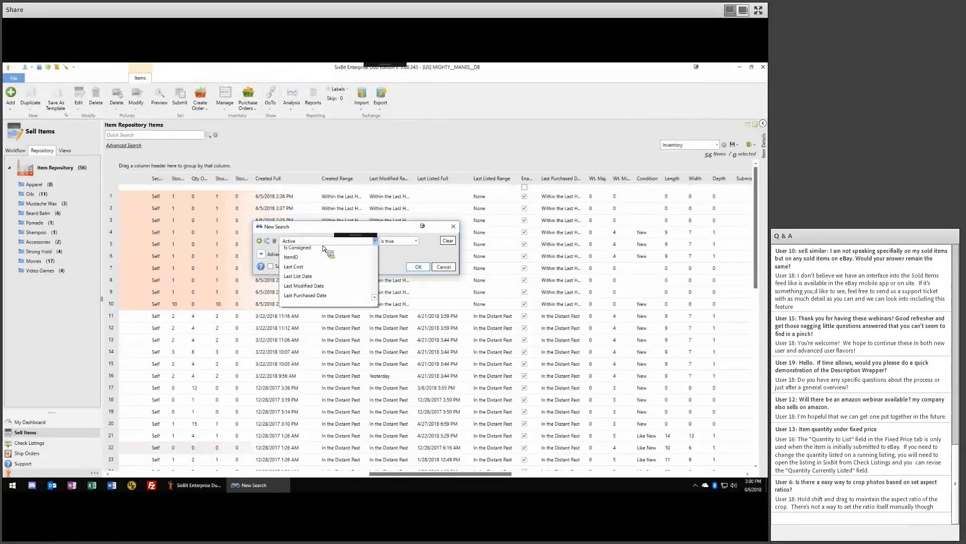
left_click(302, 289)
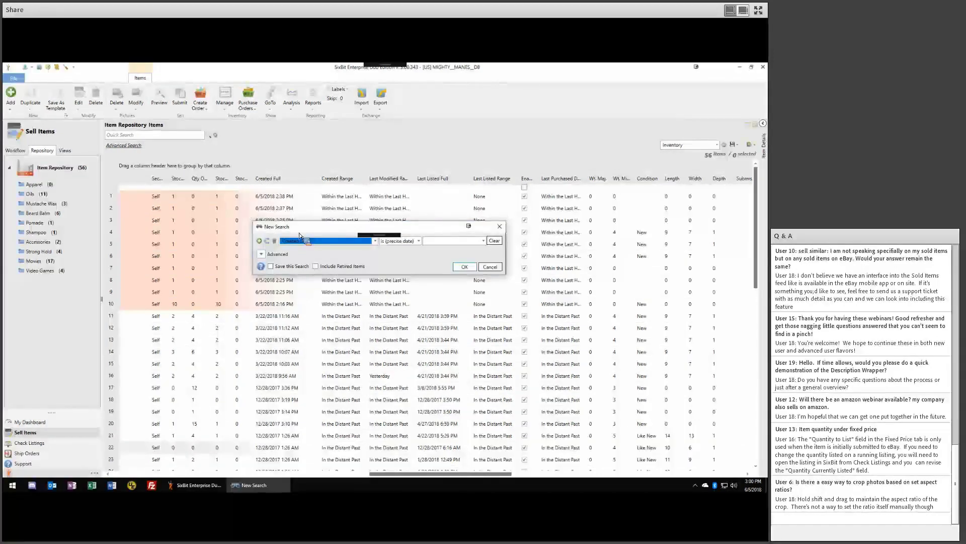
left_click(338, 251)
left_click(418, 243)
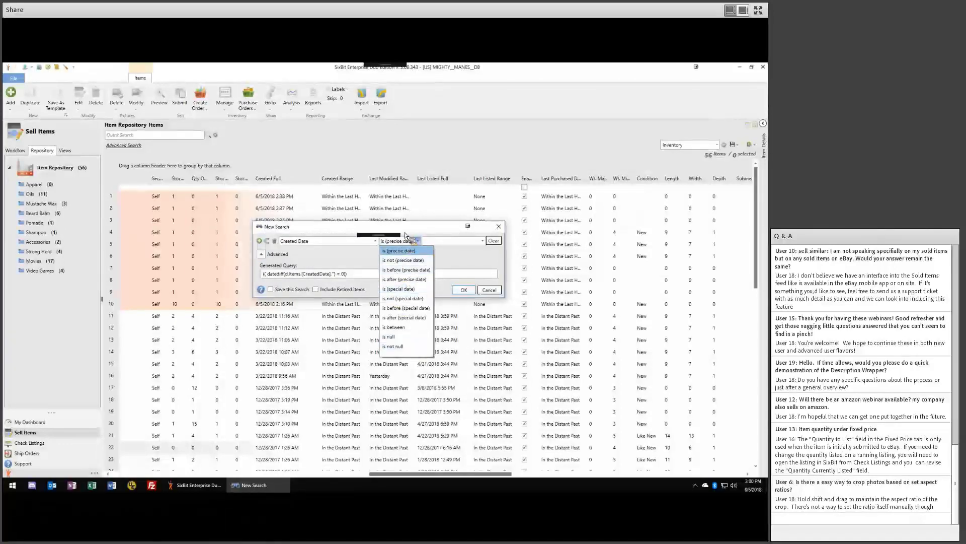
mouse_move(387, 228)
left_mouse_down()
mouse_move(320, 225)
mouse_move(332, 220)
mouse_move(379, 243)
left_mouse_up()
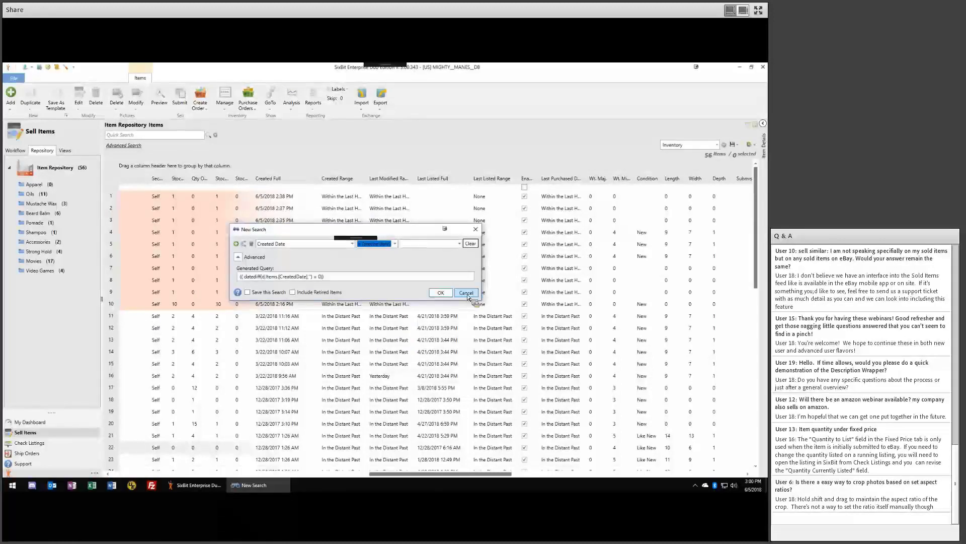
left_click(466, 293)
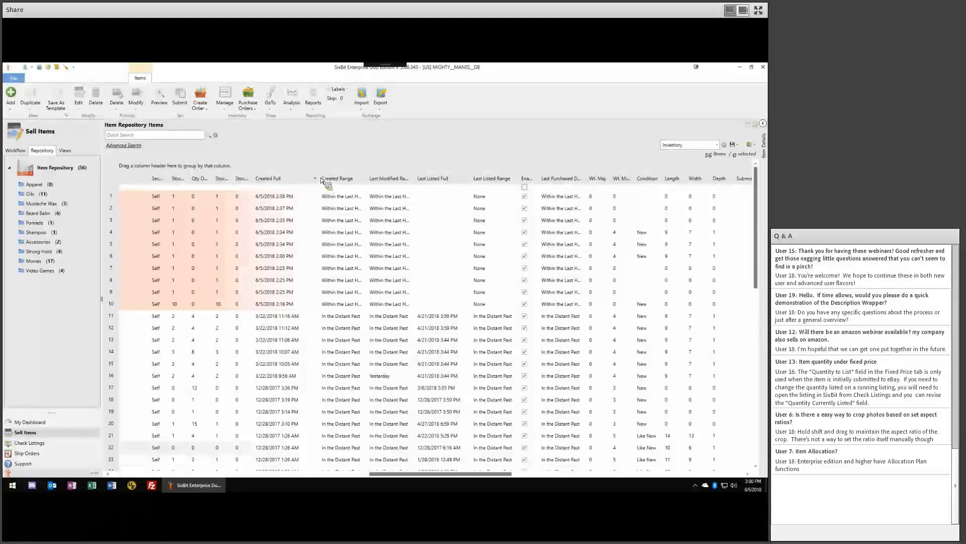
Widen the Created Range column and sort the repository items by Created Full, newest first
left_click_drag(321, 180, 309, 181)
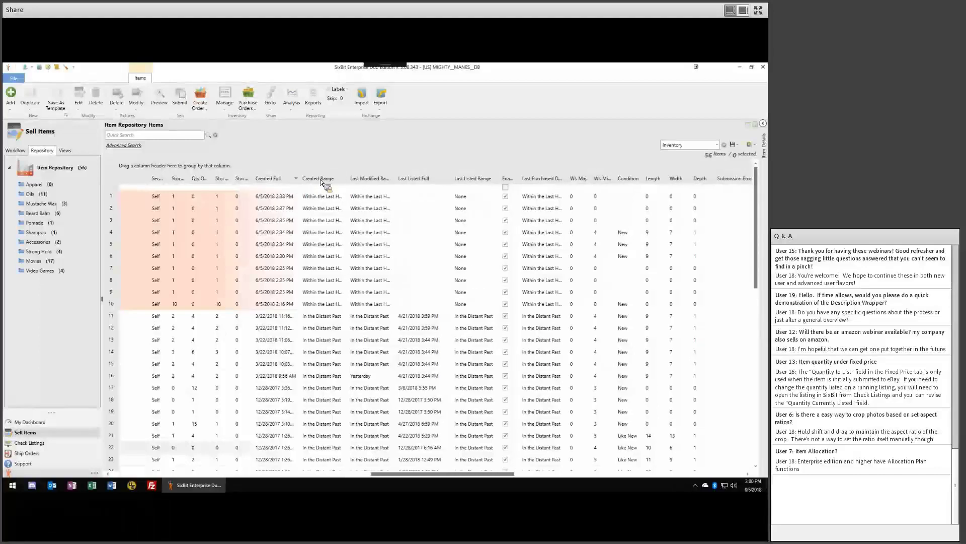
double_click(360, 181)
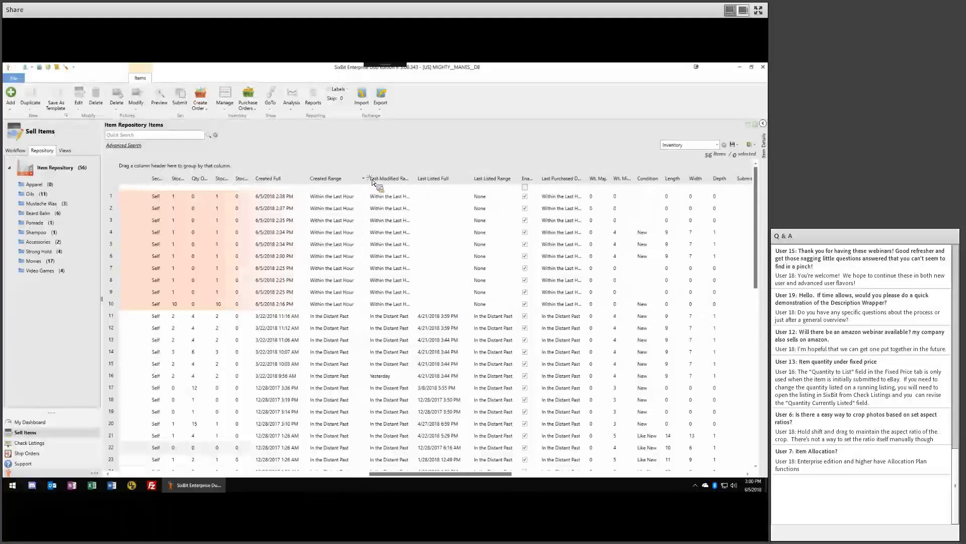
left_click(274, 179)
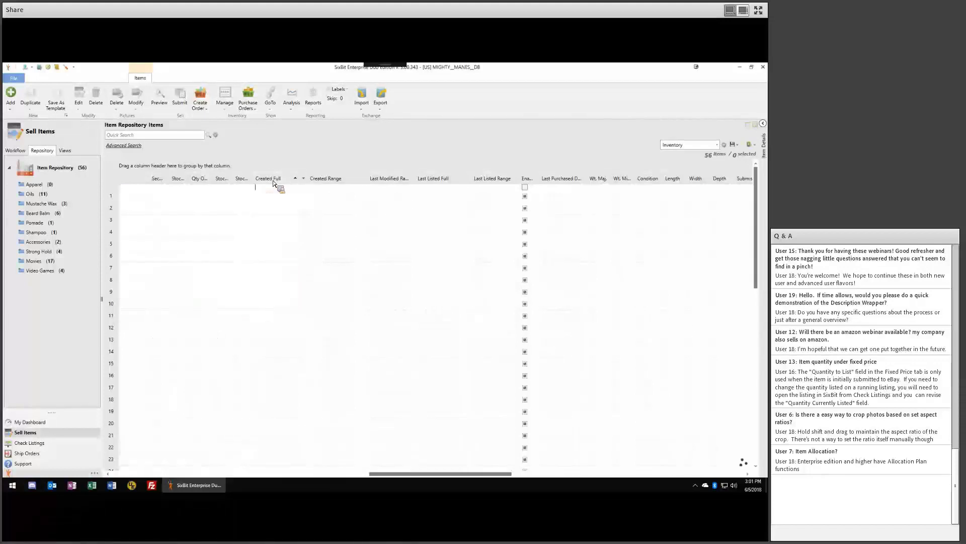
left_click(273, 180)
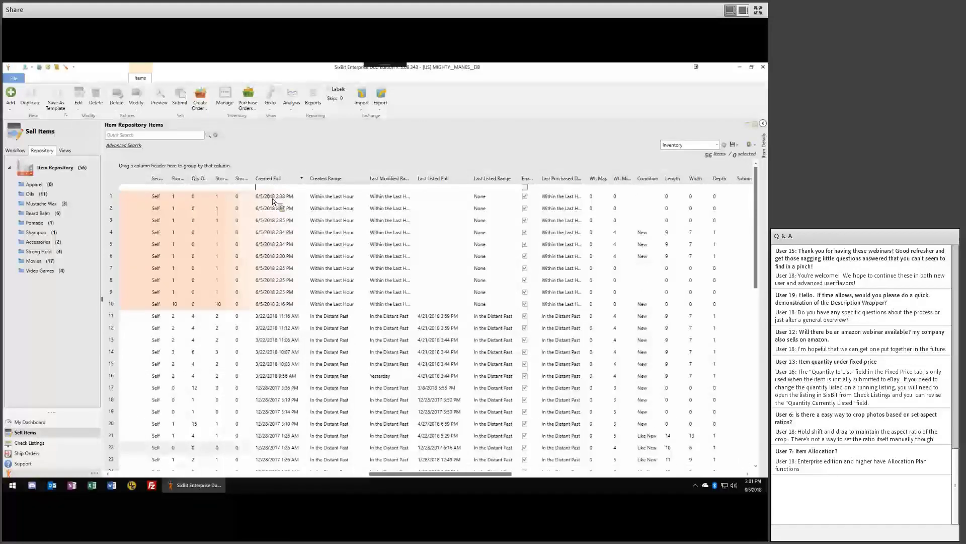
Look through the sorted repository items' creation and last listed dates, ending at the Created Full filter cell
left_click(274, 198)
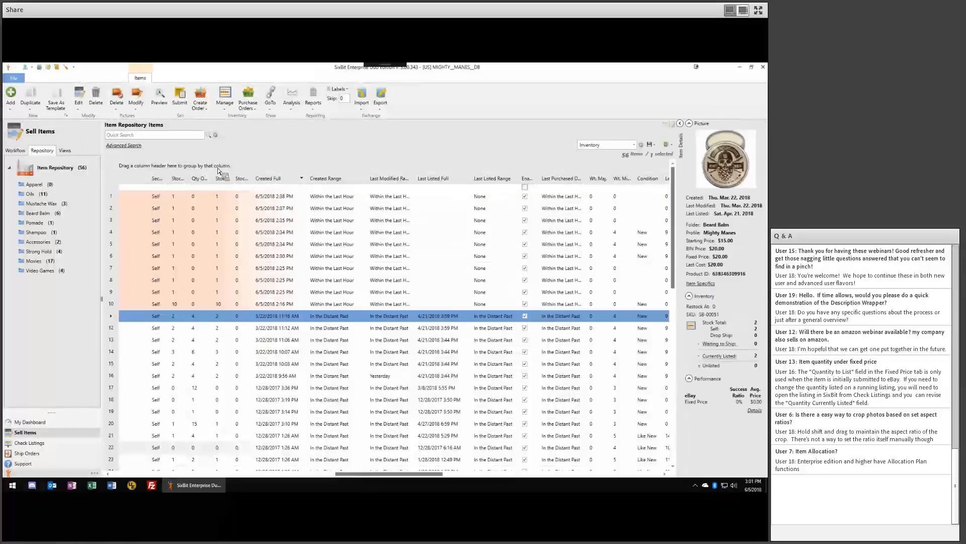
left_click_drag(318, 179, 327, 401)
scroll(326, 398, "down", 4)
scroll(324, 395, "down", 7)
scroll(318, 366, "up", 10)
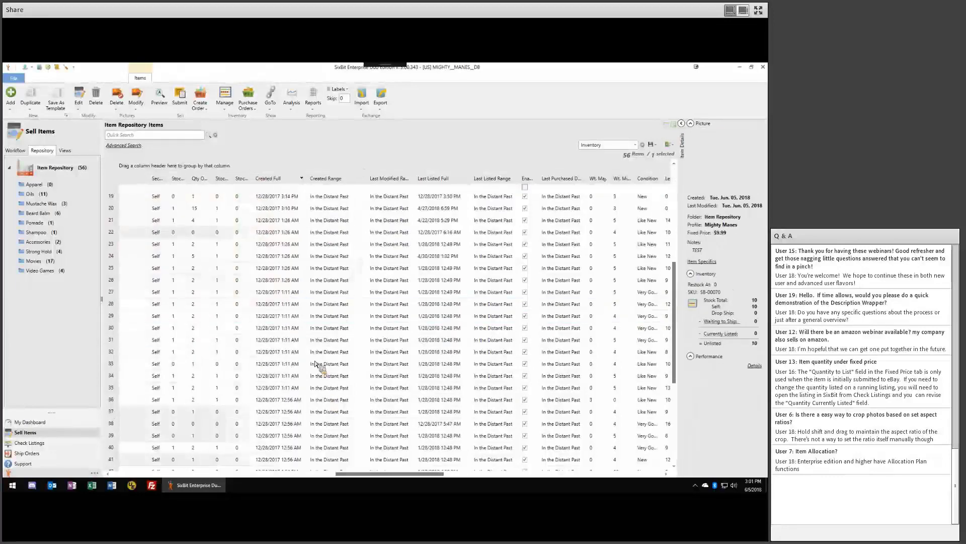
scroll(312, 363, "up", 1)
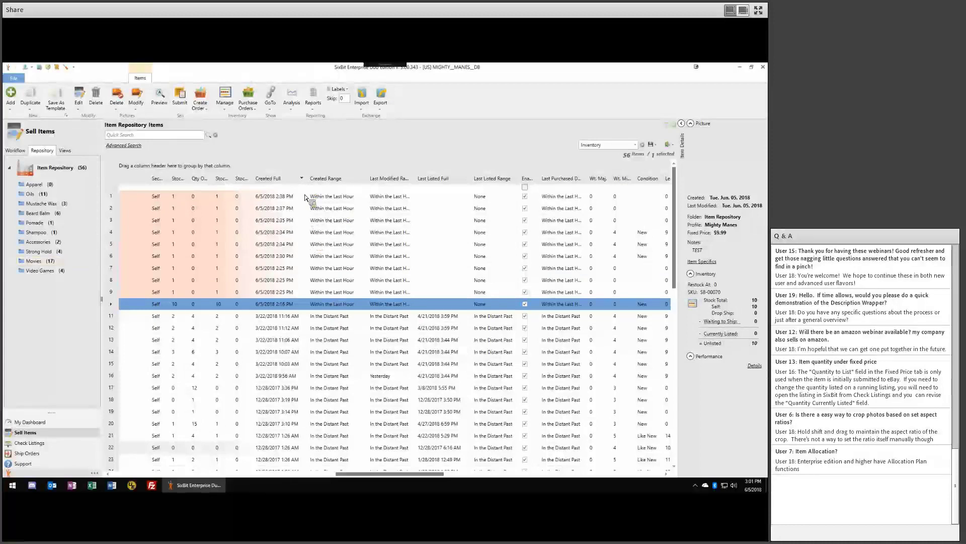
left_click(280, 187)
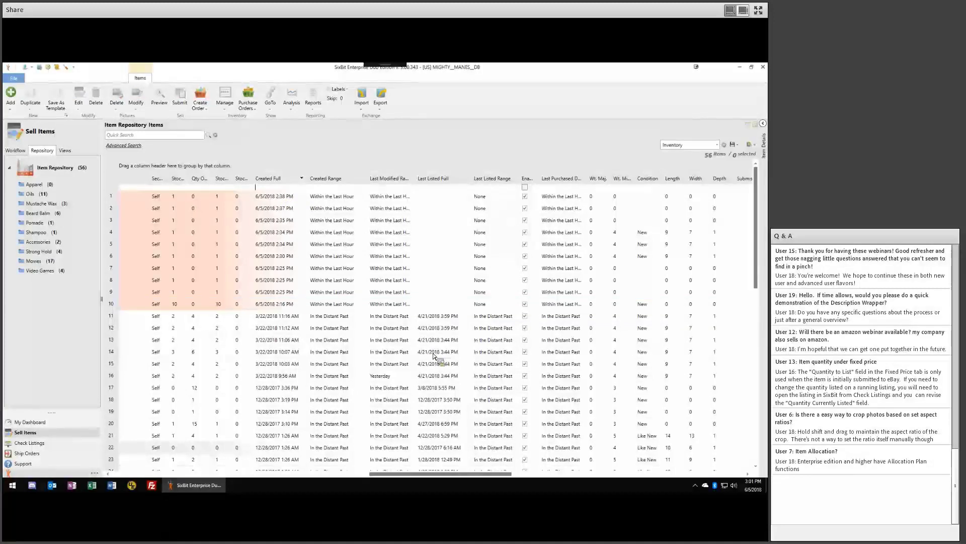
Try filtering the Created Full column by 3/22/2018, with and without a trailing asterisk, and clear the filter
type("3/22/2018")
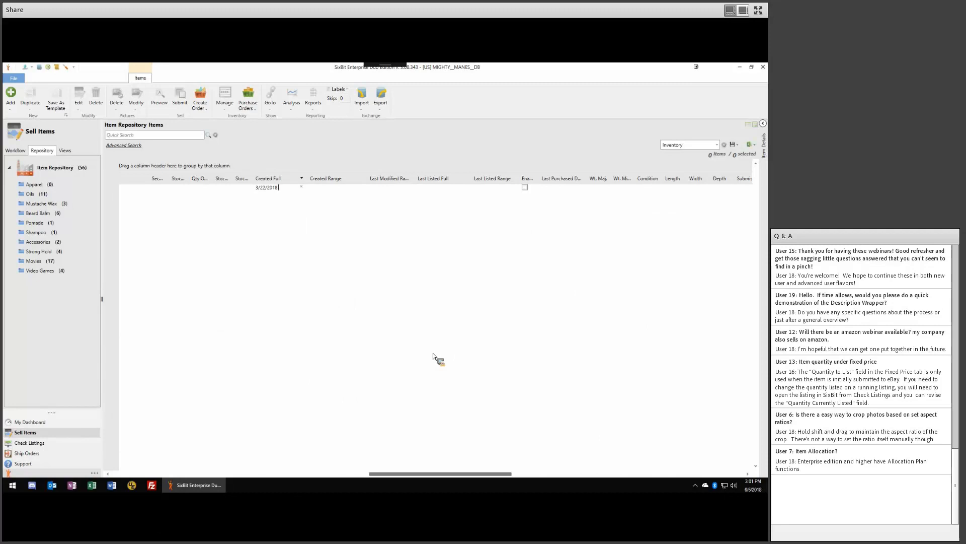
type("*")
key("Return")
key("BackSpace")
key("BackSpace")
key("BackSpace")
key("BackSpace")
key("BackSpace")
key("BackSpace")
key("BackSpace")
key("BackSpace")
key("BackSpace")
key("BackSpace")
key("BackSpace")
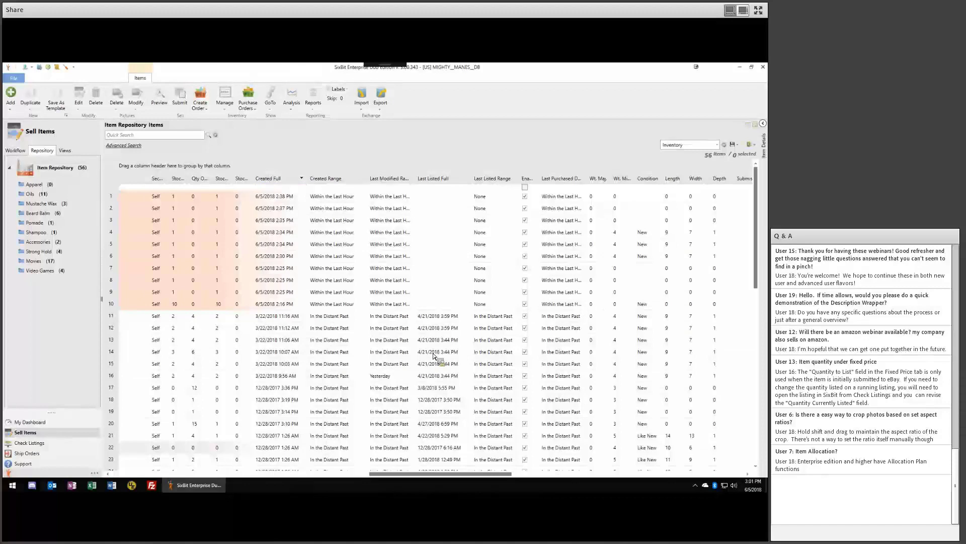
Try filtering the Created Full column with the partial dates 03/22, 6-5- and 6/5, and leave the filter cell
type("03/22")
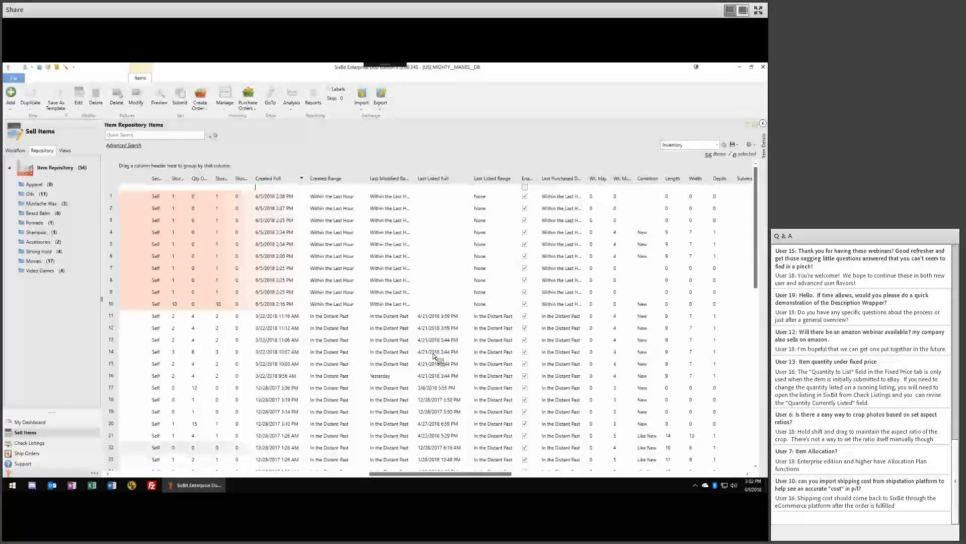
type("6-5-")
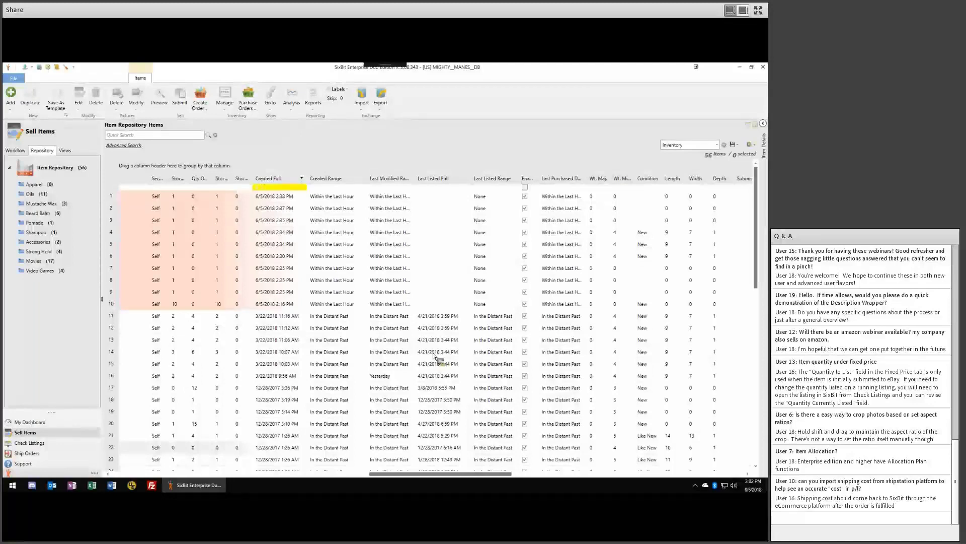
type("6/5")
key("BackSpace")
key("BackSpace")
key("BackSpace")
type("6/5")
key("Tab")
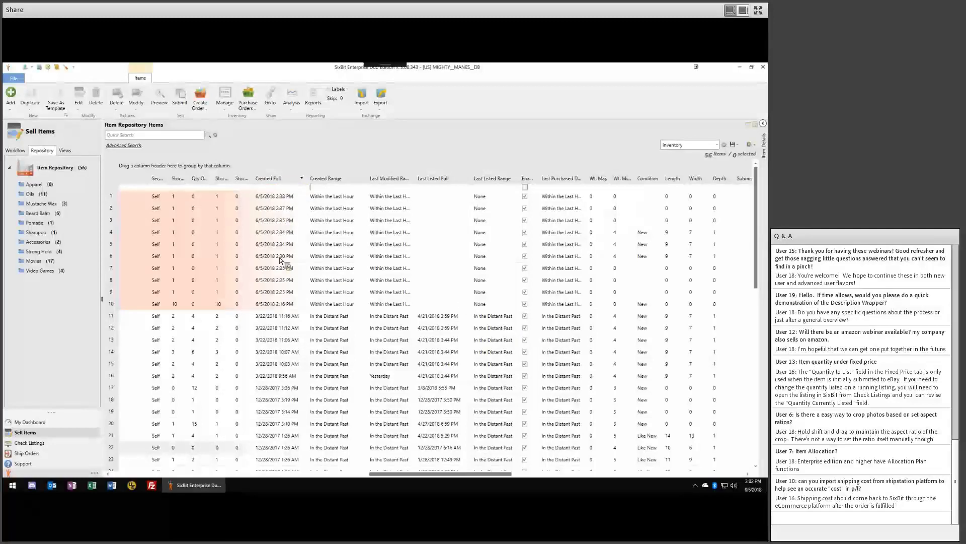
Narrow the Created Full column slightly
left_click(276, 195)
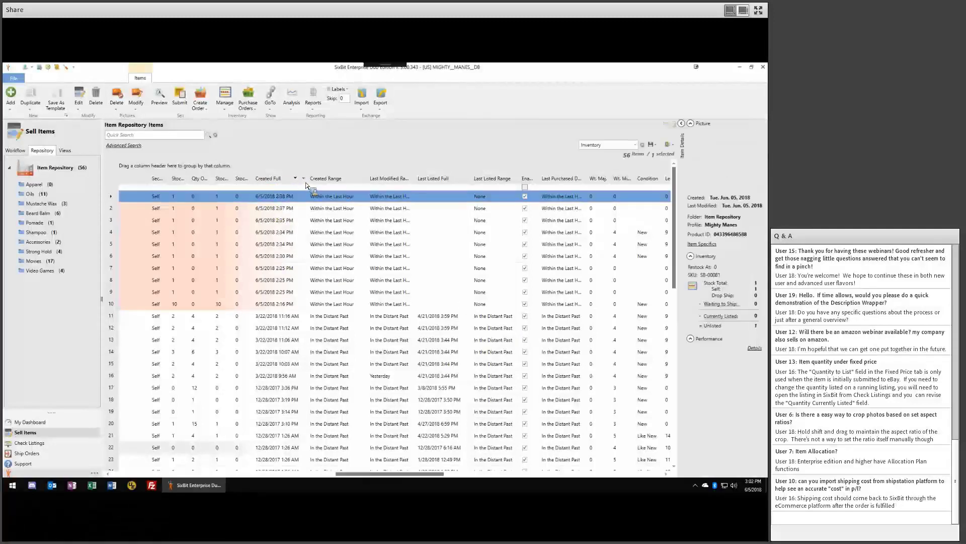
mouse_move(308, 178)
left_mouse_down()
mouse_move(332, 179)
mouse_move(303, 179)
left_mouse_up()
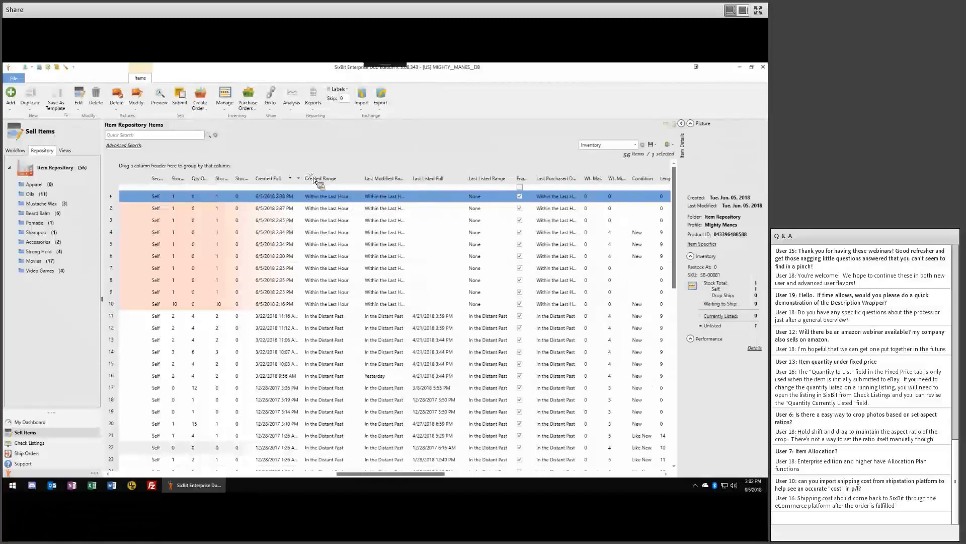
left_click(268, 187)
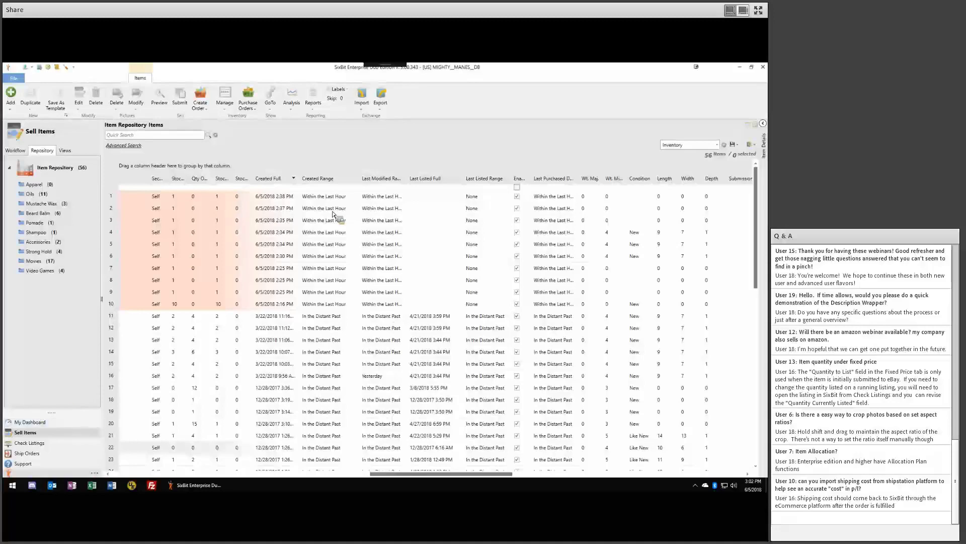
Widen the Product Title column and open the GRAVE BEFORE SHAVE Pine Scent Beard Balm (2 oz.) item
left_click_drag(407, 474, 161, 467)
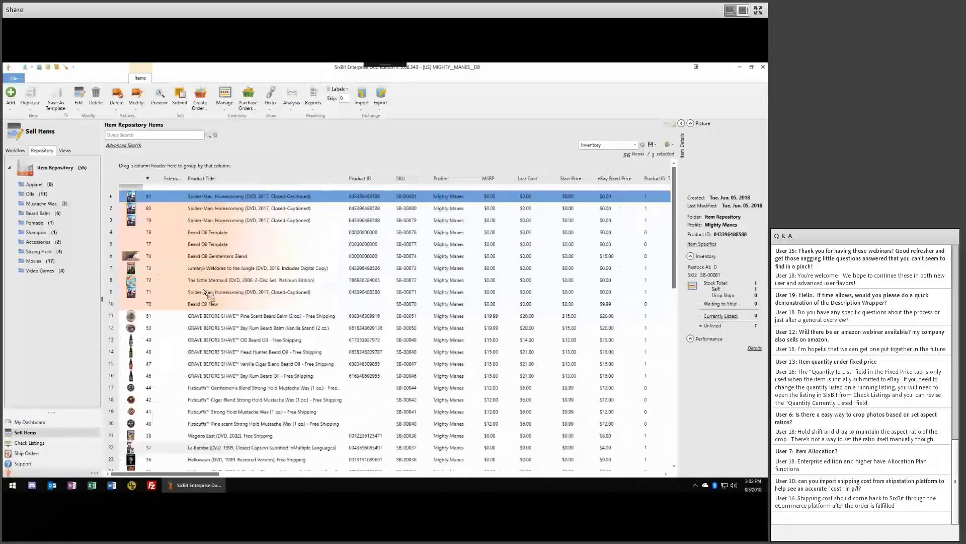
left_click(206, 317)
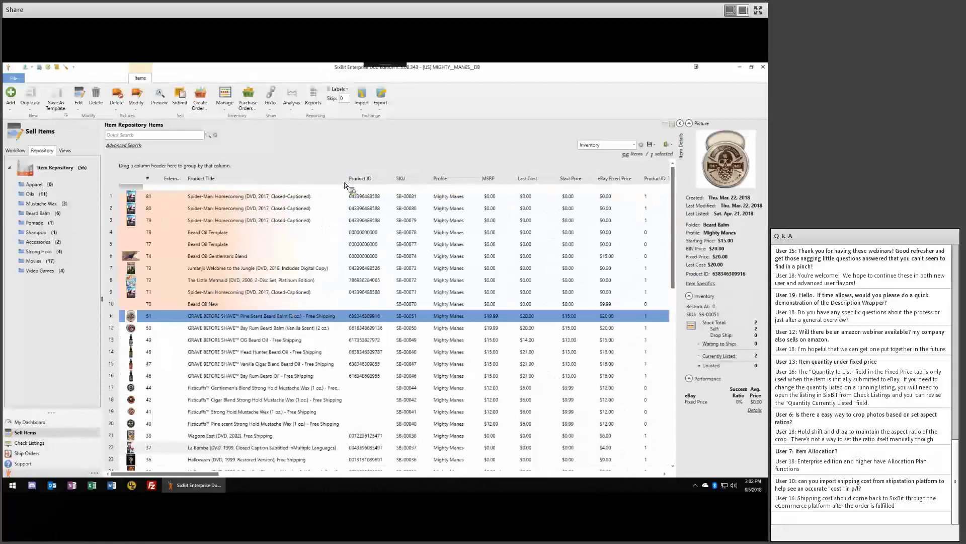
left_click_drag(347, 179, 376, 185)
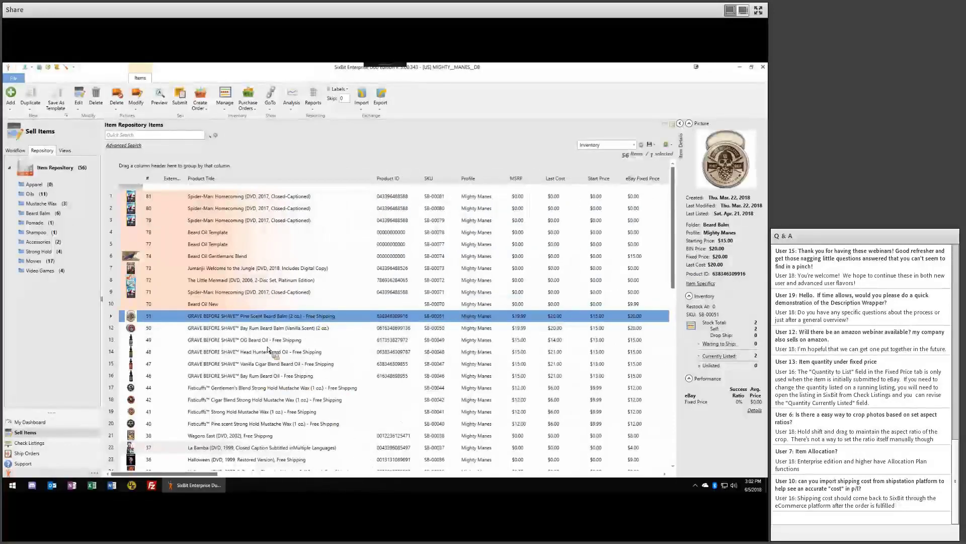
left_click_drag(205, 313, 133, 216)
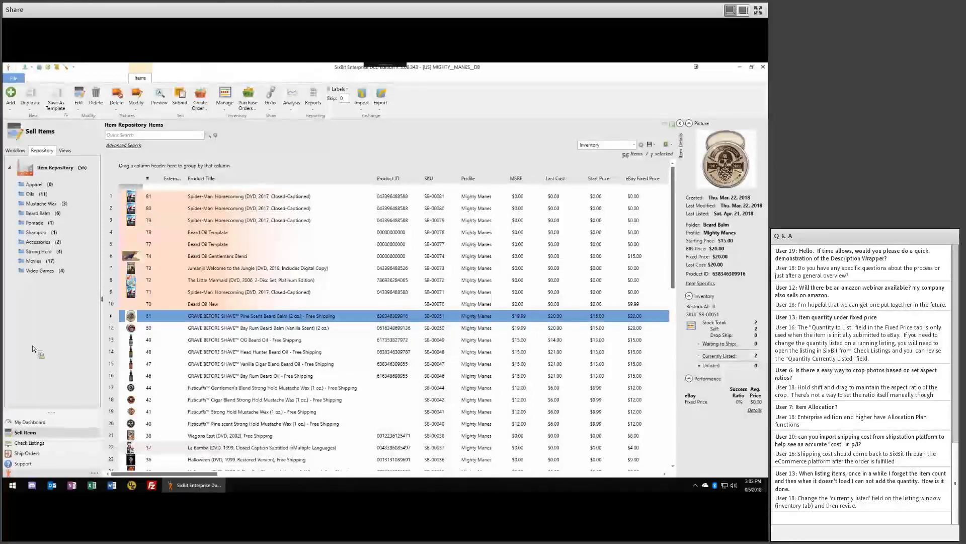
left_click(217, 260)
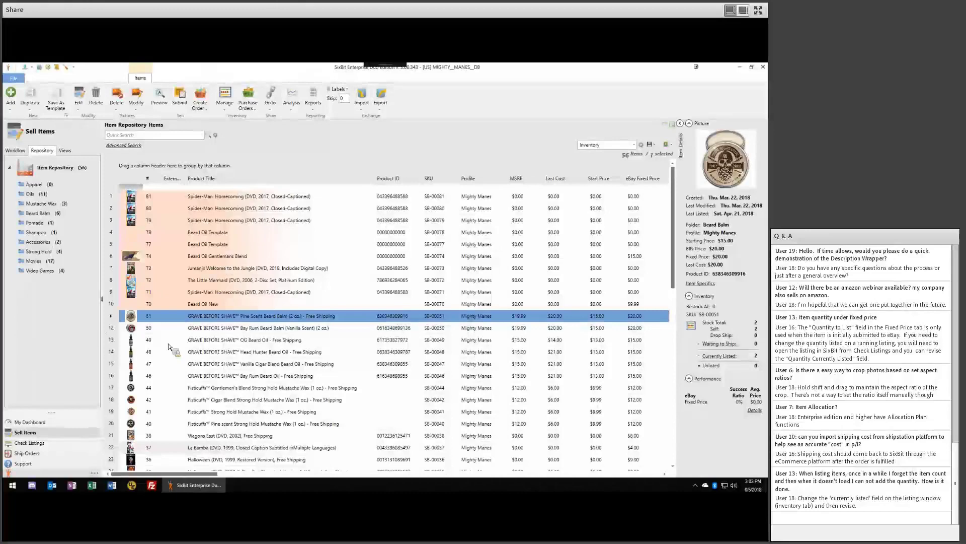
left_click(224, 317)
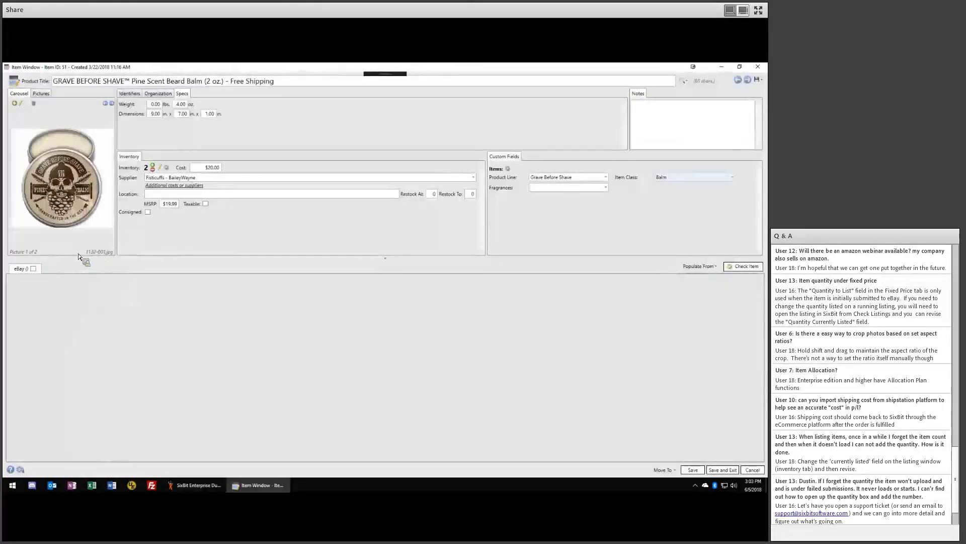
Assign the Basic description wrapper to the item's eBay listing, and open and close the description wrapper manager
left_click(98, 283)
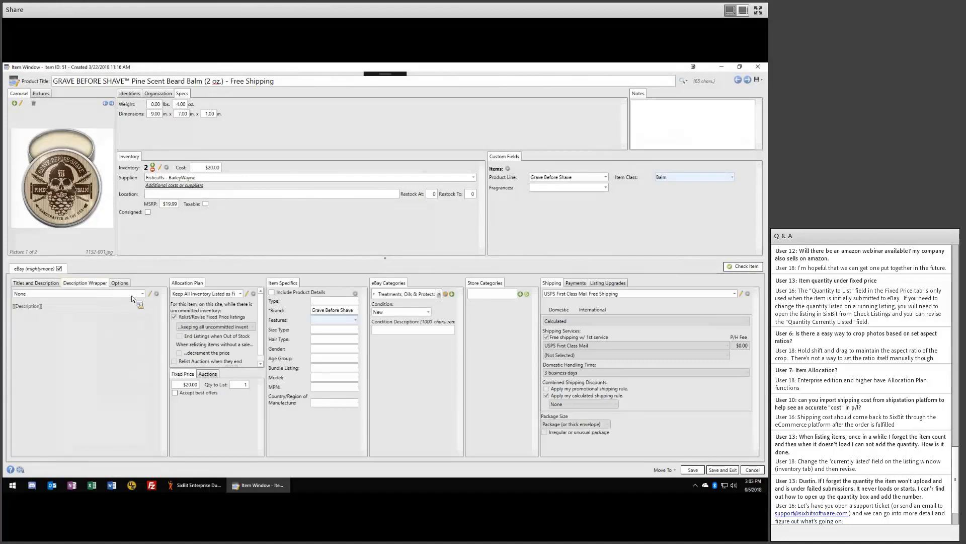
left_click(143, 294)
left_click(142, 312)
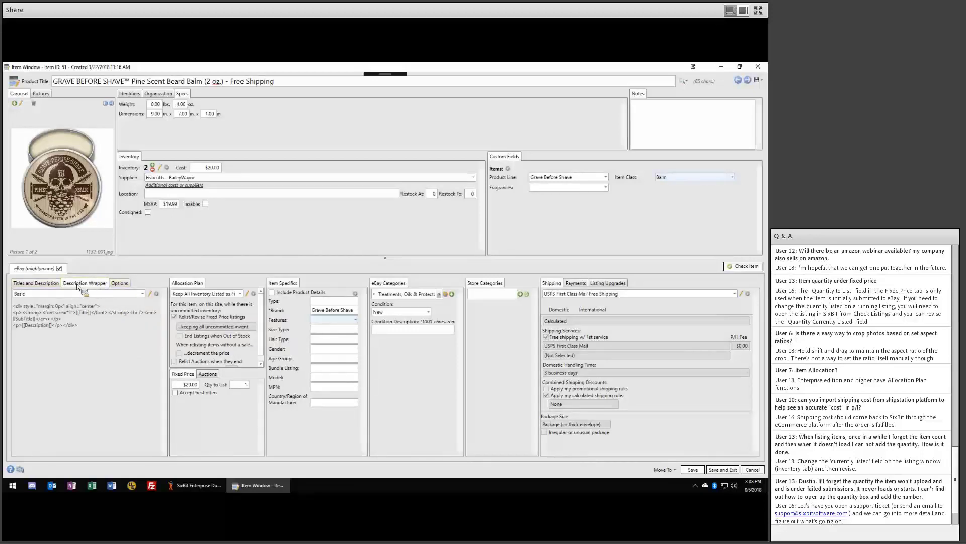
left_click(157, 294)
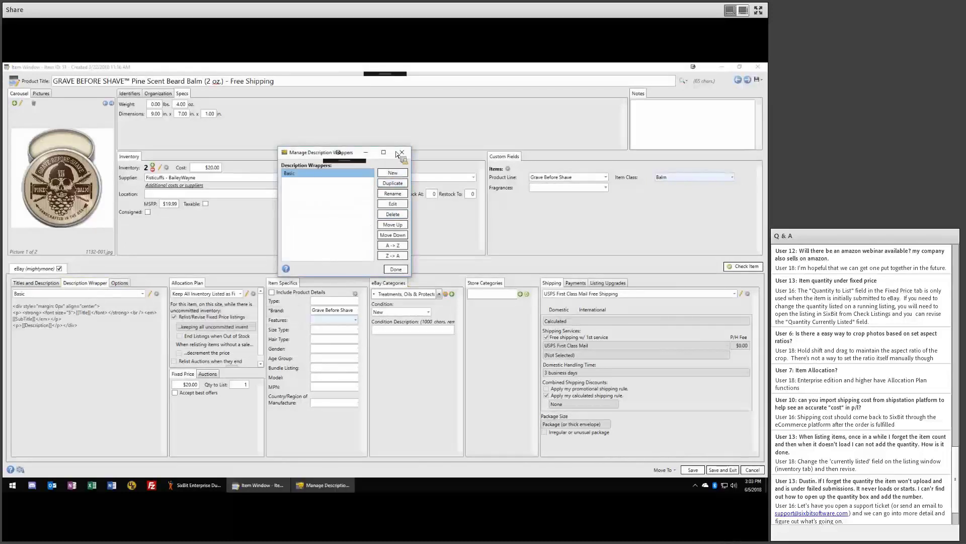
left_click(402, 153)
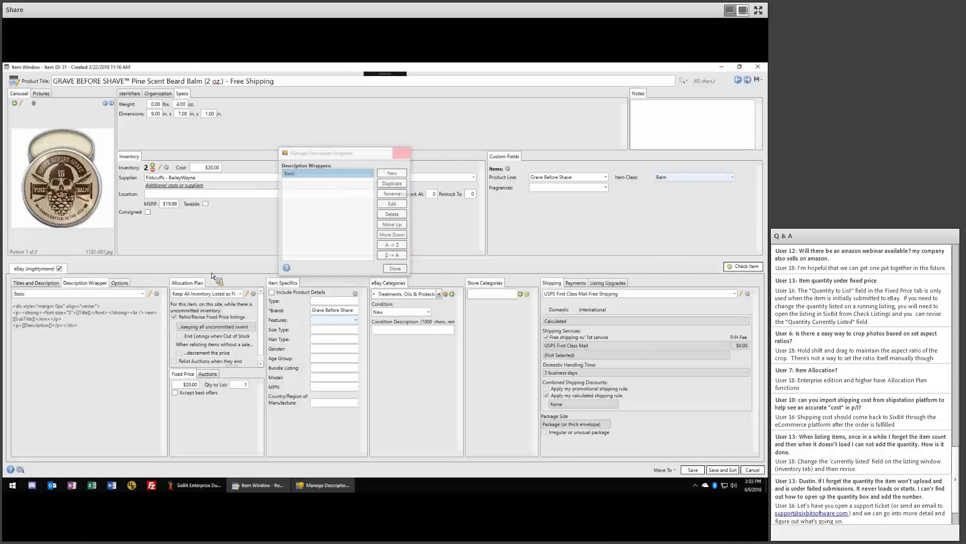
Open the Basic description wrapper in the HTML editor, compare its placeholder fields with the preview, and cancel
left_click(151, 294)
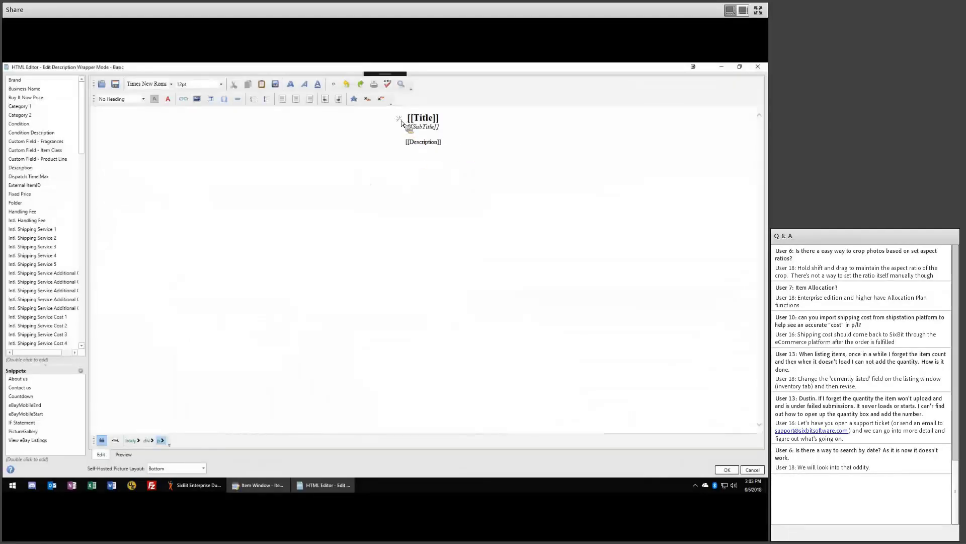
mouse_move(405, 117)
left_mouse_down()
mouse_move(475, 131)
mouse_move(478, 146)
mouse_move(395, 189)
mouse_move(449, 138)
mouse_move(404, 119)
mouse_move(447, 139)
mouse_move(380, 135)
mouse_move(432, 151)
mouse_move(429, 178)
mouse_move(455, 133)
mouse_move(394, 134)
mouse_move(449, 135)
mouse_move(414, 120)
mouse_move(470, 134)
mouse_move(452, 132)
mouse_move(461, 133)
mouse_move(120, 427)
mouse_move(124, 457)
mouse_move(352, 176)
mouse_move(282, 93)
mouse_move(544, 96)
mouse_move(587, 86)
mouse_move(536, 108)
mouse_move(535, 119)
mouse_move(321, 123)
mouse_move(459, 212)
mouse_move(546, 183)
mouse_move(135, 142)
mouse_move(123, 151)
mouse_move(427, 265)
mouse_move(408, 242)
mouse_move(551, 242)
mouse_move(489, 198)
mouse_move(336, 208)
mouse_move(302, 258)
mouse_move(333, 270)
mouse_move(240, 298)
left_mouse_up()
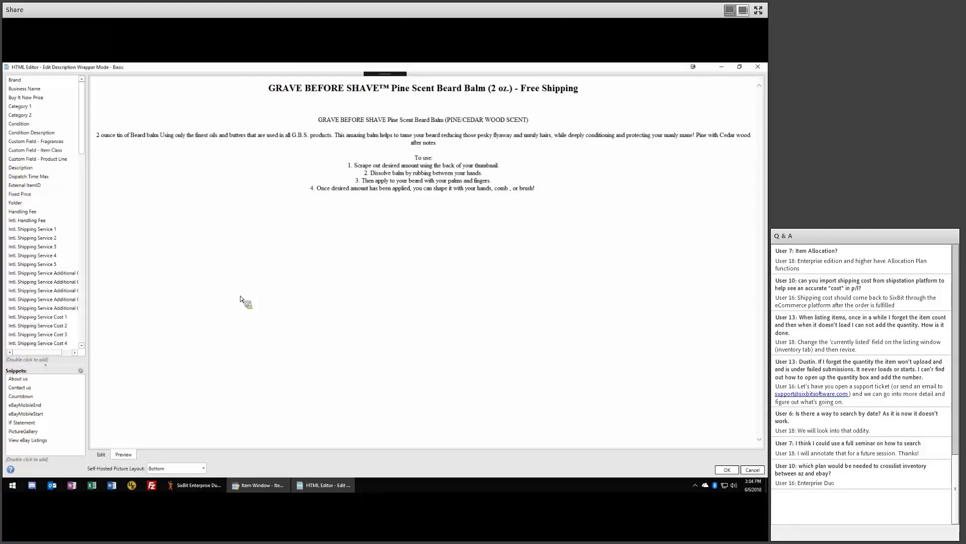
left_click_drag(240, 298, 372, 205)
left_click(107, 454)
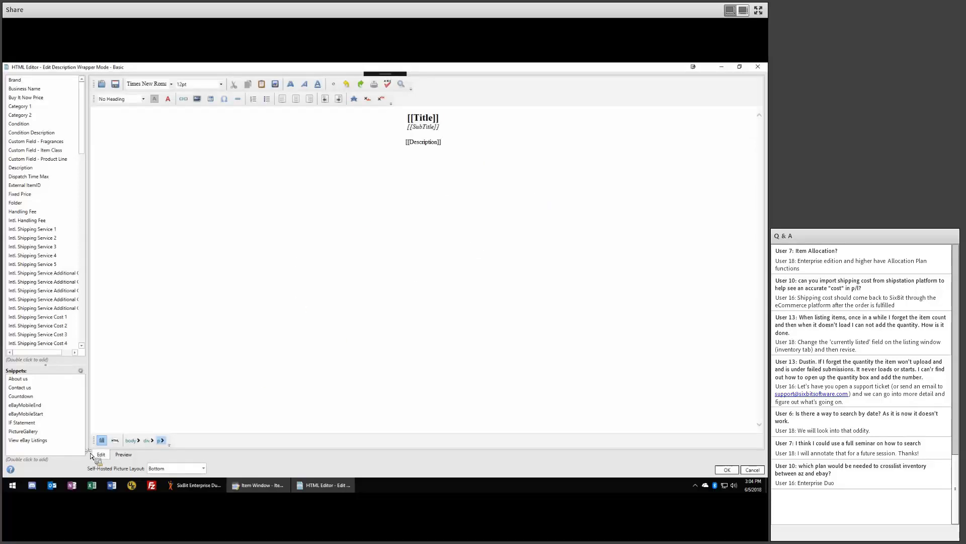
left_click(123, 454)
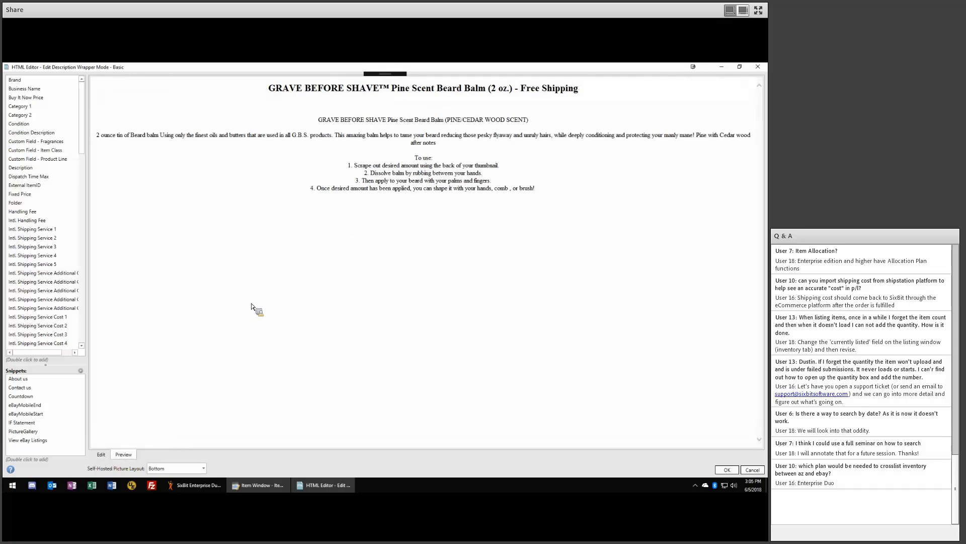
left_click(749, 471)
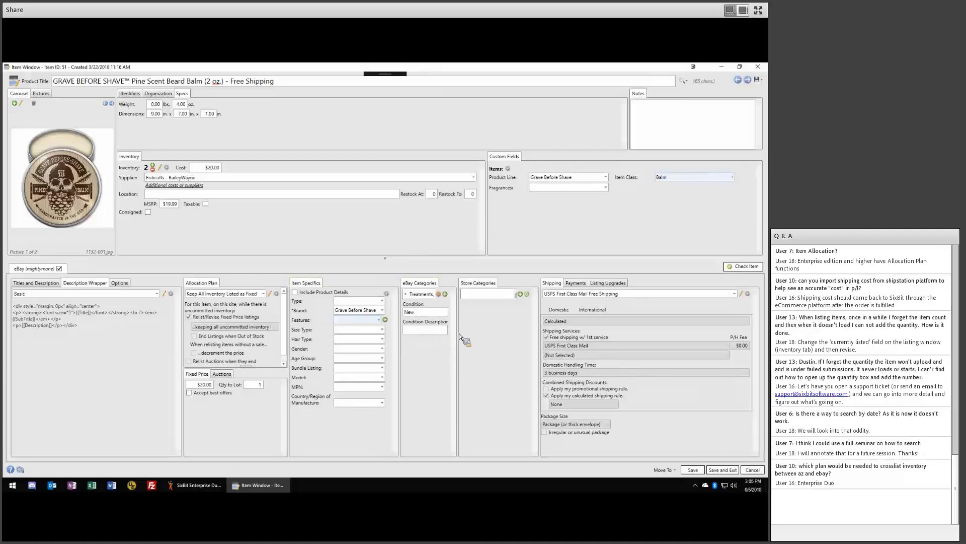
Enlarge the panes beside the item's Shipping settings by moving their dividers, and close the item window
left_click_drag(458, 334, 479, 332)
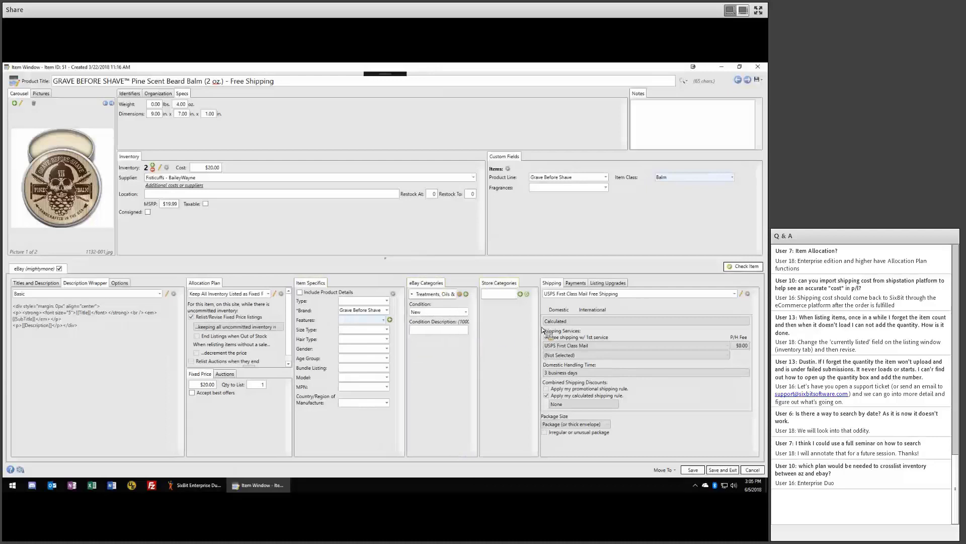
mouse_move(543, 330)
left_mouse_down()
mouse_move(523, 328)
mouse_move(548, 332)
left_mouse_up()
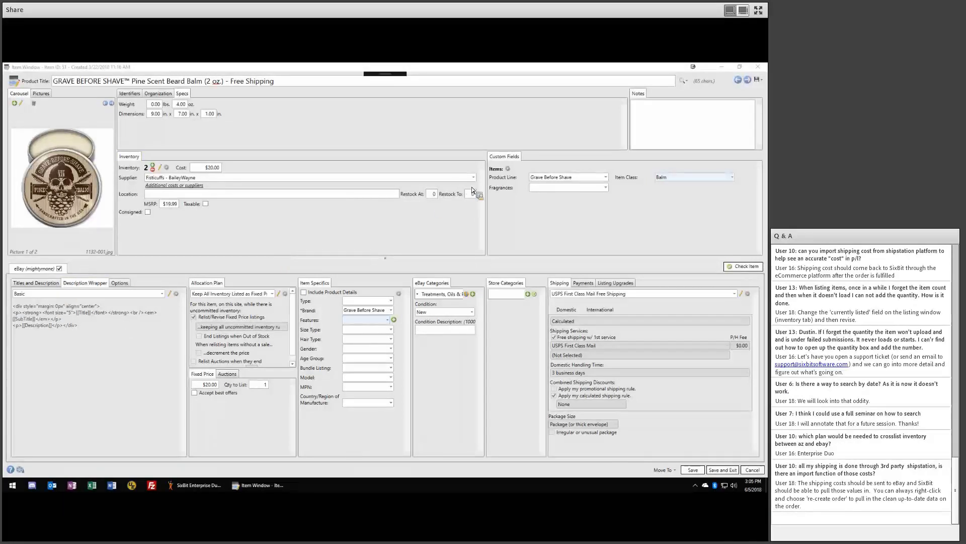
left_click(758, 66)
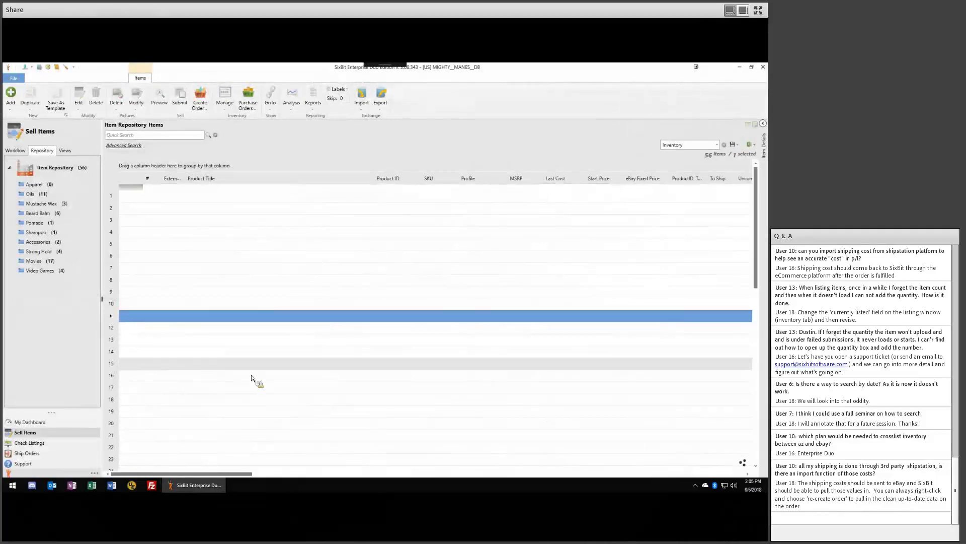
Go to the running listings and select the first six fixed-price listings in the Grave Before Shave product line
left_click(177, 366)
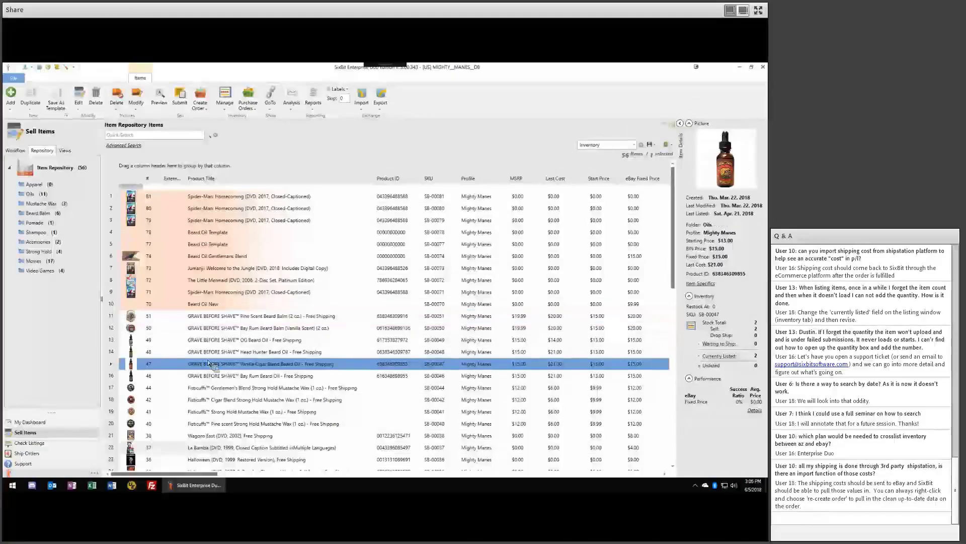
left_click(263, 321)
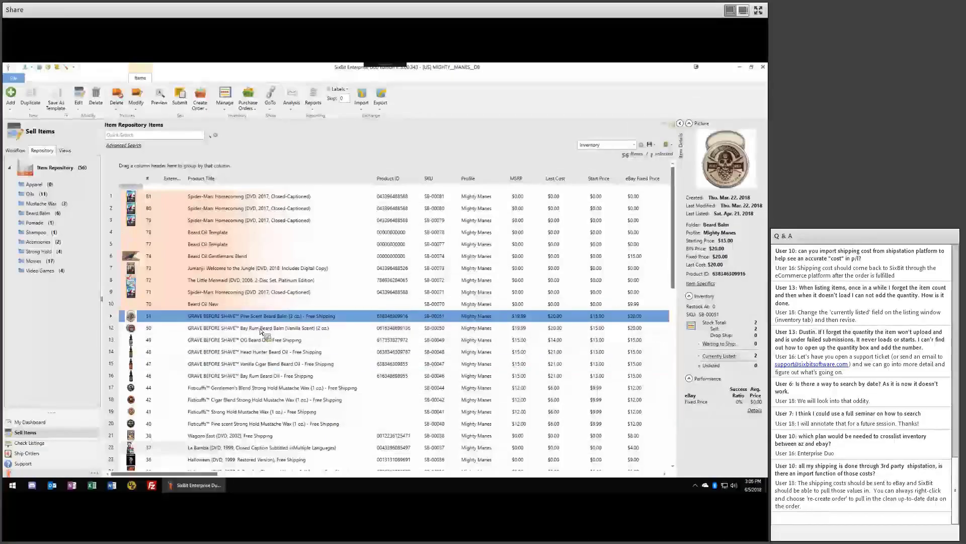
left_click(43, 443)
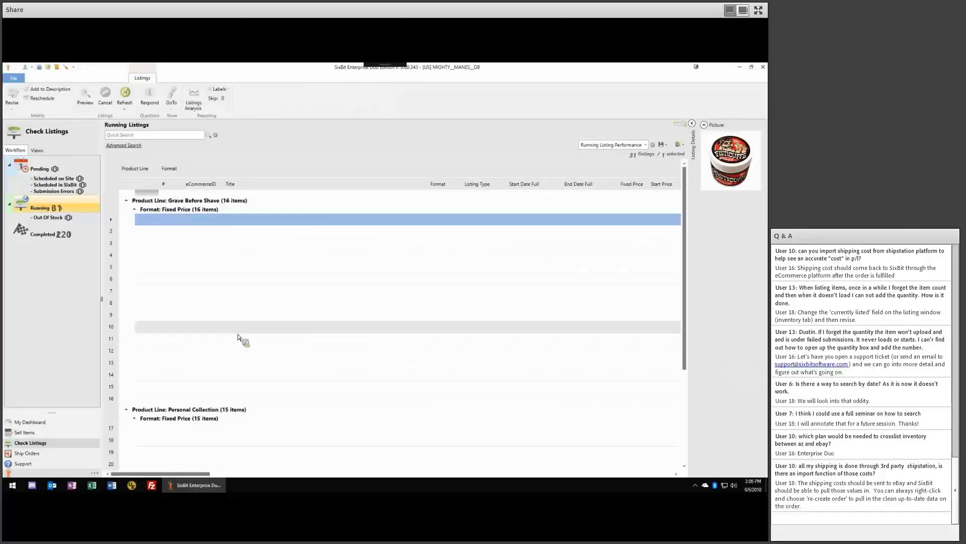
left_click(259, 399, "shift")
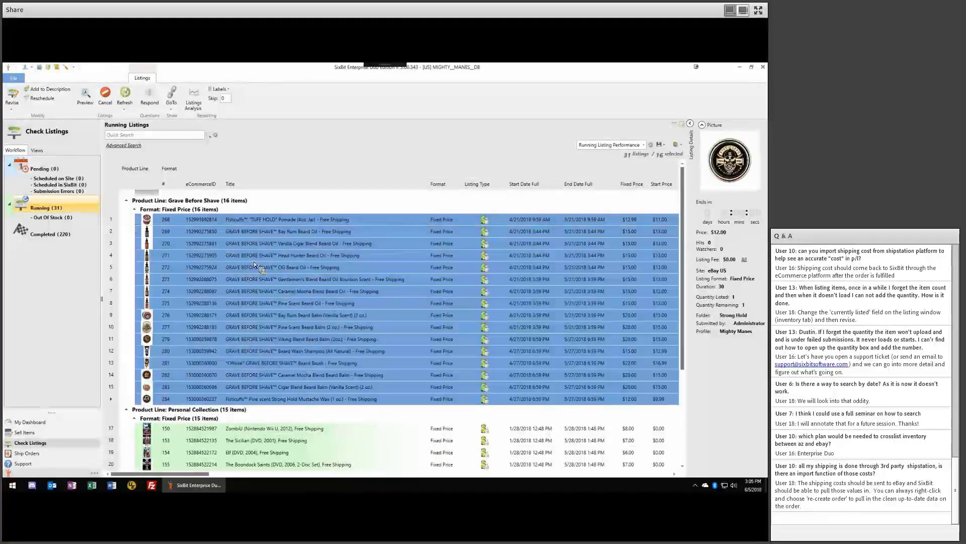
left_click(291, 230)
left_click(284, 281, "shift")
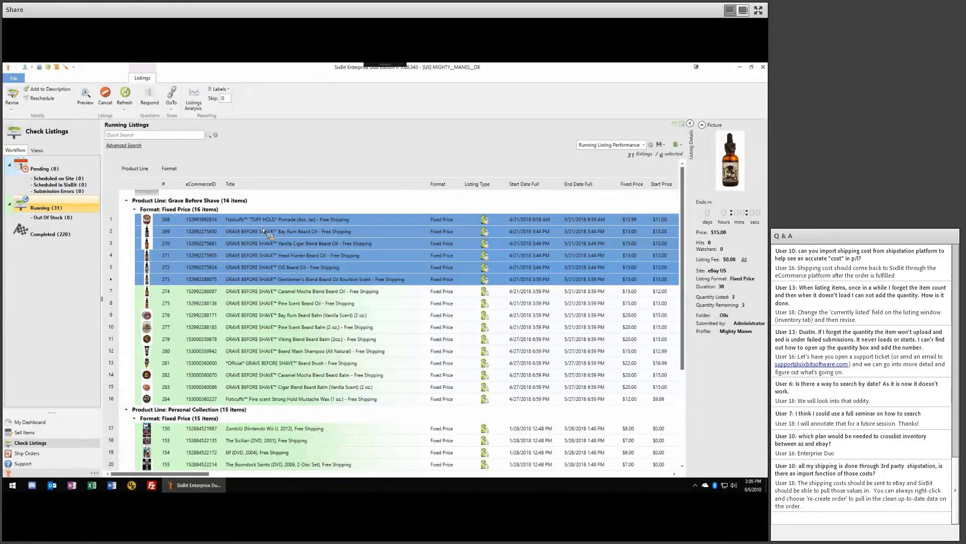
Start a batch change for the six selected listings and change the Description Wrapper field to Basic
left_click(14, 112)
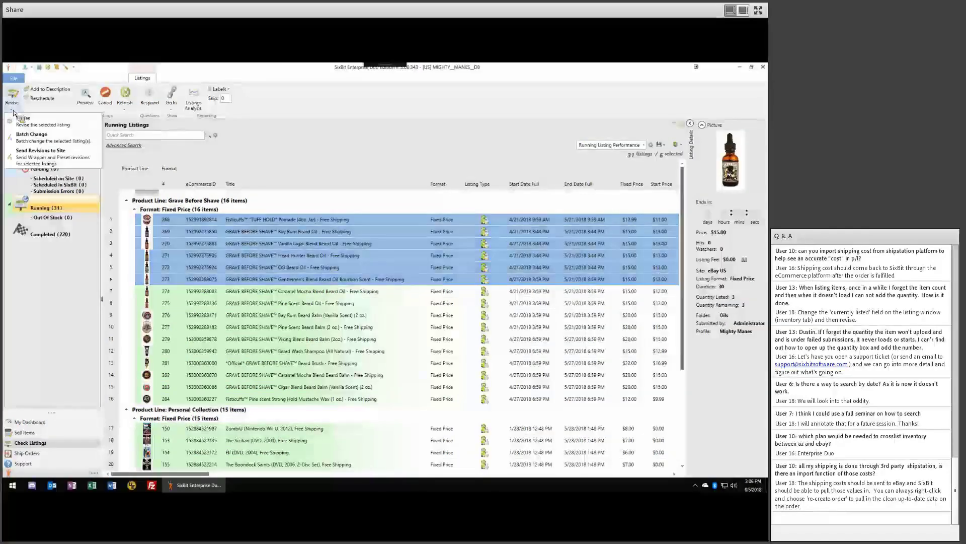
left_click(32, 135)
left_click_drag(299, 224, 254, 196)
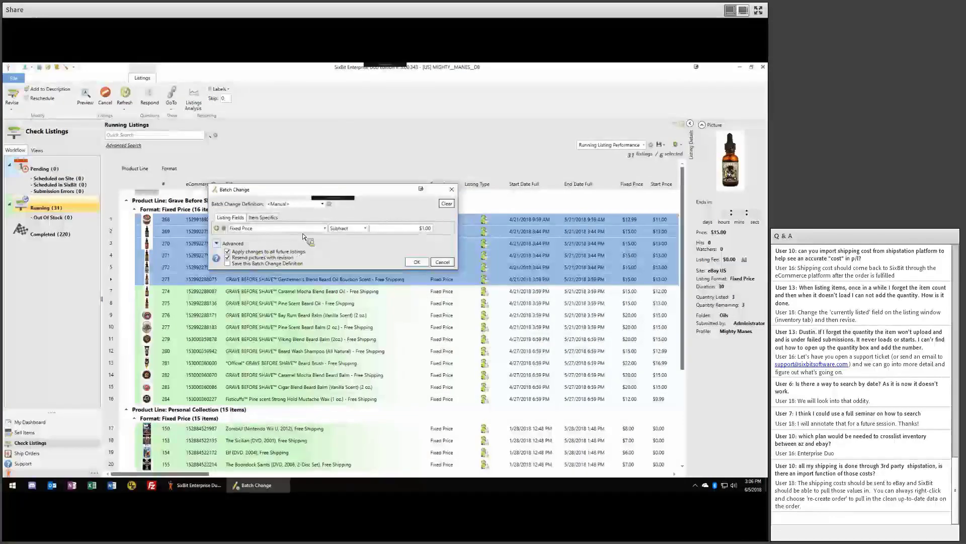
left_click(325, 228)
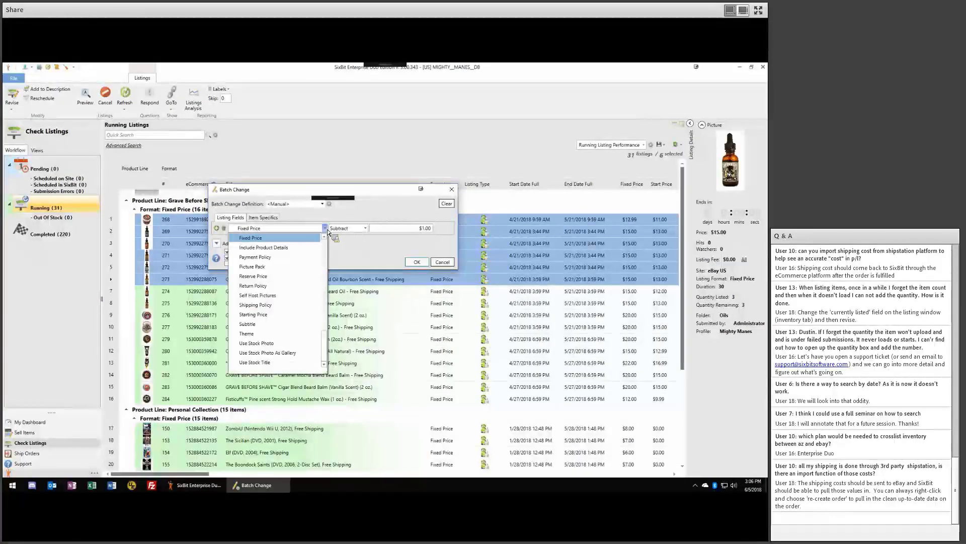
left_click(302, 256)
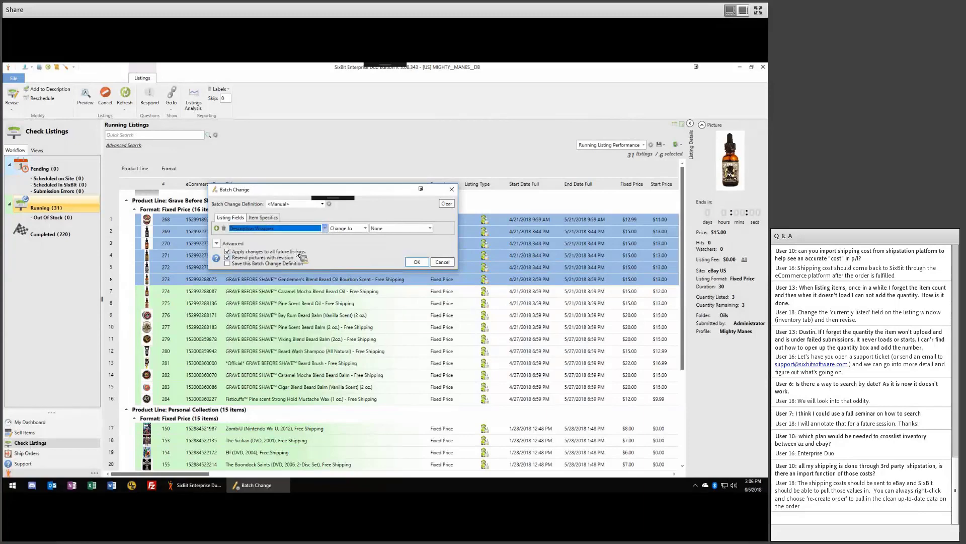
left_click(365, 228)
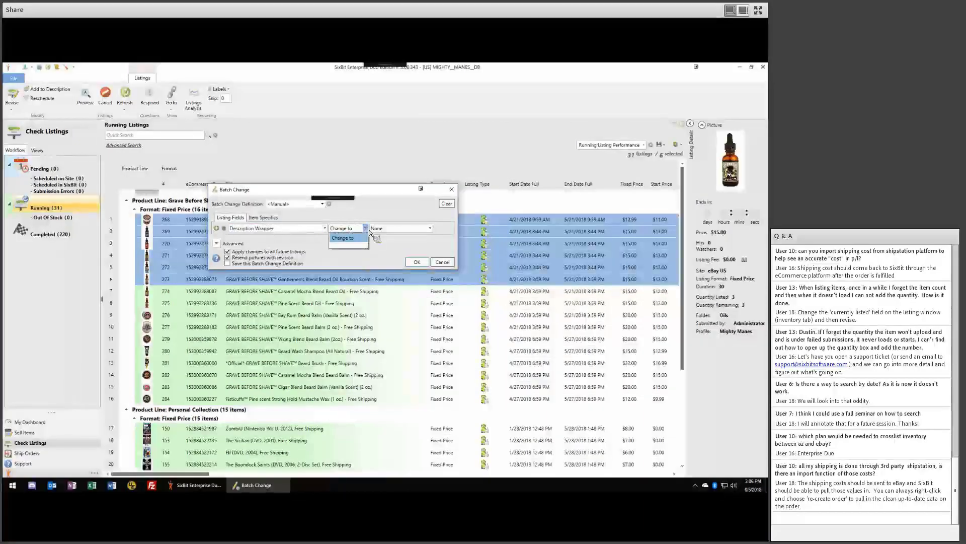
left_click(352, 236)
left_click(407, 228)
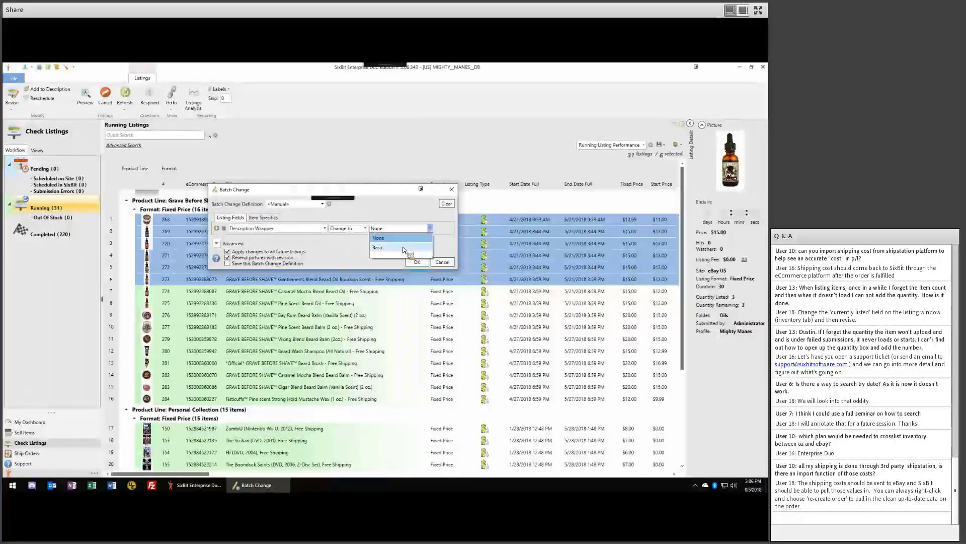
left_click(393, 248)
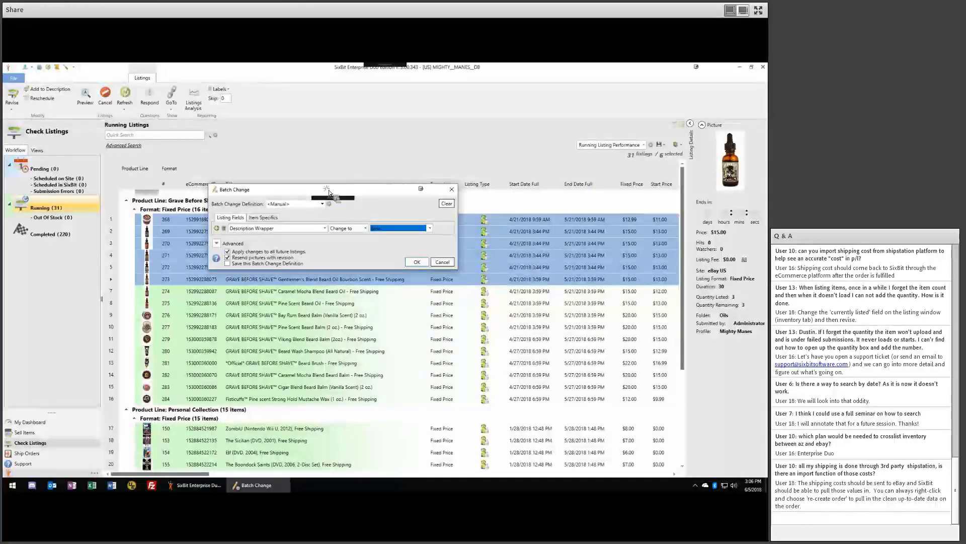
Disable resending pictures with the revision and enable saving this batch change definition
left_click_drag(332, 190, 352, 288)
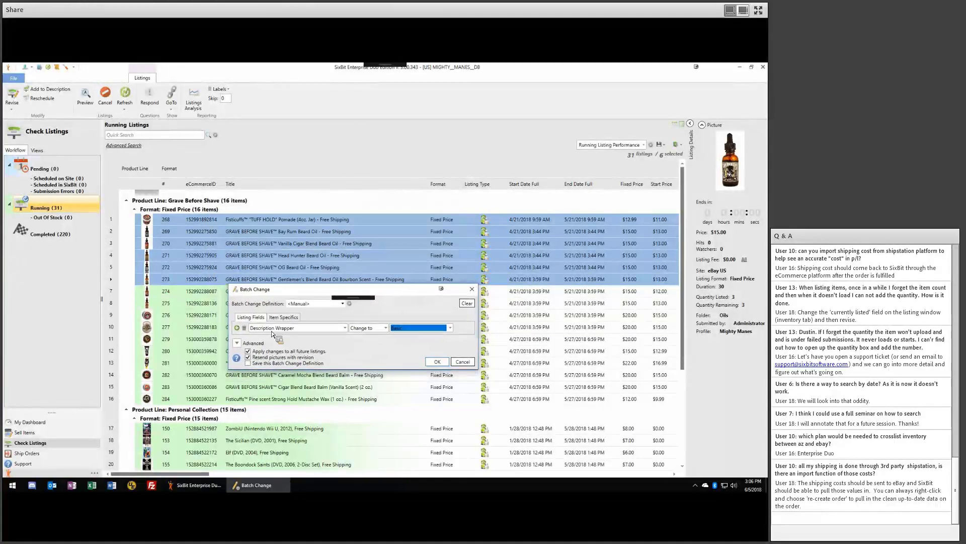
left_click(450, 330)
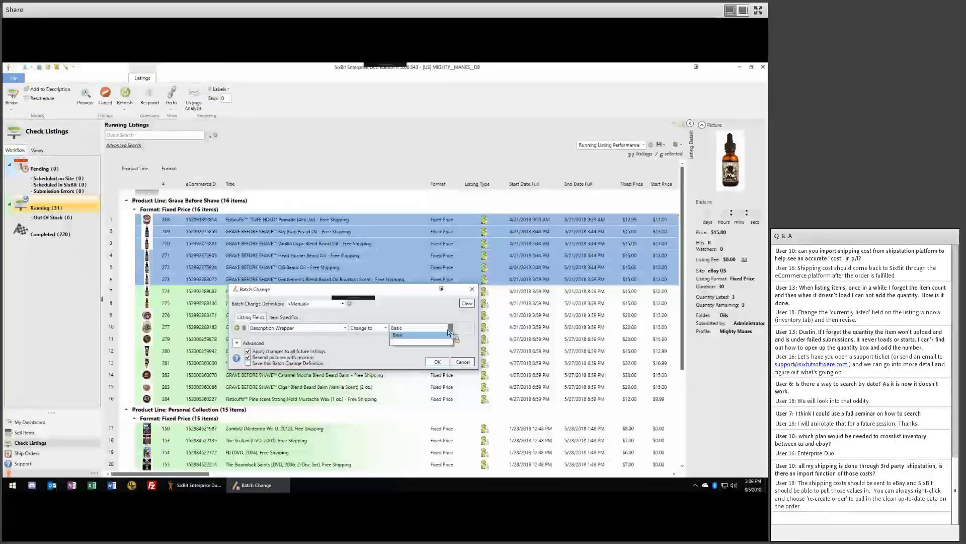
left_click(321, 291)
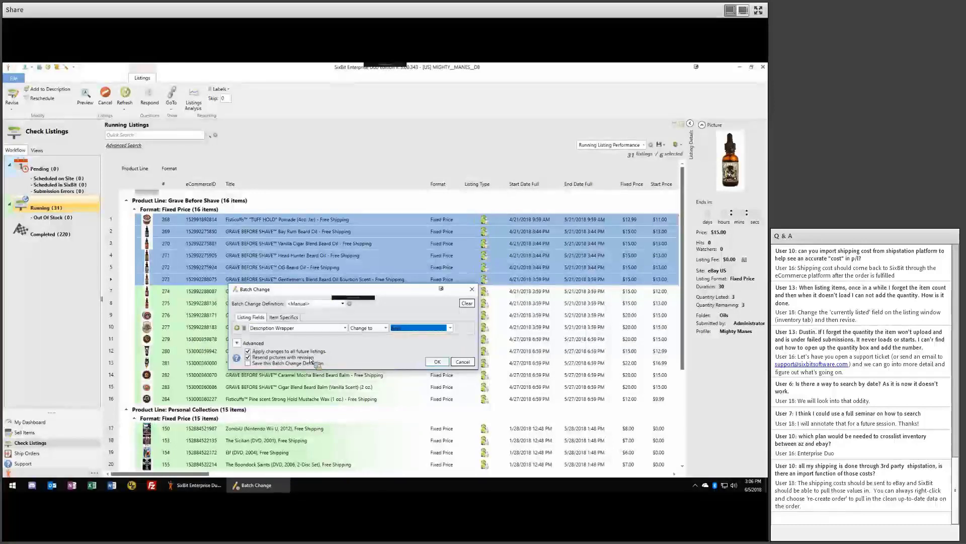
left_click(248, 357)
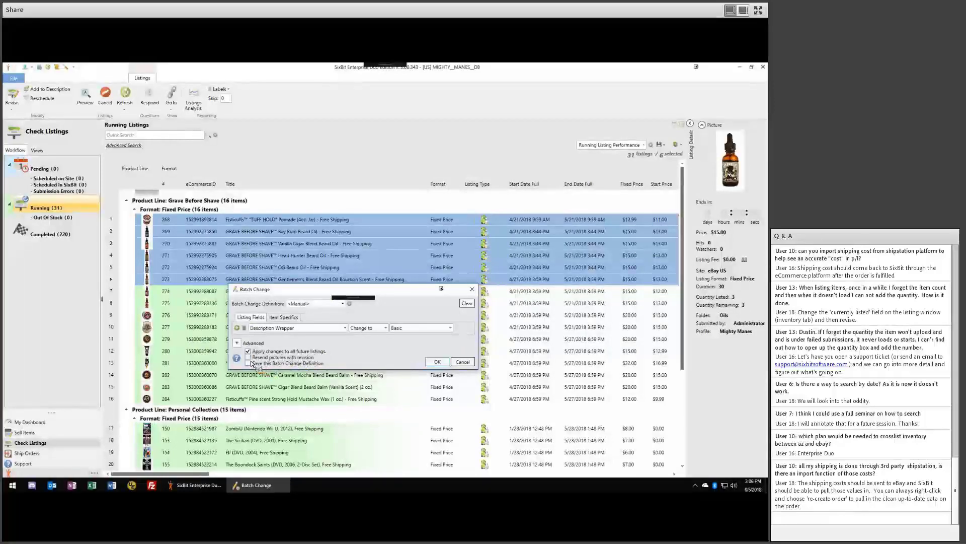
left_click(251, 360)
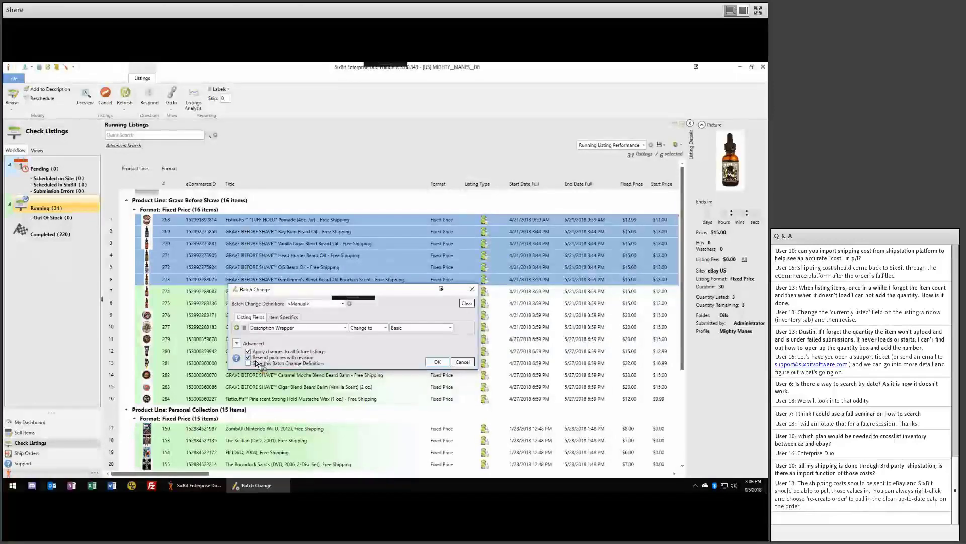
left_click(255, 359)
left_click_drag(322, 290, 319, 238)
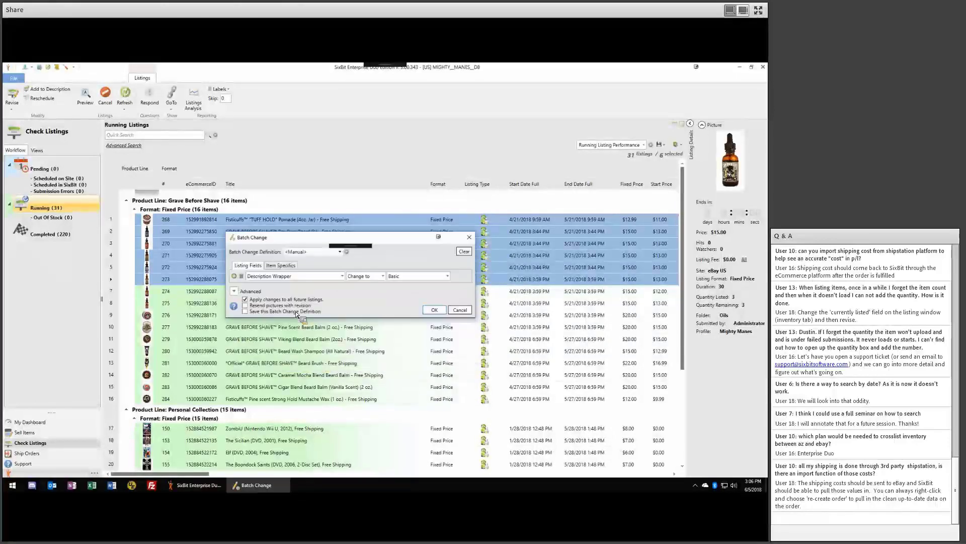
left_click_drag(296, 313, 257, 300)
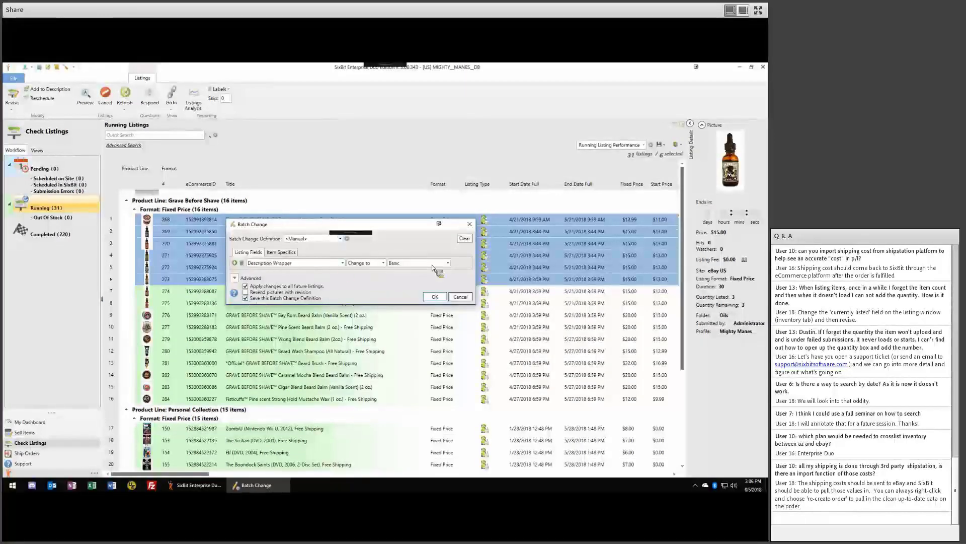
Add a Category 1 change row, check the available batch change definitions, and remove the row
left_click(239, 264)
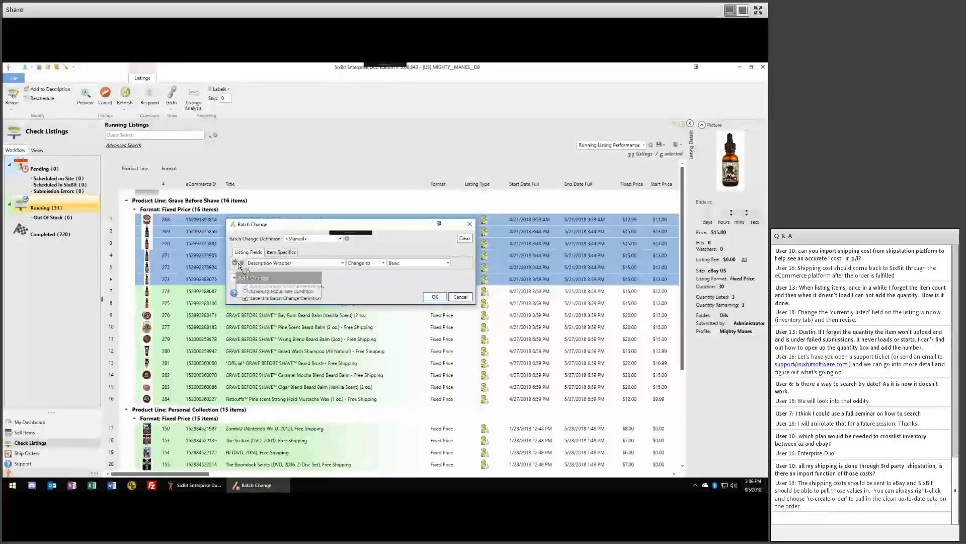
left_click(243, 276)
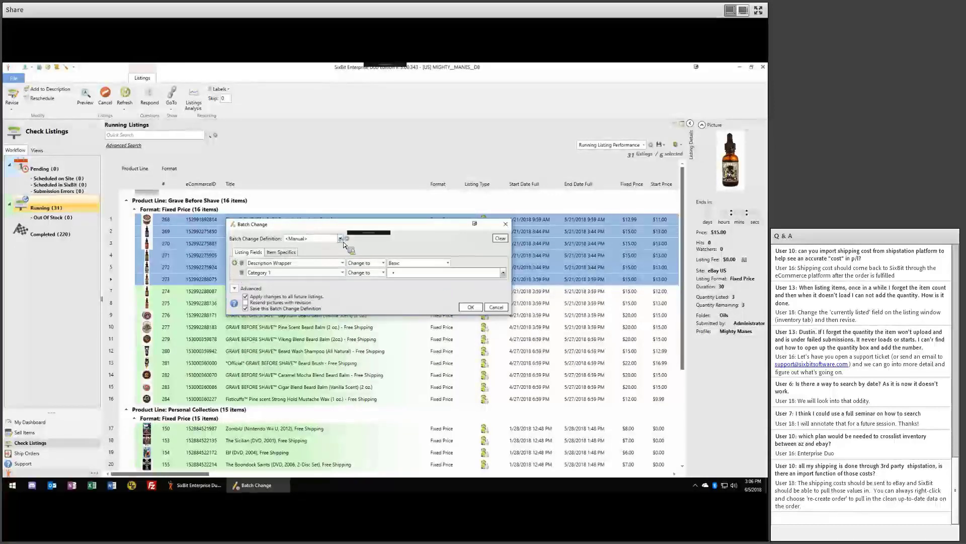
left_click(340, 239)
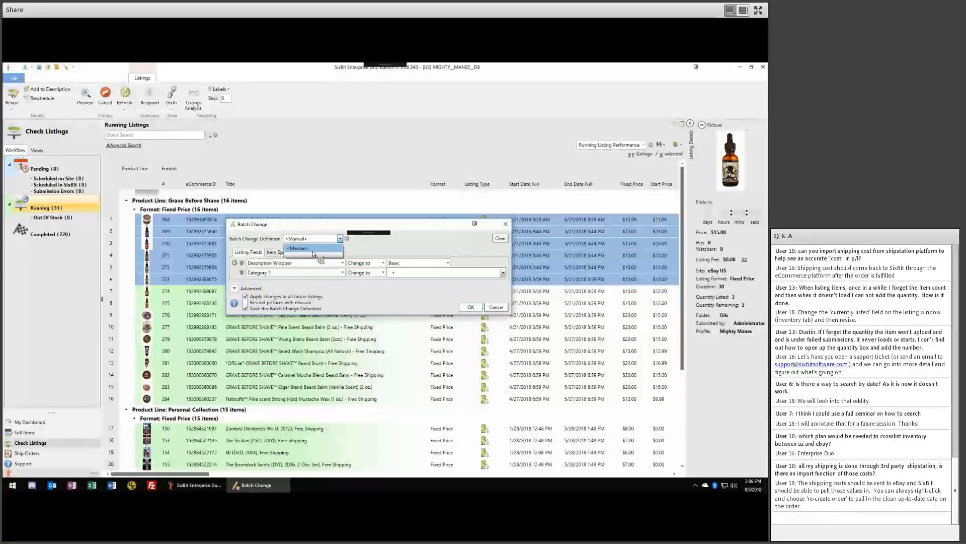
left_click(339, 247)
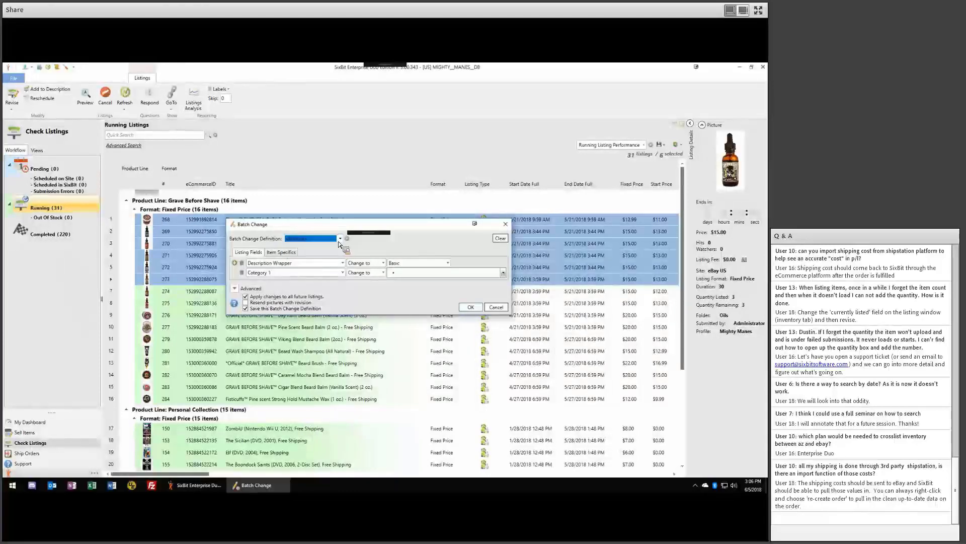
left_click(340, 238)
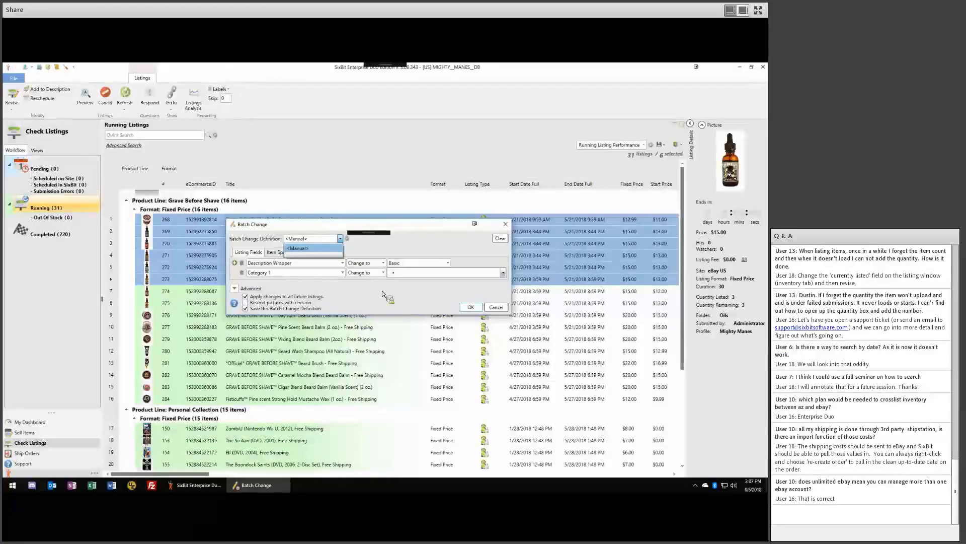
left_click(313, 278)
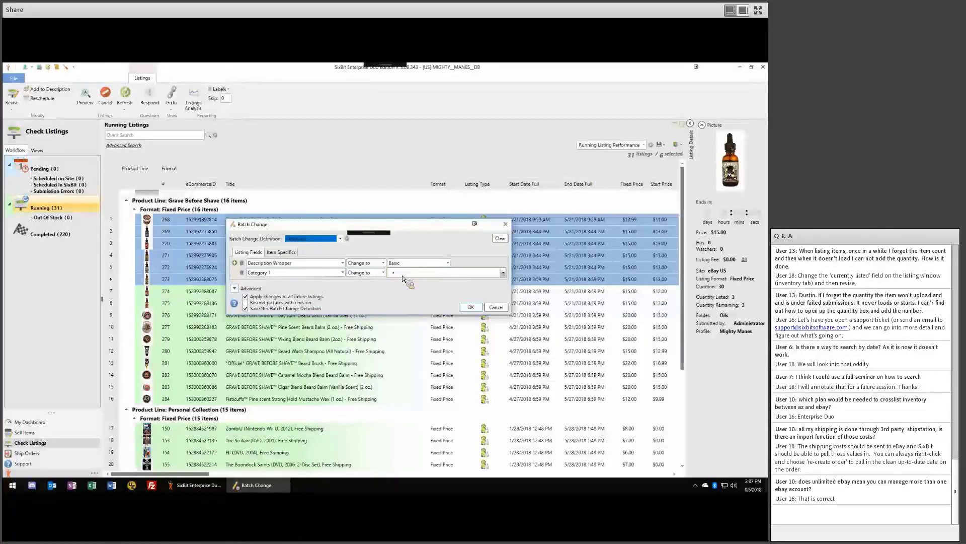
left_click(242, 272)
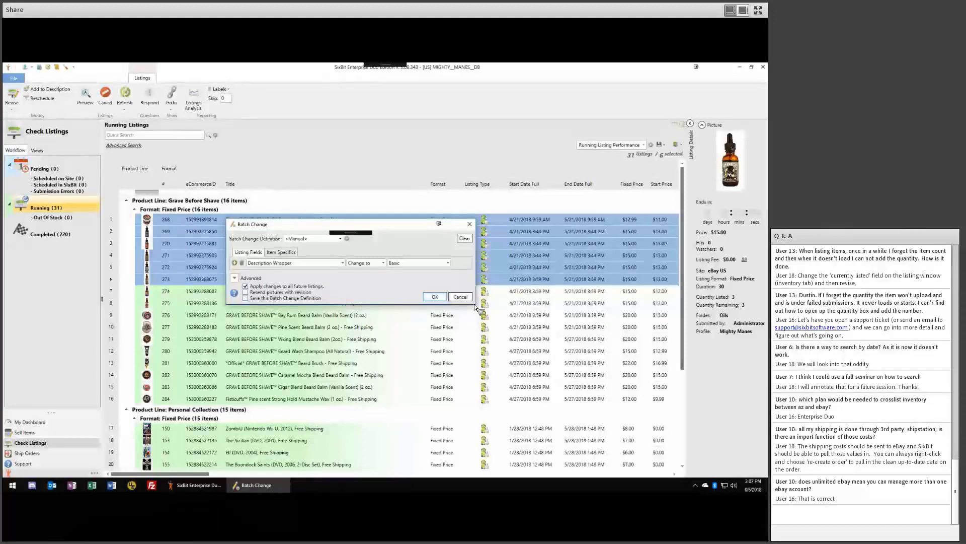
Apply the Basic description wrapper batch change to the selected listings
left_click(434, 297)
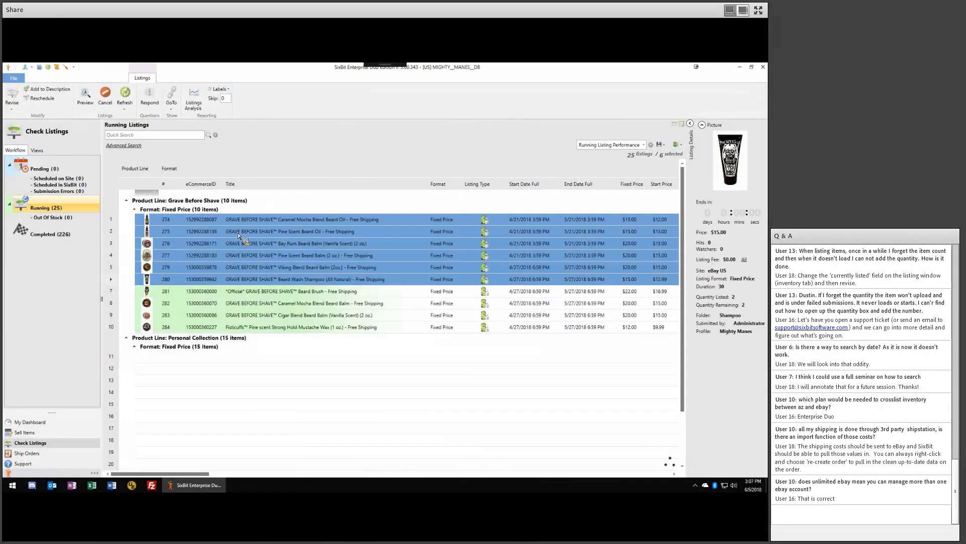
Select the Caramel Mocha Blend Beard Oil listing alone and open it for revision
left_click(269, 326)
left_click(303, 219)
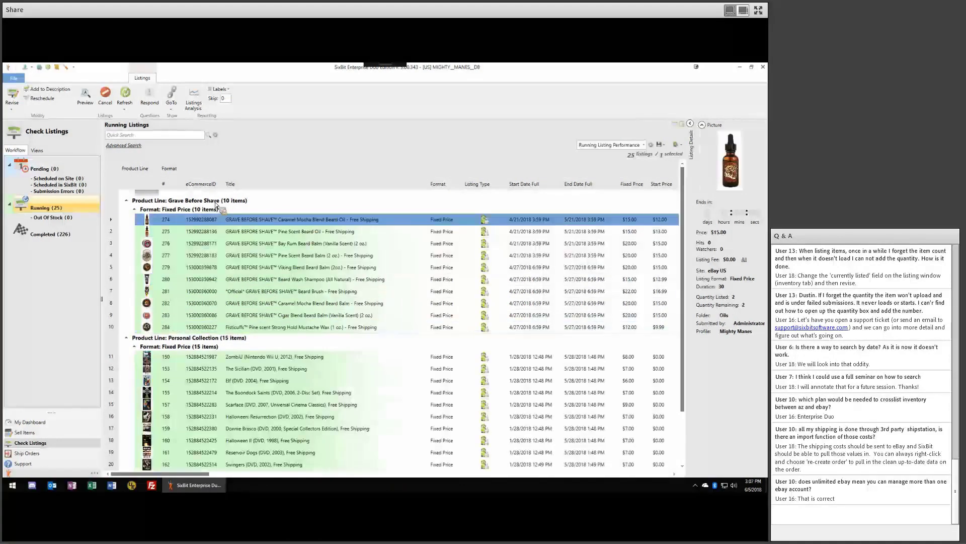
left_click(12, 95)
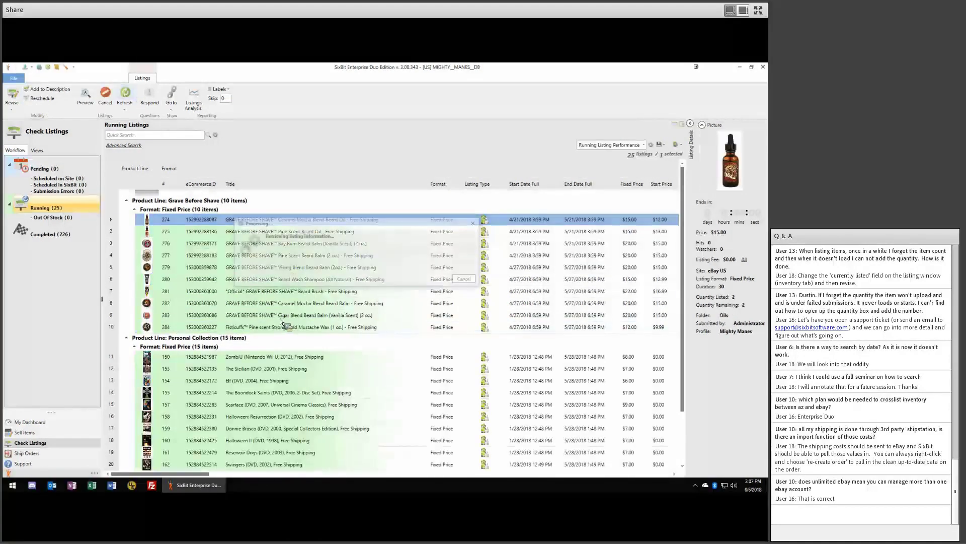
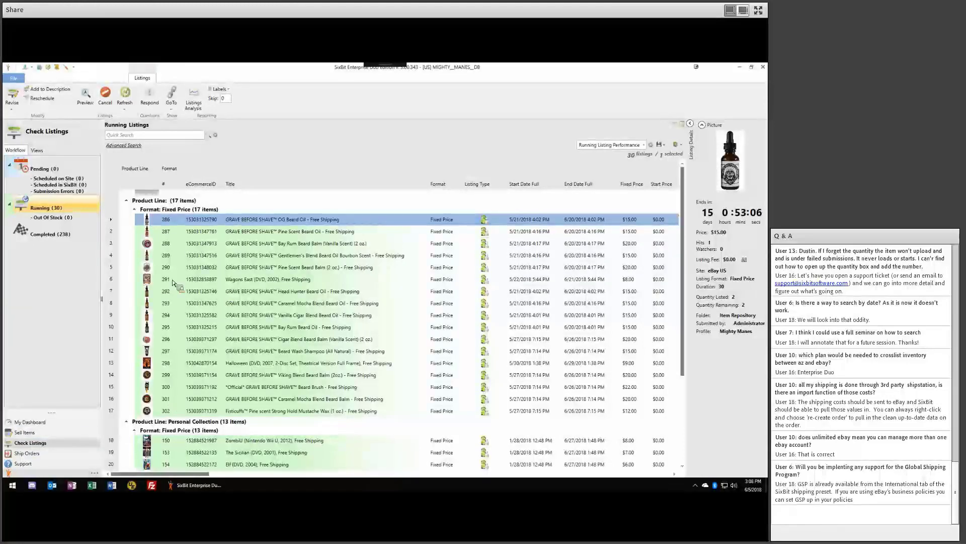
Go to the item repository and select the items from Head Hunter Beard Oil up to the Pine scent Strong Hold Mustache Wax
left_click(32, 485)
key("alt+F4")
left_click(293, 281)
left_click(274, 220)
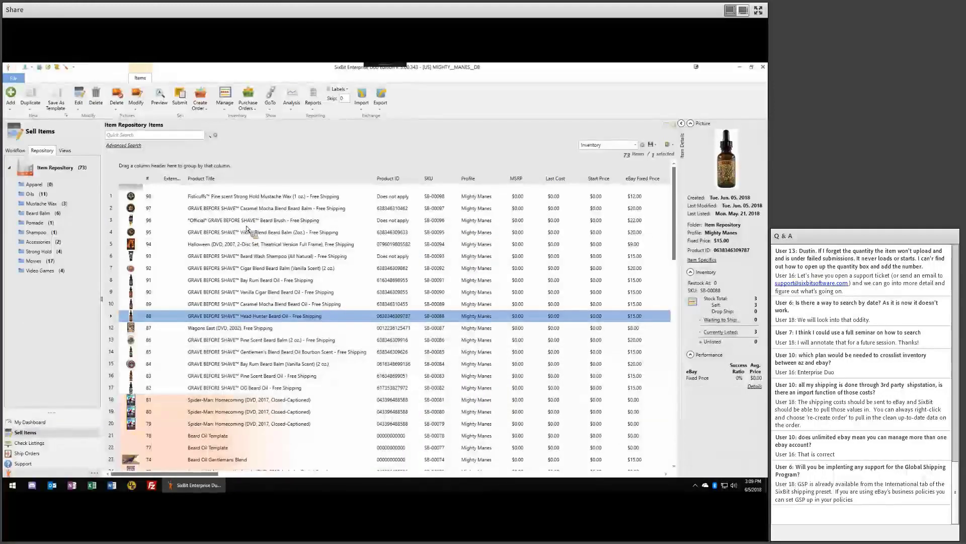
left_click(261, 202, "shift")
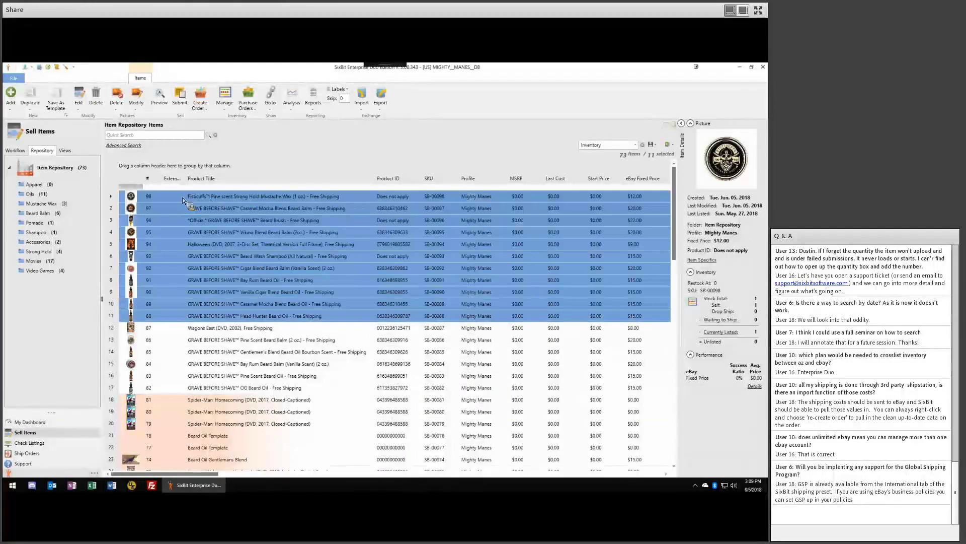
Look over the item editing options and select all items in the repository
left_click(79, 111)
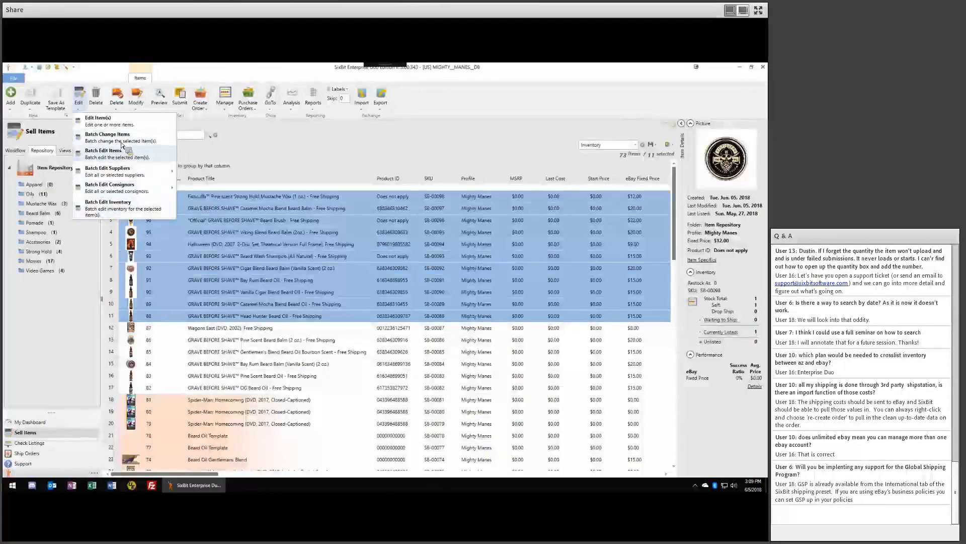
left_click(261, 201)
left_click(264, 278)
key("ctrl+a")
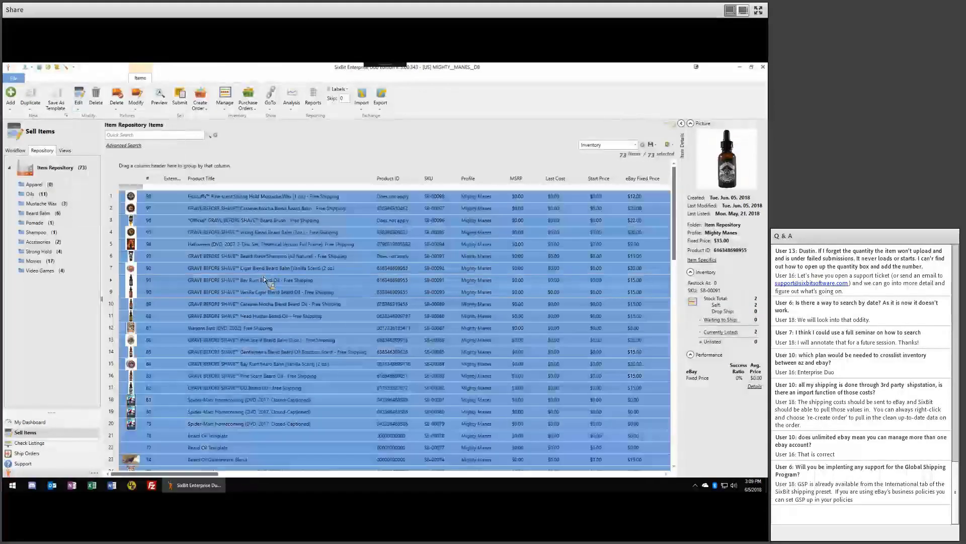
Select the items from Bay Rum Beard Oil up to the Mustache Wax and open them in Batch Edit Items
left_click(263, 279)
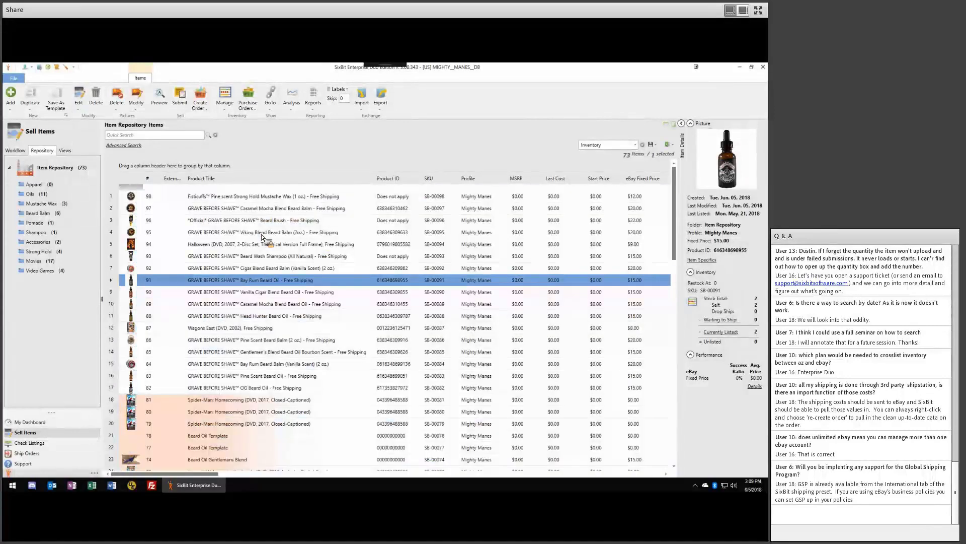
left_click(264, 200, "shift")
left_click(80, 112)
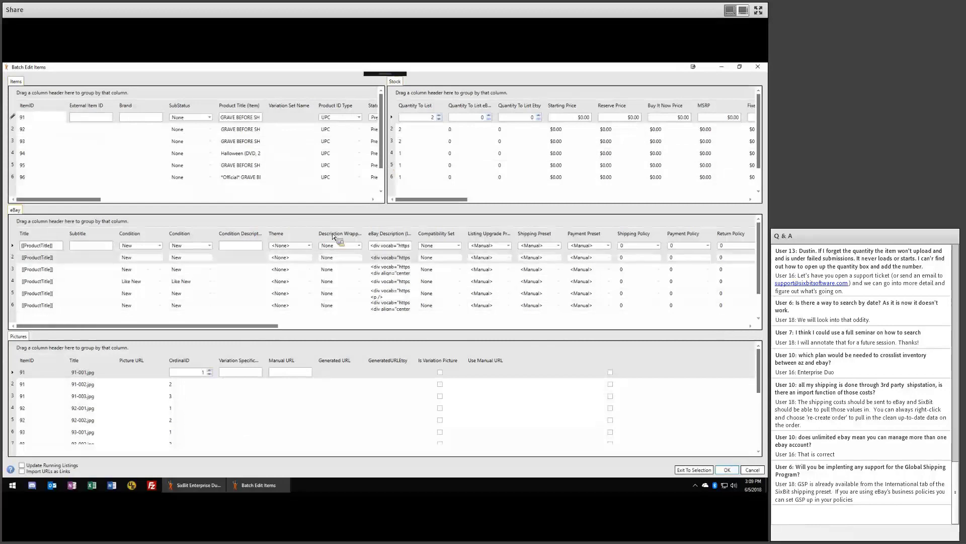
Widen the Description Wrapper and eBay Description (Item) columns in the eBay grid
mouse_move(121, 327)
left_mouse_down()
mouse_move(155, 330)
mouse_move(137, 328)
left_mouse_up()
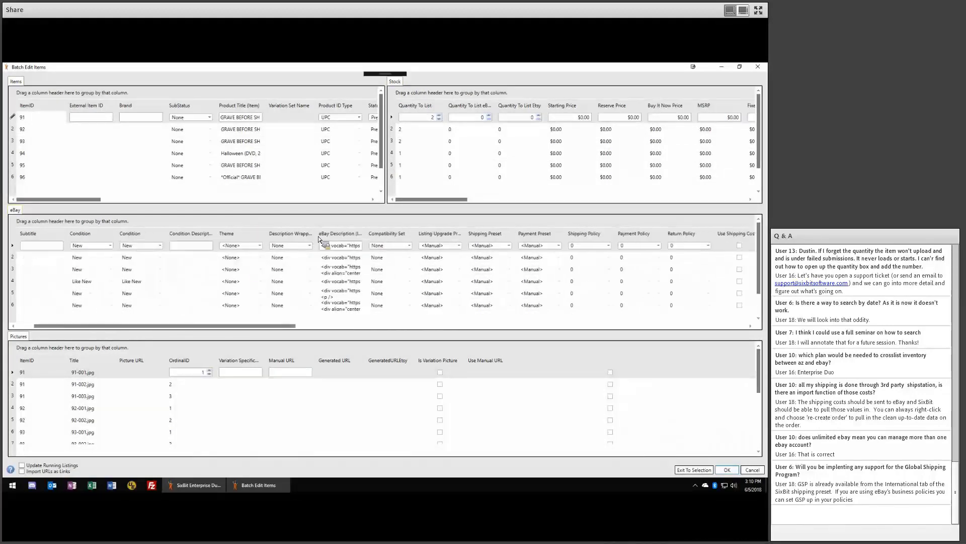
double_click(318, 233)
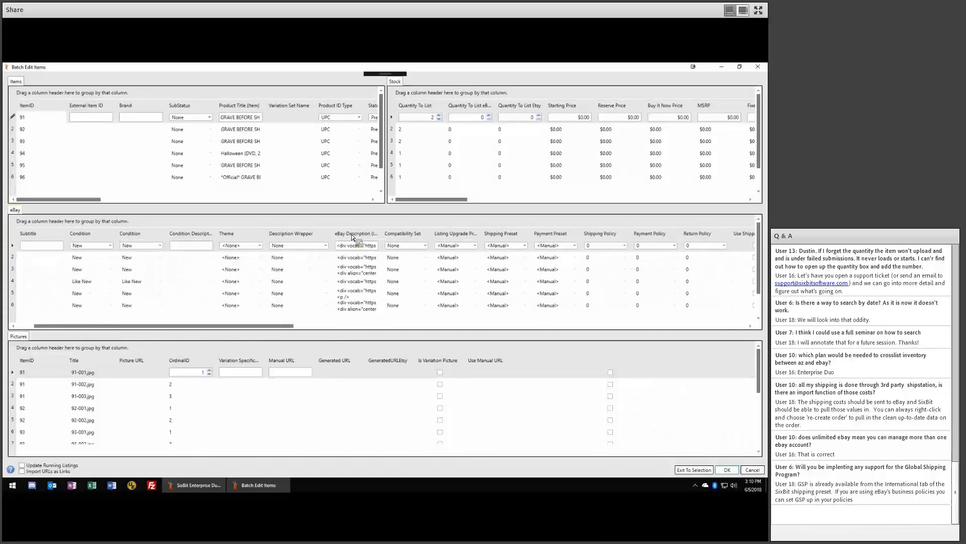
left_click_drag(375, 235, 616, 244)
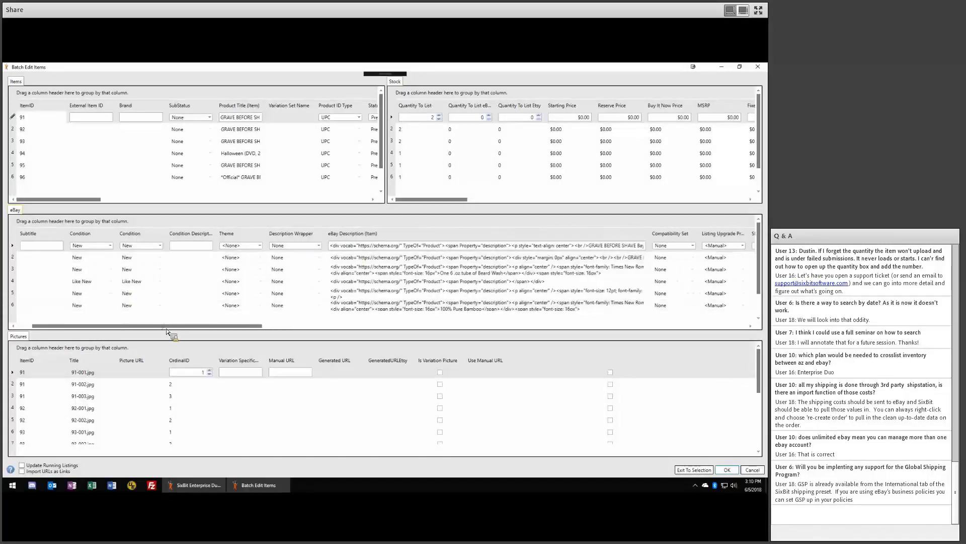
left_click_drag(167, 329, 117, 328)
left_click(81, 246)
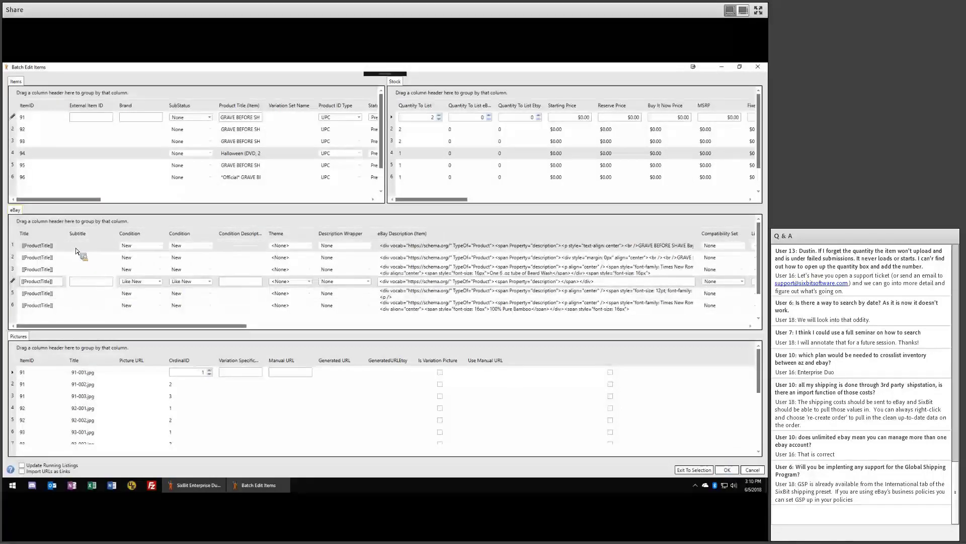
Multi-select several rows in the eBay grid, set their Description Wrapper to Basic, and leave the batch edit without saving
left_click(58, 293)
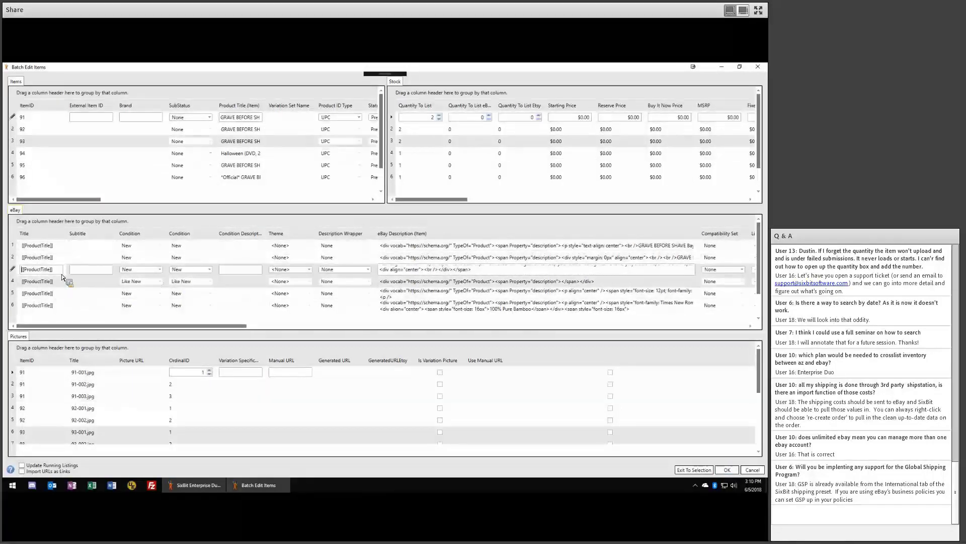
left_click(45, 250)
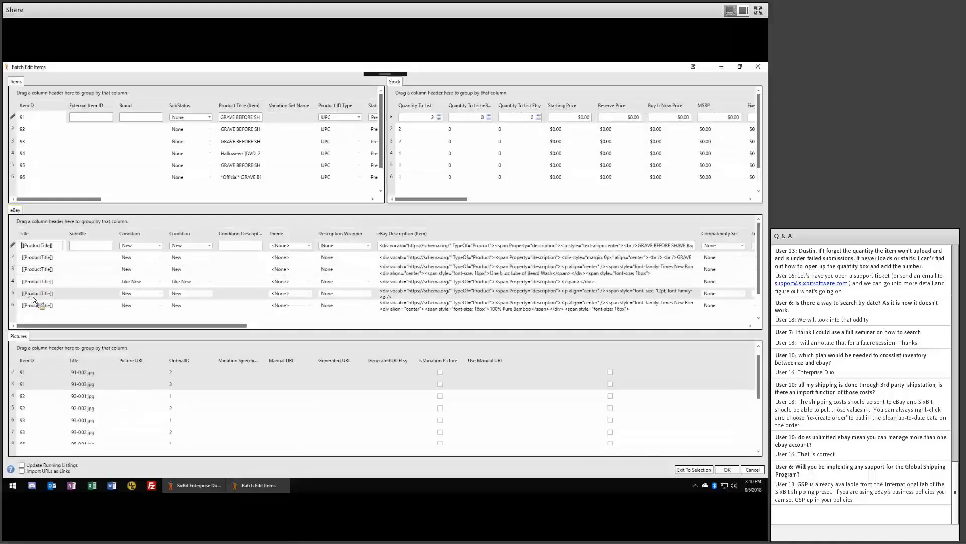
left_click(63, 295)
scroll(71, 290, "down", 1)
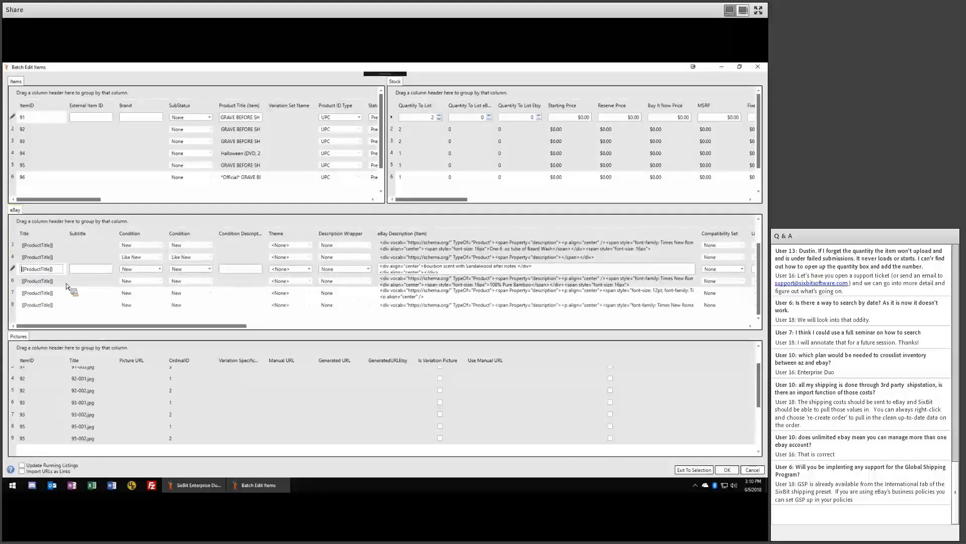
left_click(32, 306)
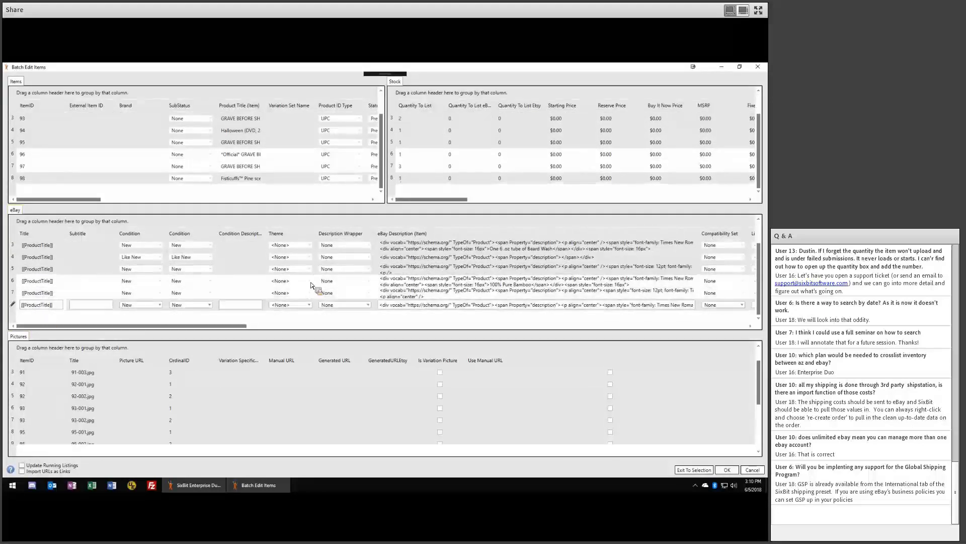
left_click(371, 247)
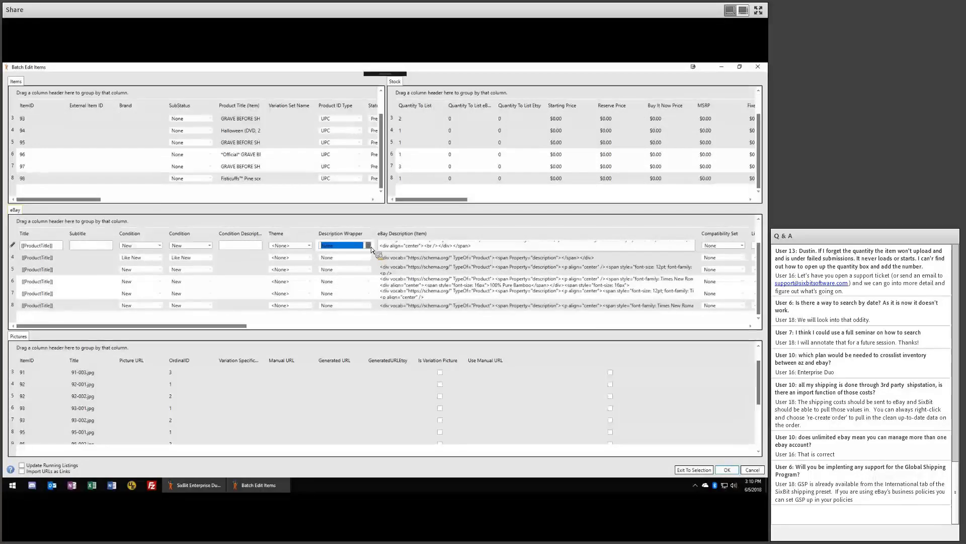
left_click(354, 265)
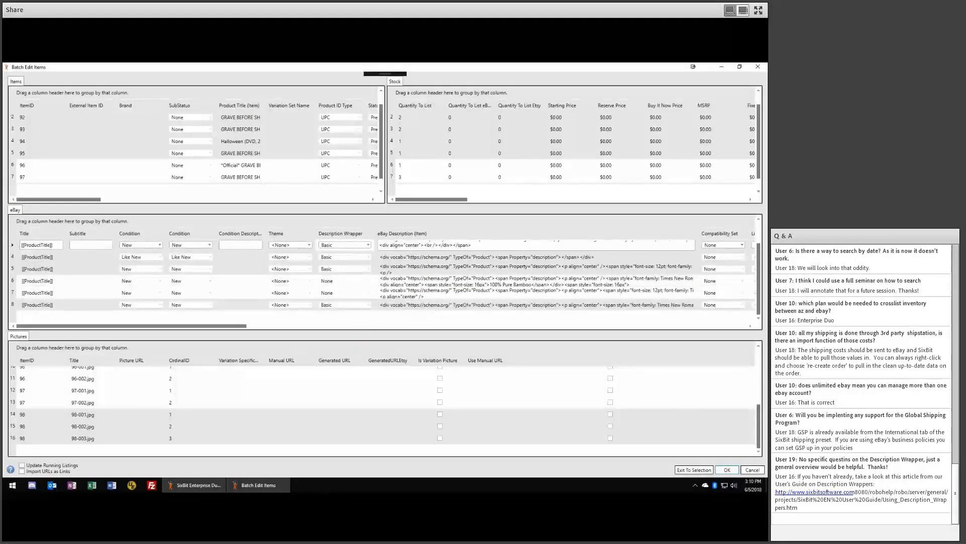
left_click(753, 469)
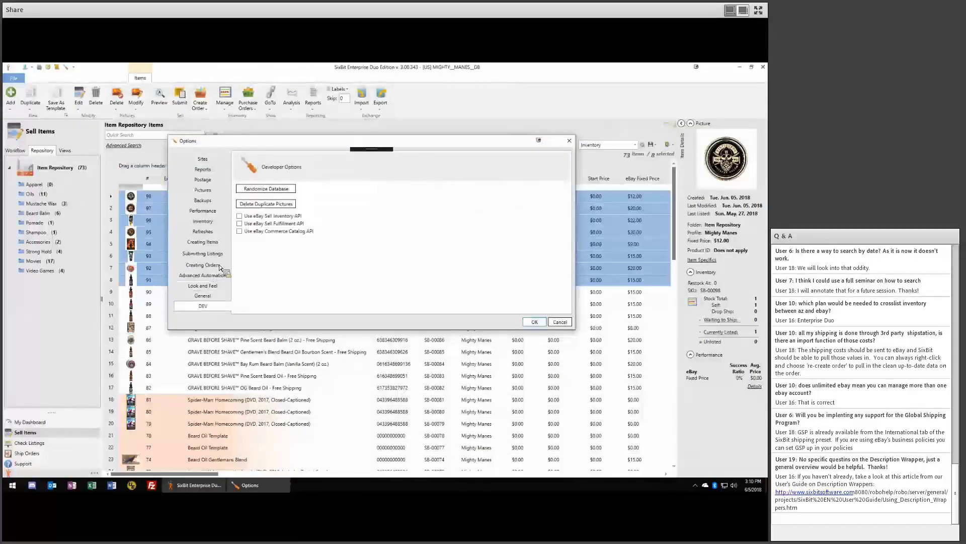
Change the interface Style in the Look and Feel options and apply it
left_click(203, 285)
left_click(269, 202)
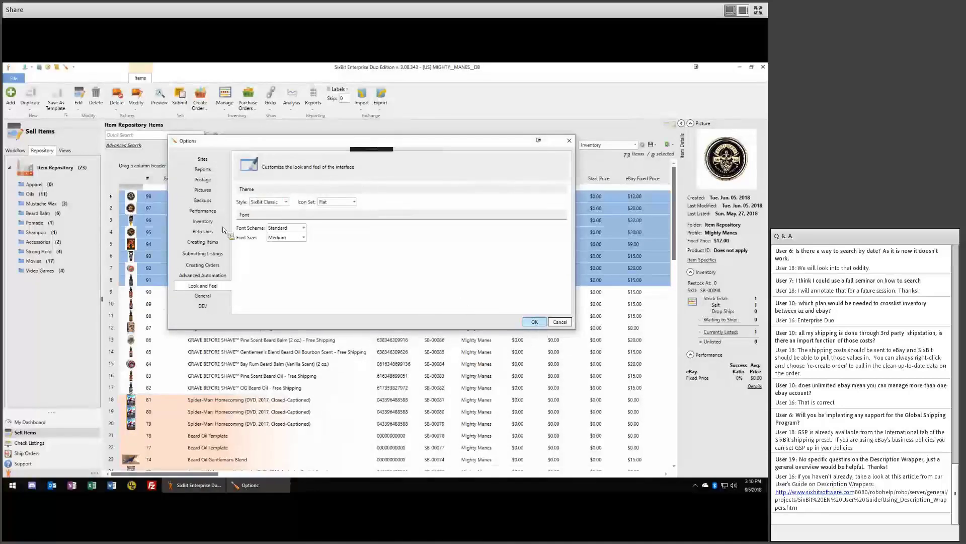
left_click(535, 322)
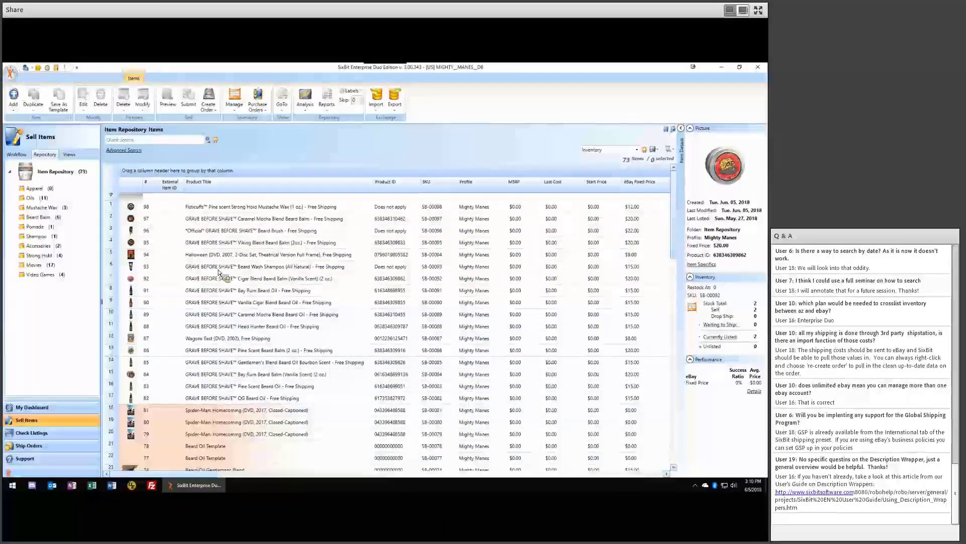
Select the repository items from number 98 down to 89, Caramel Mocha Blend Beard Oil, and open them in Batch Edit Items
left_click(255, 210)
left_click(259, 314, "shift")
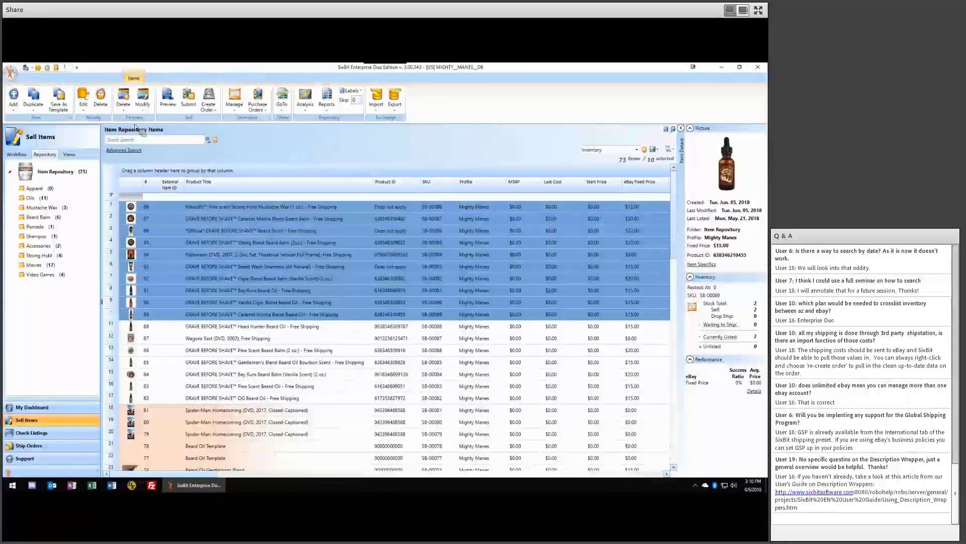
left_click(83, 100)
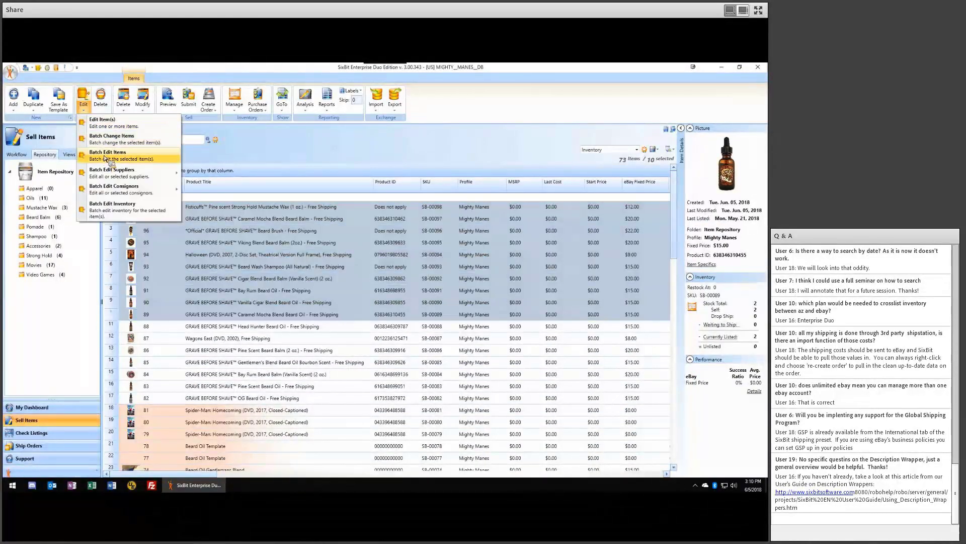
left_click(105, 155)
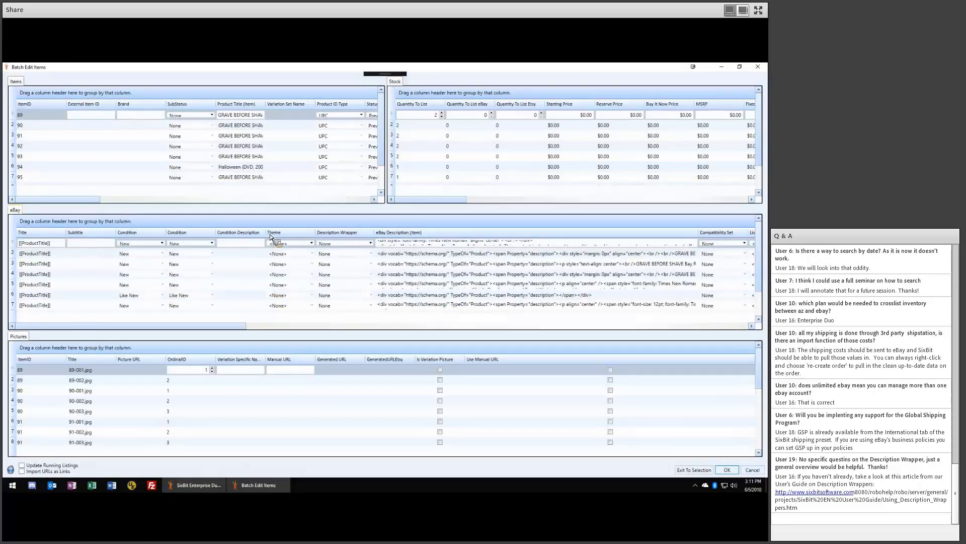
Narrow the Description Wrapper column and range-select the eBay rows of items 89 to 92, then move to item 93
mouse_move(381, 237)
left_mouse_down()
mouse_move(389, 237)
mouse_move(371, 237)
left_mouse_up()
left_click(47, 254, "ctrl")
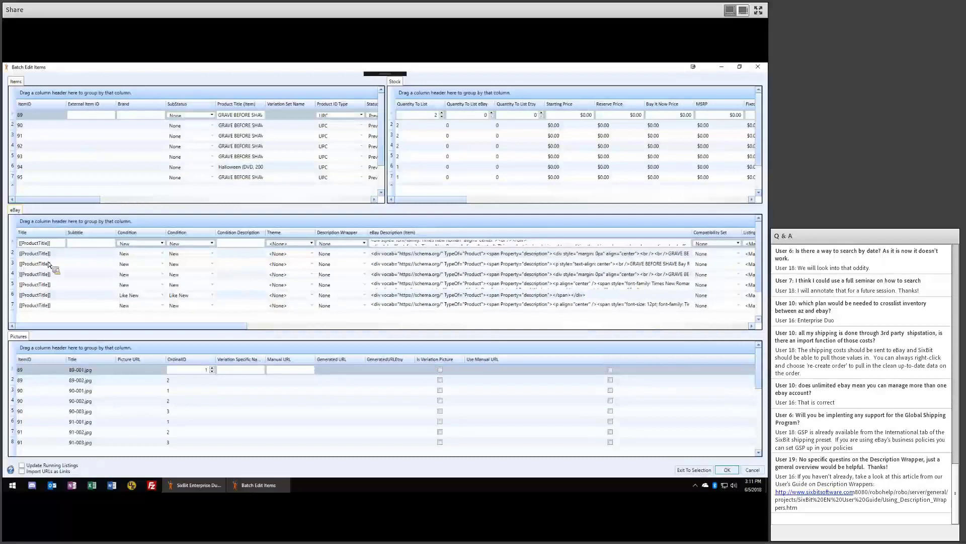
left_click(45, 274, "shift")
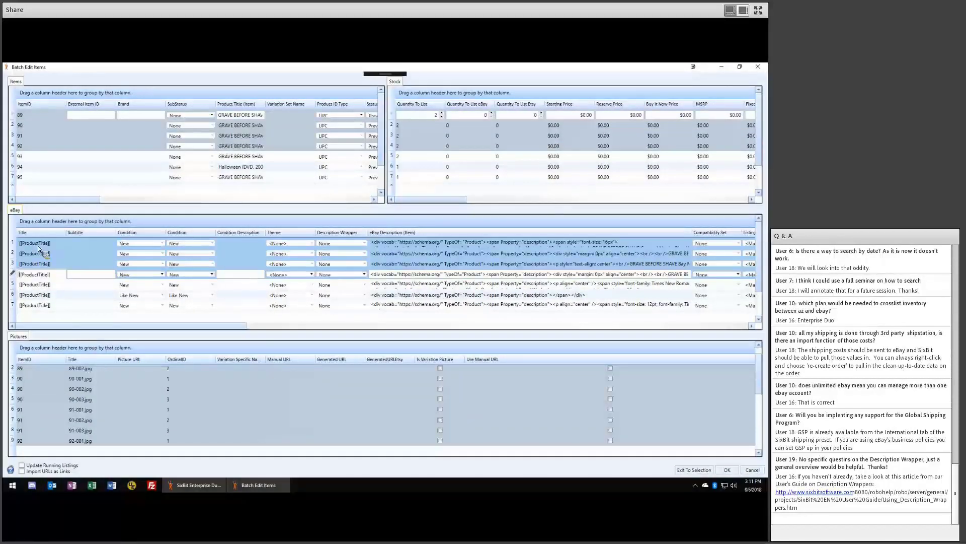
left_click(76, 159)
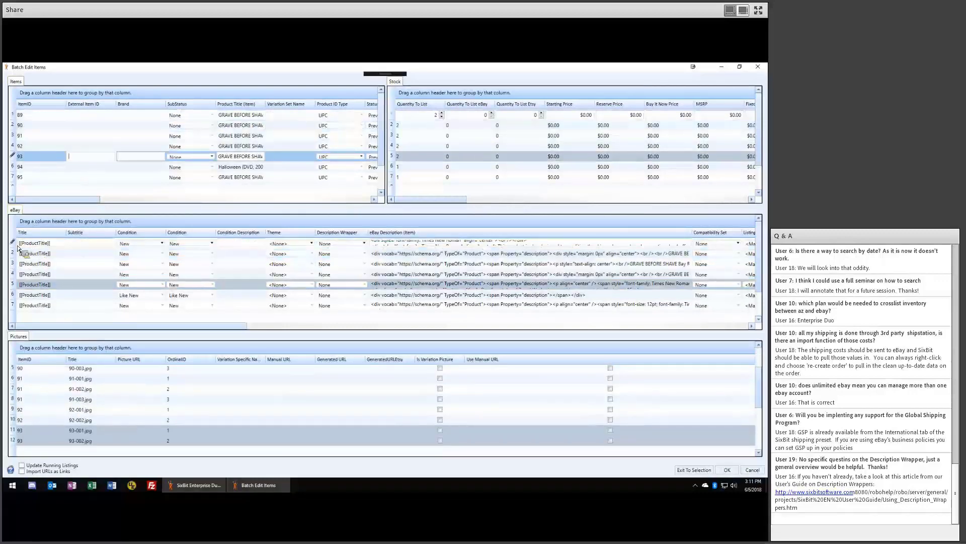
Select only the eBay rows of items 89, 91 and 92, set their Description Wrapper to Basic, and leave the batch edit without saving
left_click(60, 245)
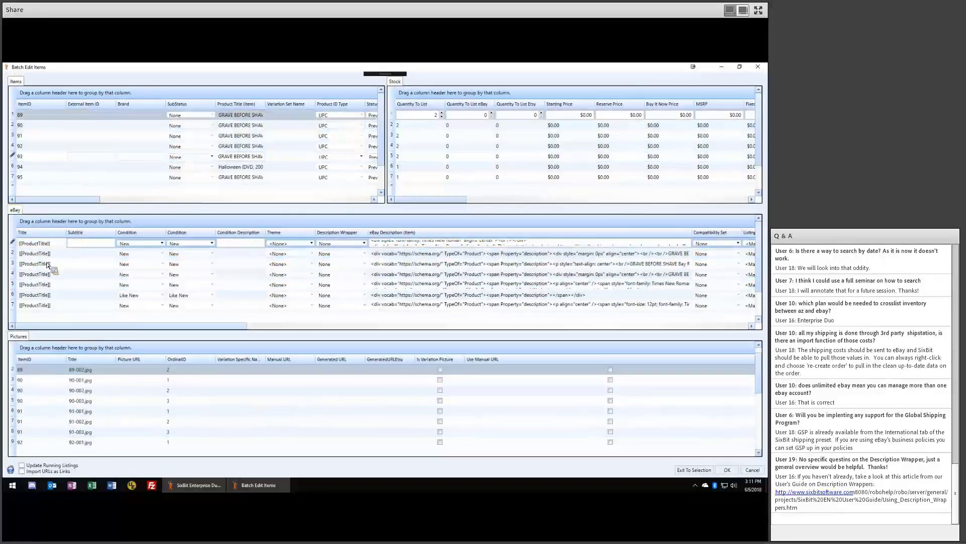
left_click(53, 263, "ctrl")
left_click(309, 273)
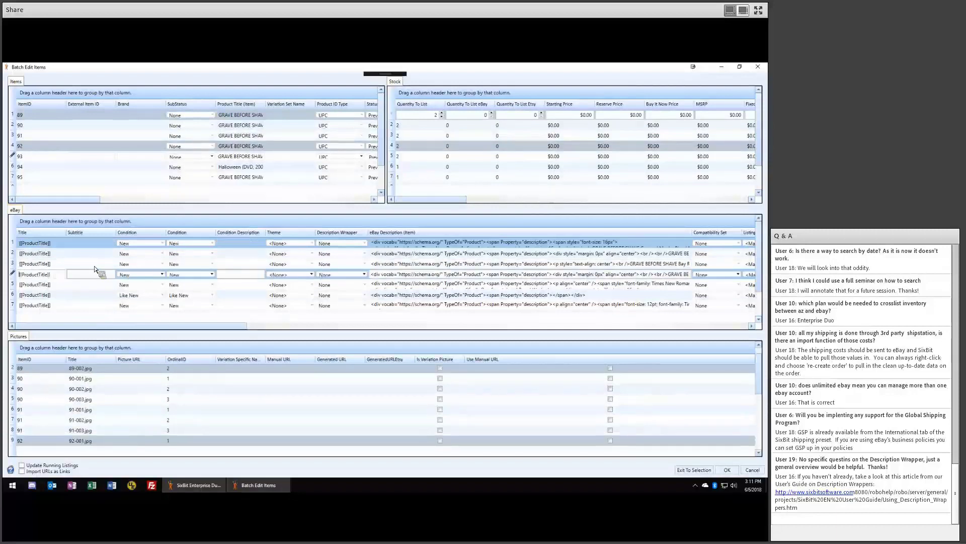
left_click(168, 266, "ctrl")
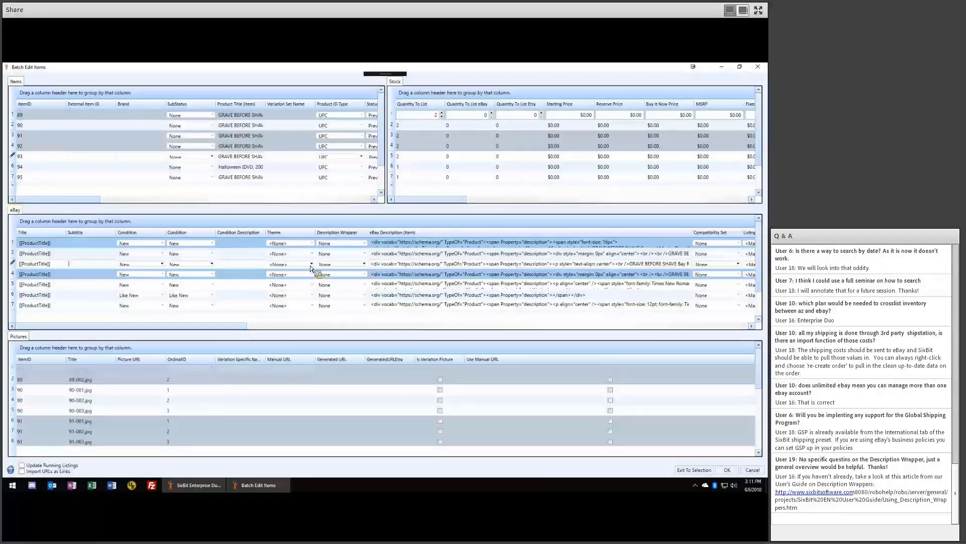
left_click(364, 264)
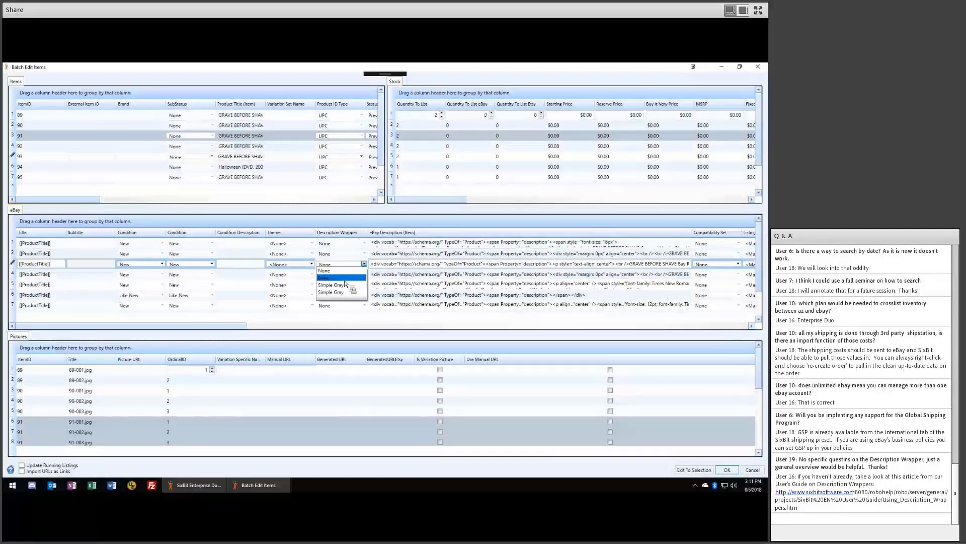
key("Escape")
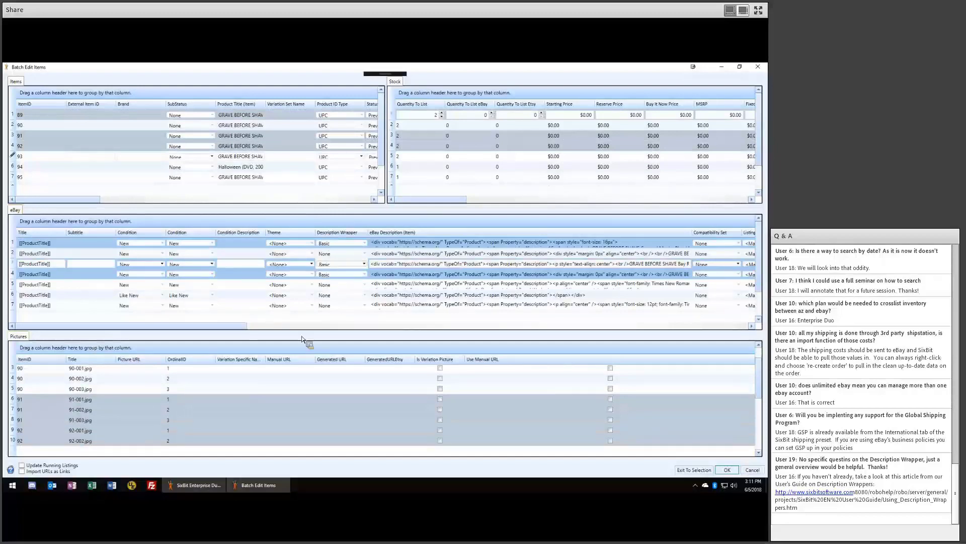
left_click(222, 285)
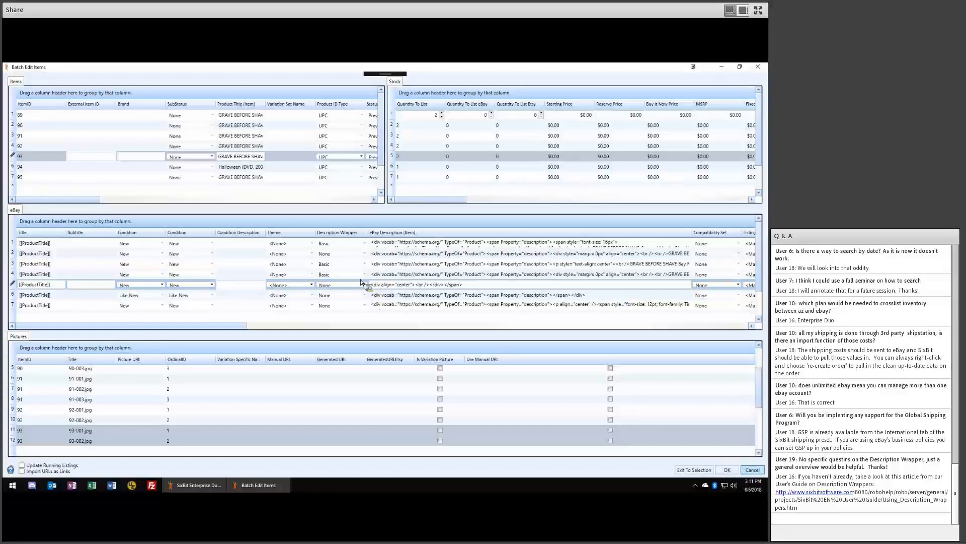
key("Escape")
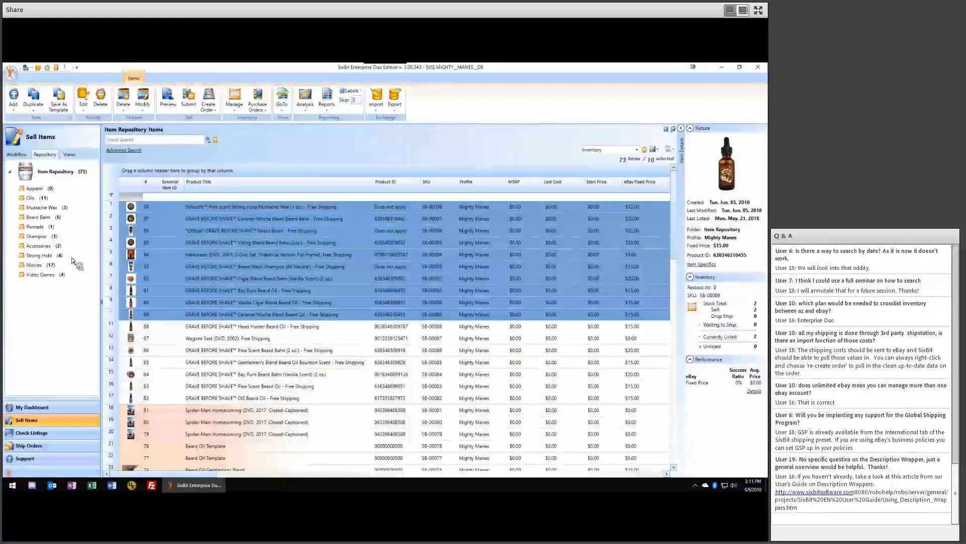